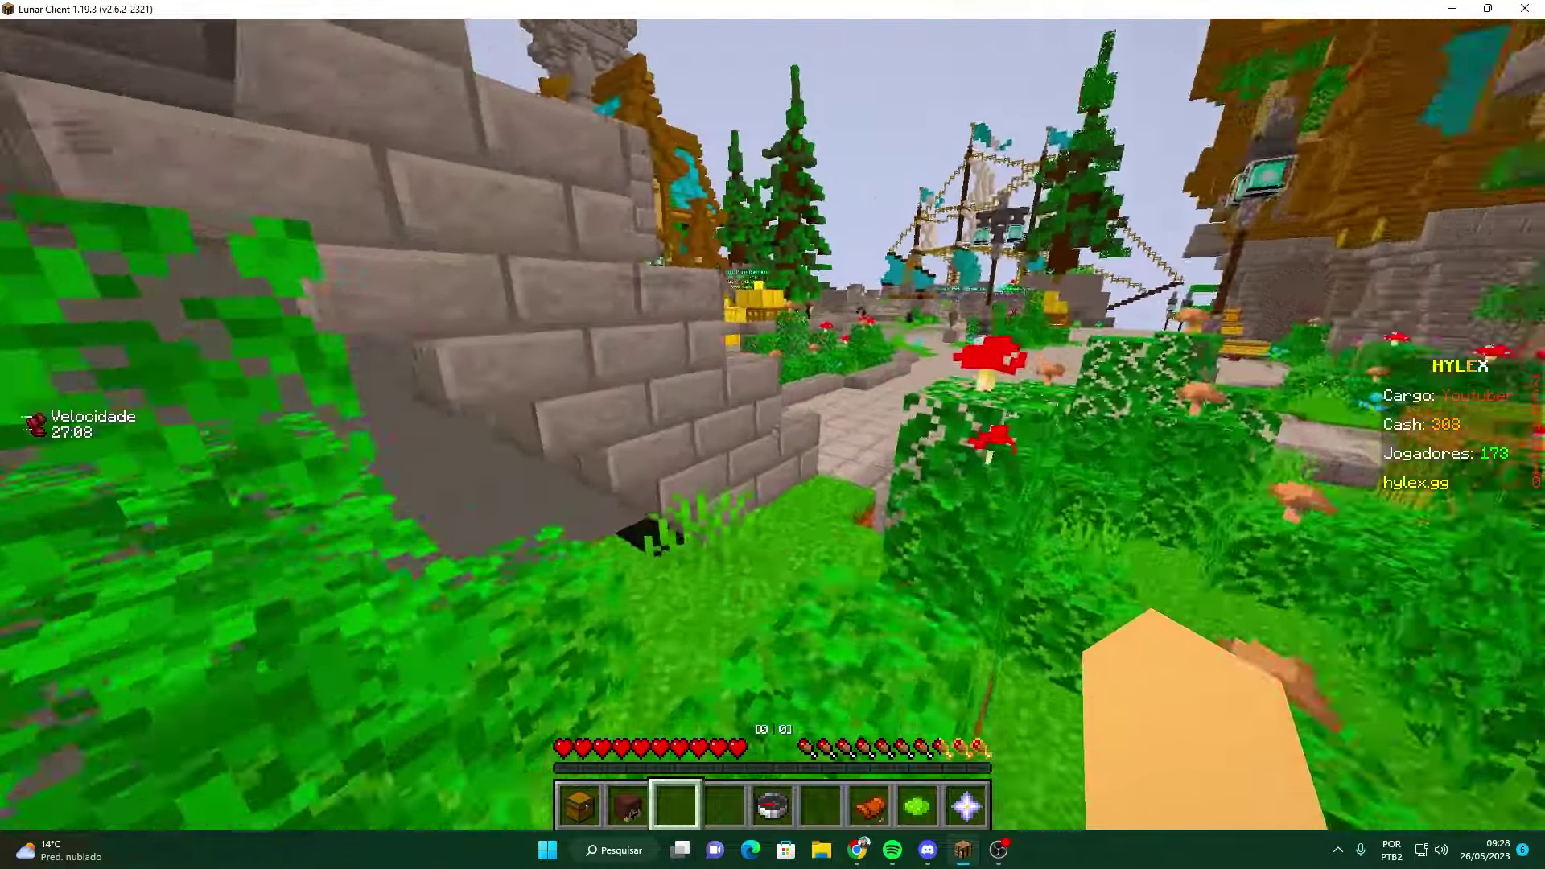
- Close the running Minecraft game window to get back to the desktop
key(Tab)
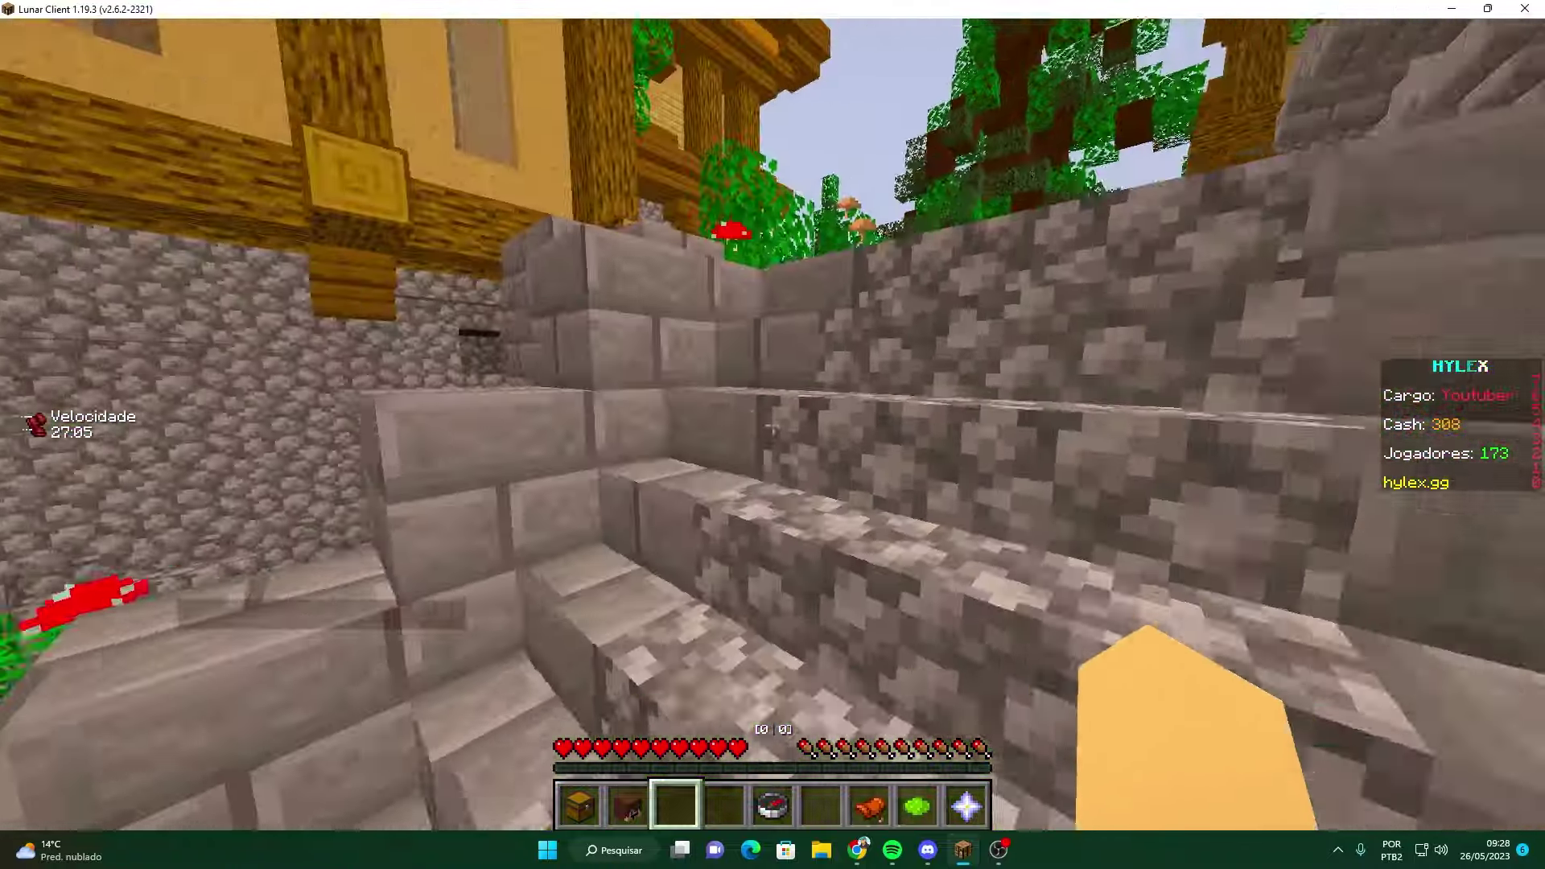
key(Escape)
click(1513, 11)
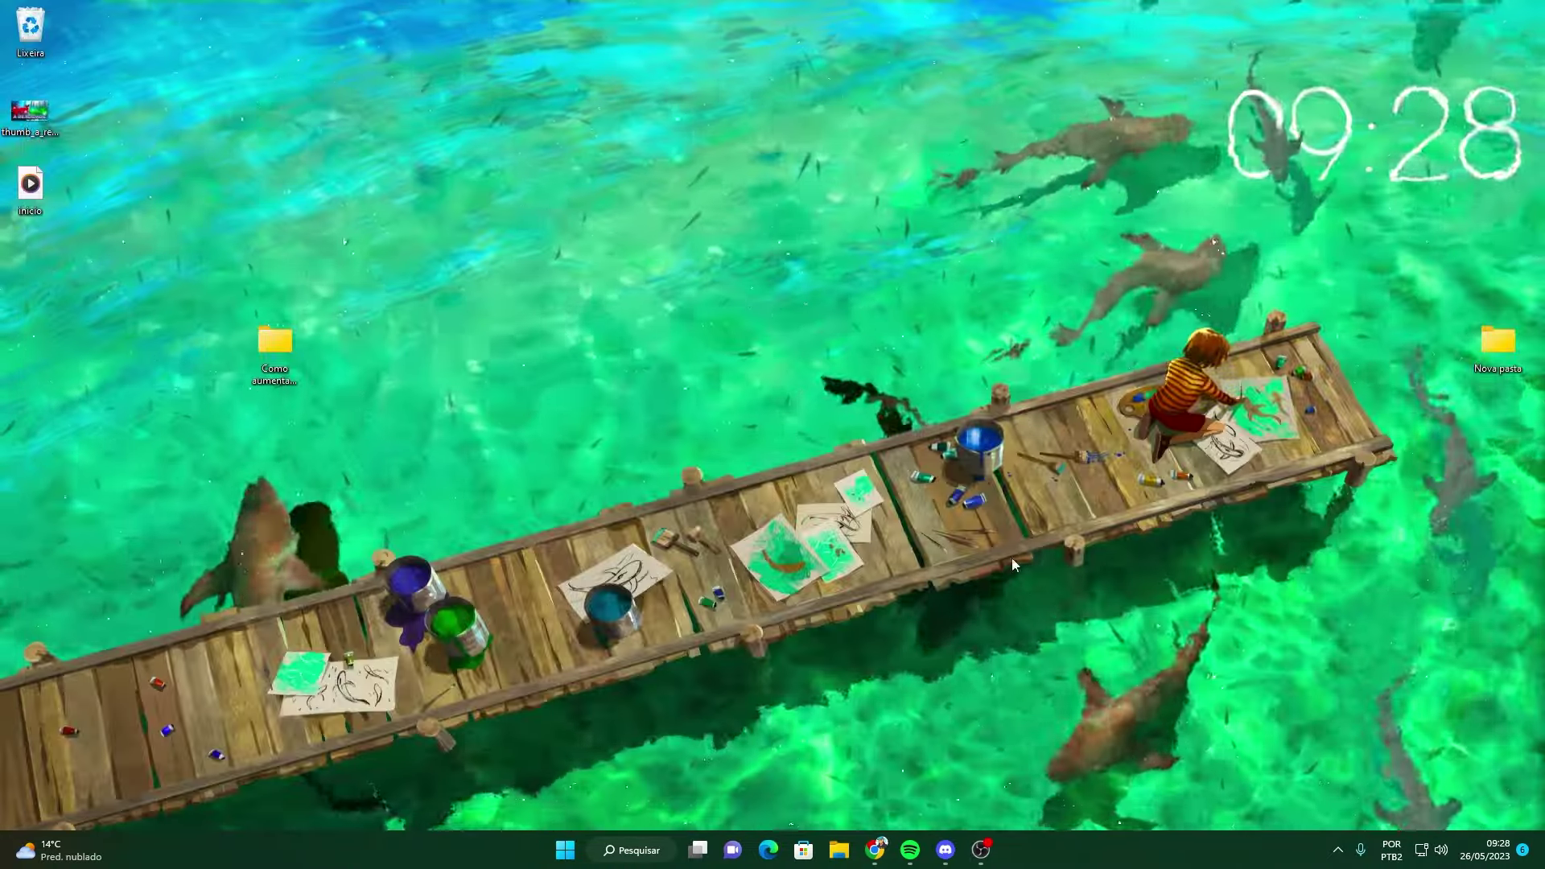
click(1260, 130)
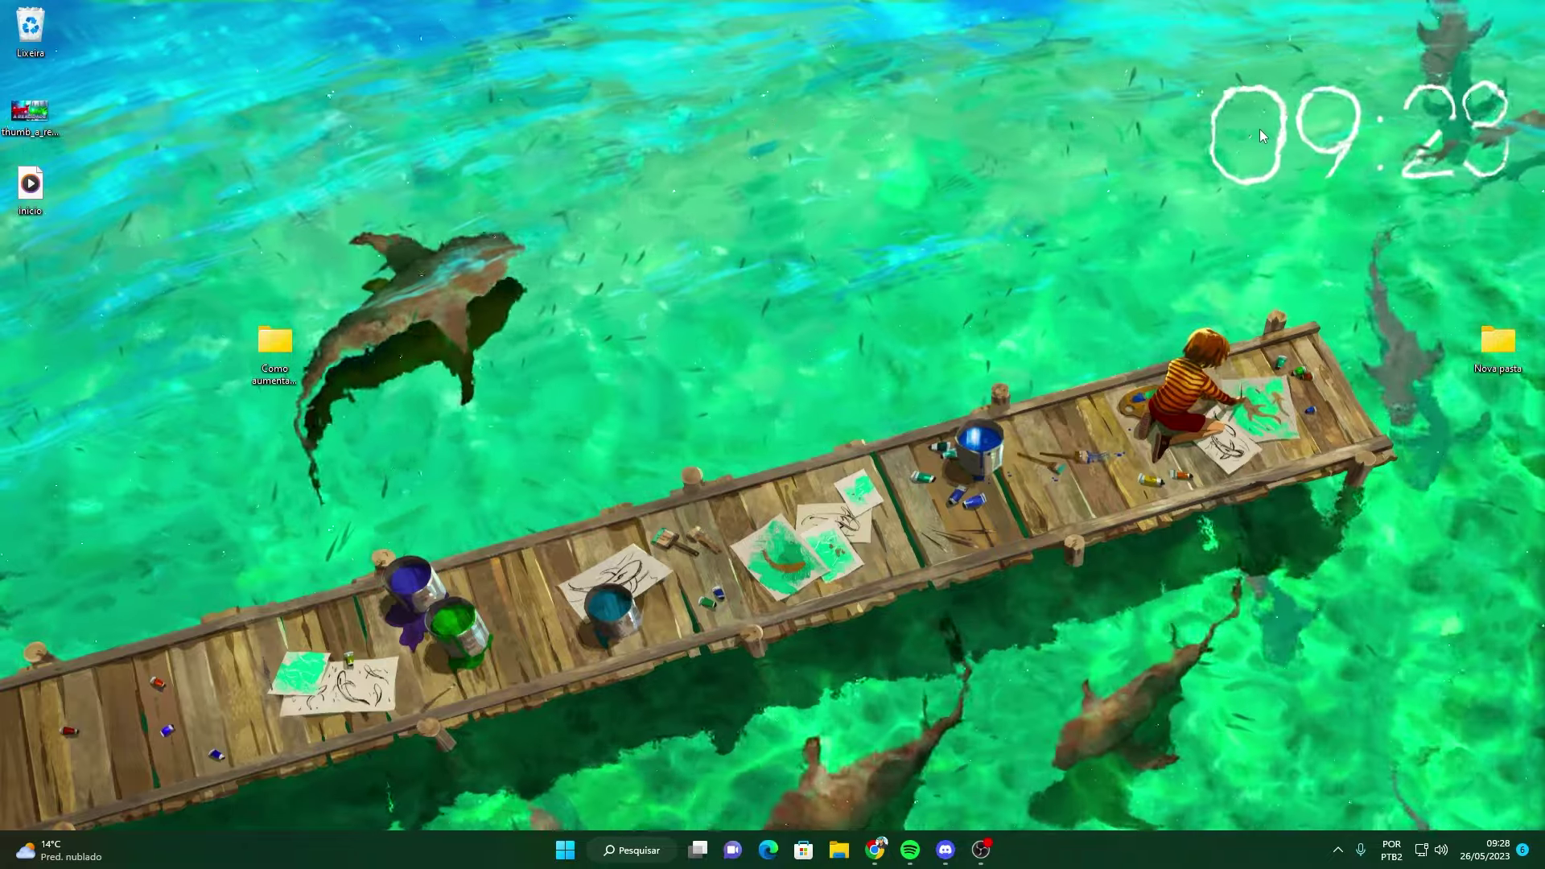
- Open System Configuration with the msconfig command and view its services and system boot settings
key(super+r)
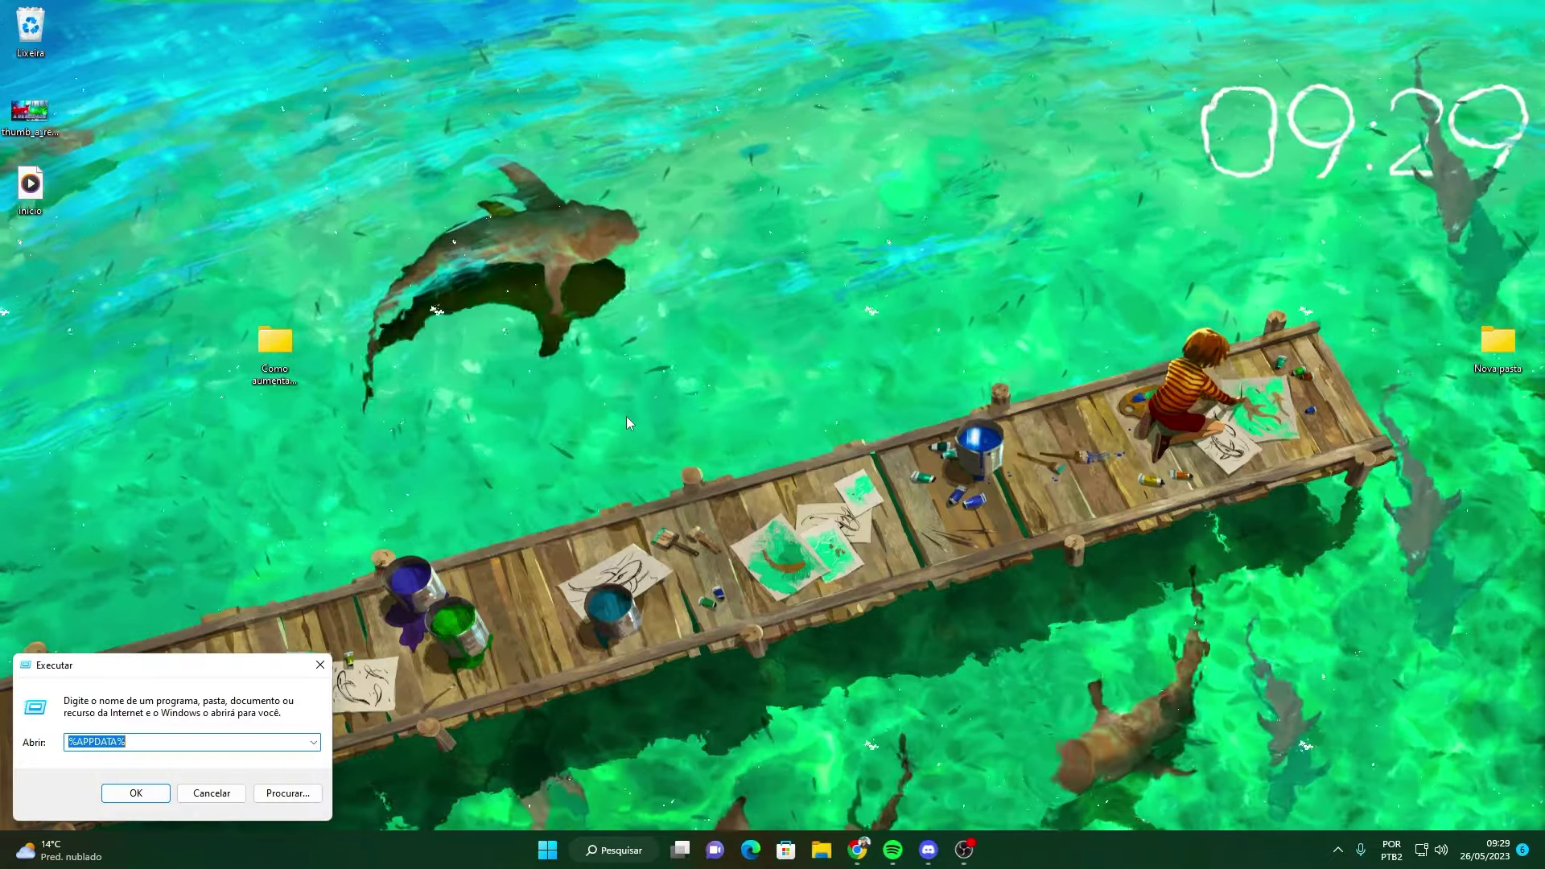
text(mscoifig)
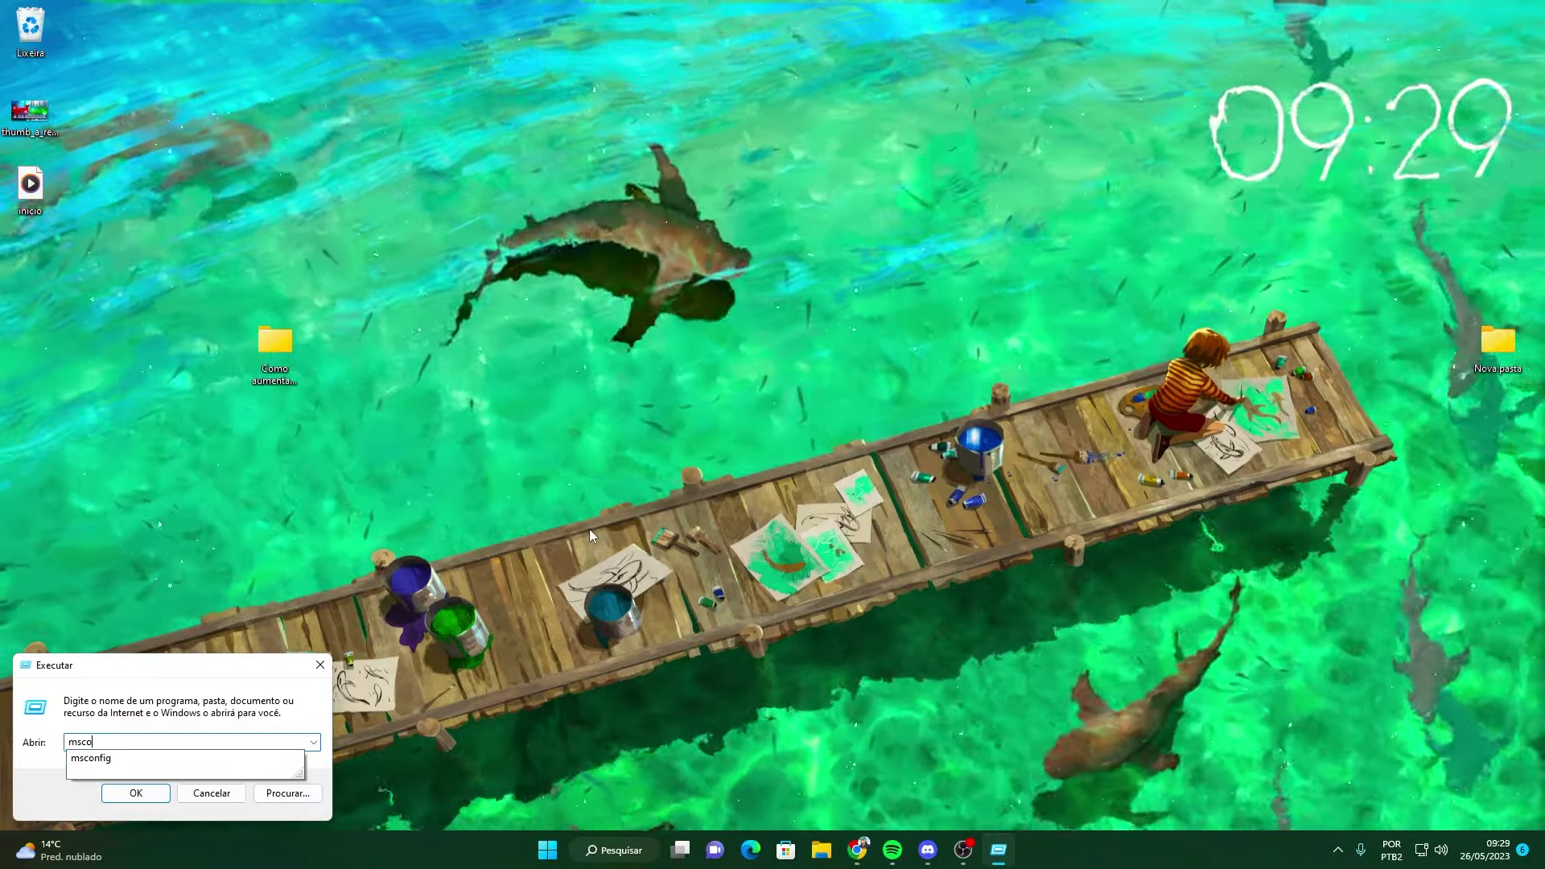
key(Return)
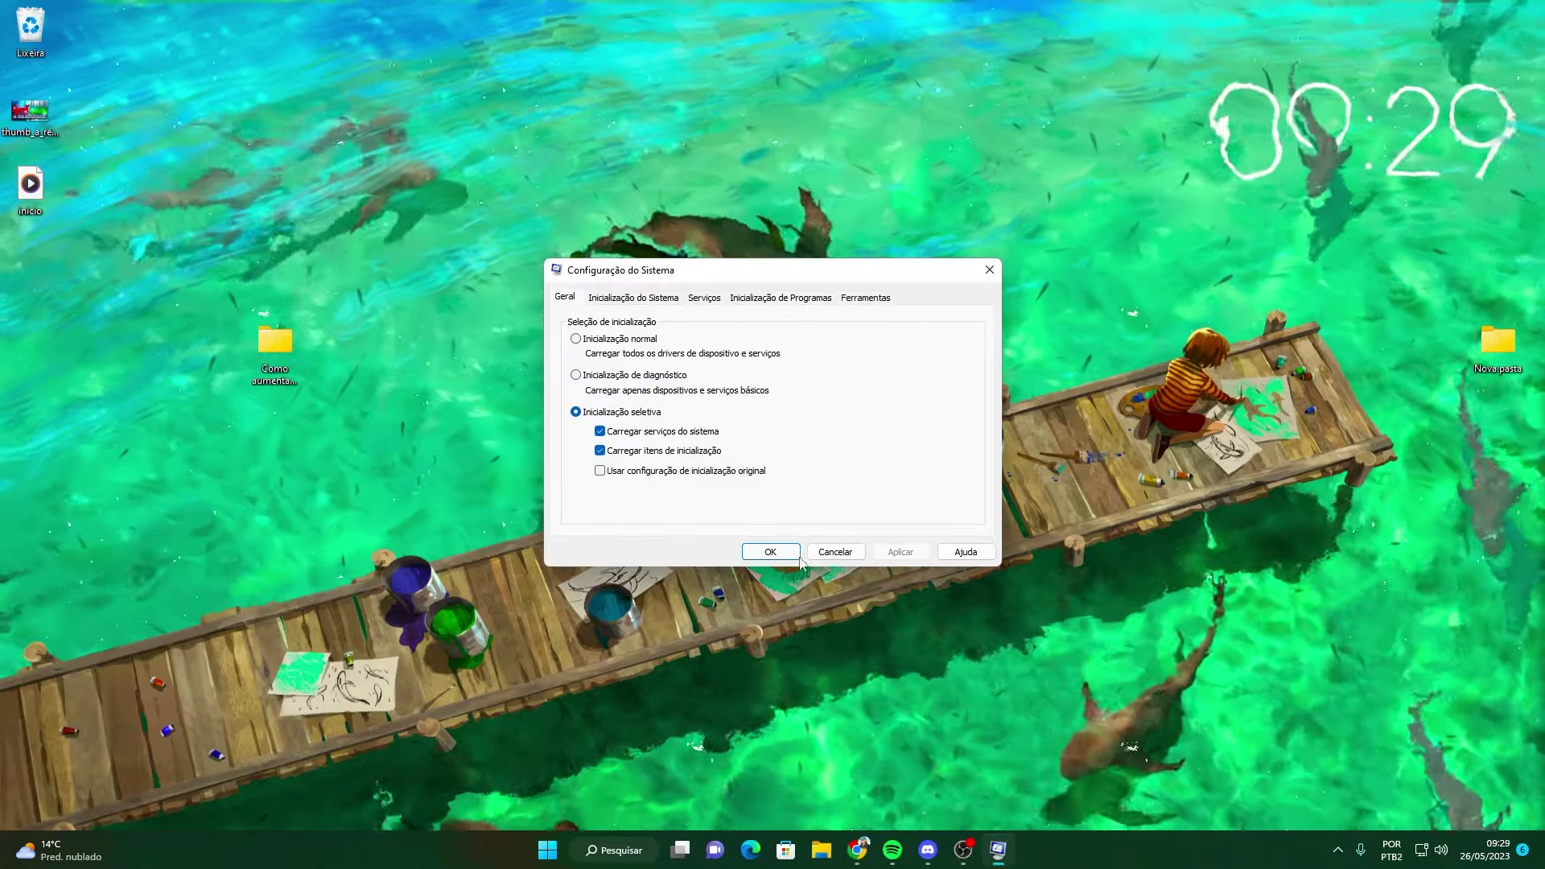
drag(688, 277, 692, 265)
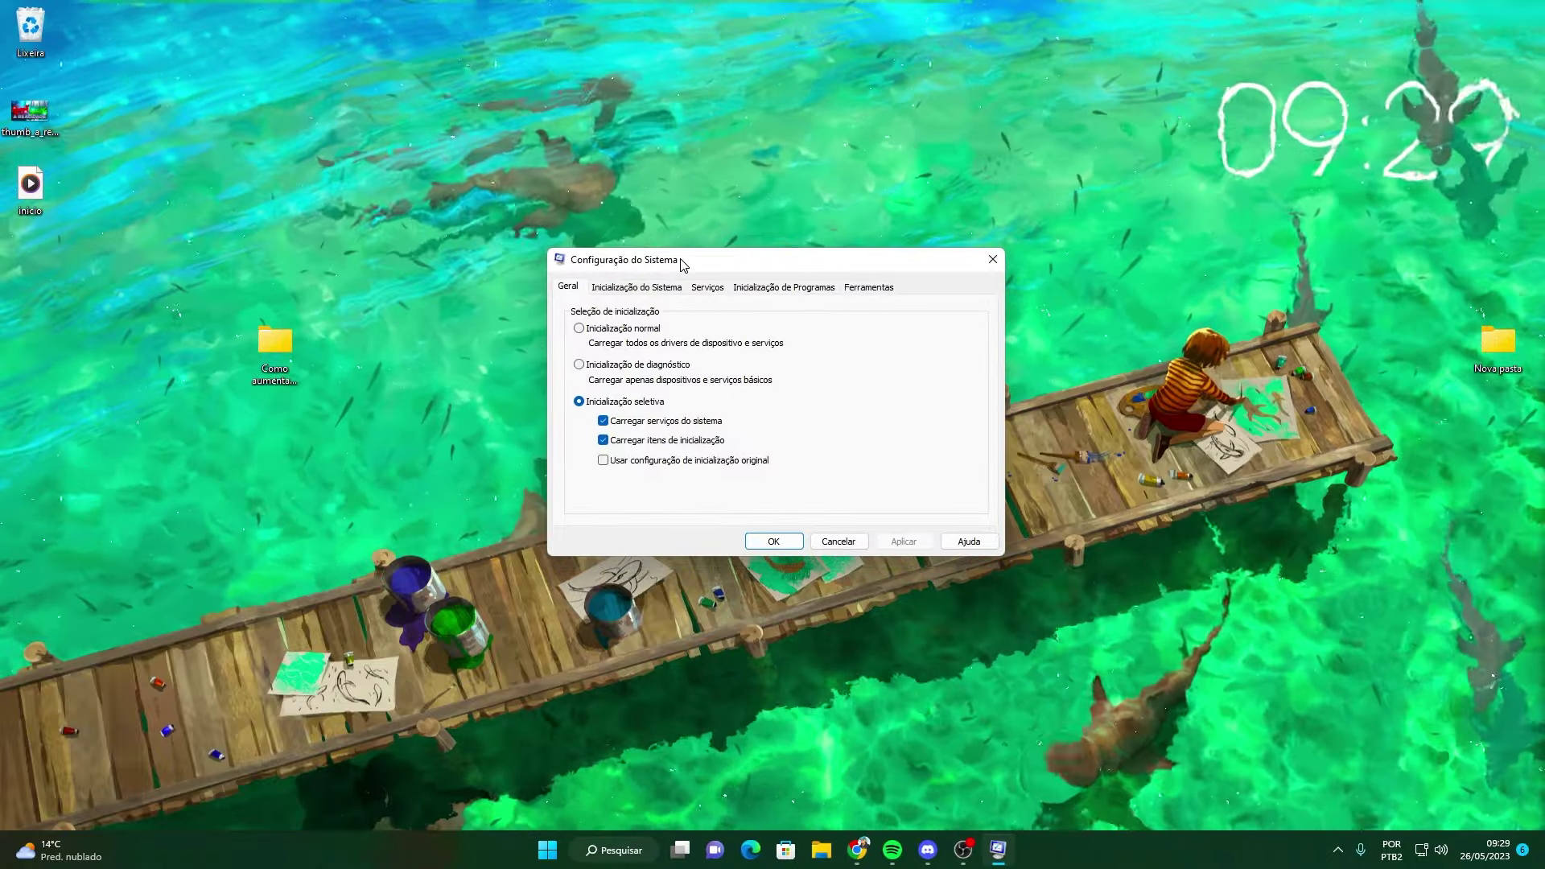
click(707, 287)
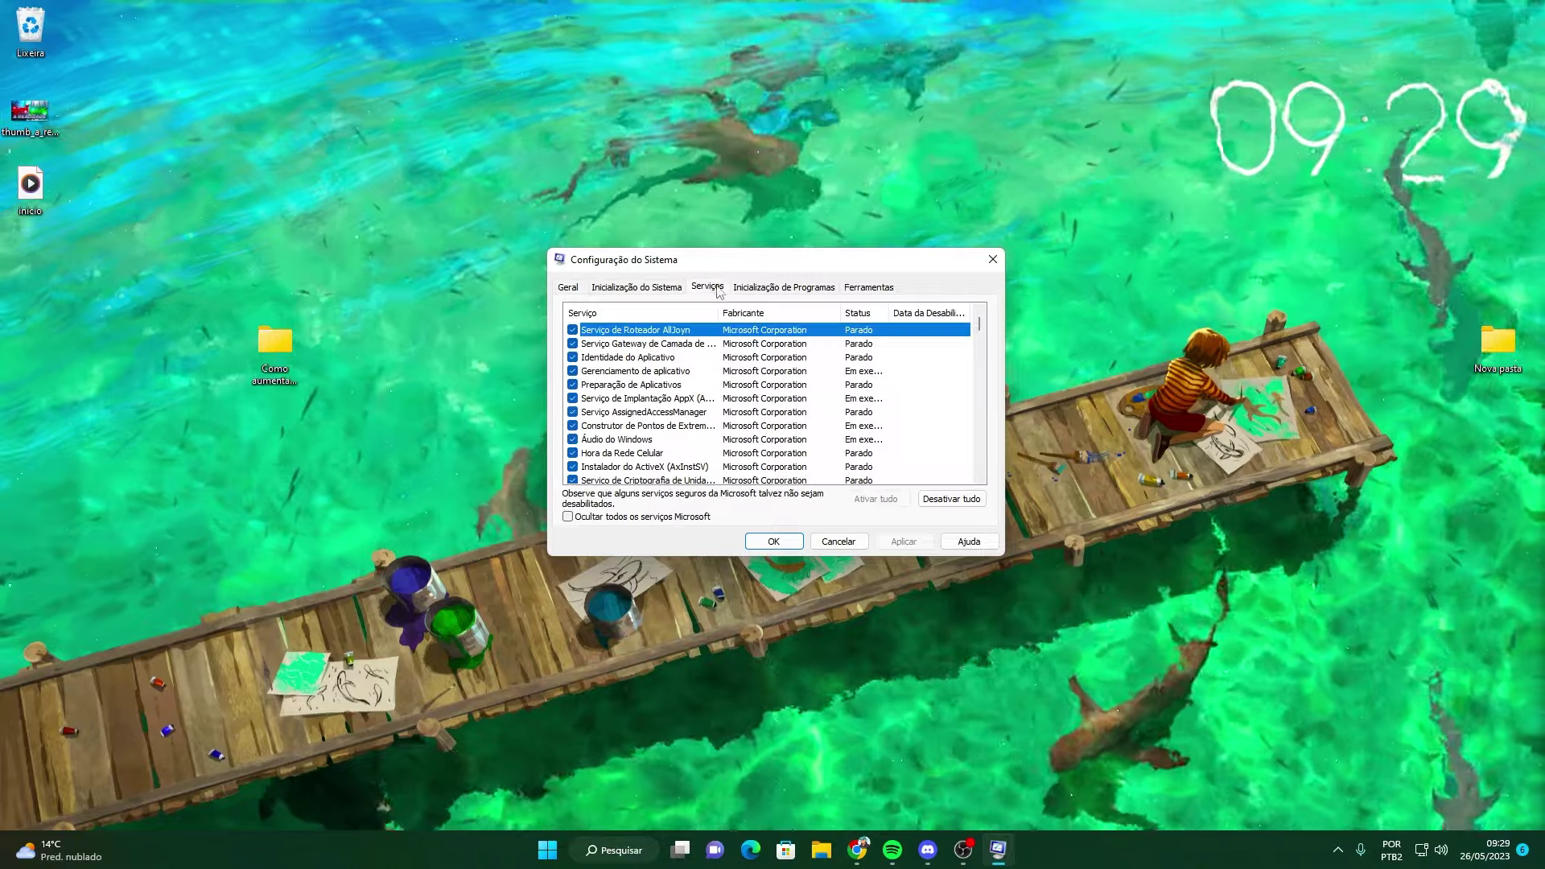
click(637, 287)
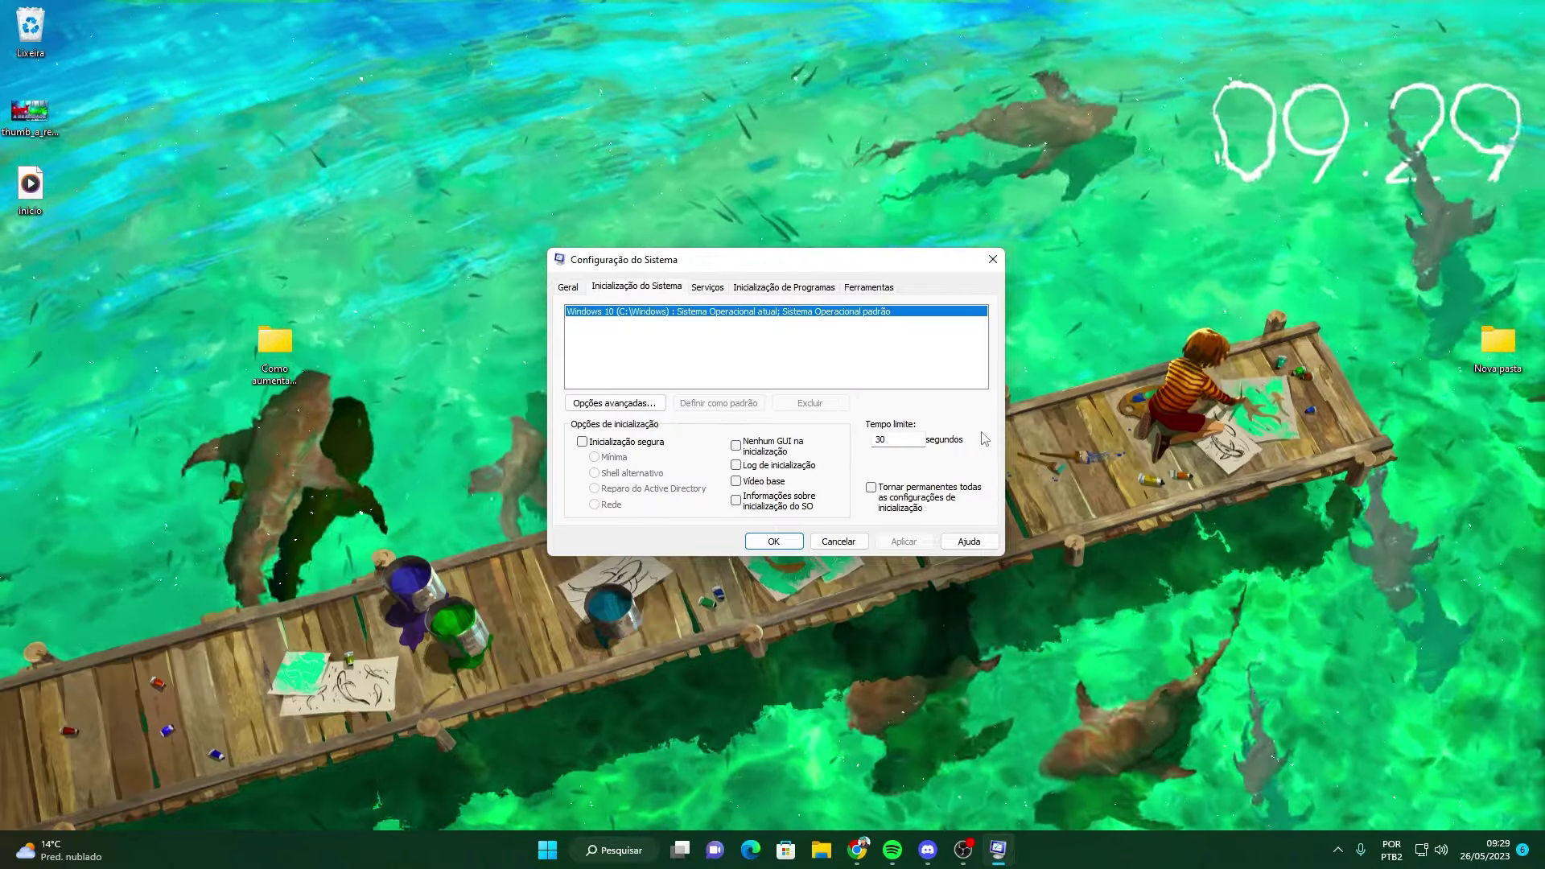
- Enable the processor count and maximum memory in the advanced boot options with 20 processors and 32768 memory, and leave System Configuration without applying
click(652, 402)
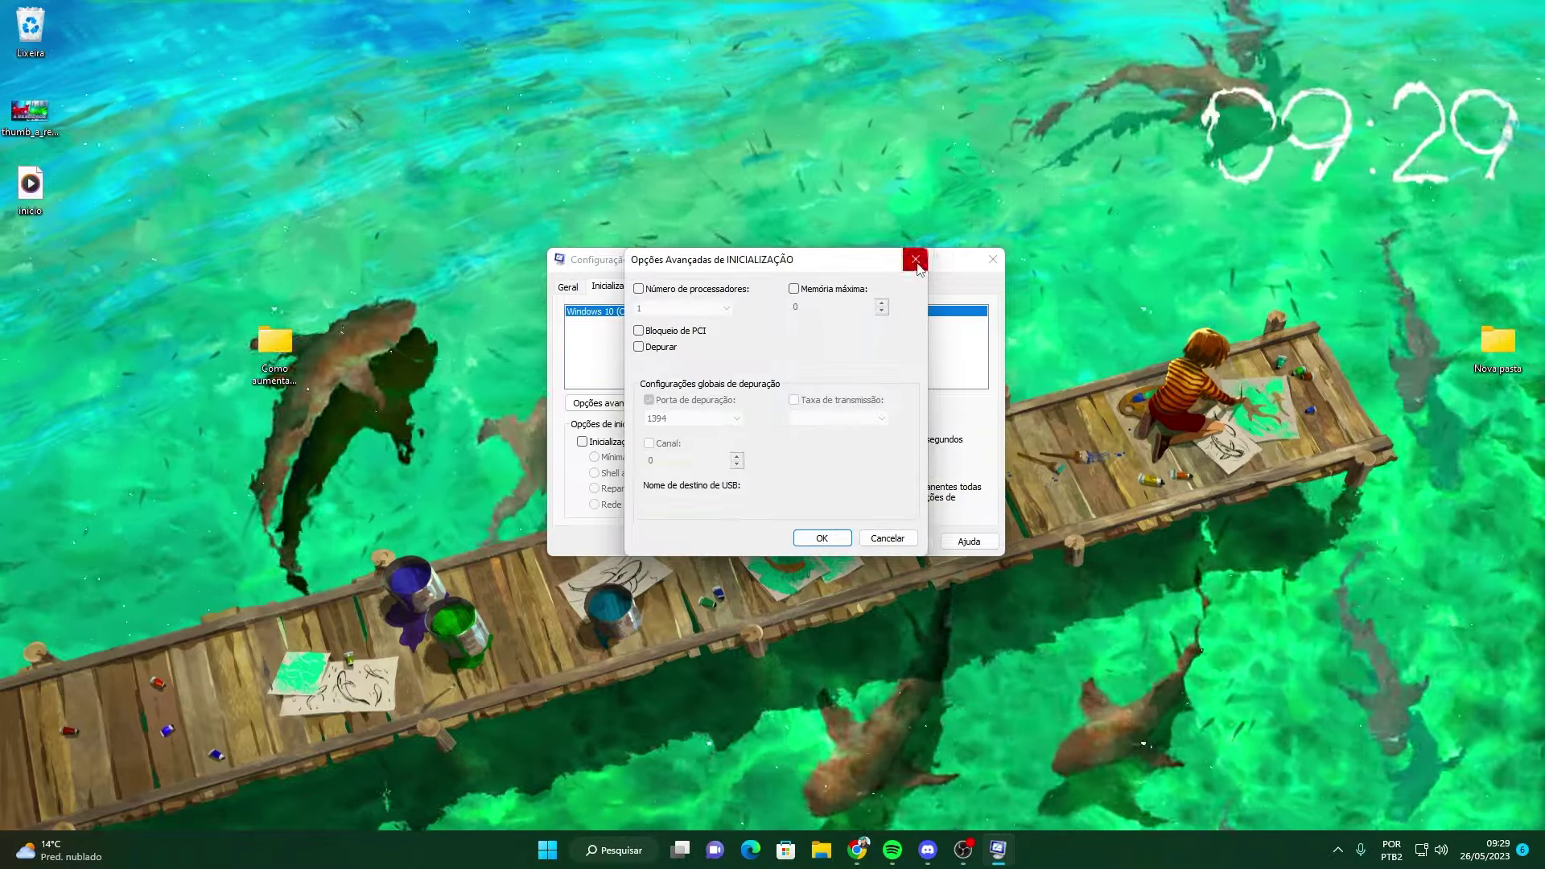
click(916, 259)
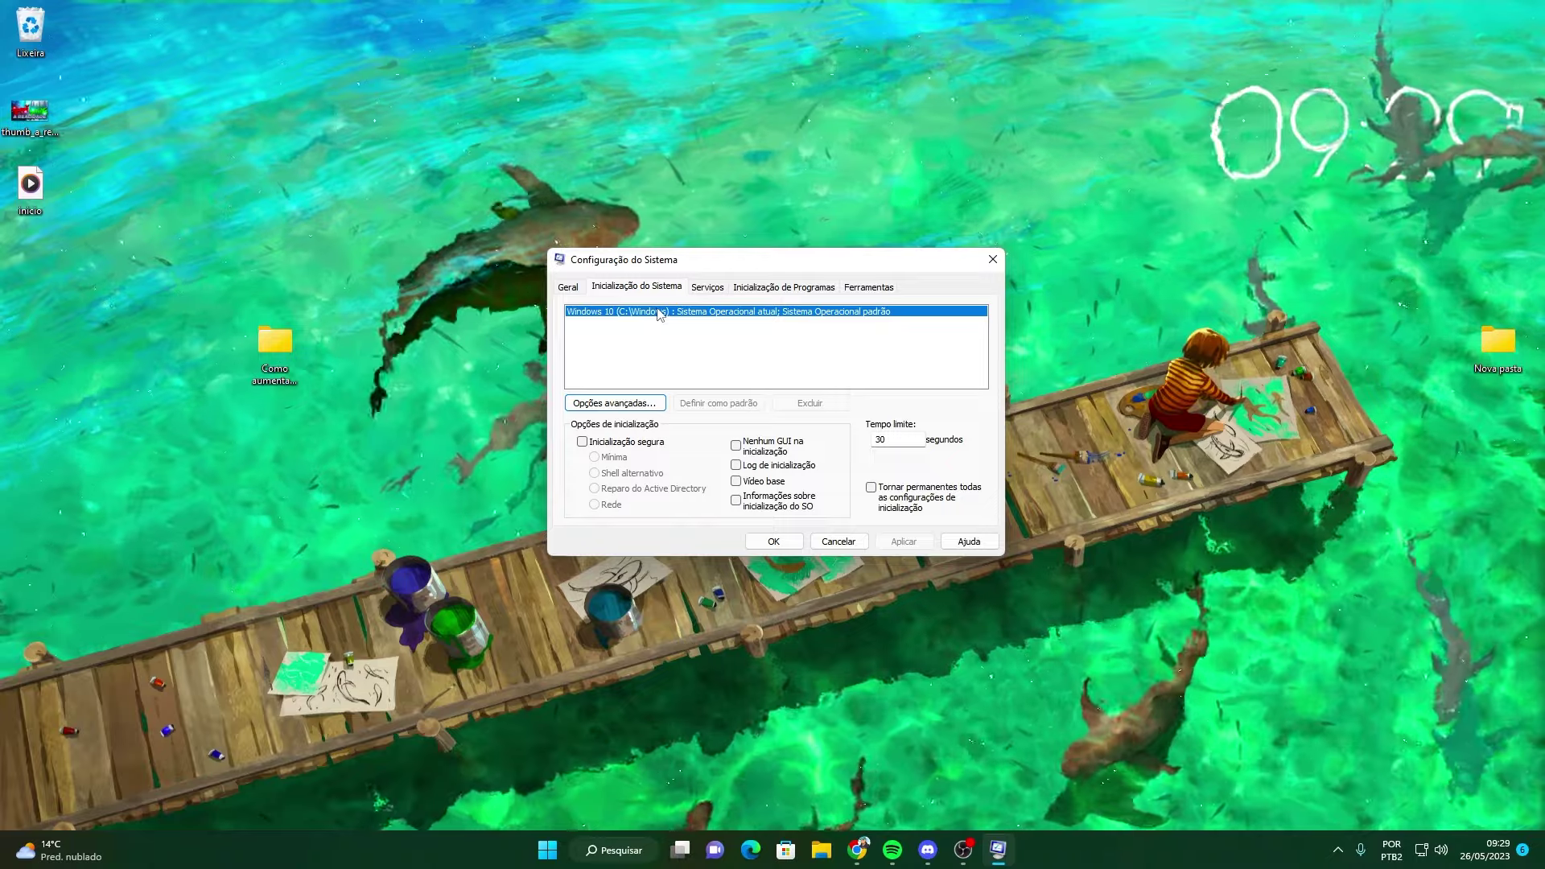
click(602, 401)
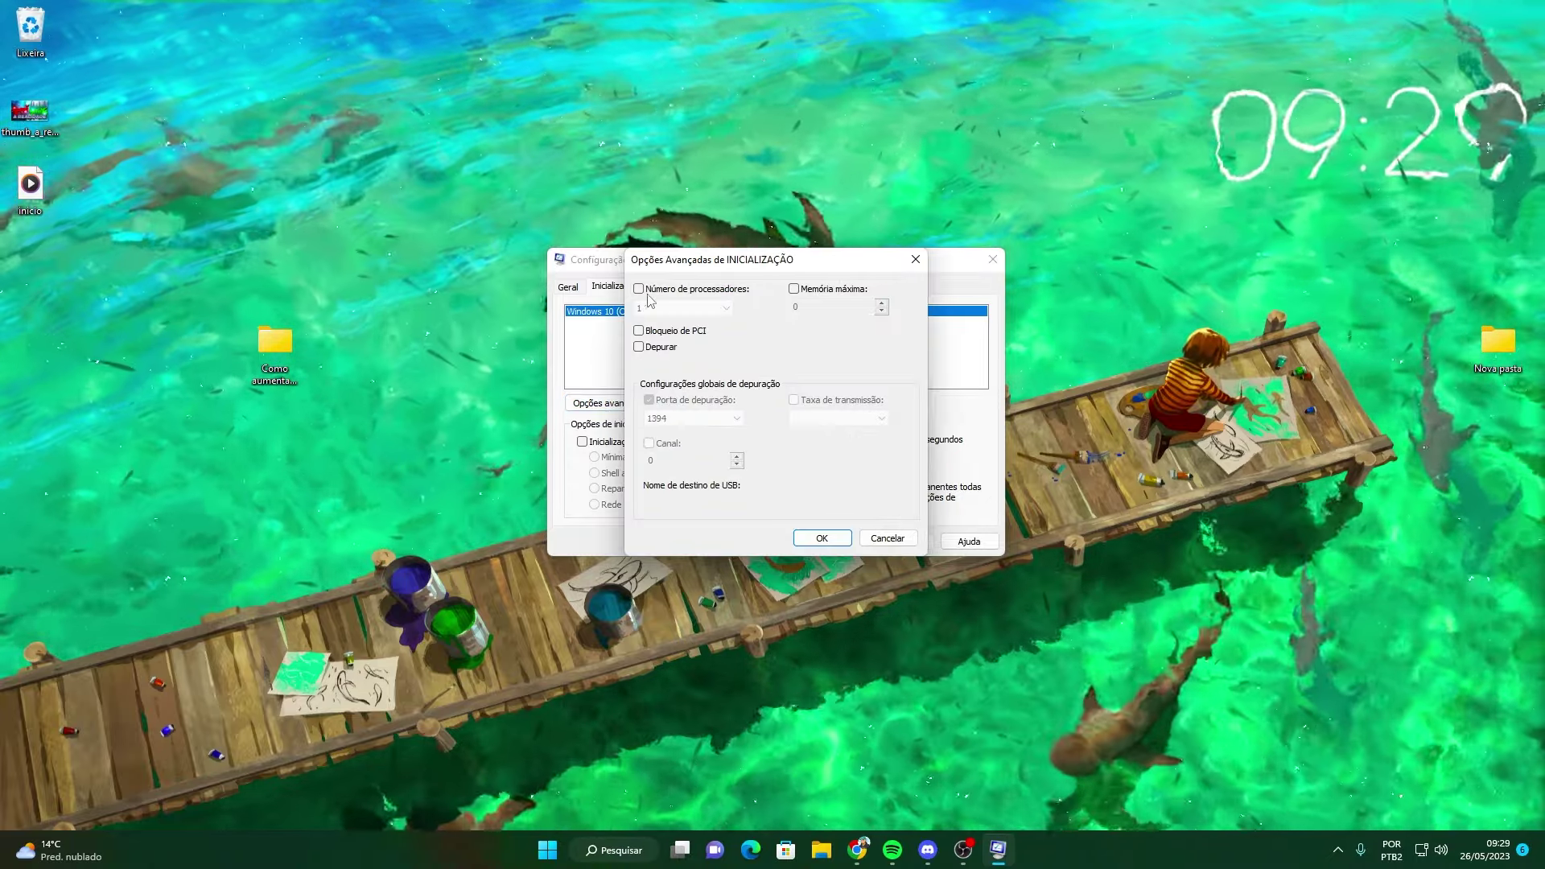
click(794, 289)
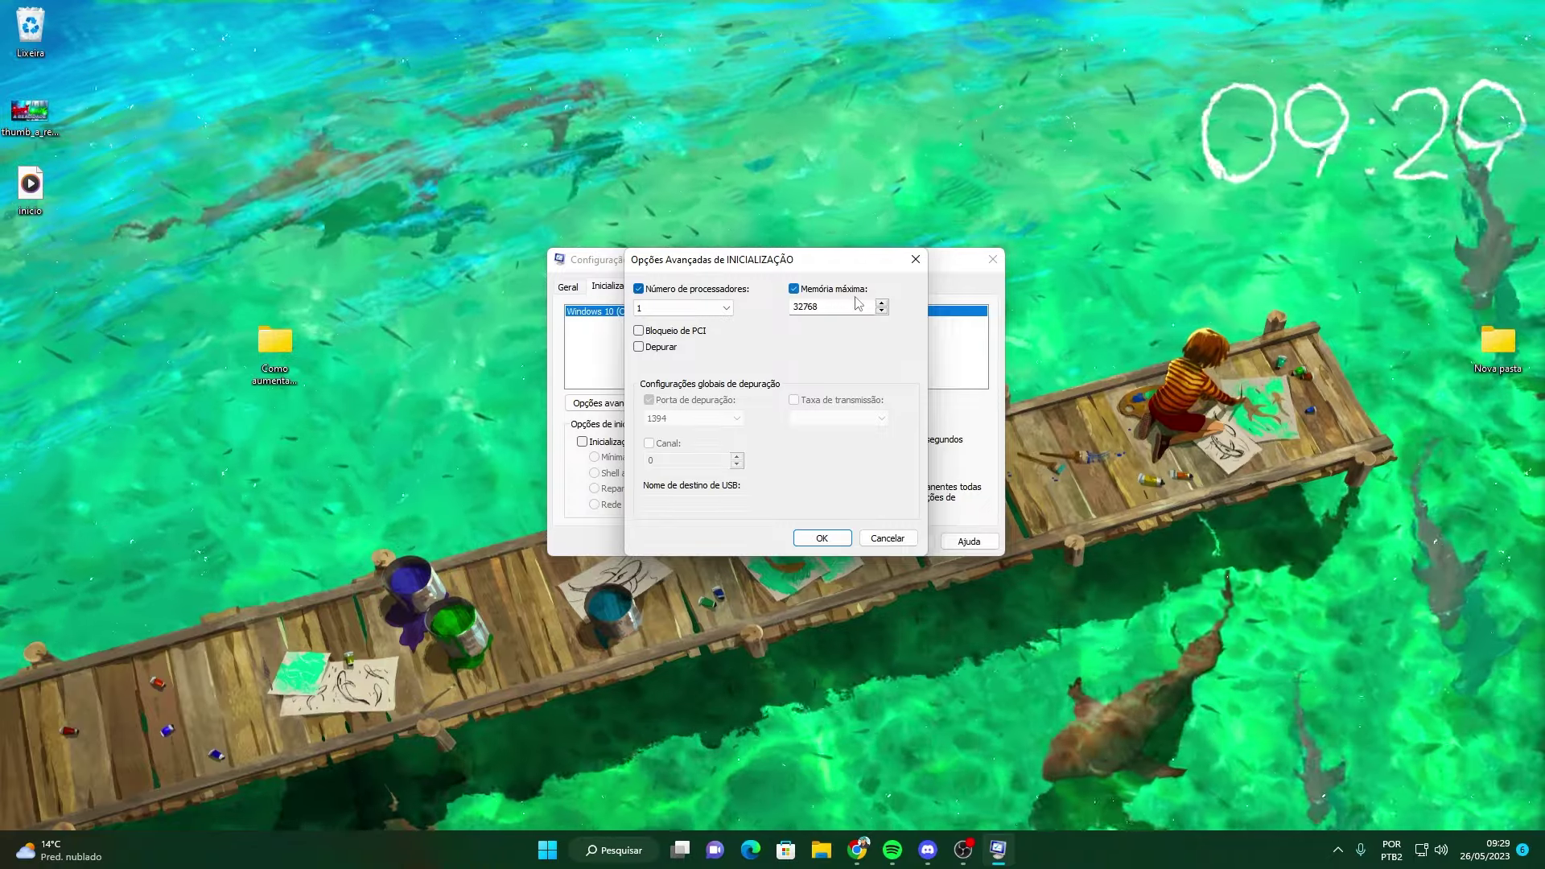
click(677, 309)
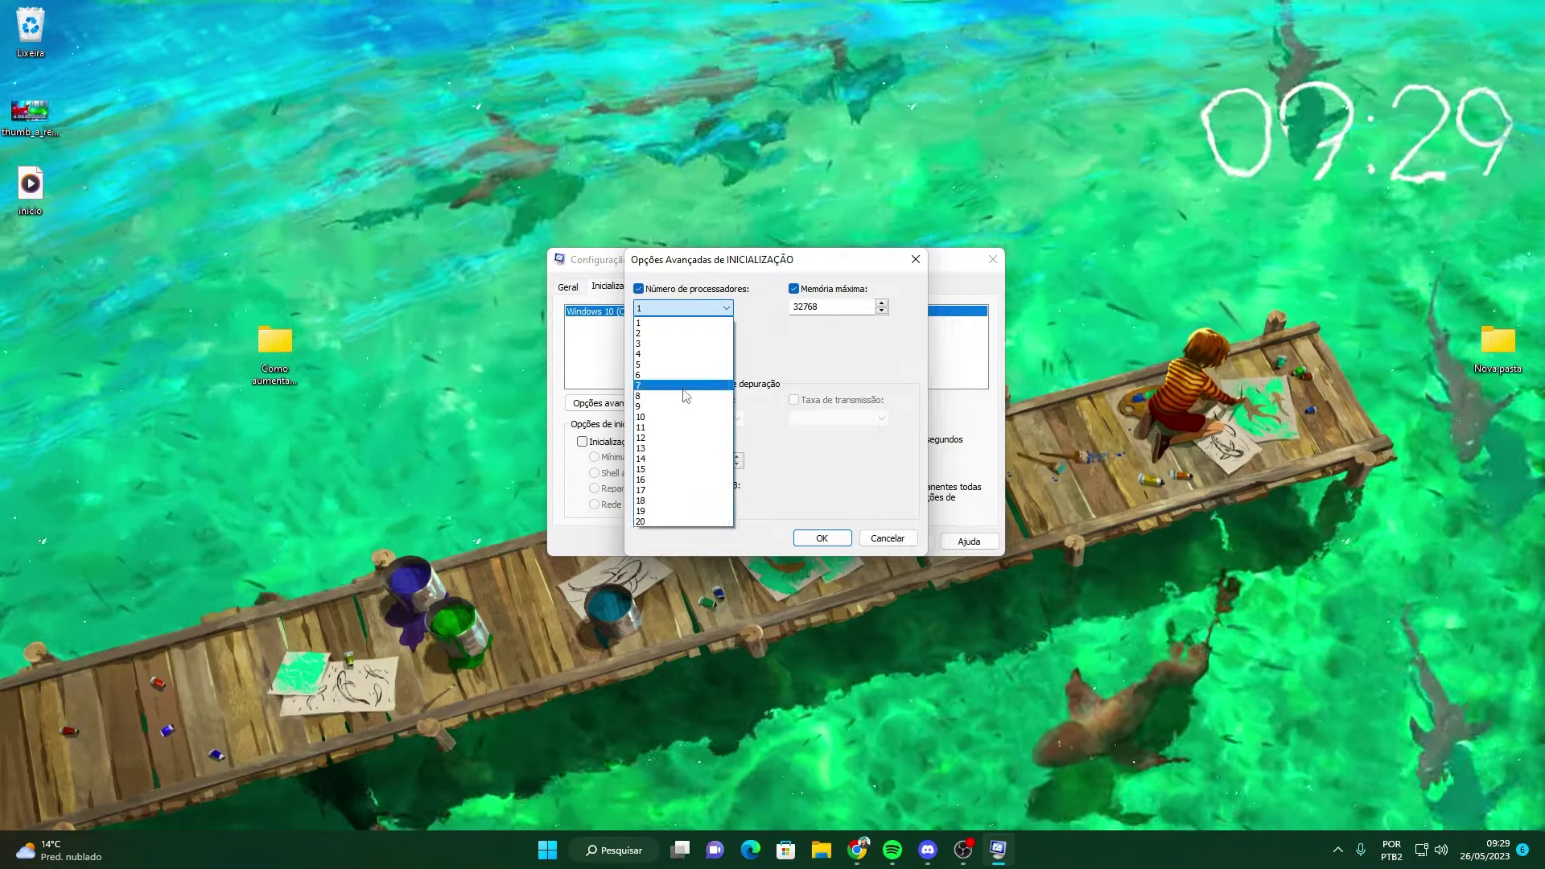
click(678, 510)
click(682, 309)
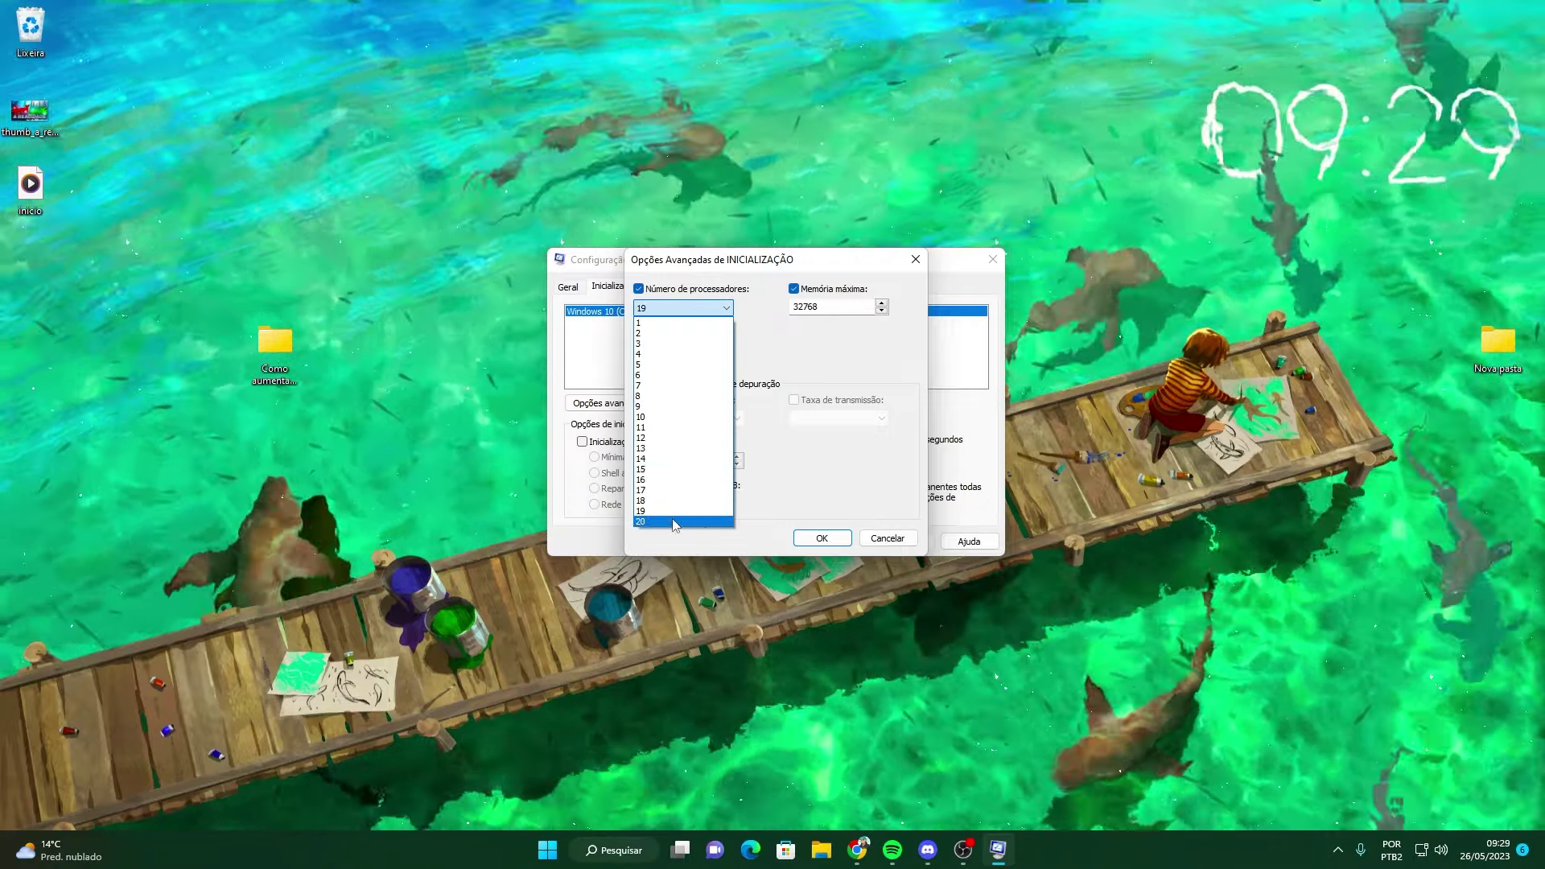
click(678, 522)
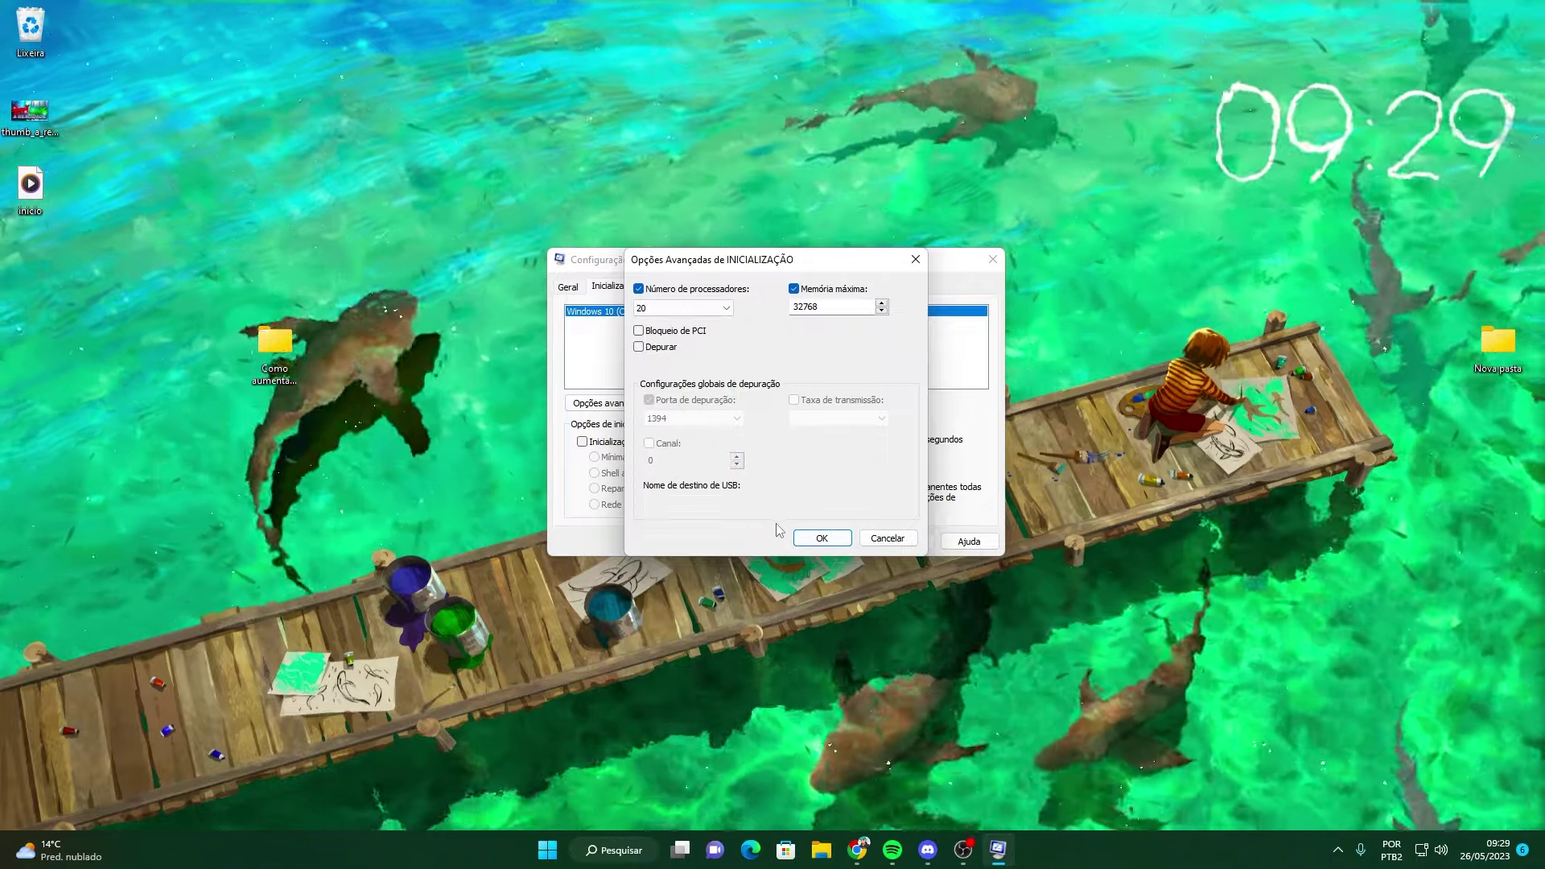
click(822, 537)
click(829, 541)
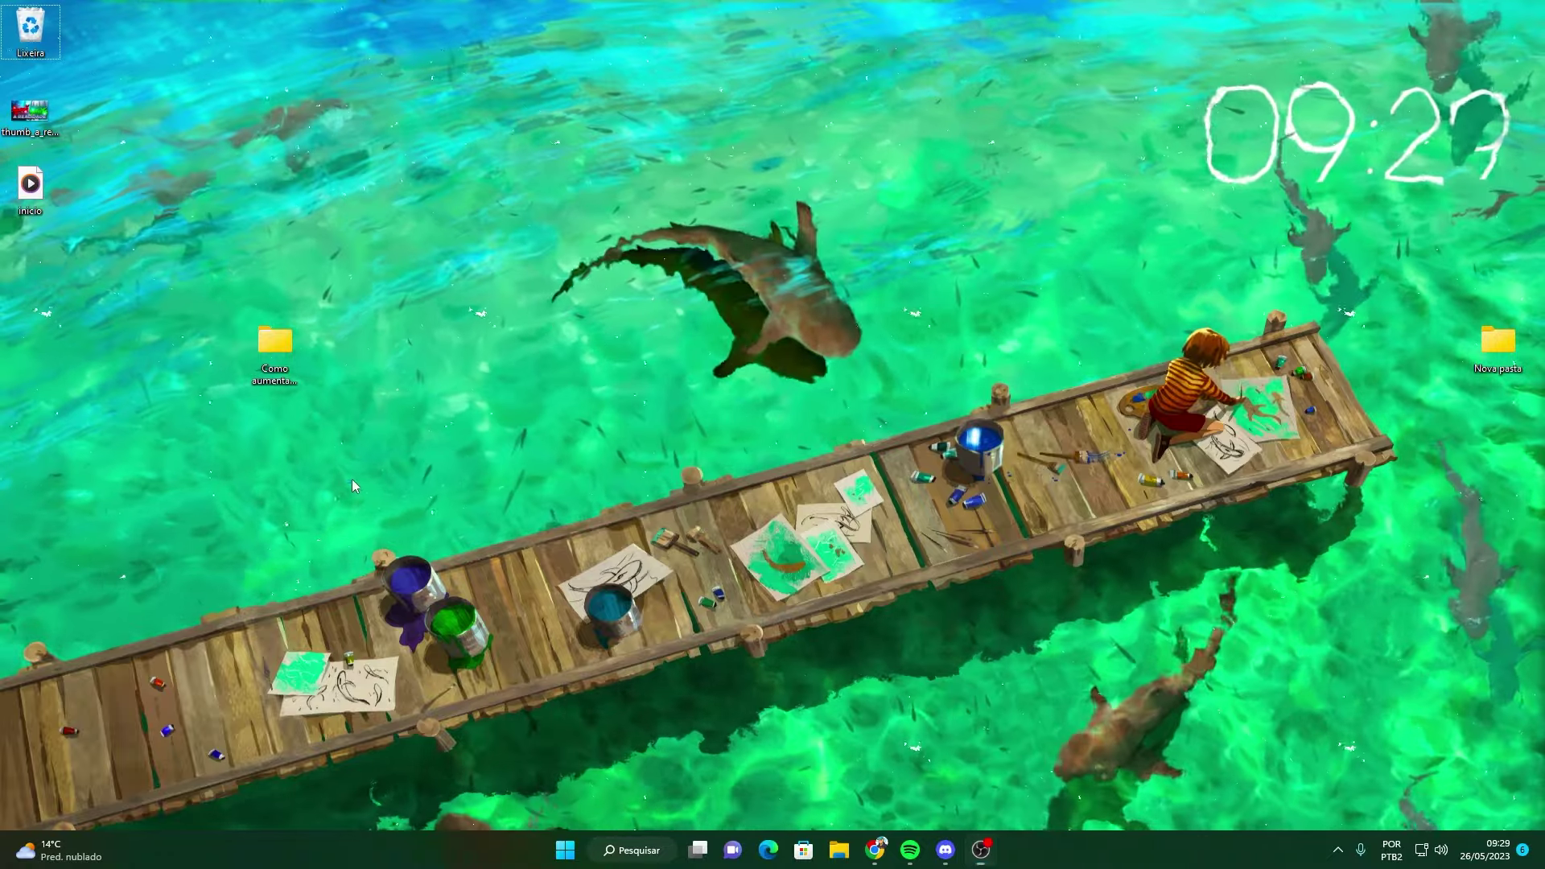
double_click(275, 345)
drag(520, 32, 520, 81)
drag(636, 94, 885, 104)
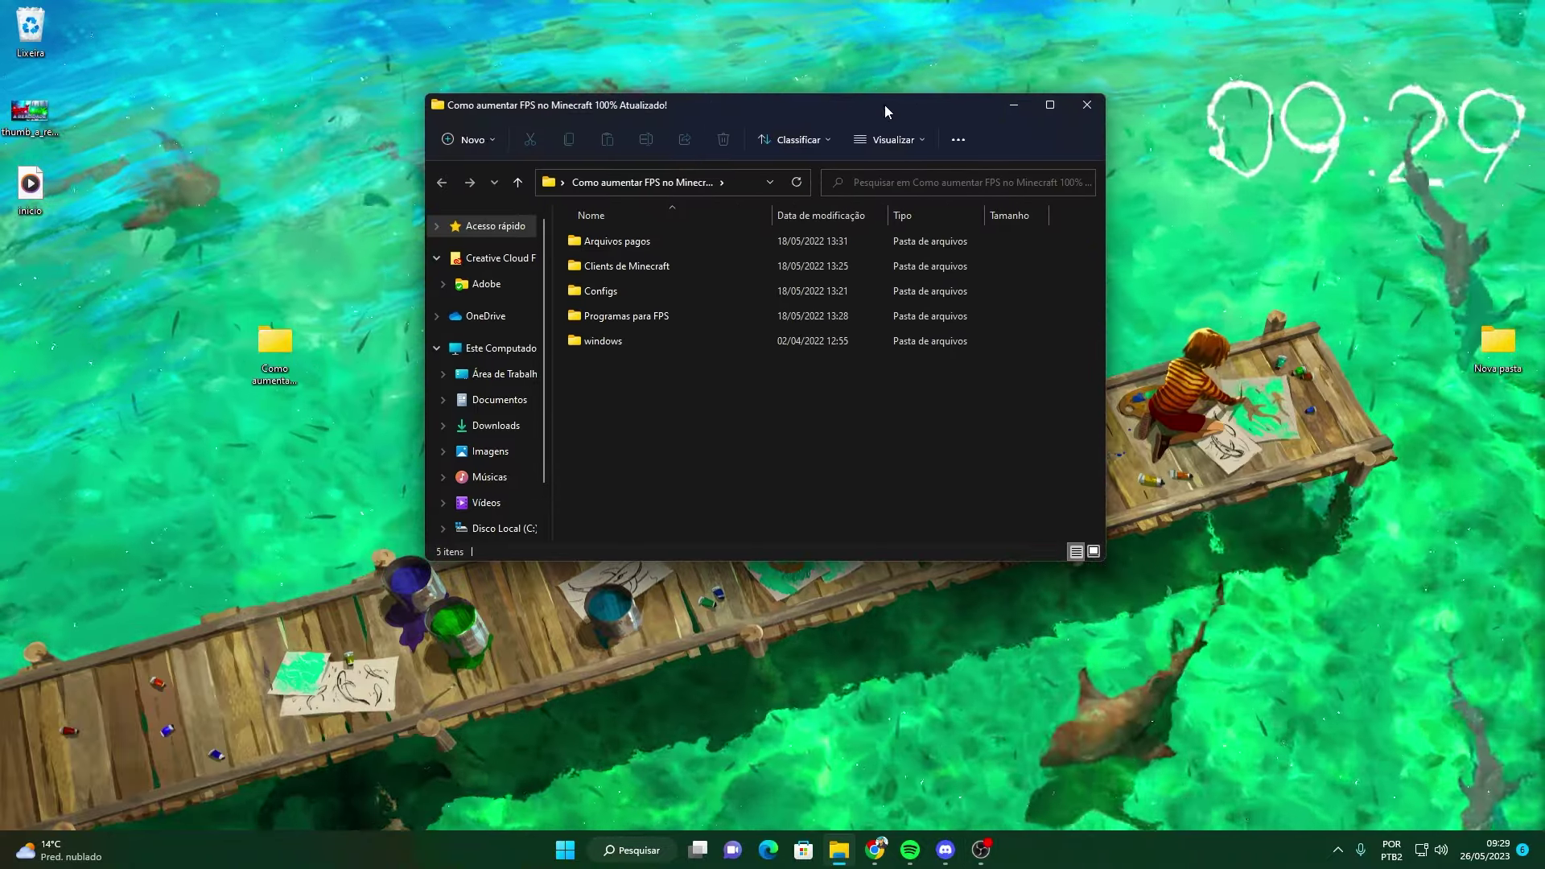
click(1085, 109)
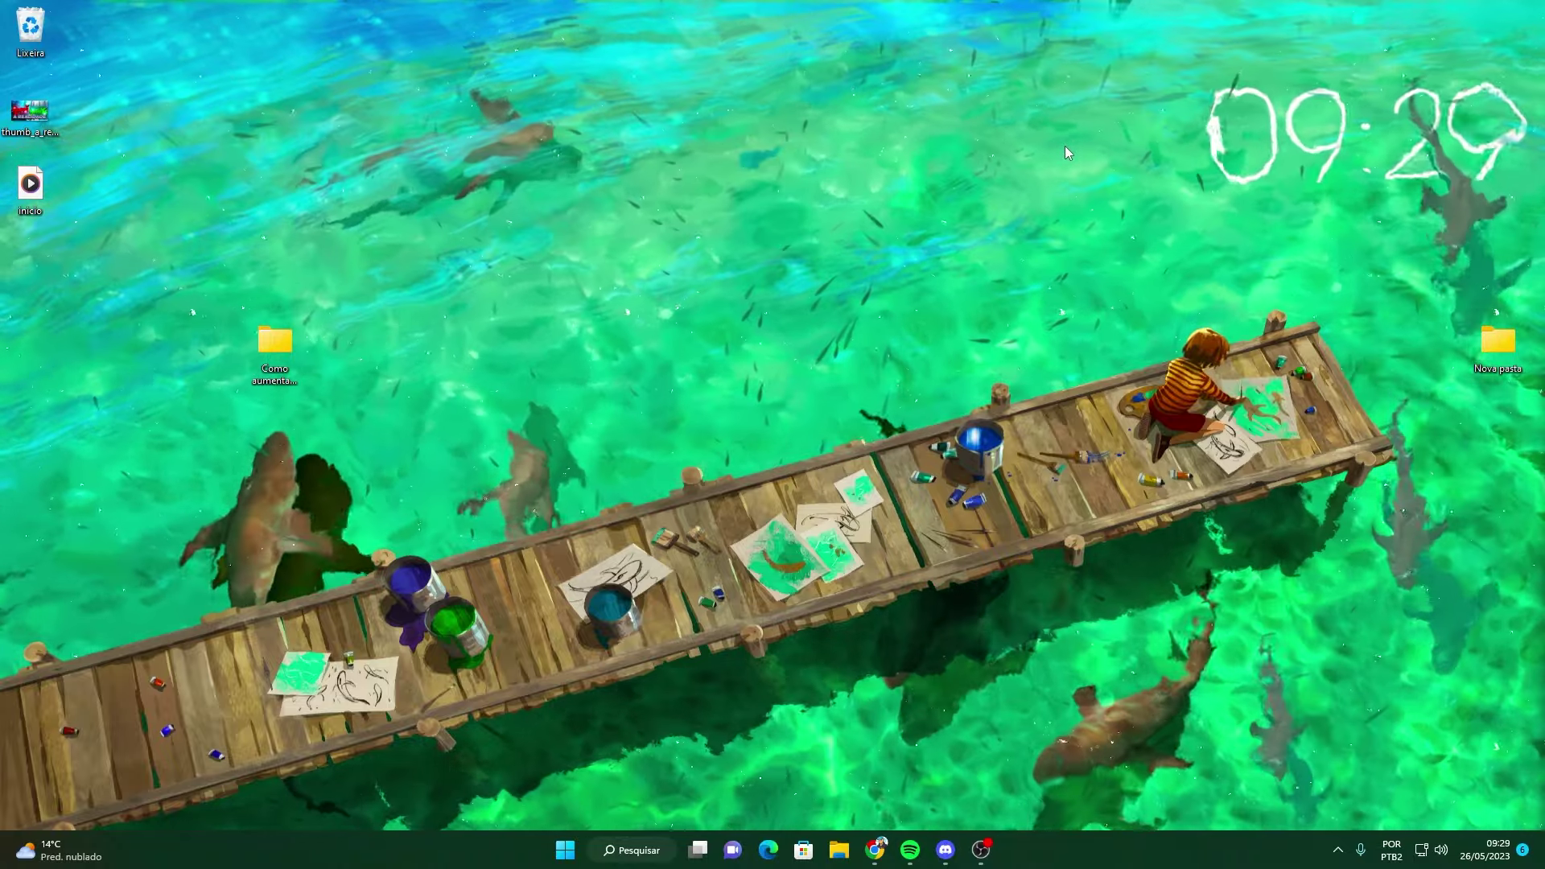
- Open the desktop folder "Como aumentar FPS no Minecraft 100% Atualizado!" and go into its Arquivos pagos subfolder
double_click(275, 346)
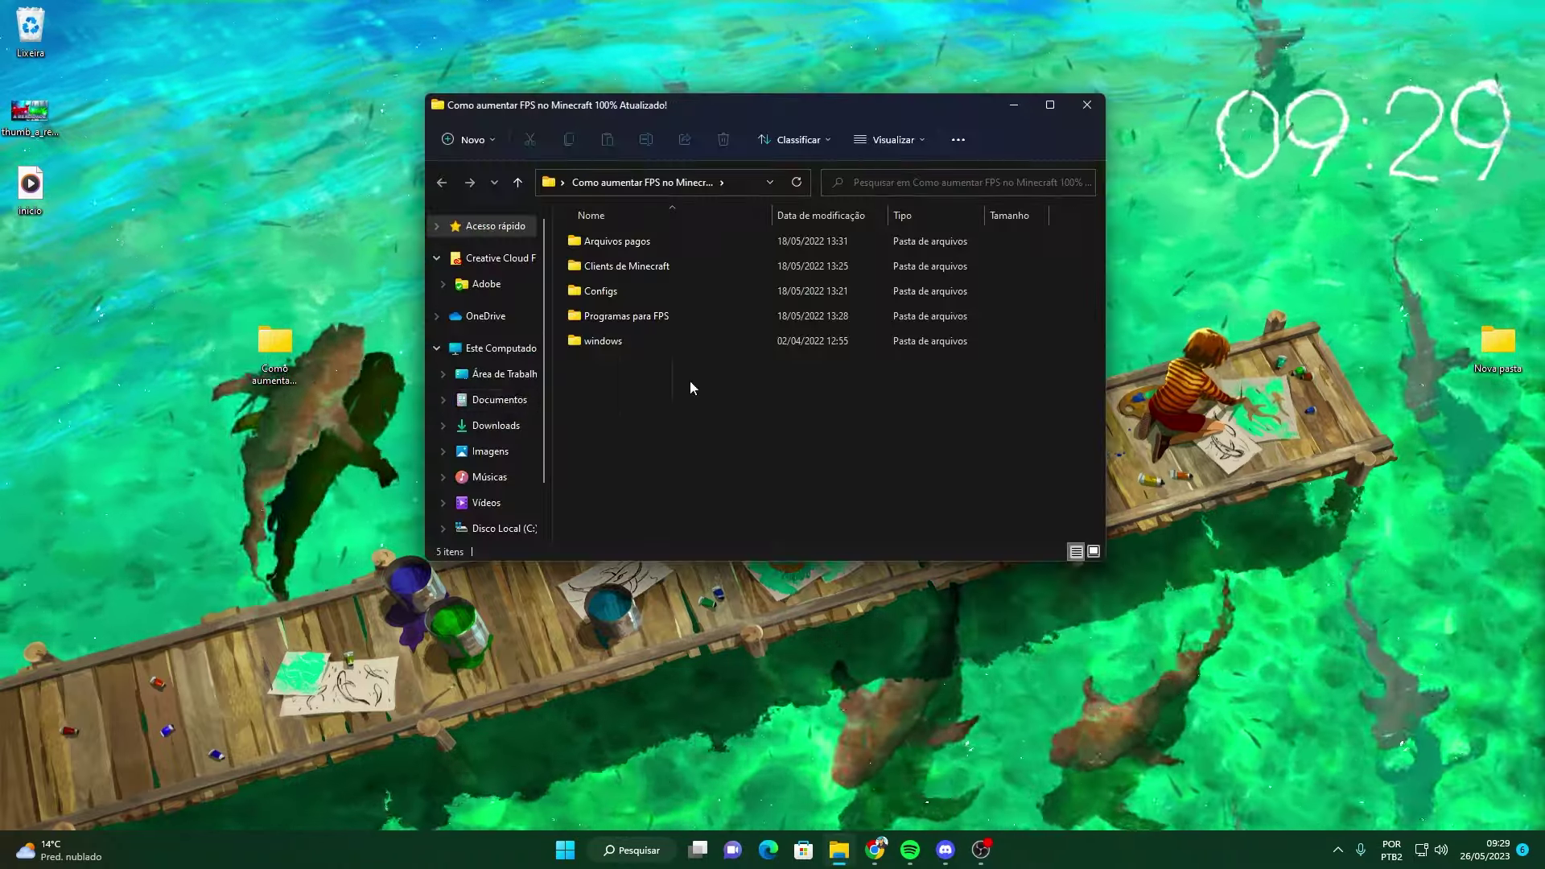
click(697, 447)
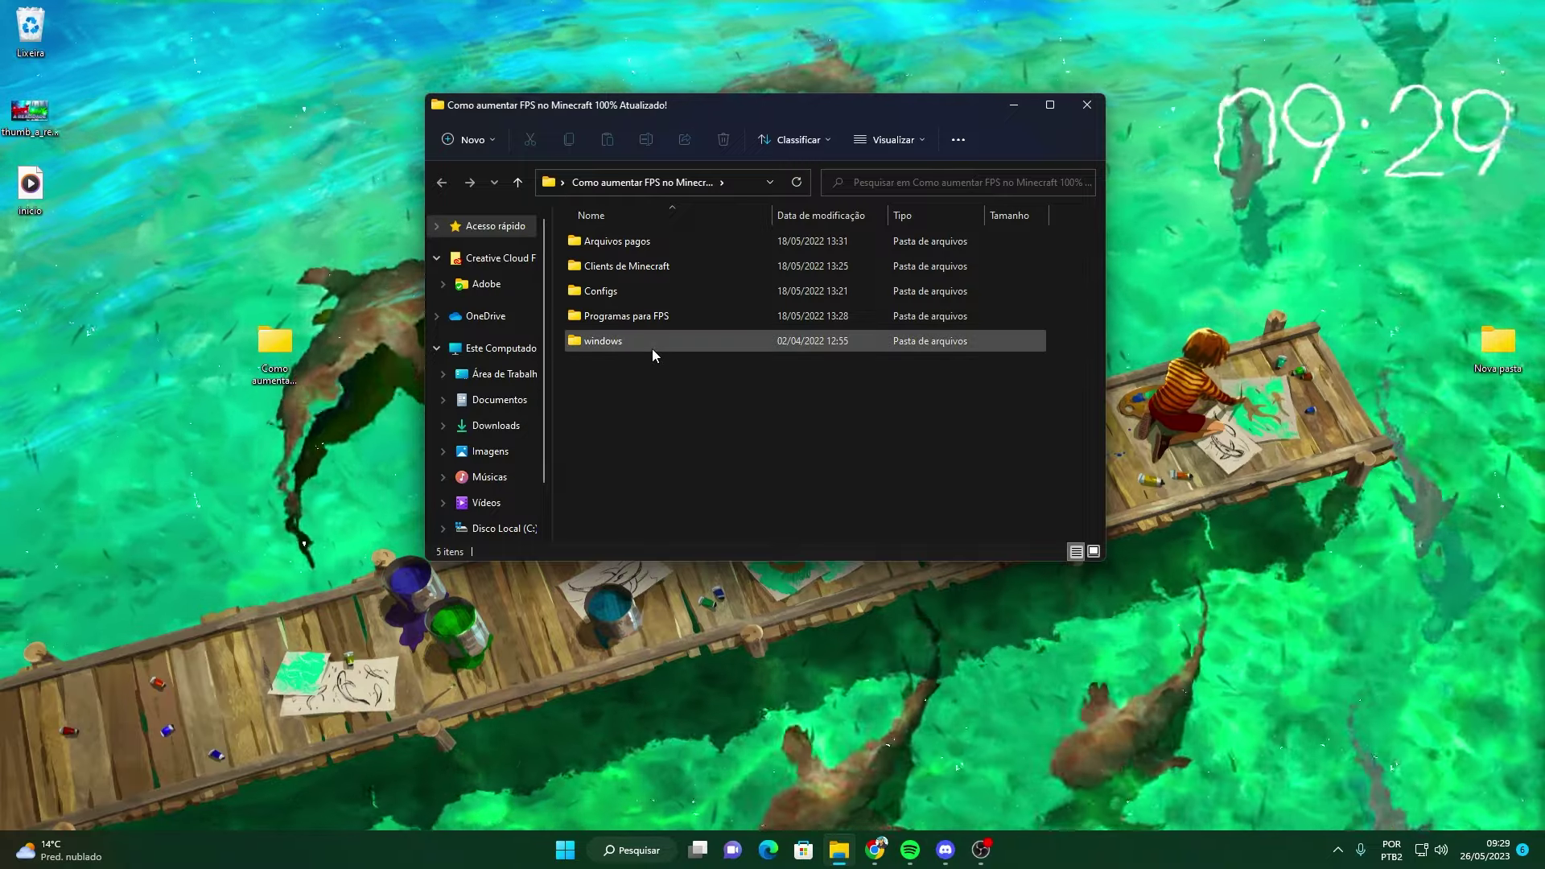
double_click(648, 241)
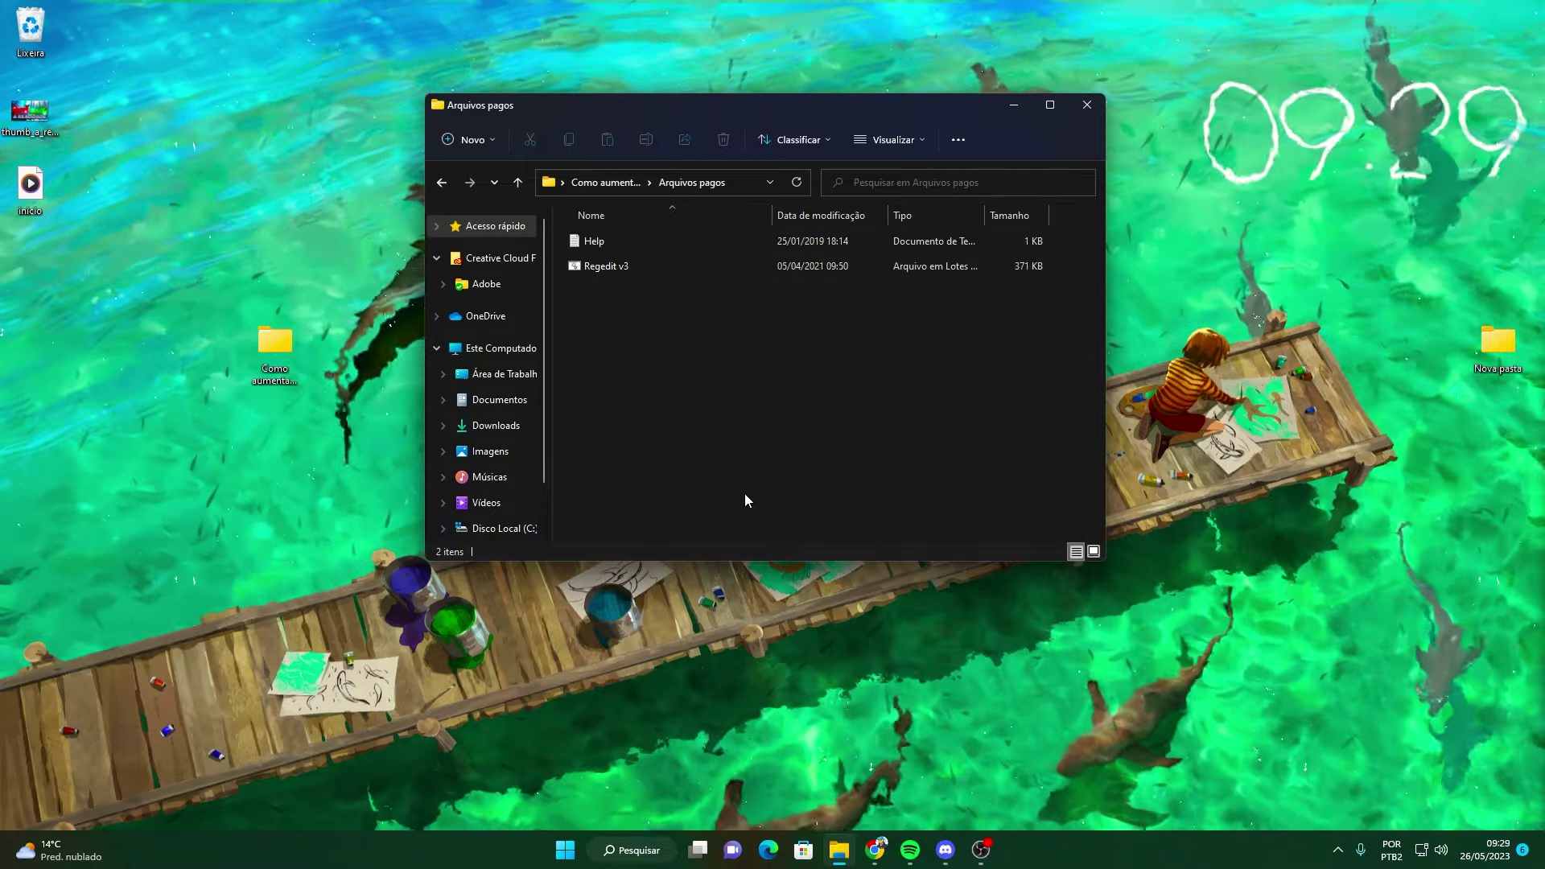
drag(745, 496, 531, 193)
click(617, 359)
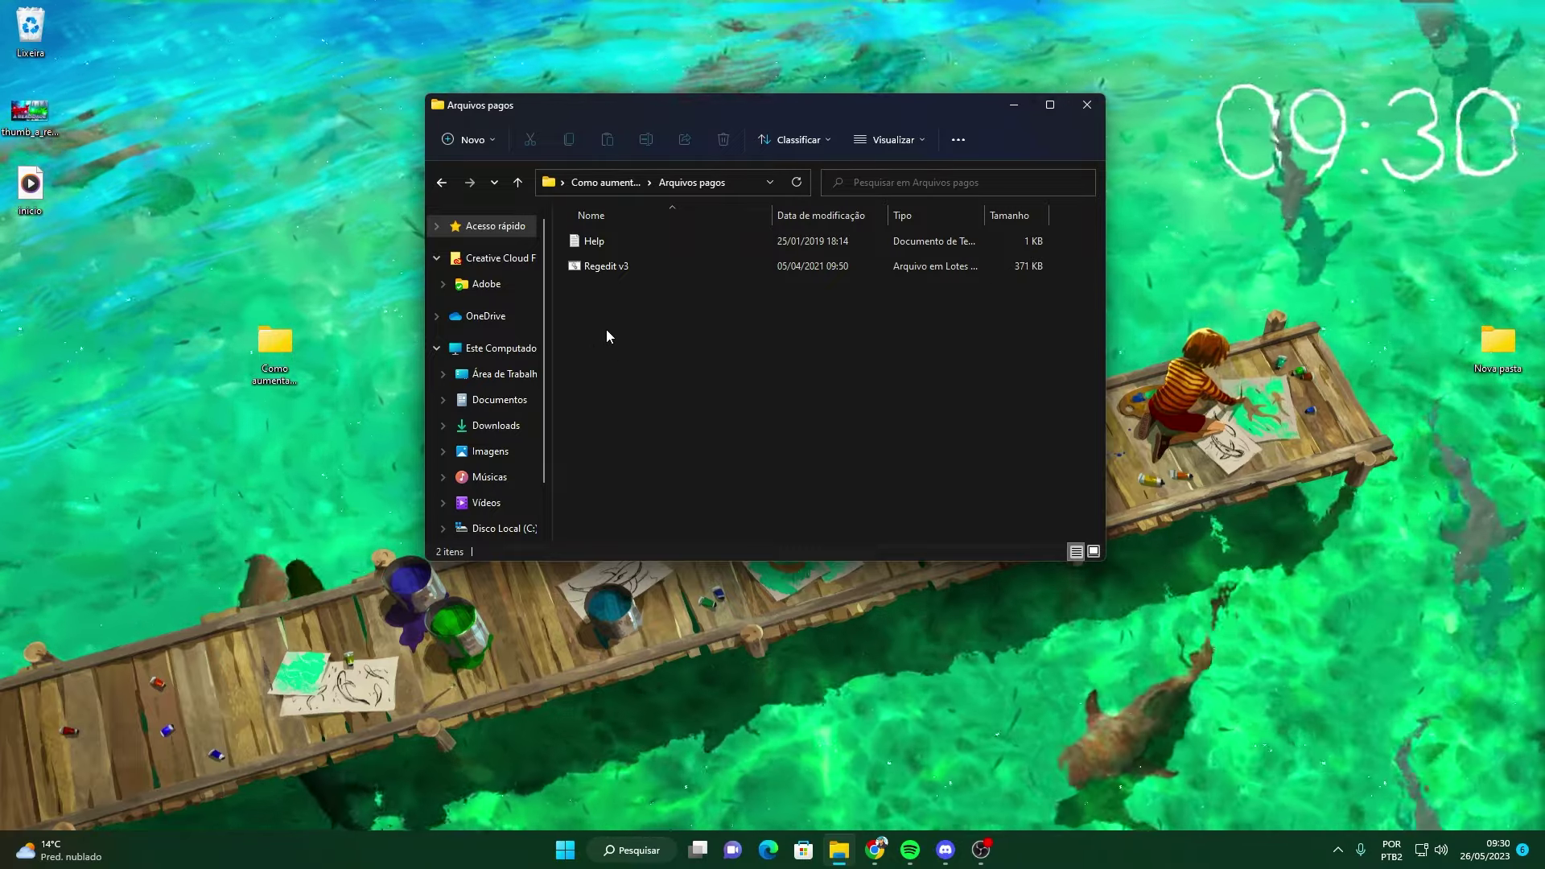
- Run the Regedit v3 batch file as administrator
double_click(600, 268)
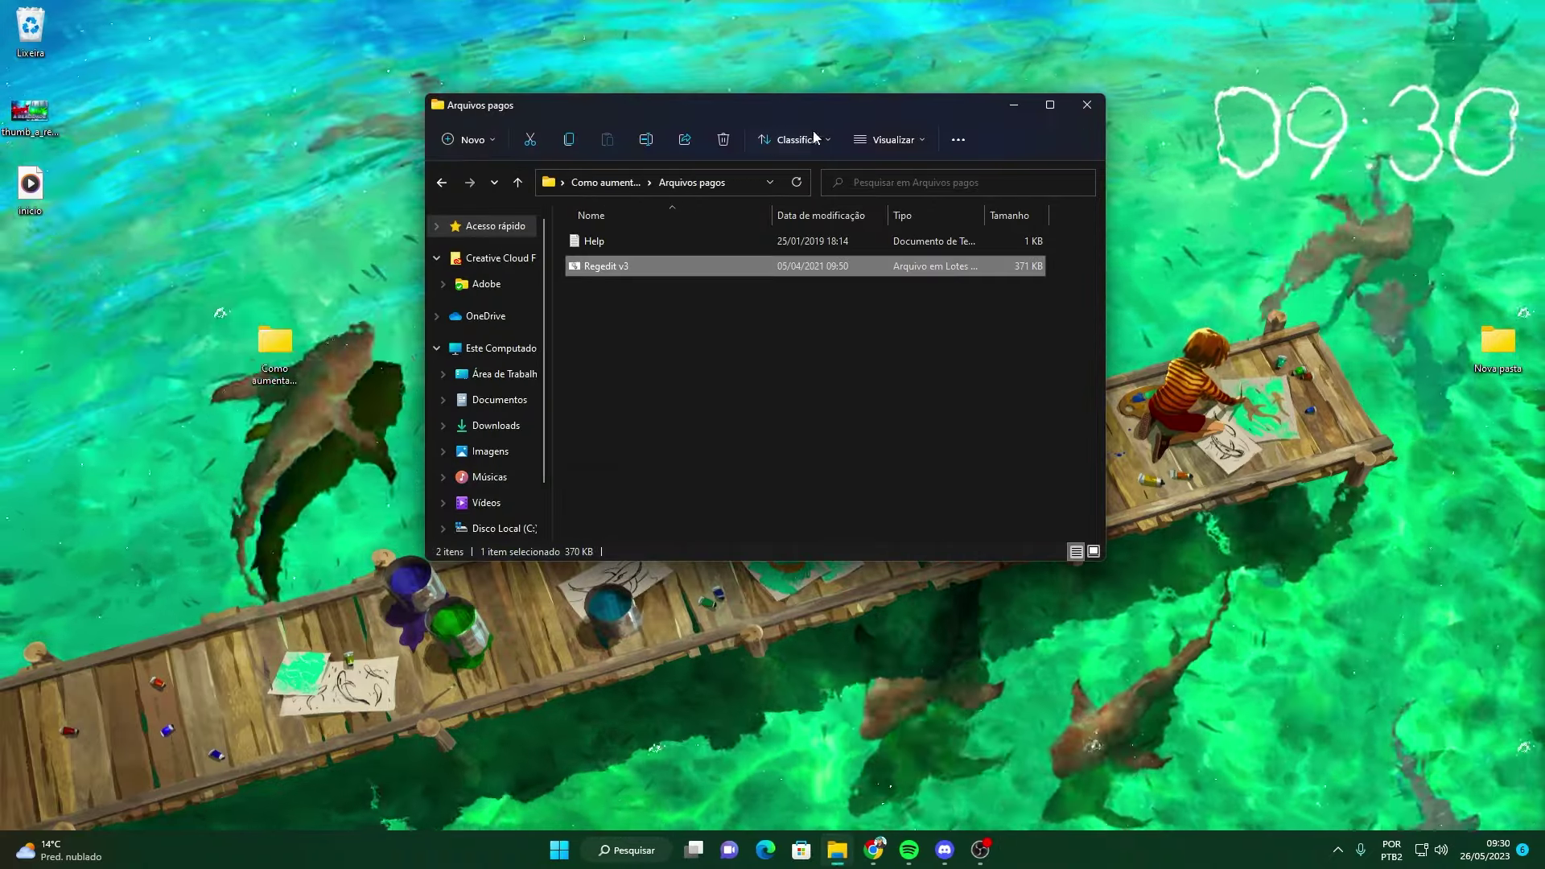
right_click(731, 267)
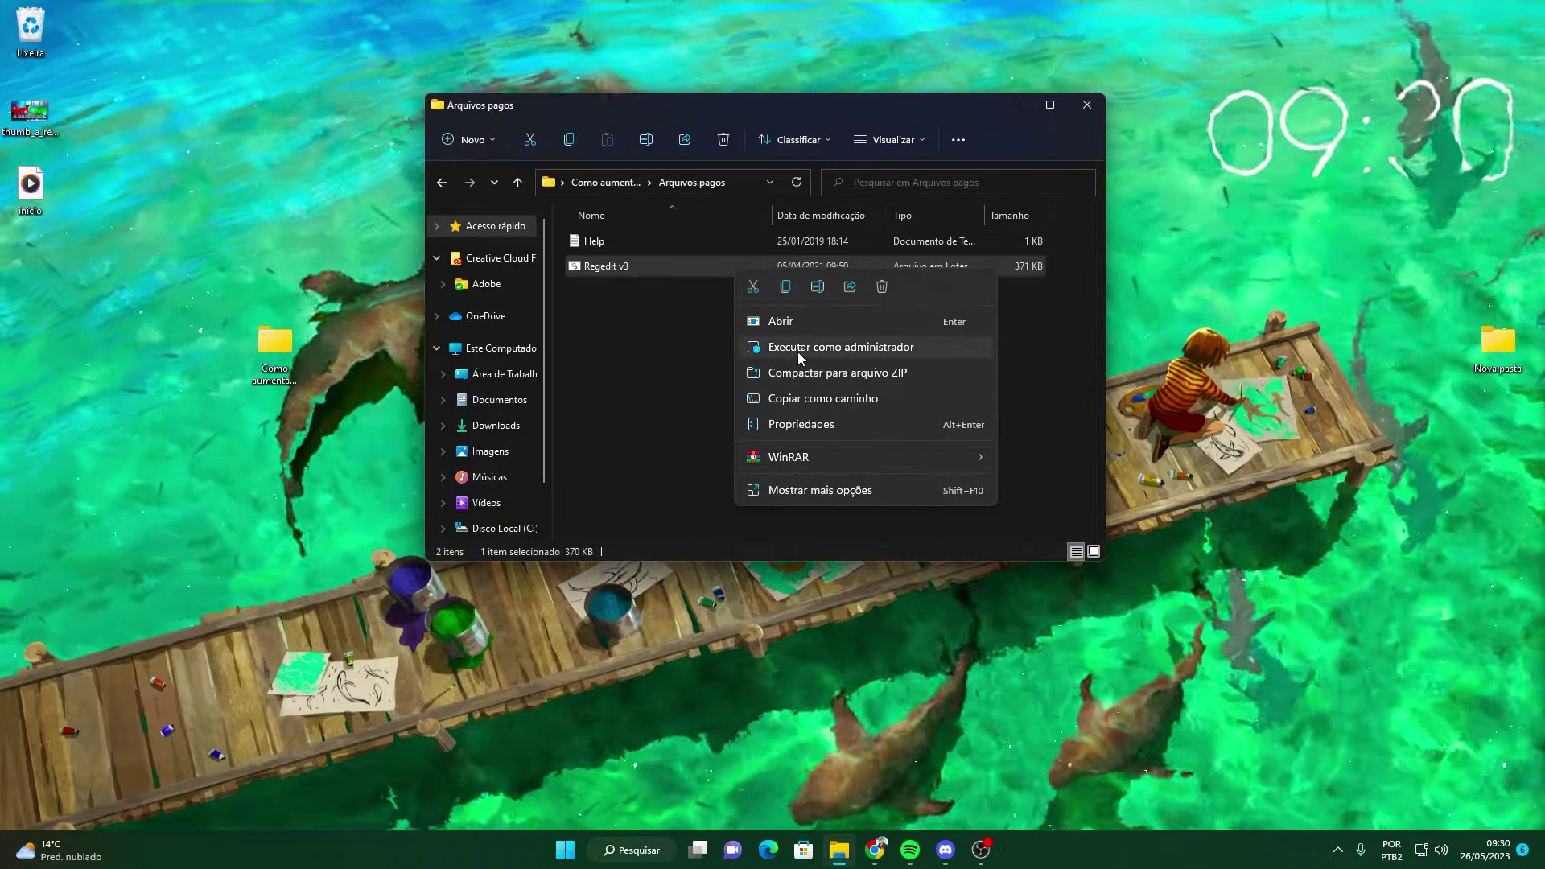
click(798, 351)
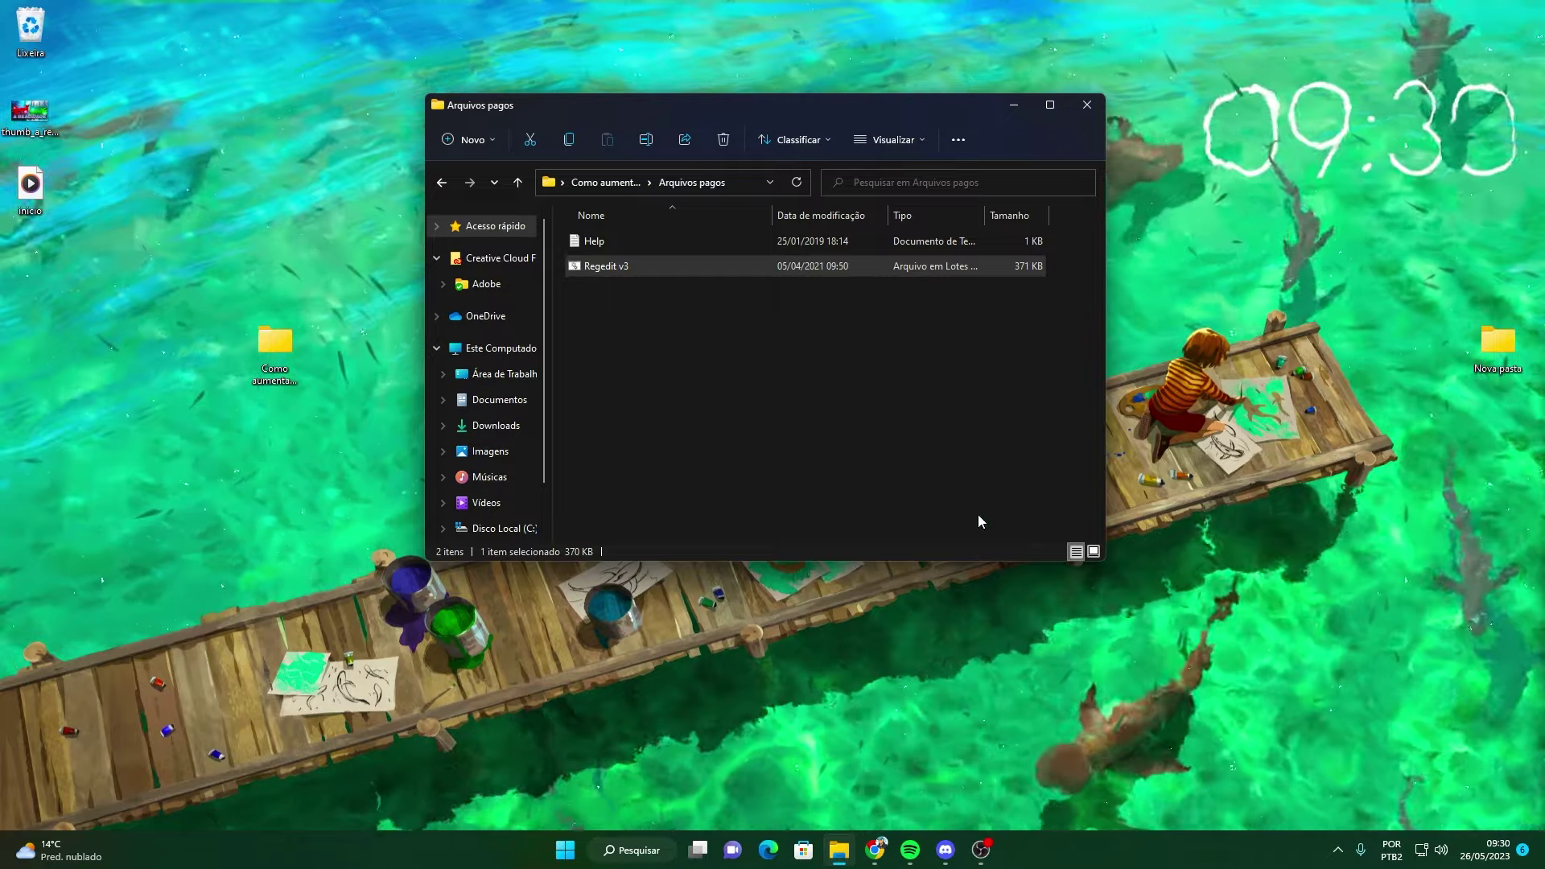
- Go back to the main FPS folder, open Clients de Minecraft and look over the Badlion and Lunar Client installers
click(441, 182)
double_click(674, 274)
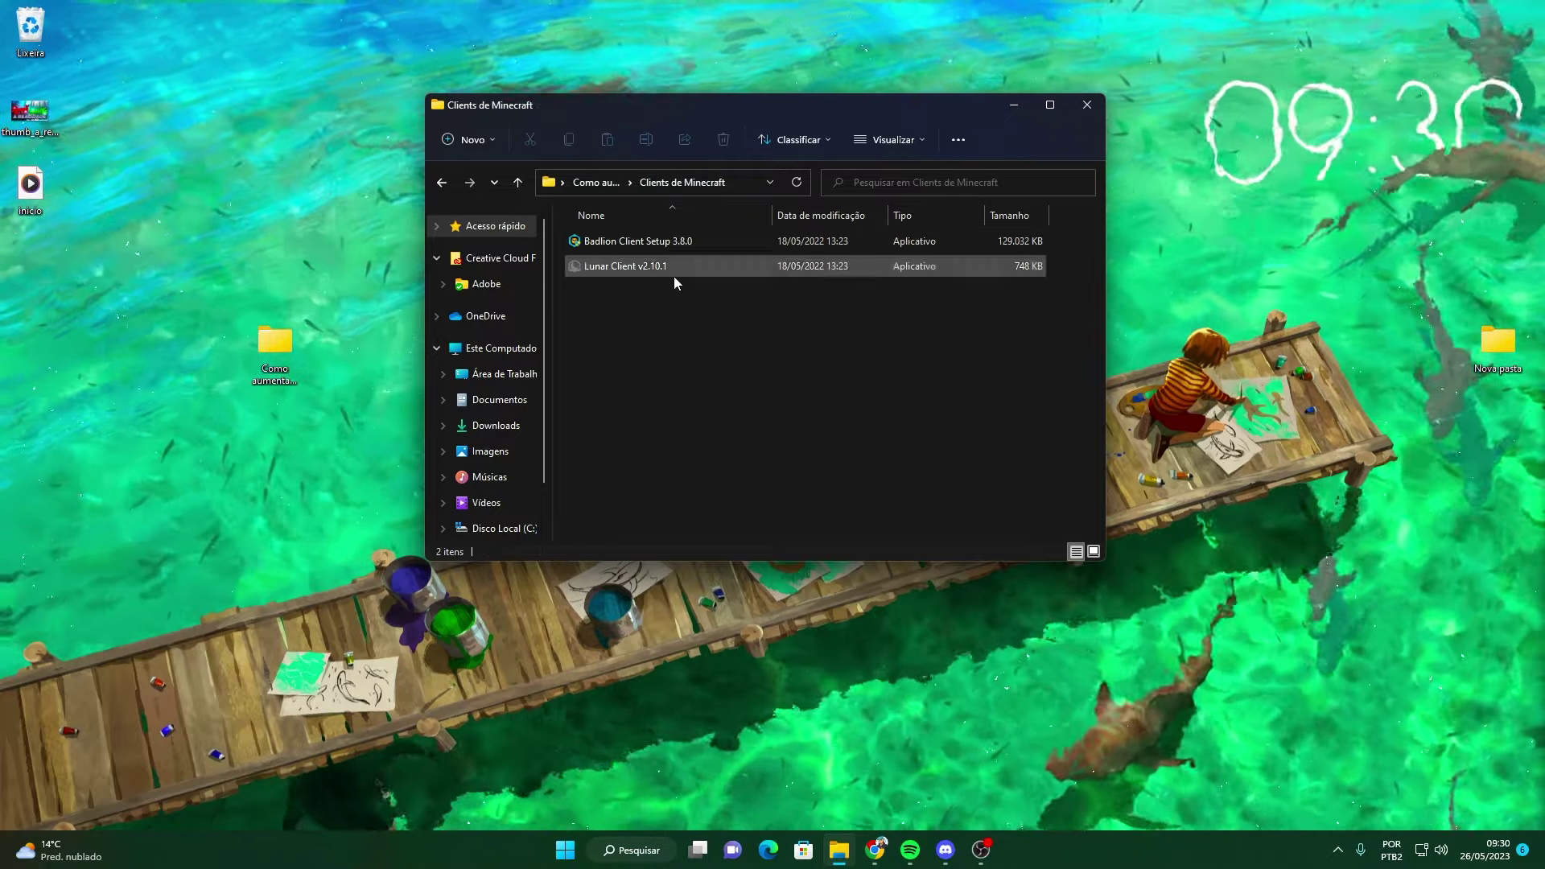
drag(762, 365, 612, 249)
drag(805, 521, 620, 241)
click(641, 239)
click(631, 270)
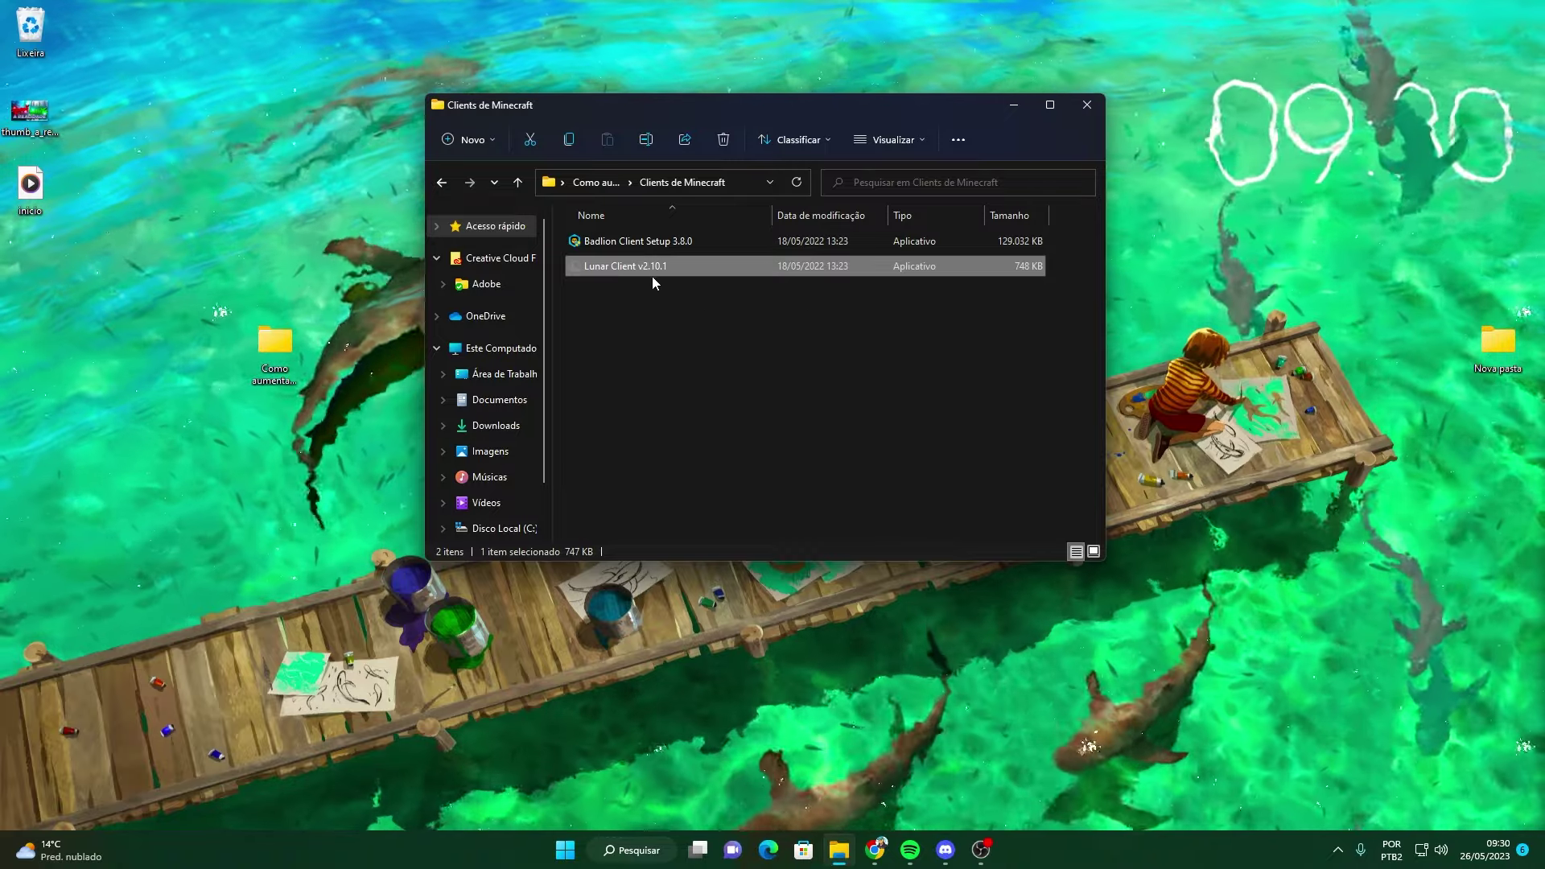
key(alt+Left)
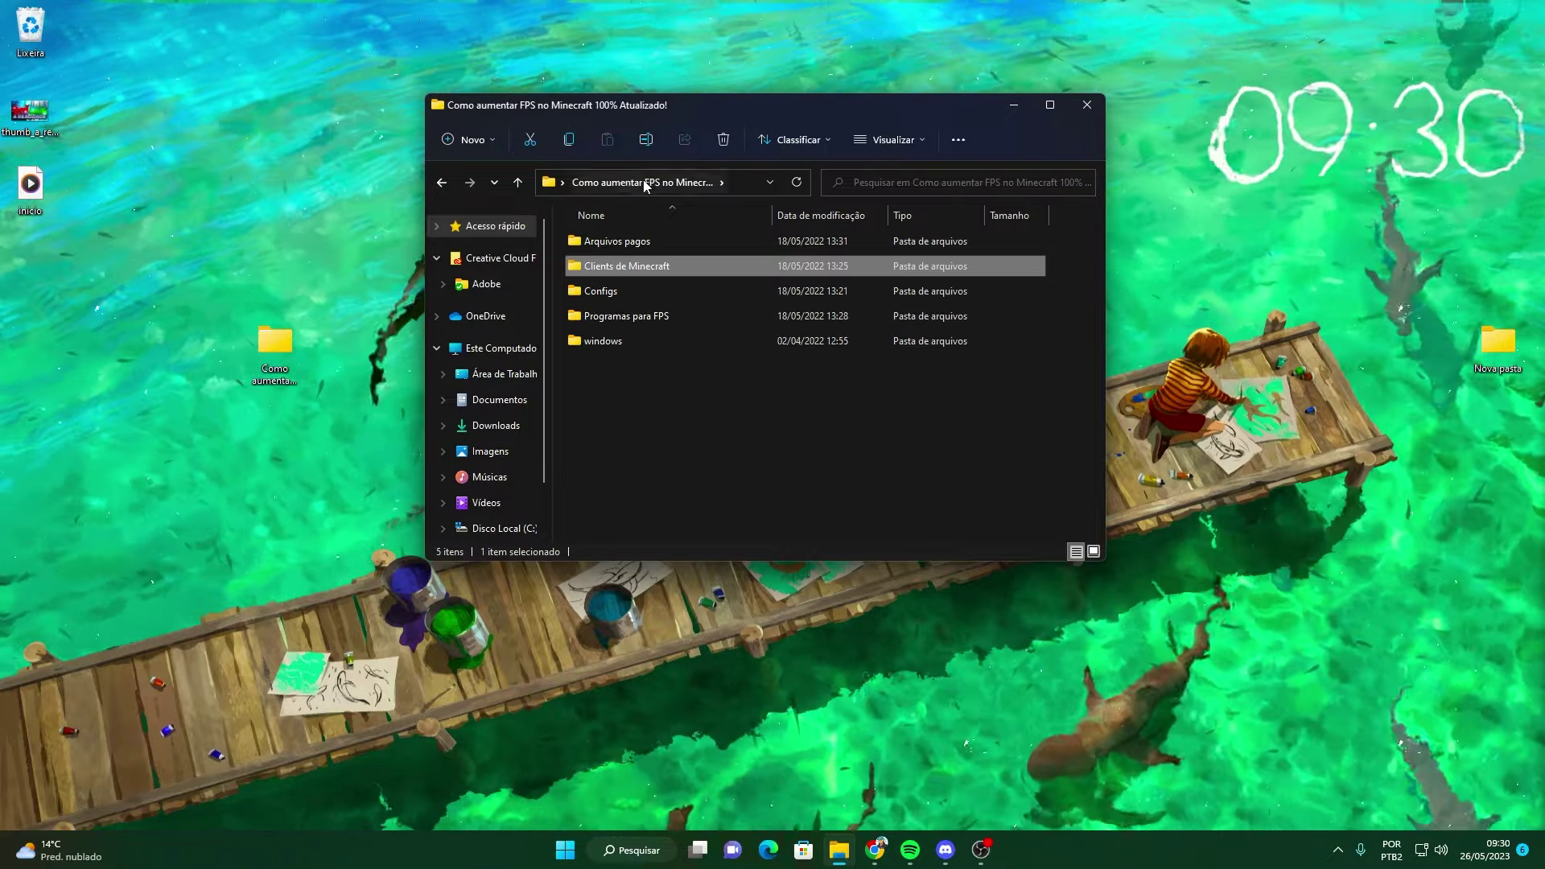
double_click(621, 268)
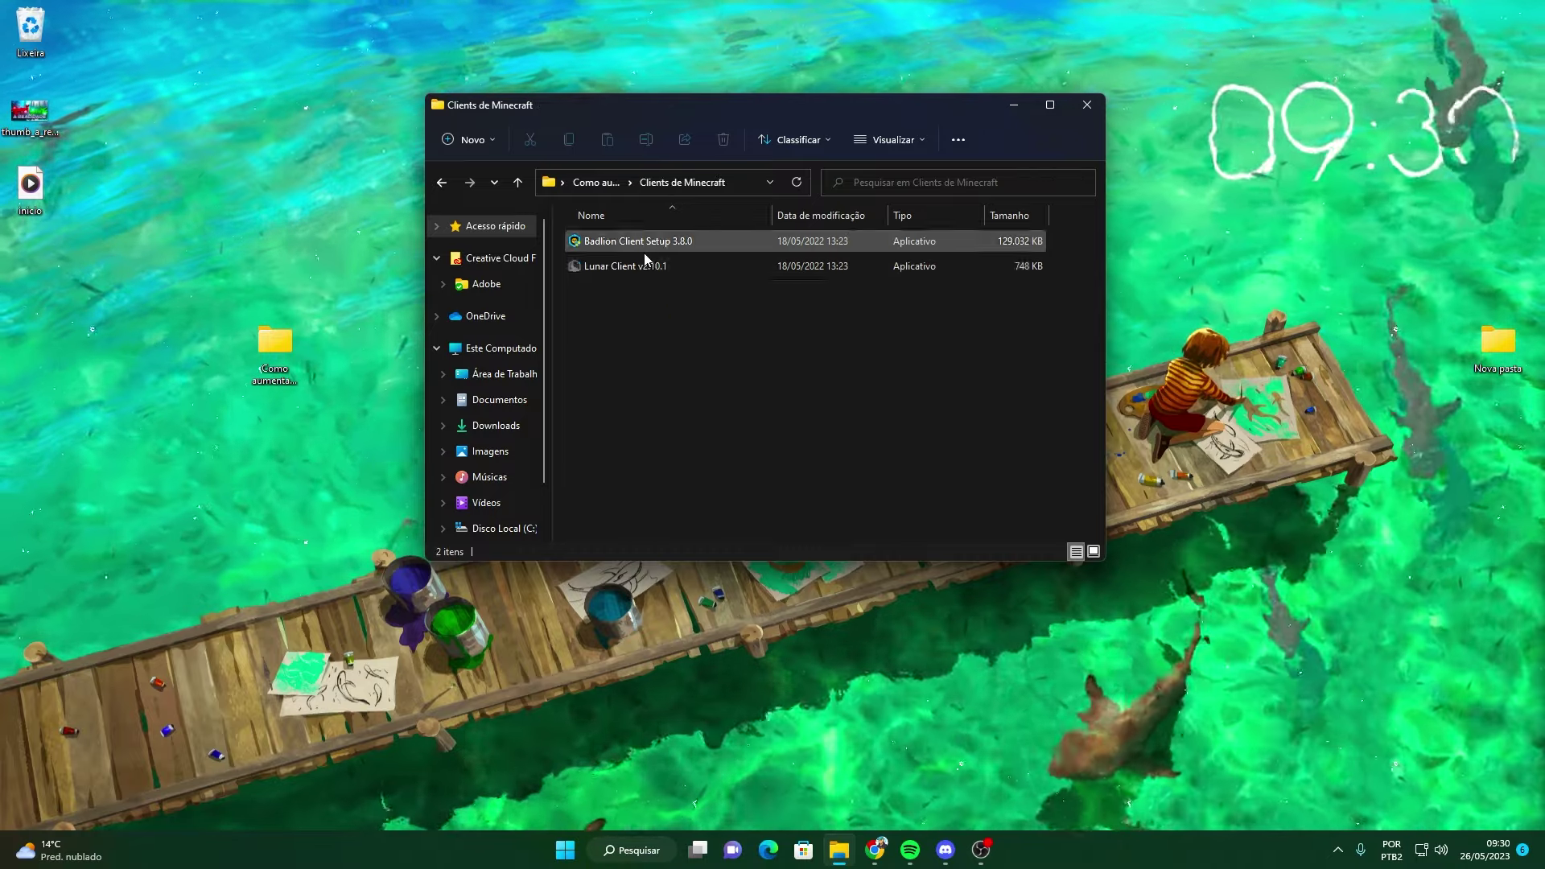
click(665, 272)
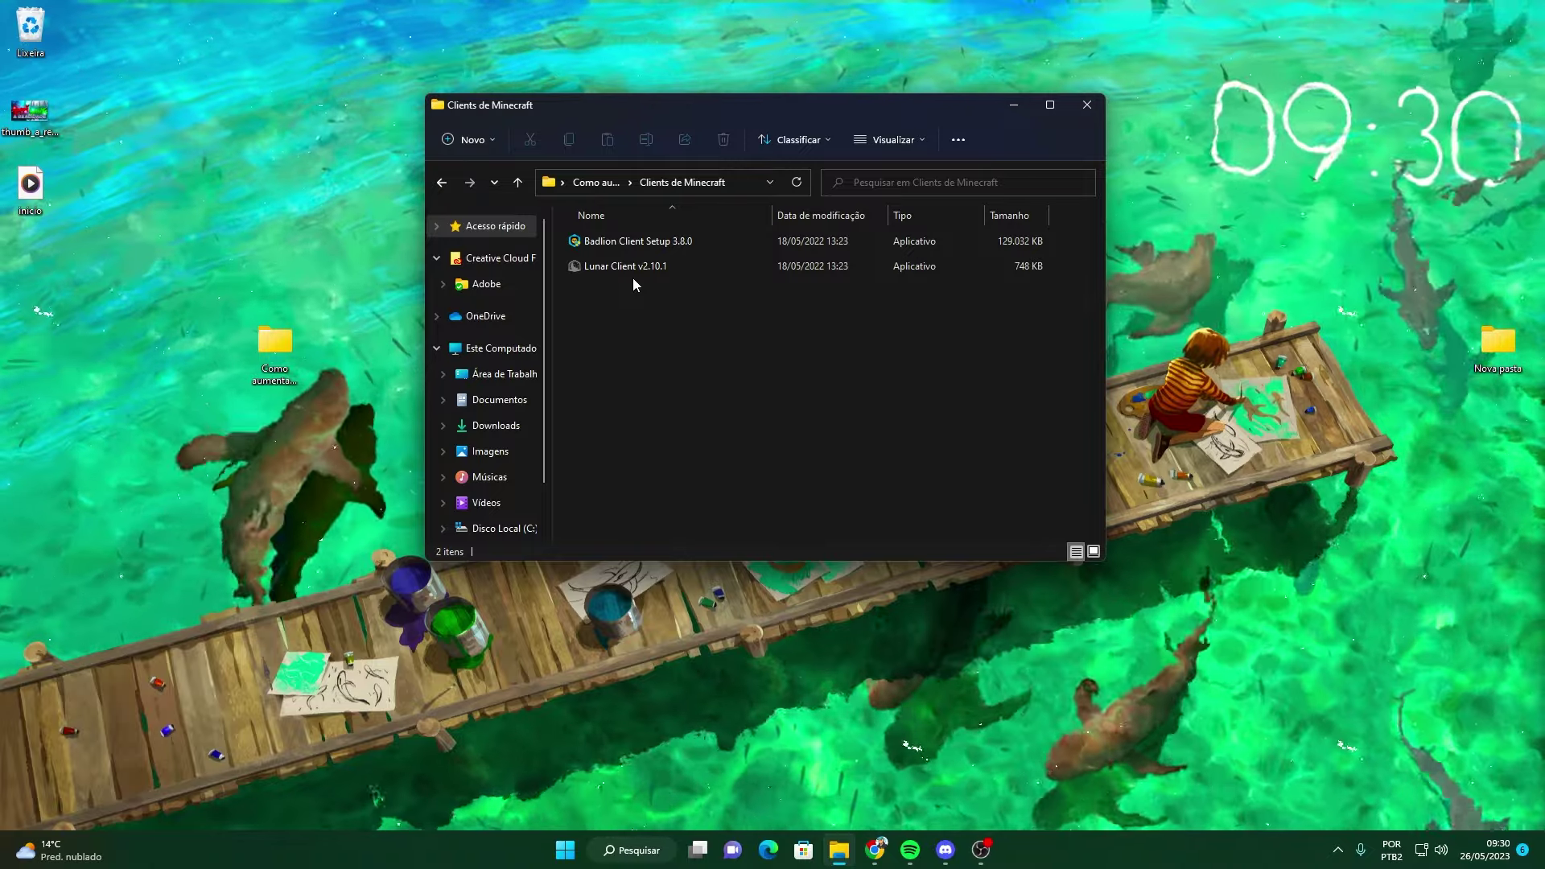
- Run Lunar Client v2.10.1, let its launcher update, and close the launcher
double_click(633, 273)
click(842, 581)
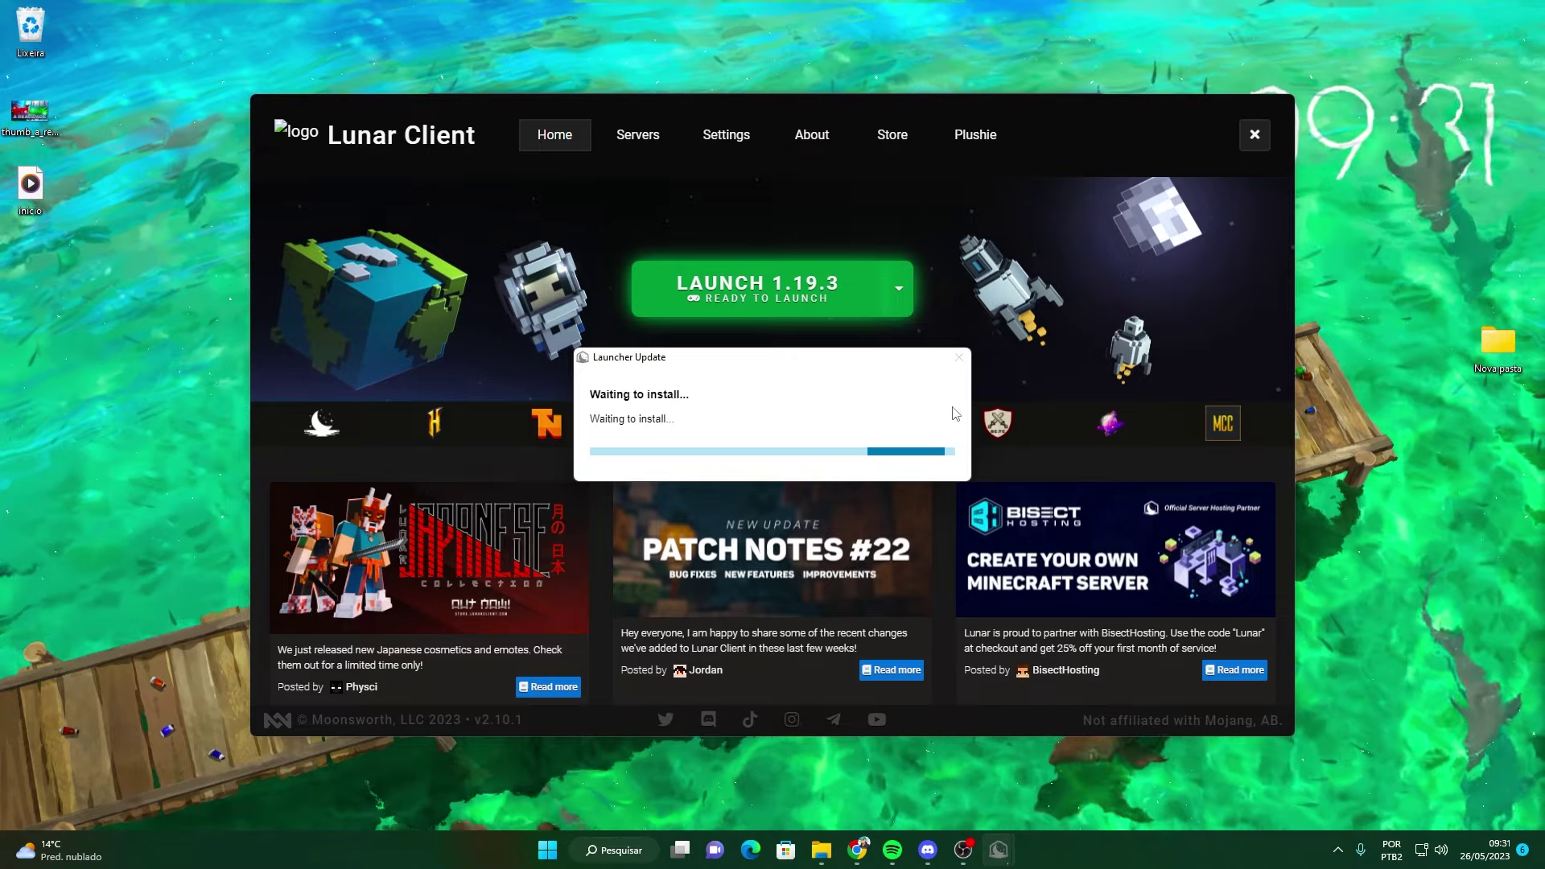
click(1249, 143)
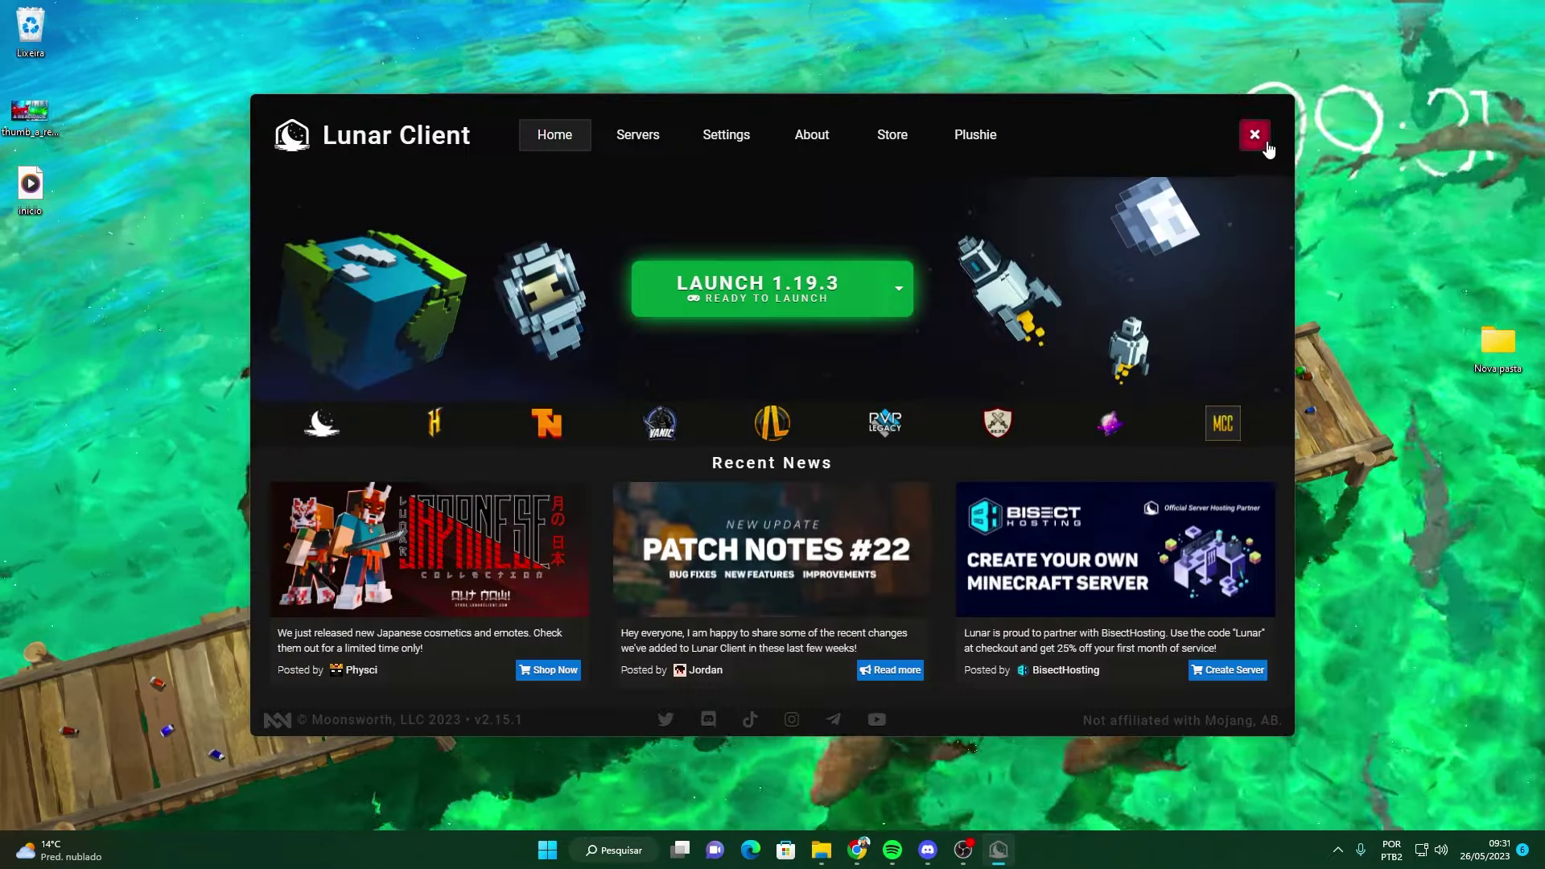
click(1265, 145)
- Return to the main FPS folder and open its Configs subfolder
click(516, 180)
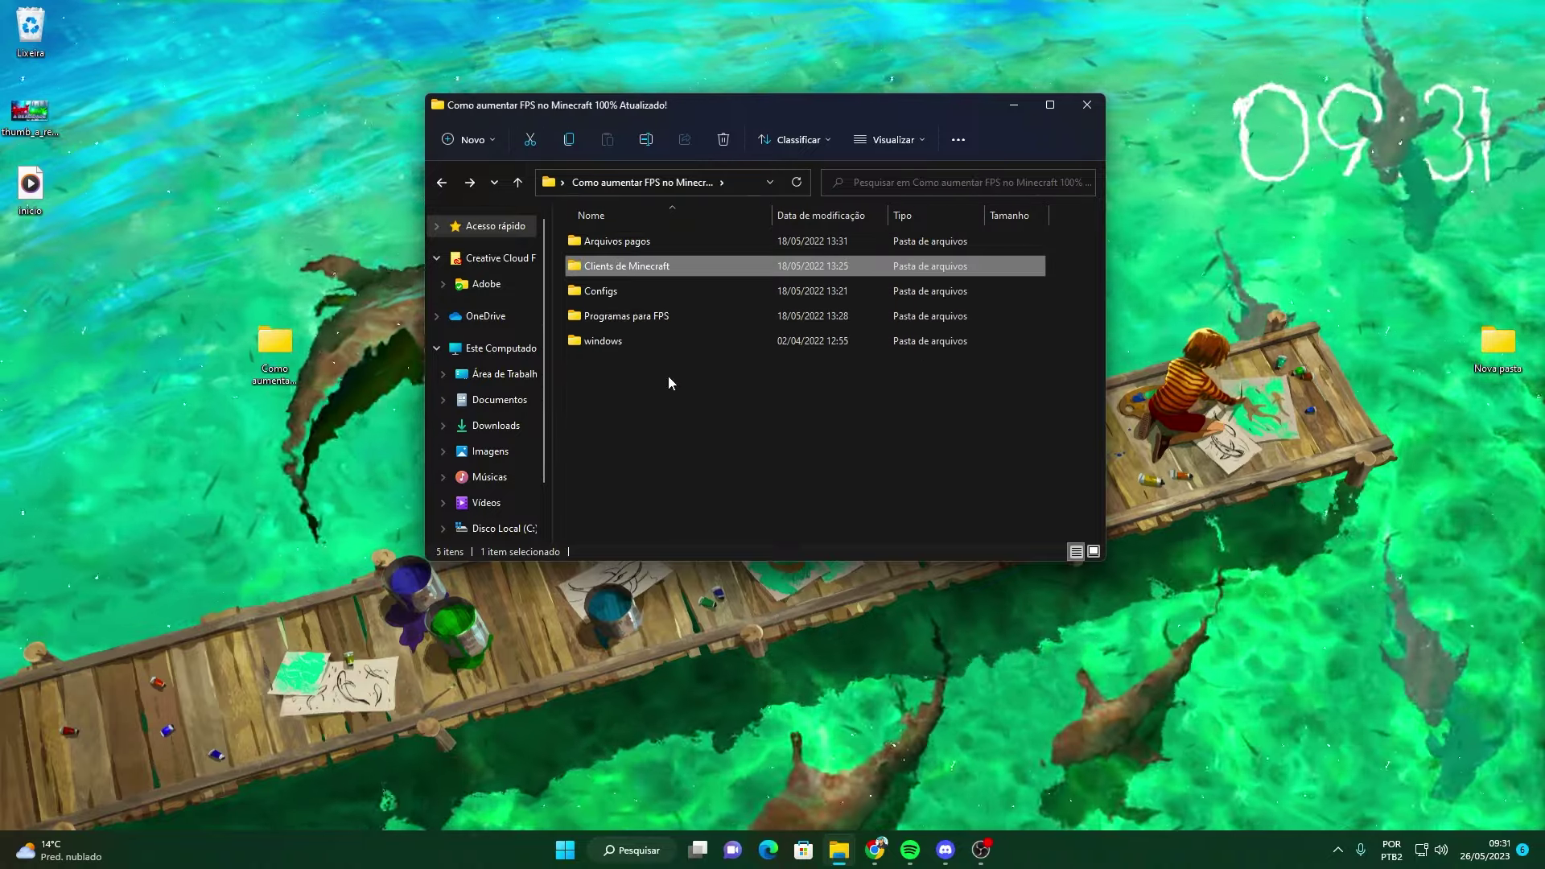
double_click(649, 288)
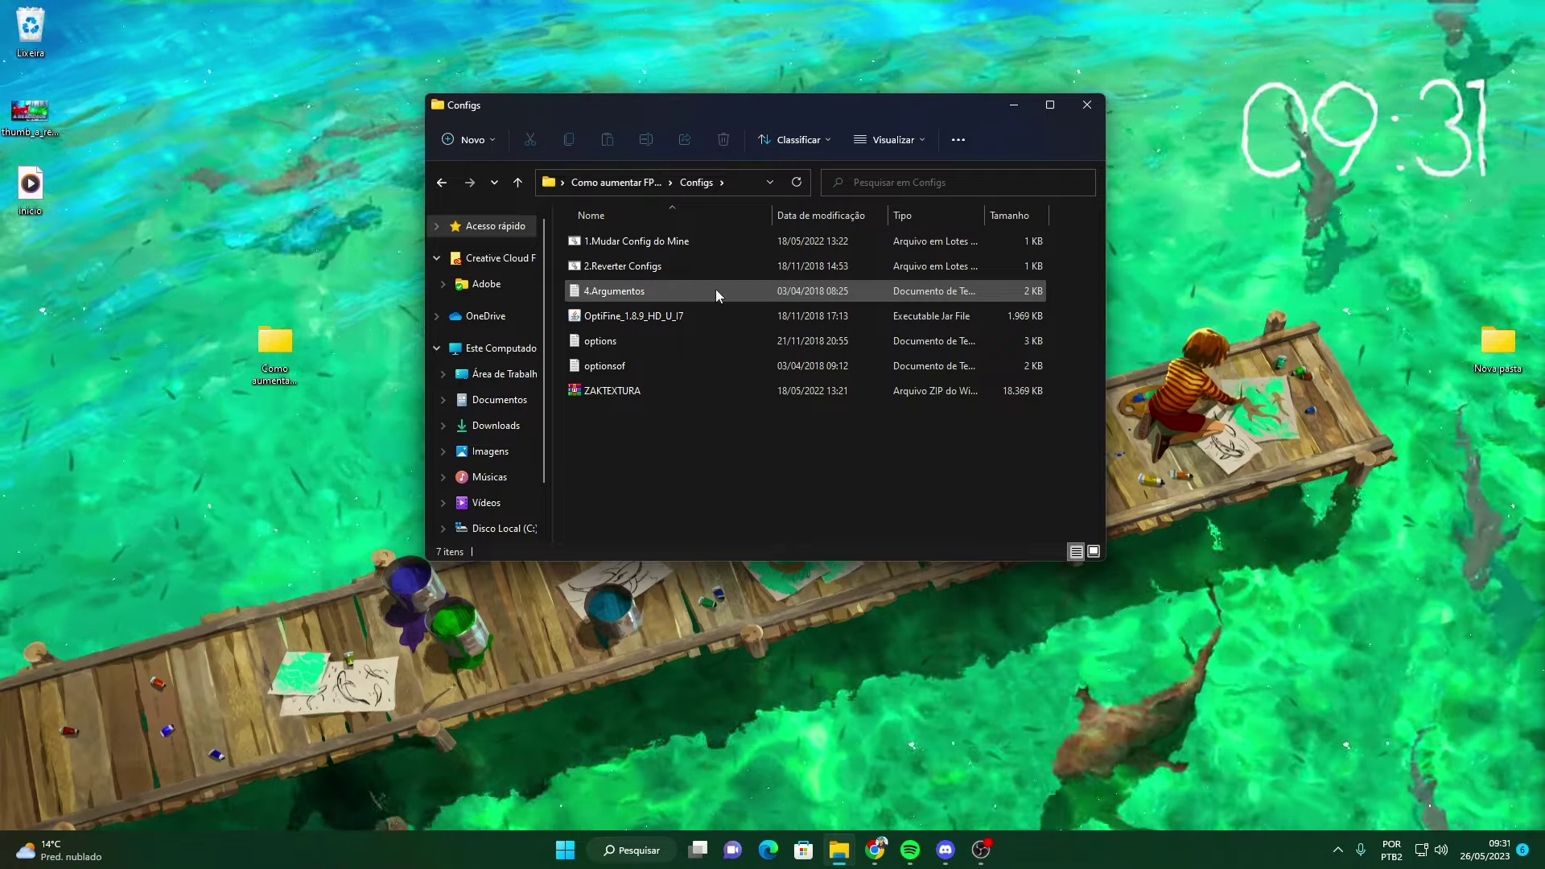
- Copy the OptiFine_1.8.9_HD_U_I7, options, optionsof and ZAKTEXTURA files from the Configs folder
click(694, 236)
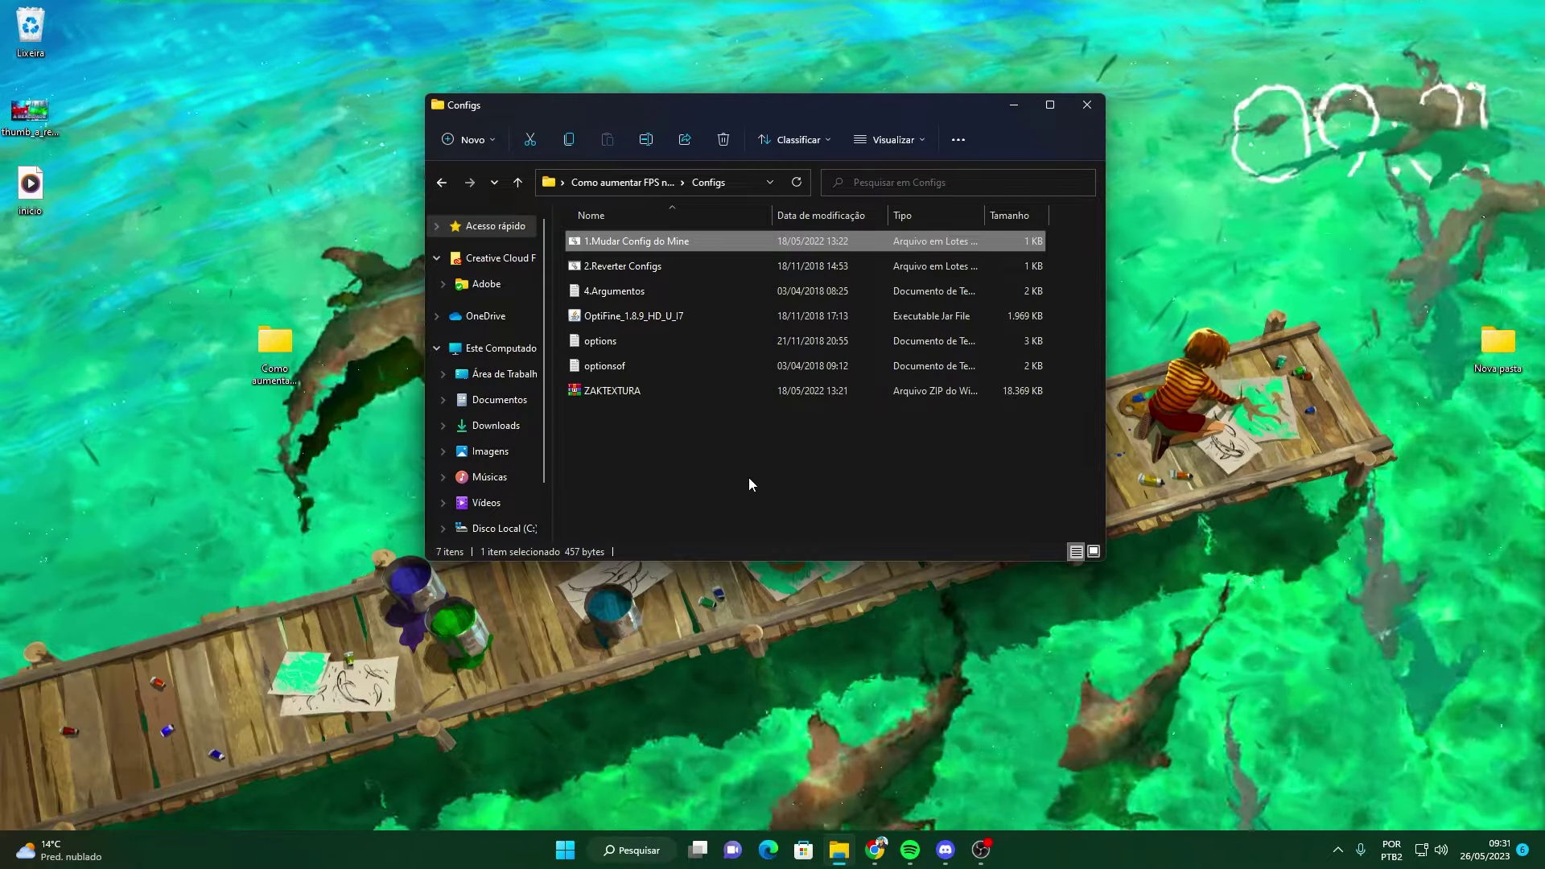
drag(750, 479, 594, 330)
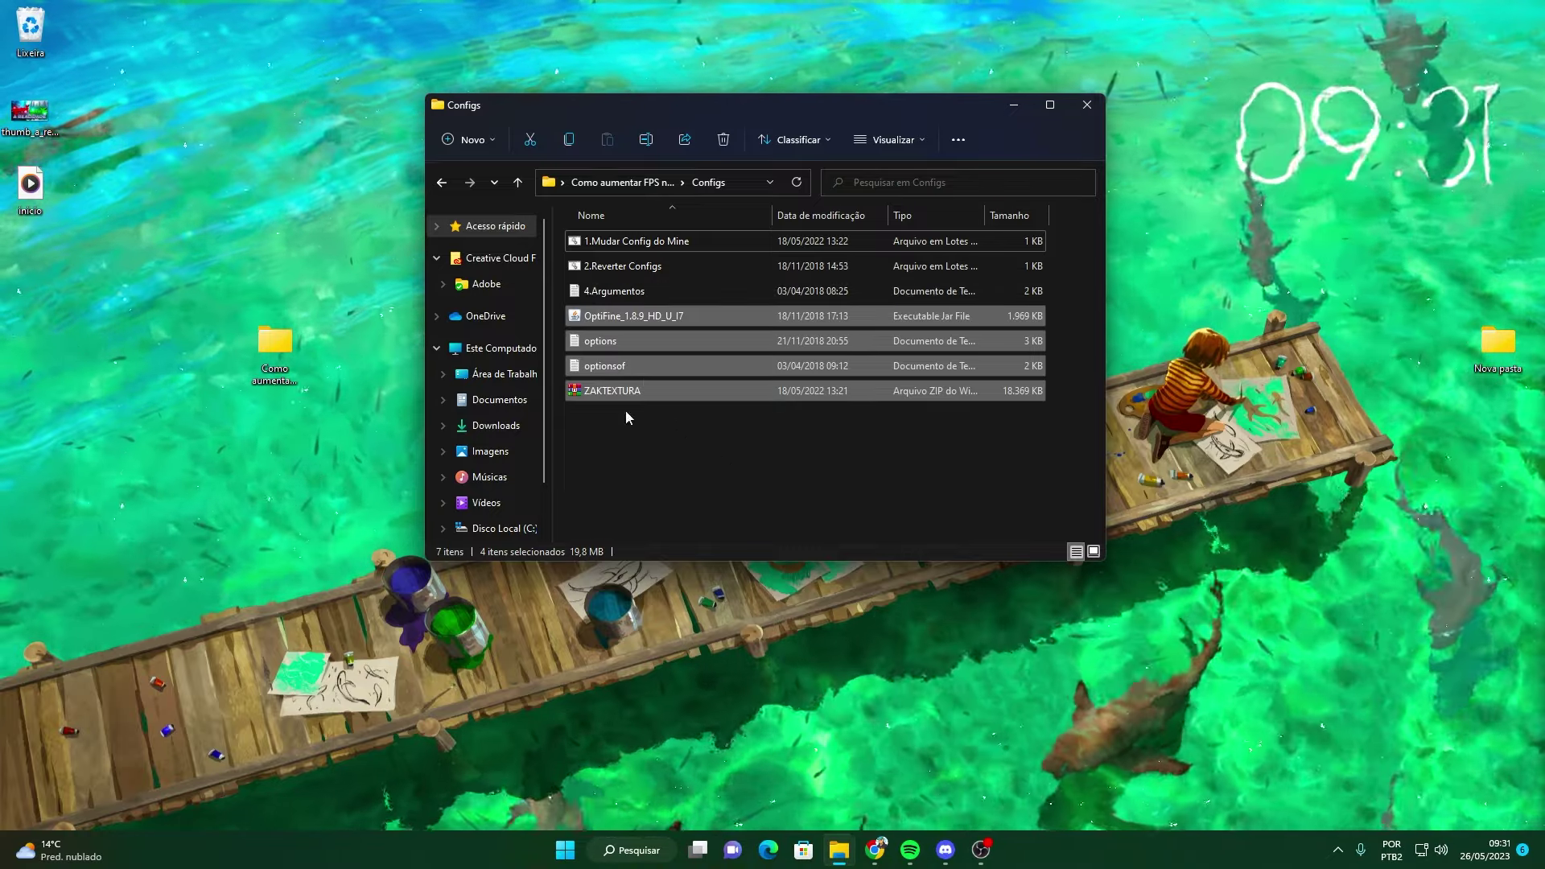
key(ctrl+c)
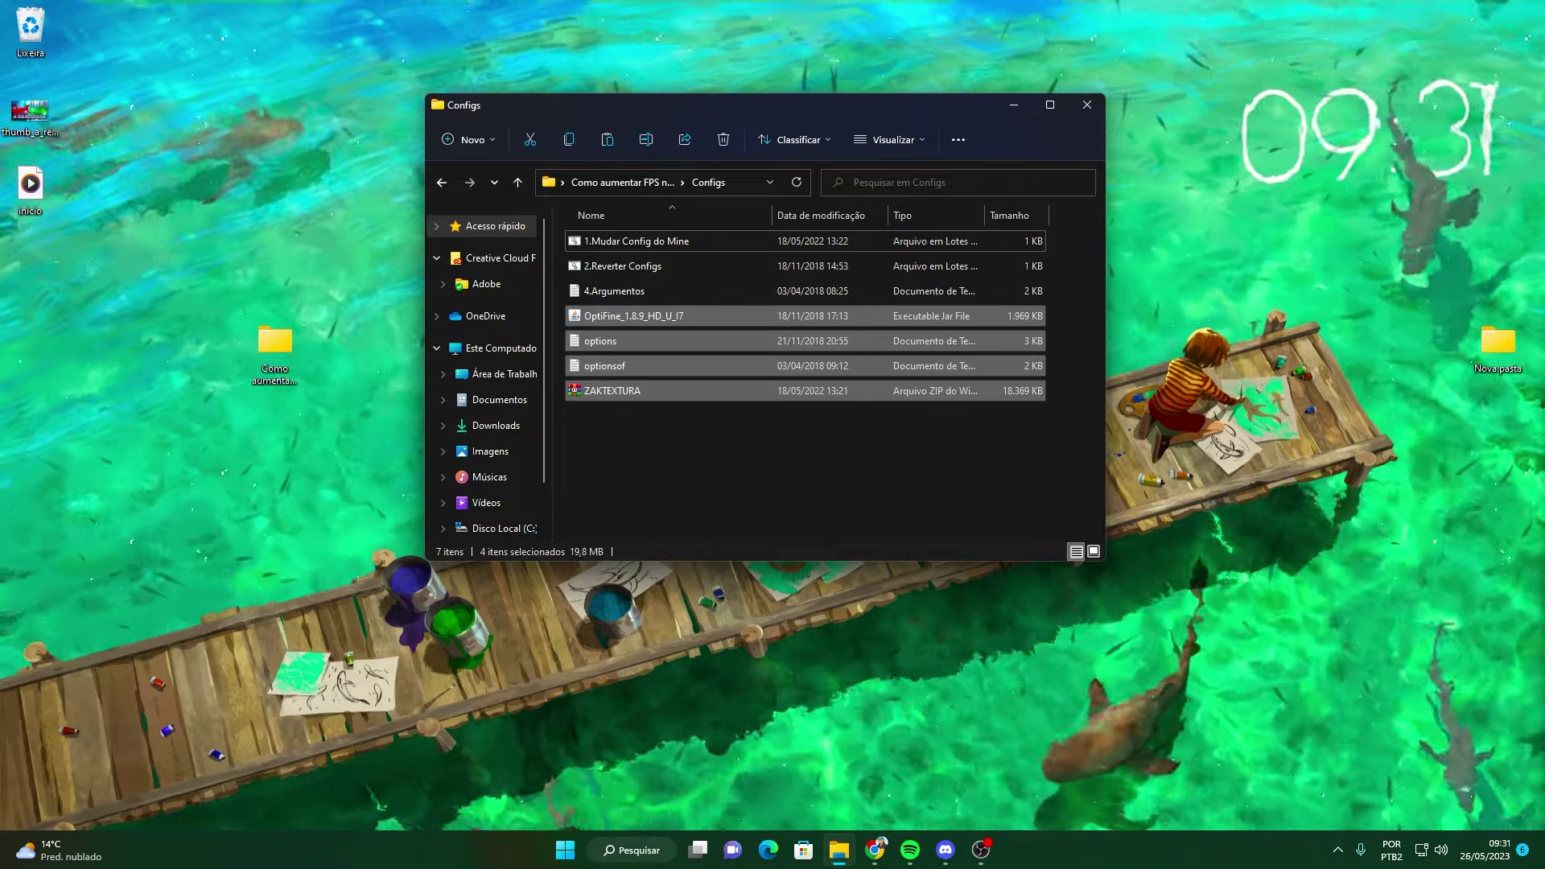
- Open the .minecraft folder through %appdata% and arrange its window beside the Configs folder
key(super+r)
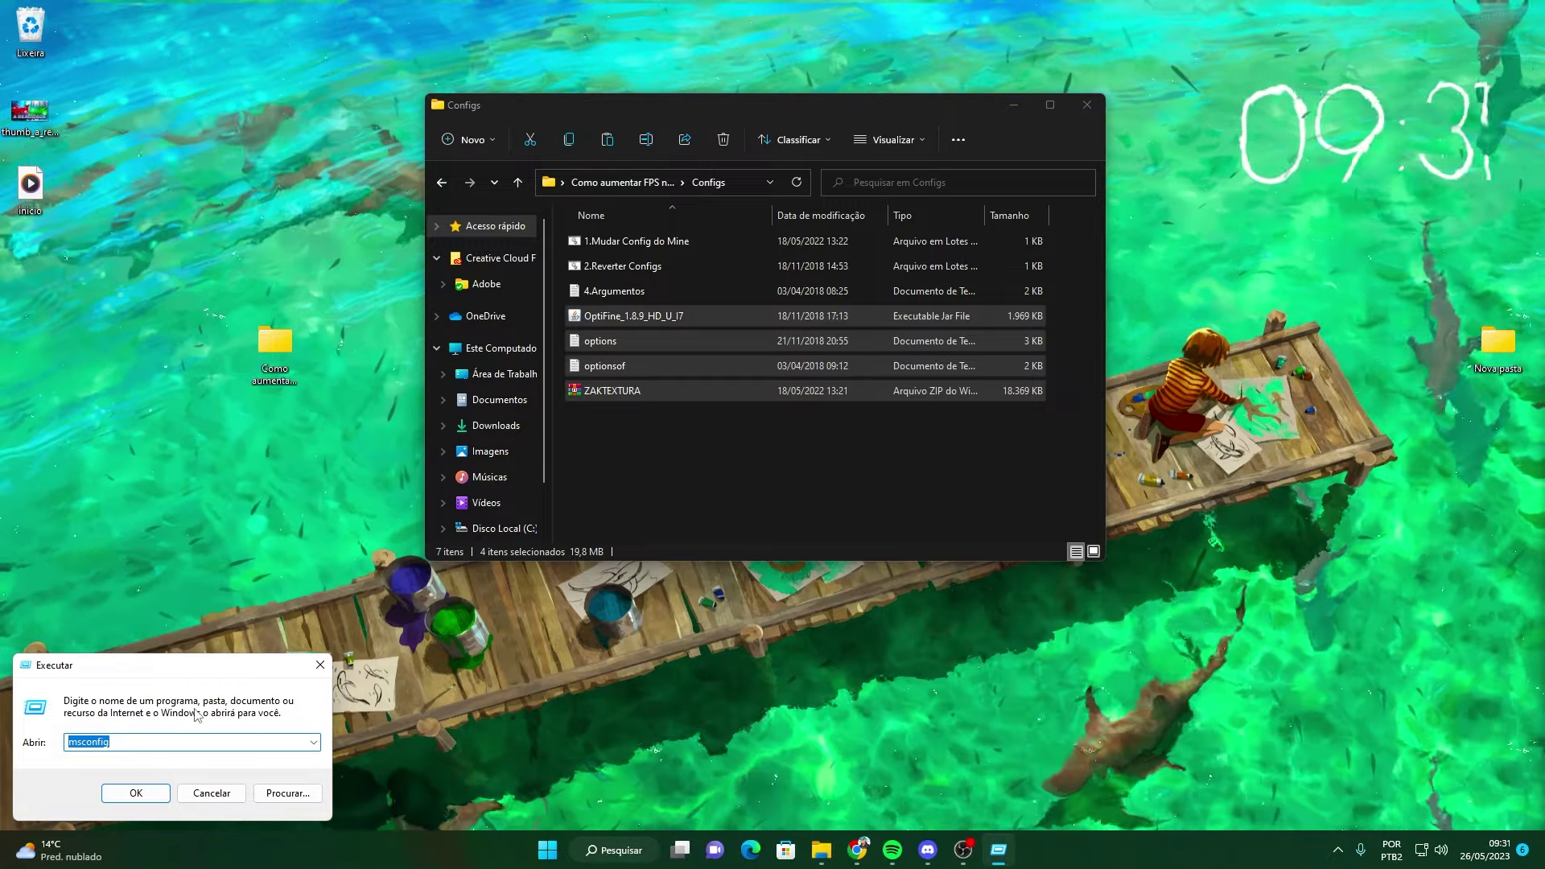
text(%%appdata)
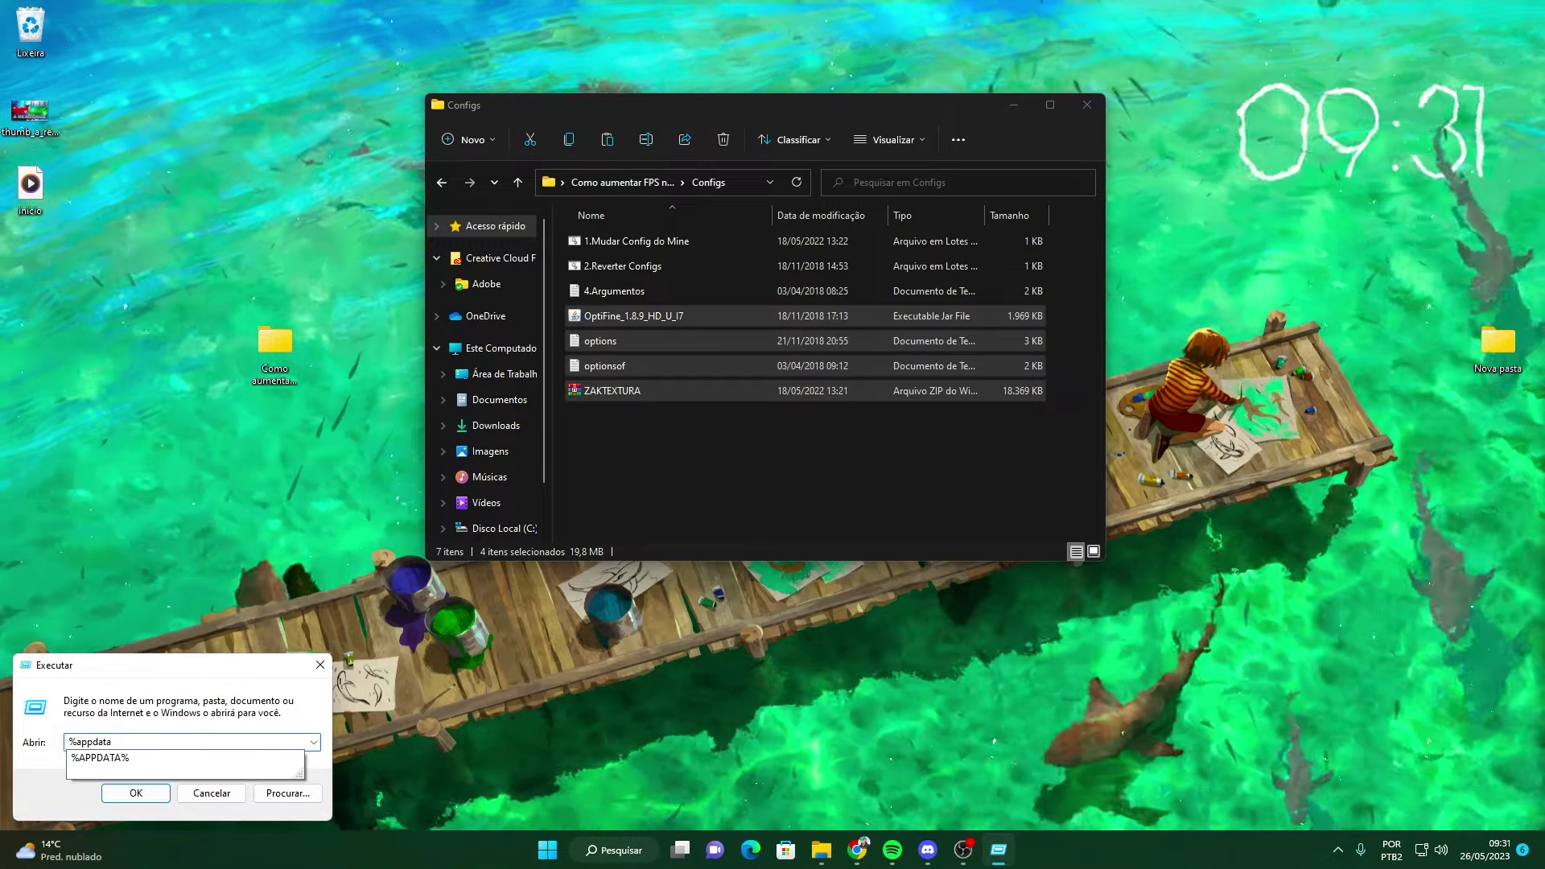
text(%)
key(Return)
double_click(640, 278)
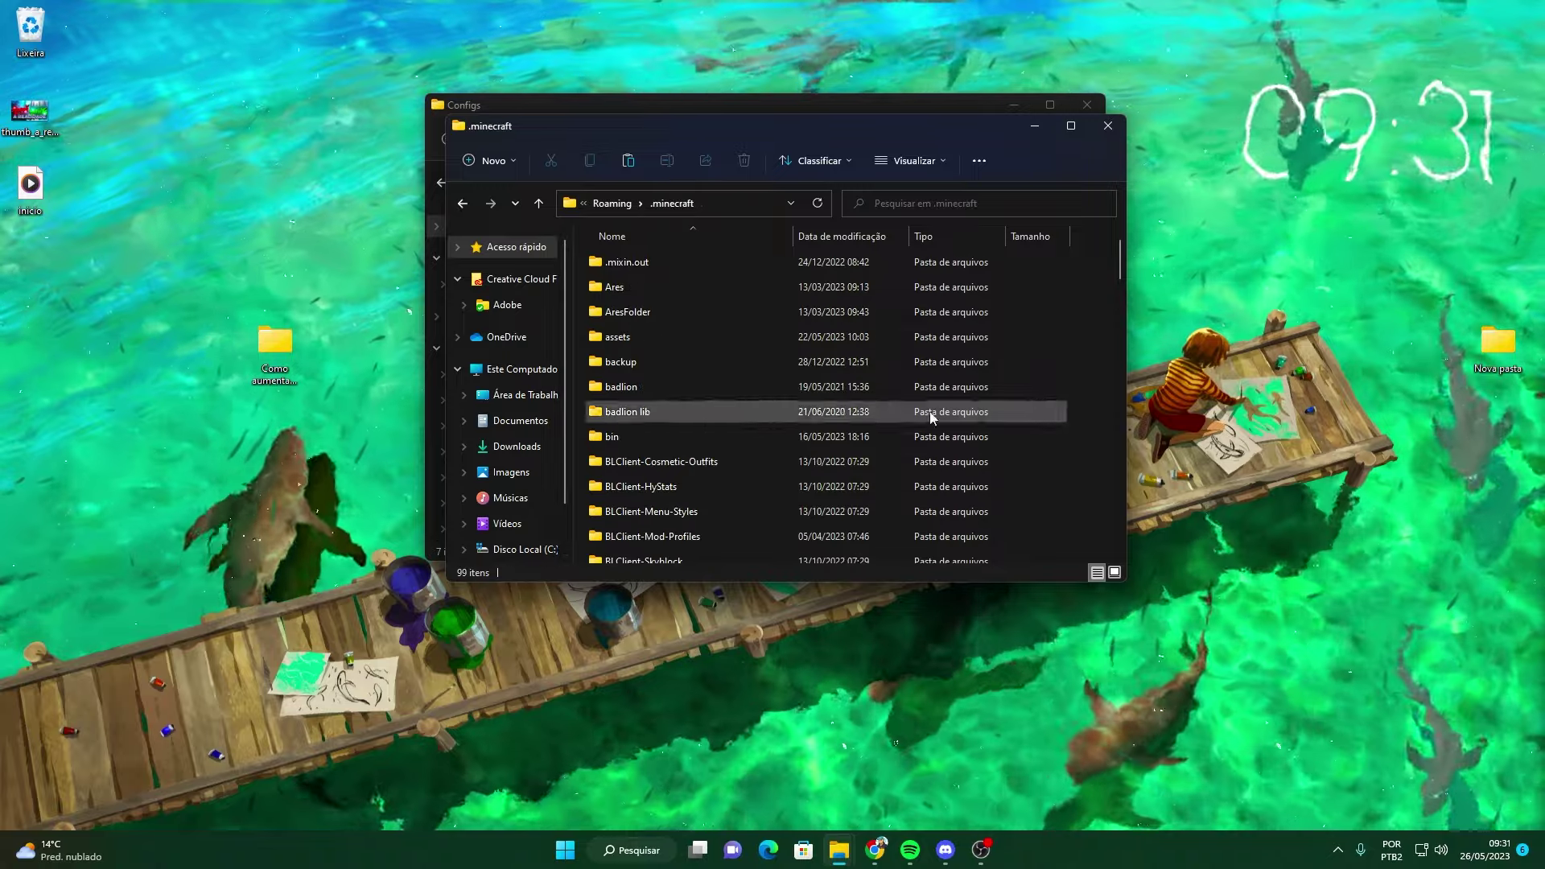
scroll(788, 500, down, 20)
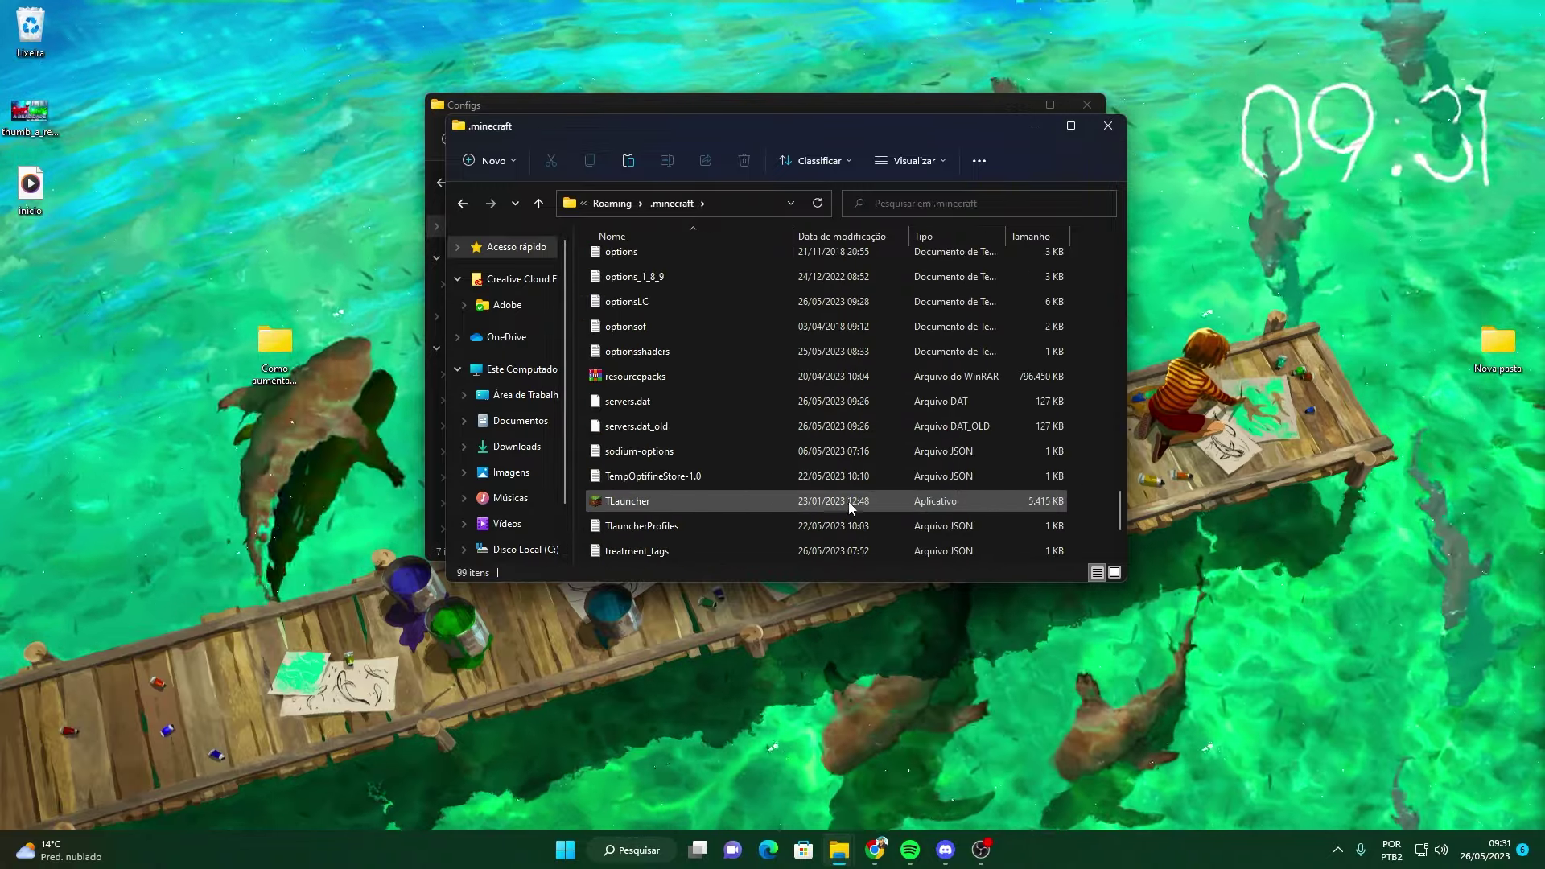
drag(711, 129, 1007, 191)
- Locate the resourcepacks folder in .minecraft as the destination for ZAKTEXTURA, look through it, and close that window
click(610, 390)
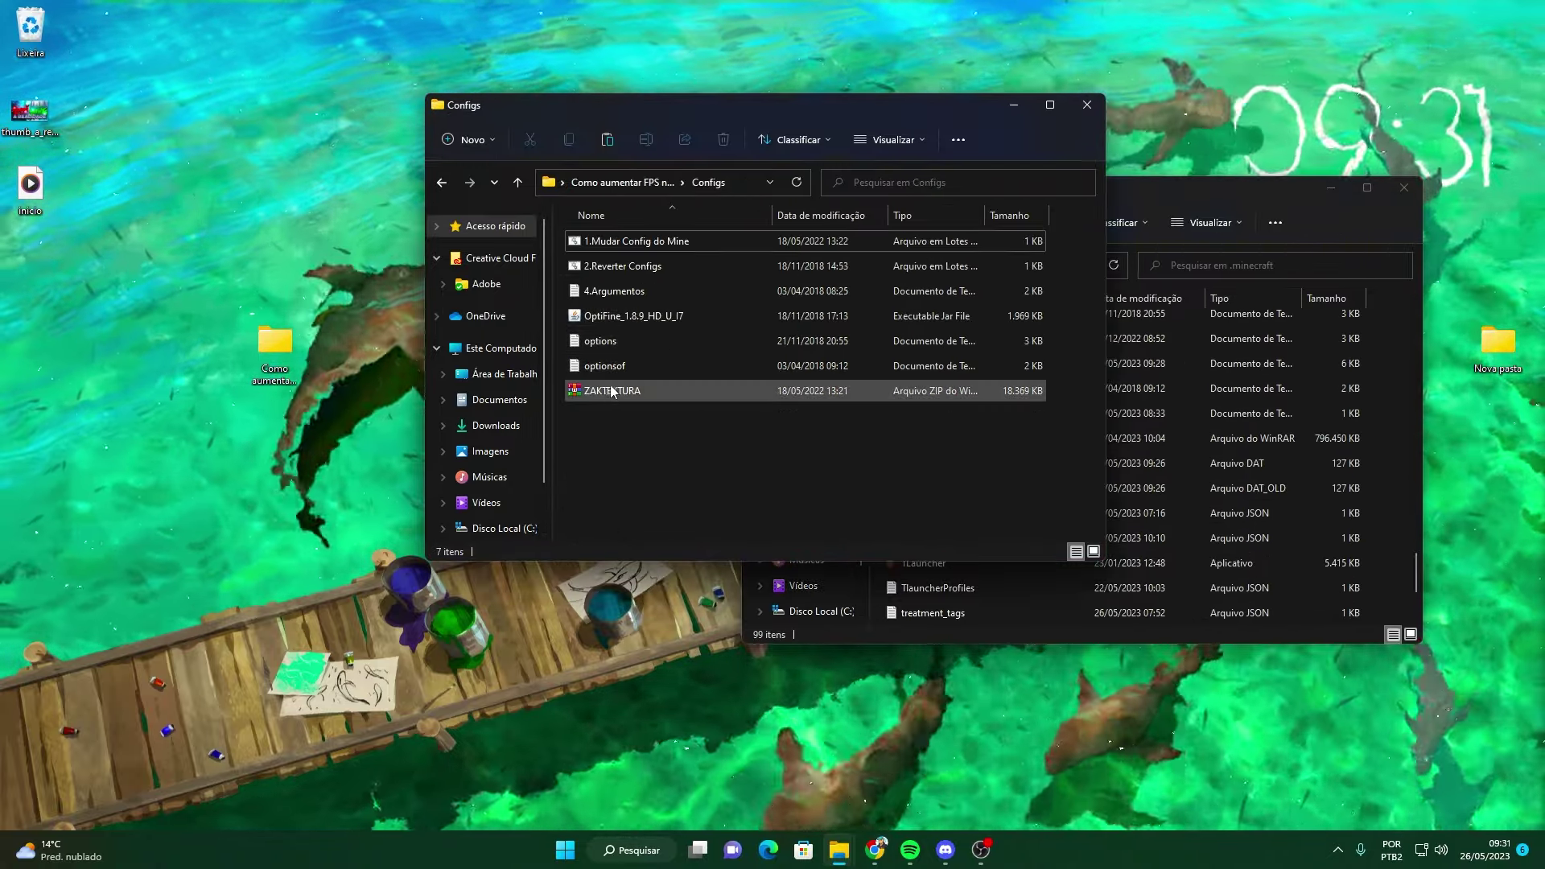
click(1176, 350)
scroll(1169, 345, up, 9)
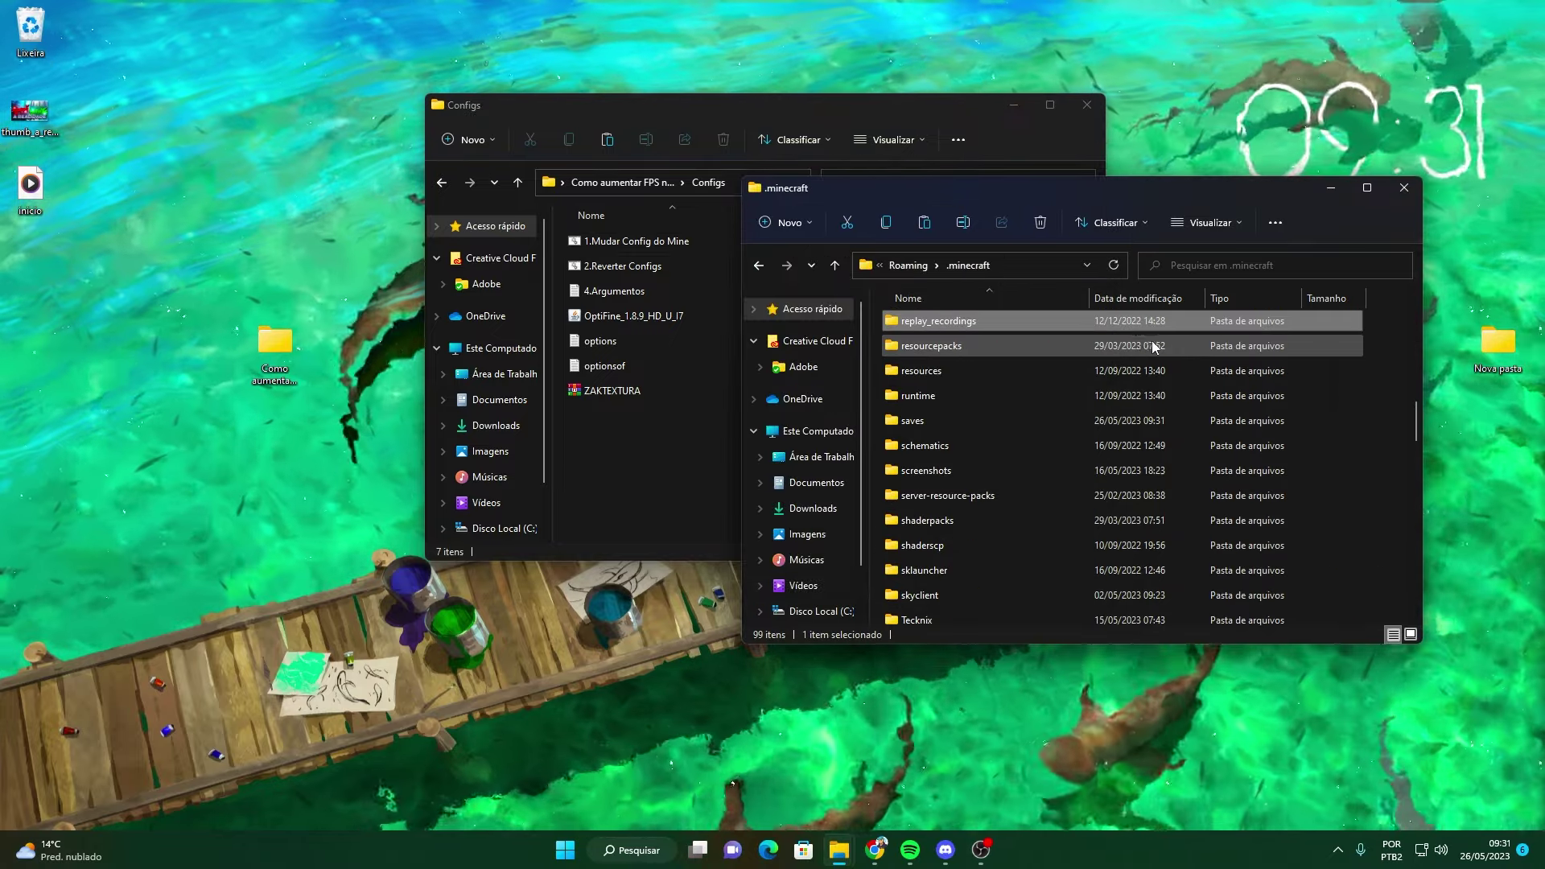
double_click(918, 346)
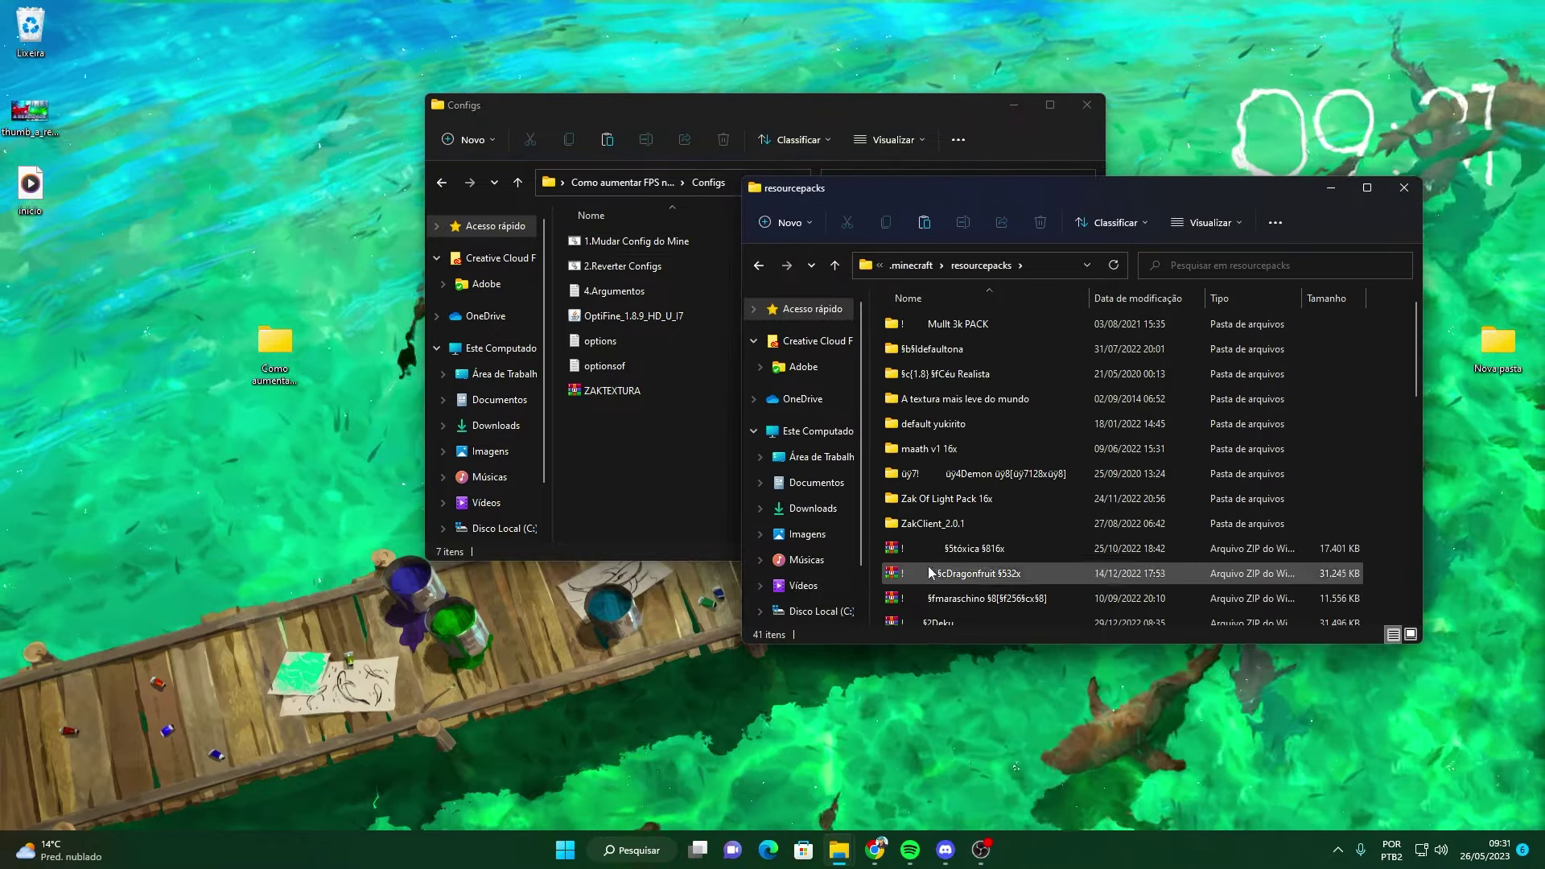
click(1404, 185)
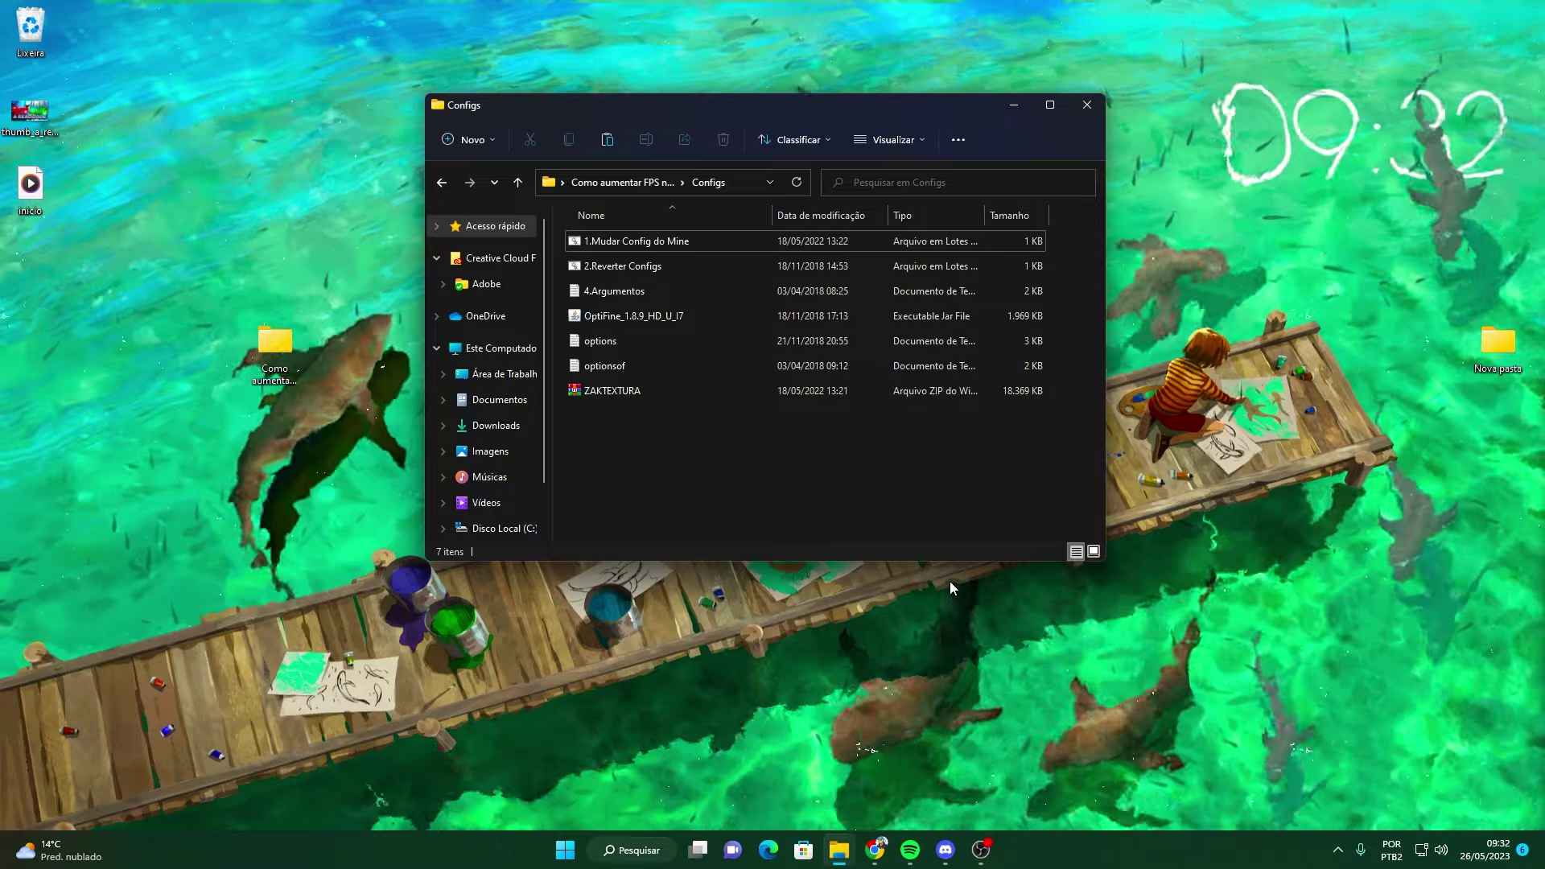
- Point out the 2.Reverter Configs and 1.Mudar Config do Mine batch files, return to the main folder and open Programas para FPS
click(622, 270)
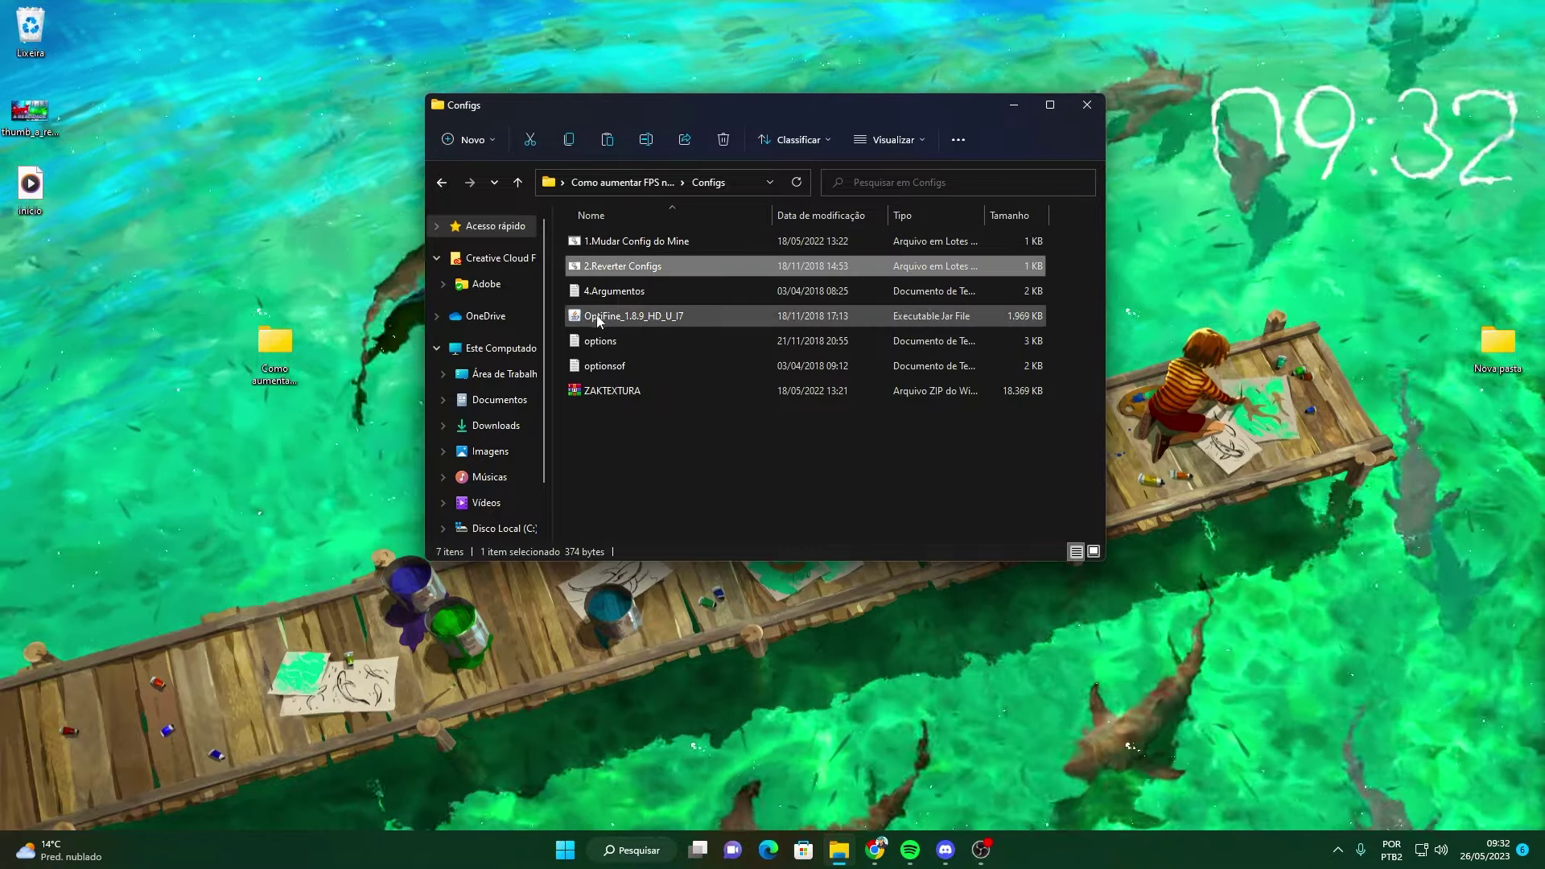
click(689, 244)
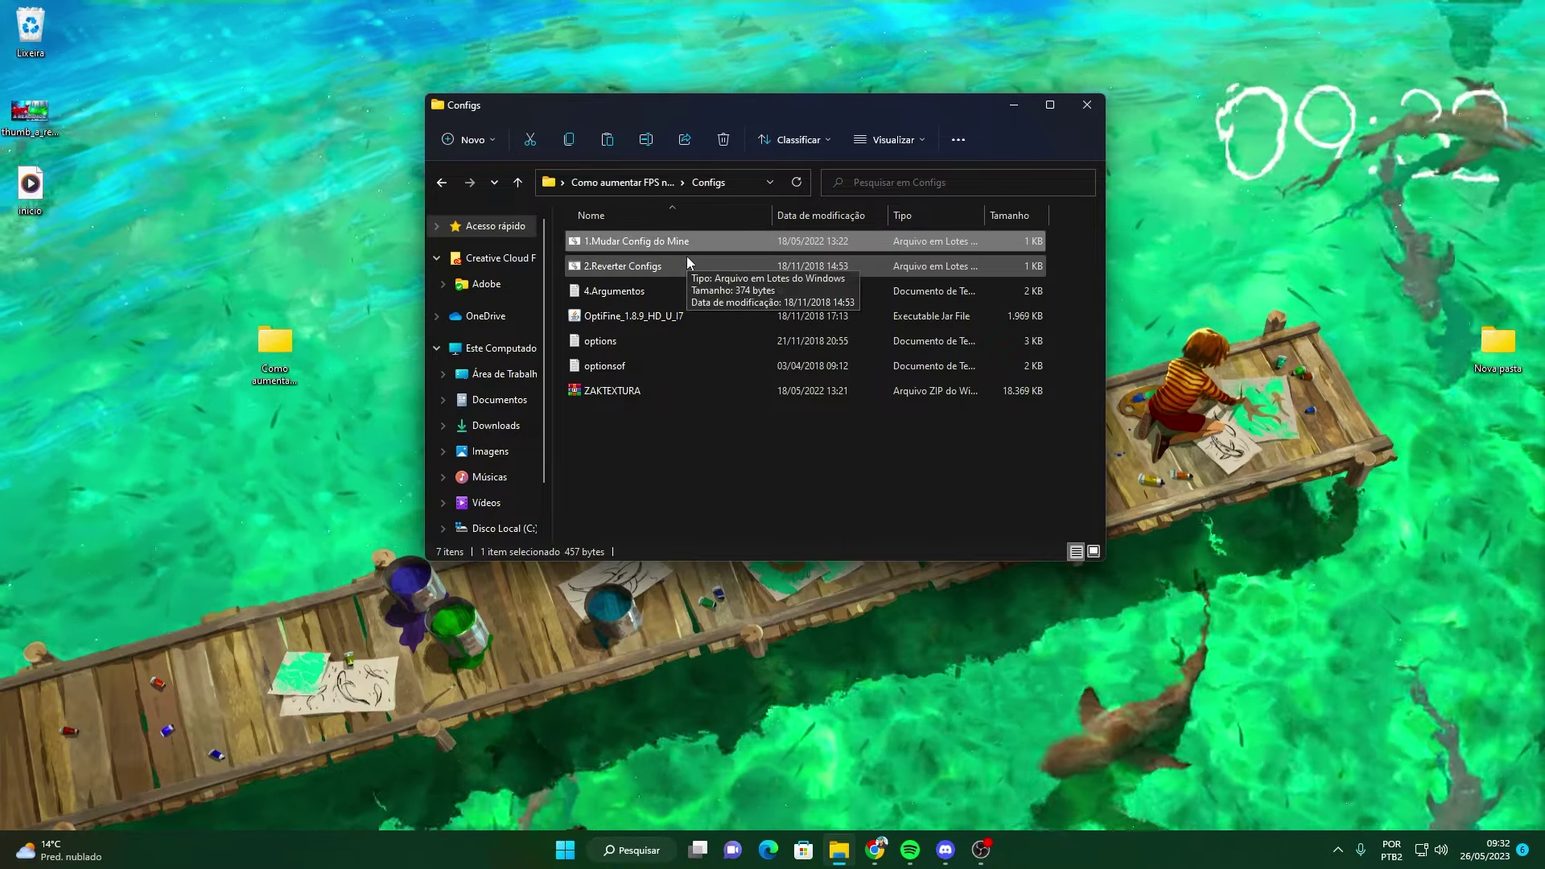
key(alt+Left)
double_click(639, 316)
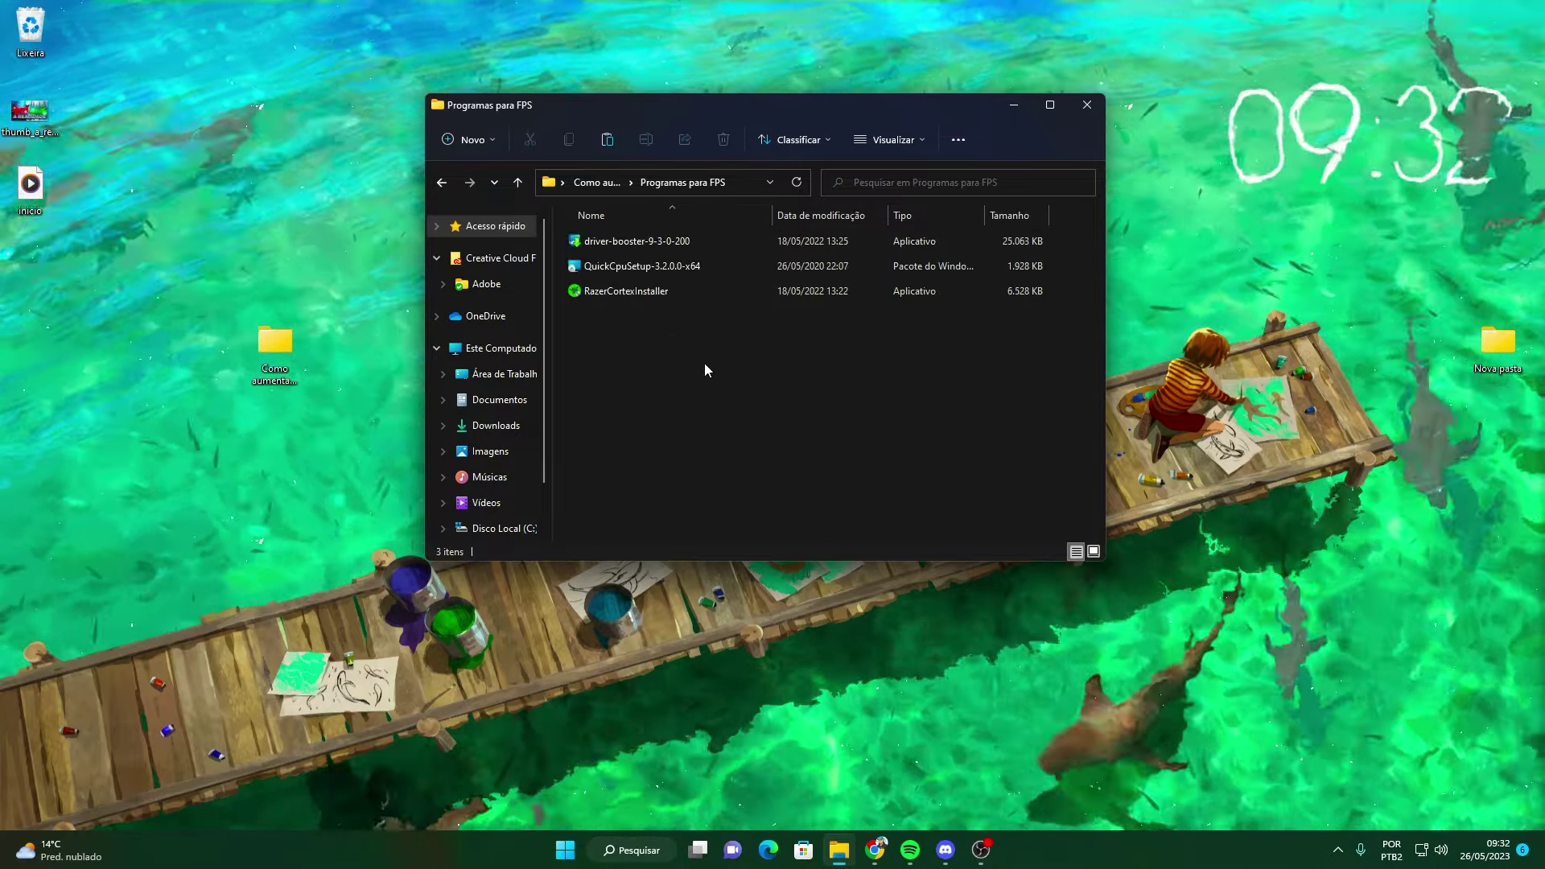
click(758, 338)
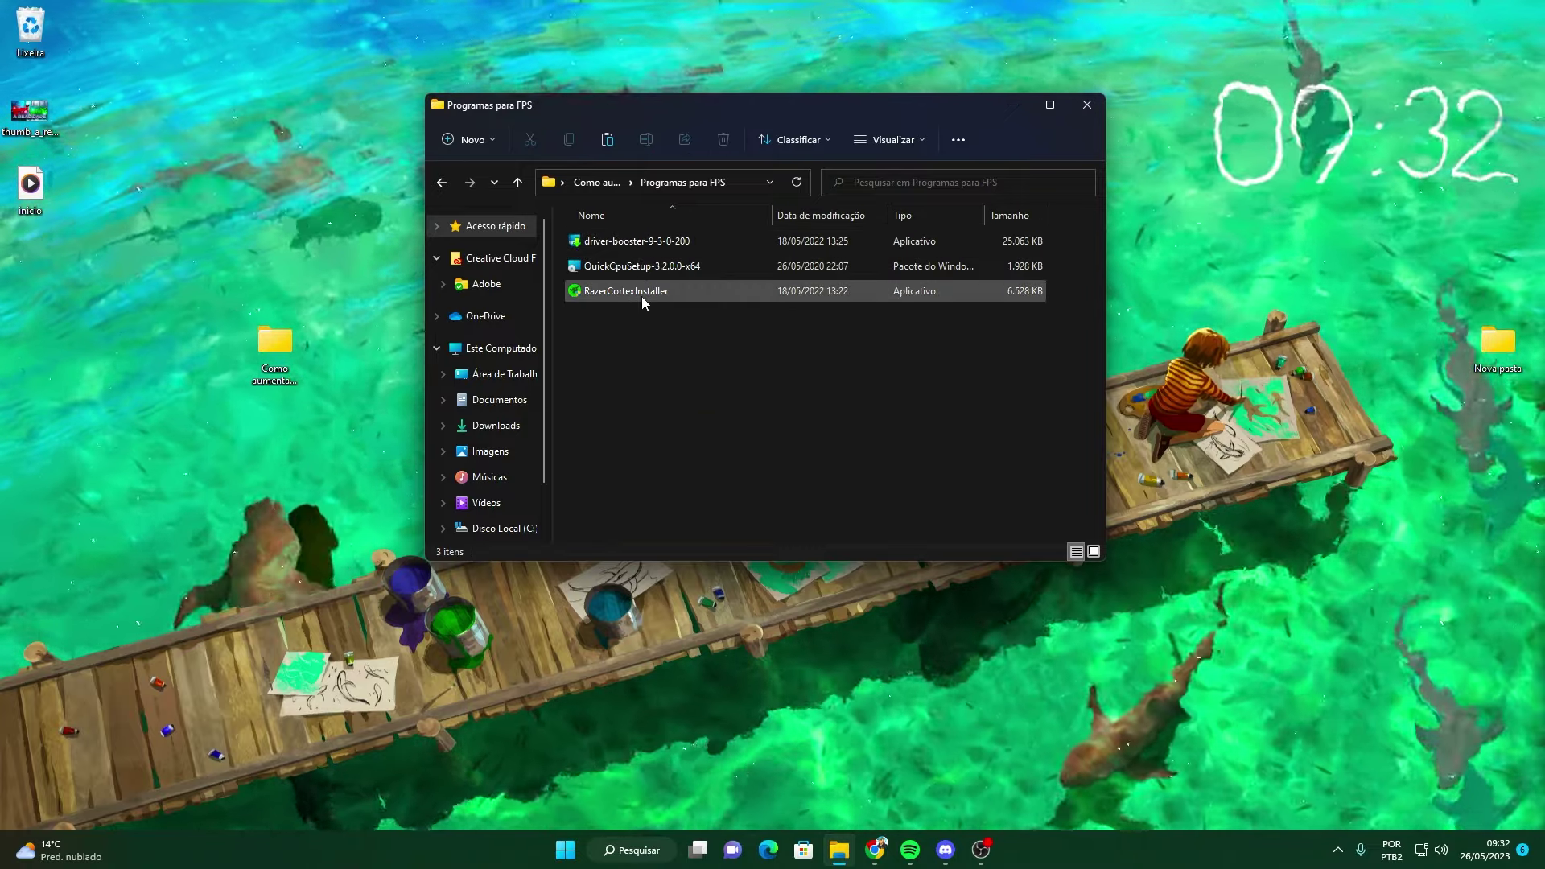
- Open the driver-booster-9-3-0-200 installer to view its install screen, and cancel the installation
double_click(636, 241)
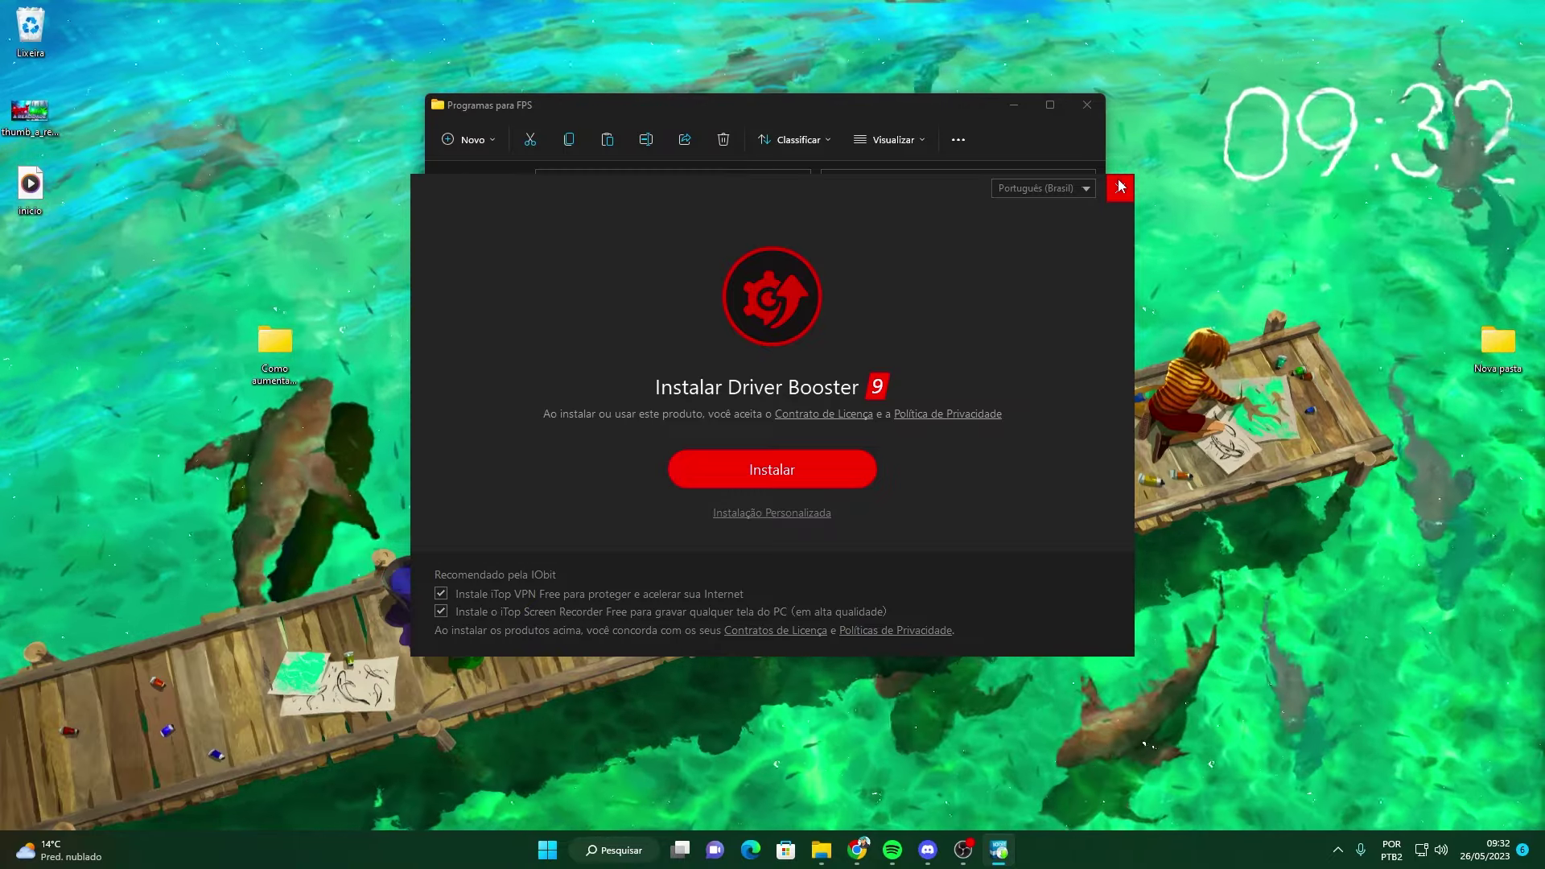
click(1120, 188)
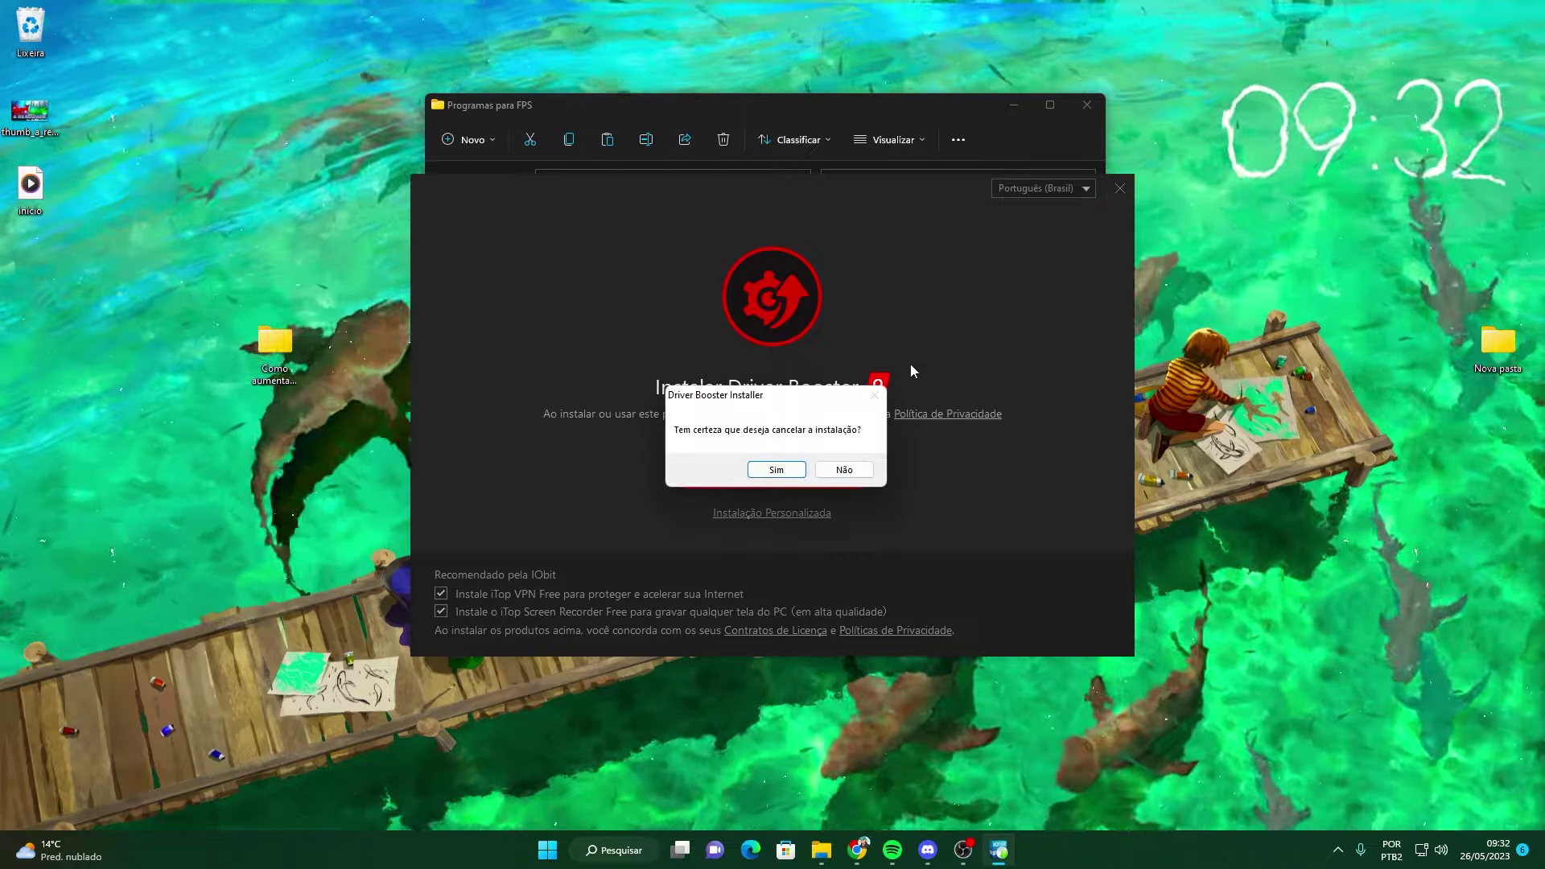
click(776, 470)
- Open the QuickCpuSetup-3.2.0.0-x64 installer to view its maintenance options, and cancel the setup
double_click(616, 265)
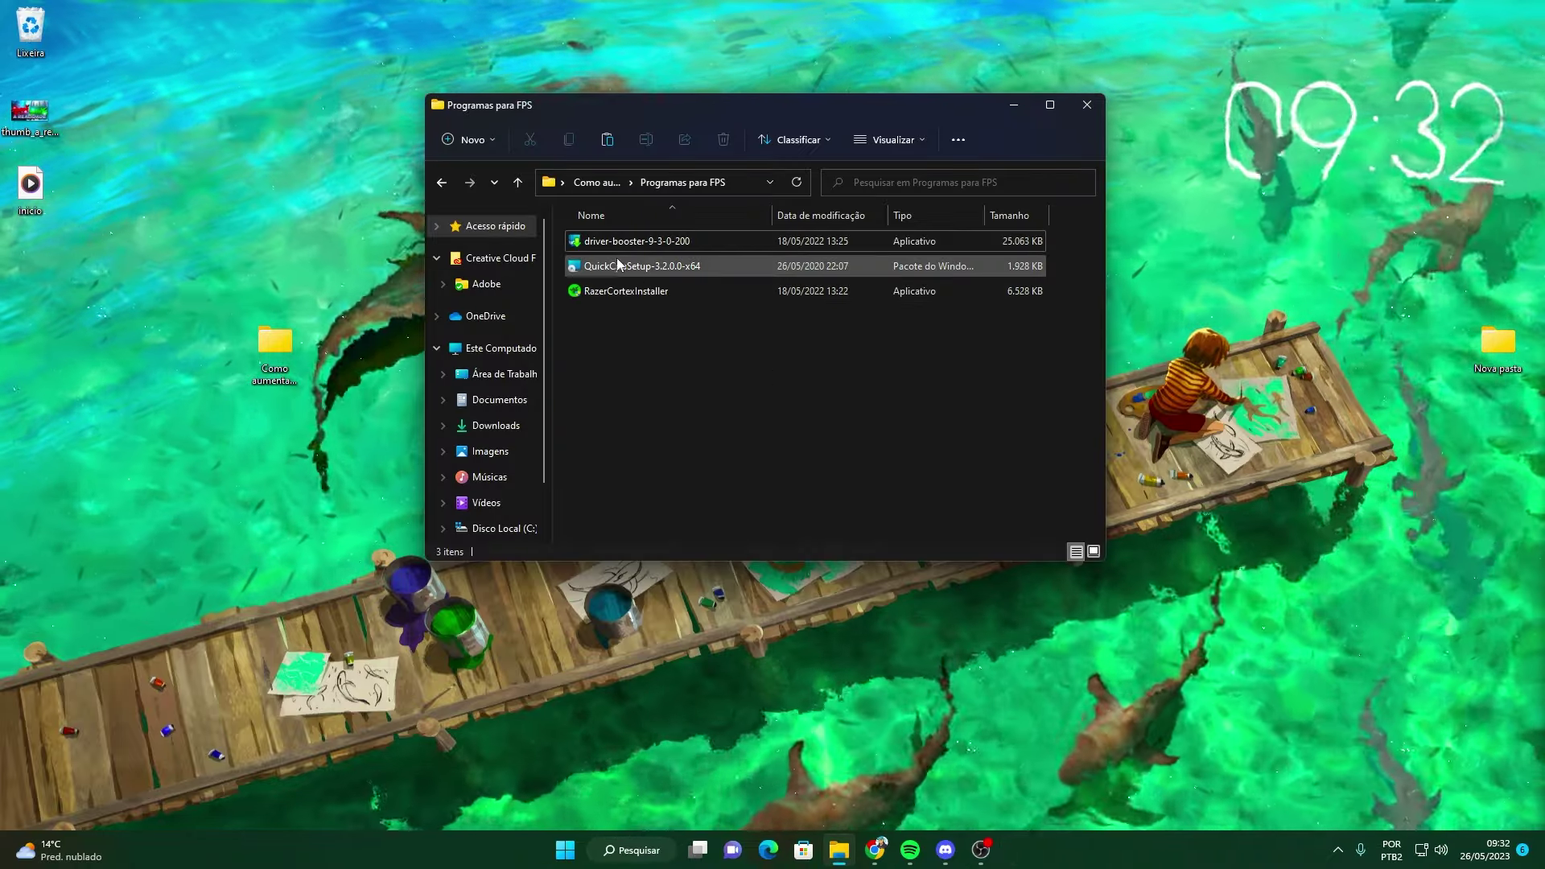
click(863, 549)
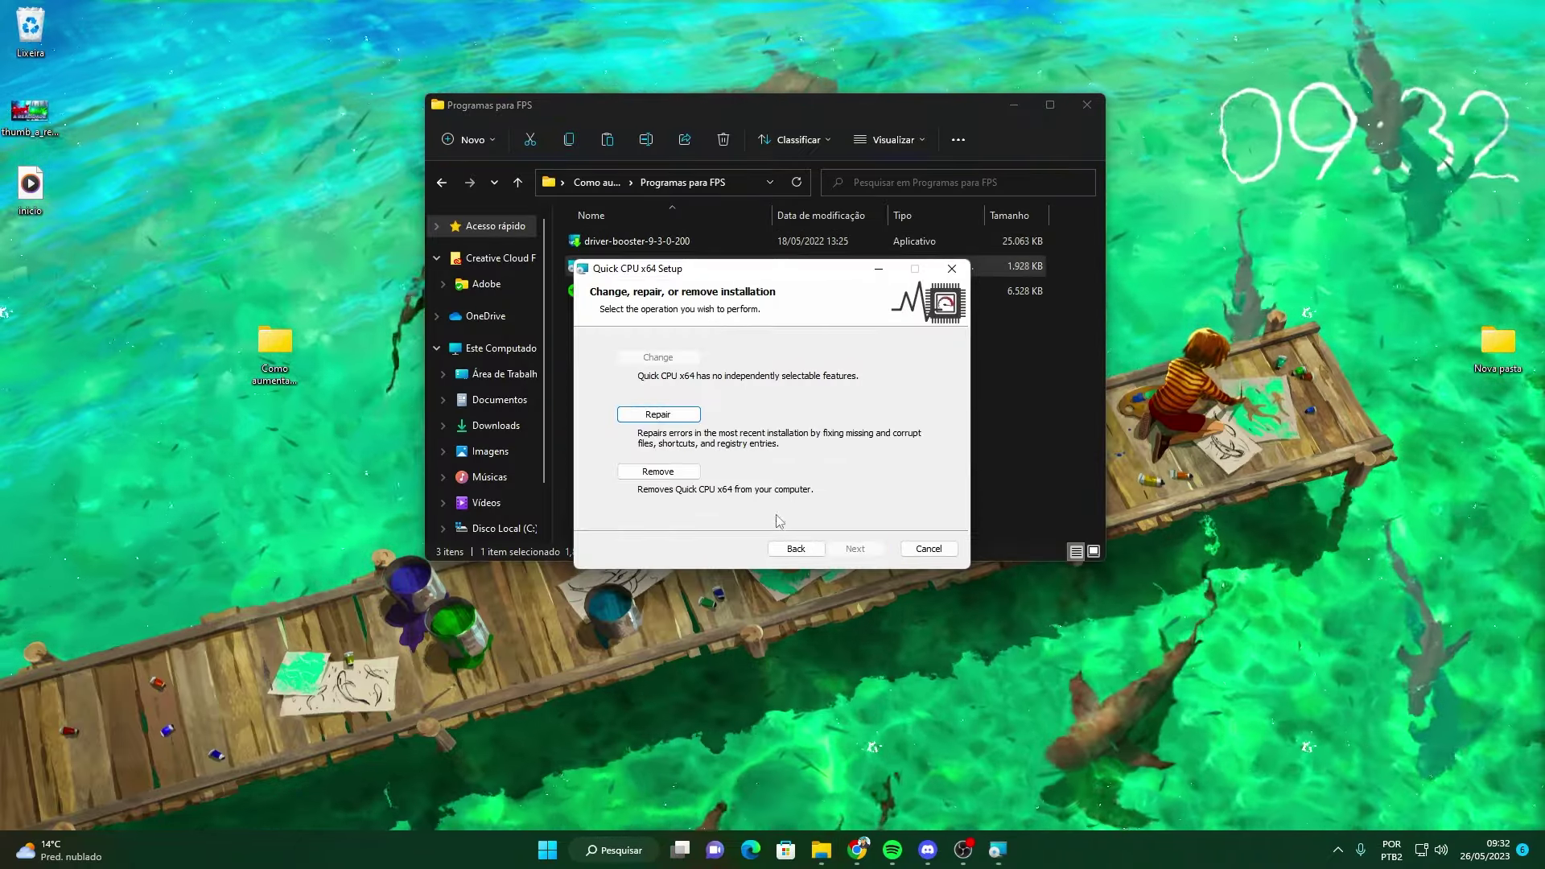
click(943, 266)
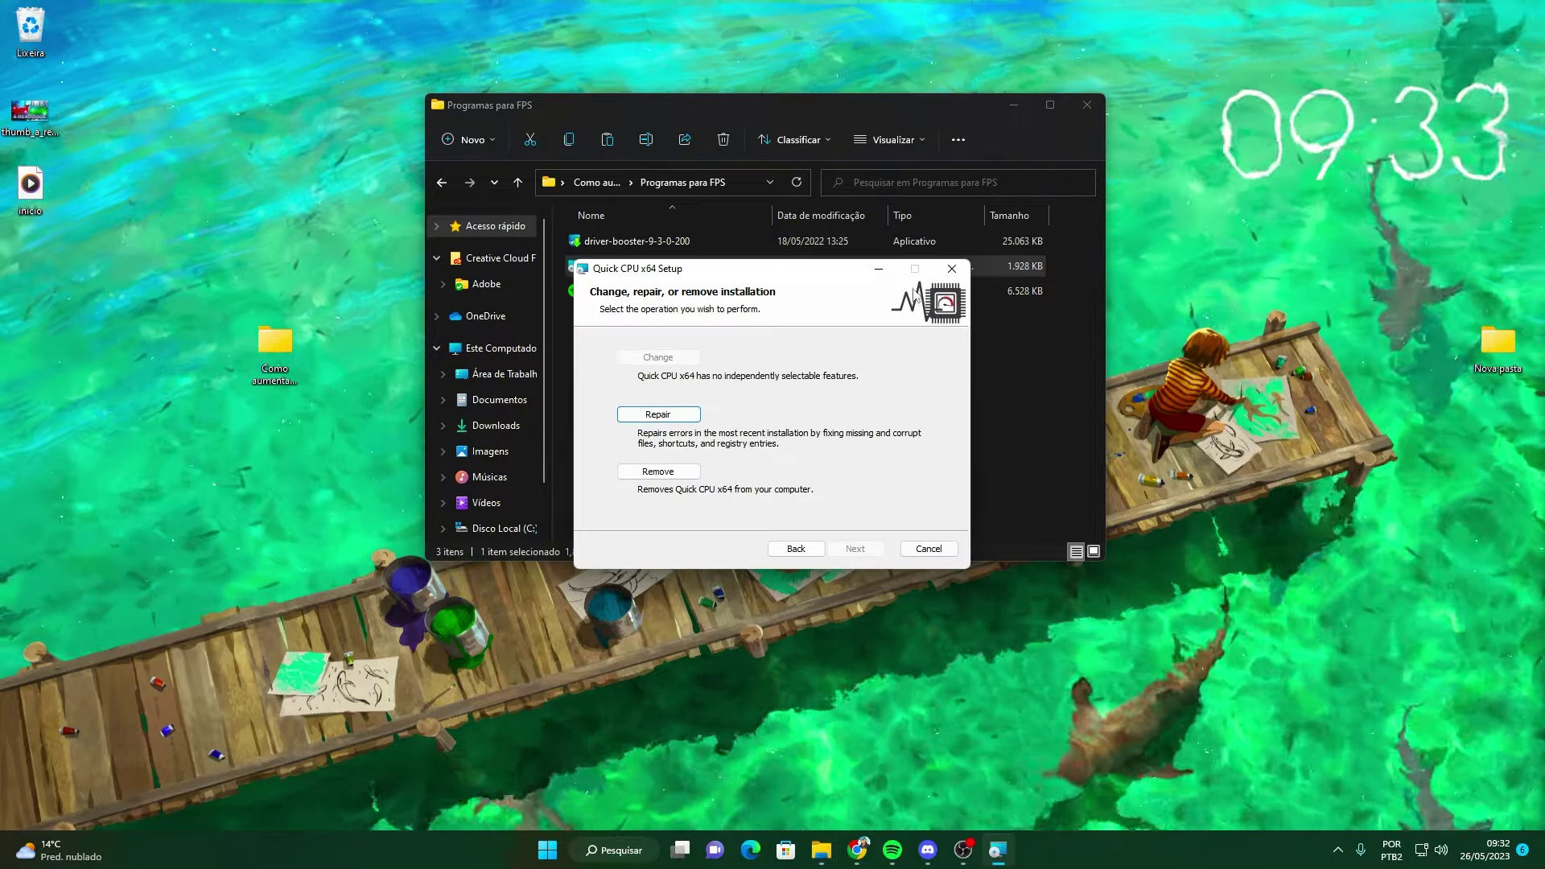
click(739, 449)
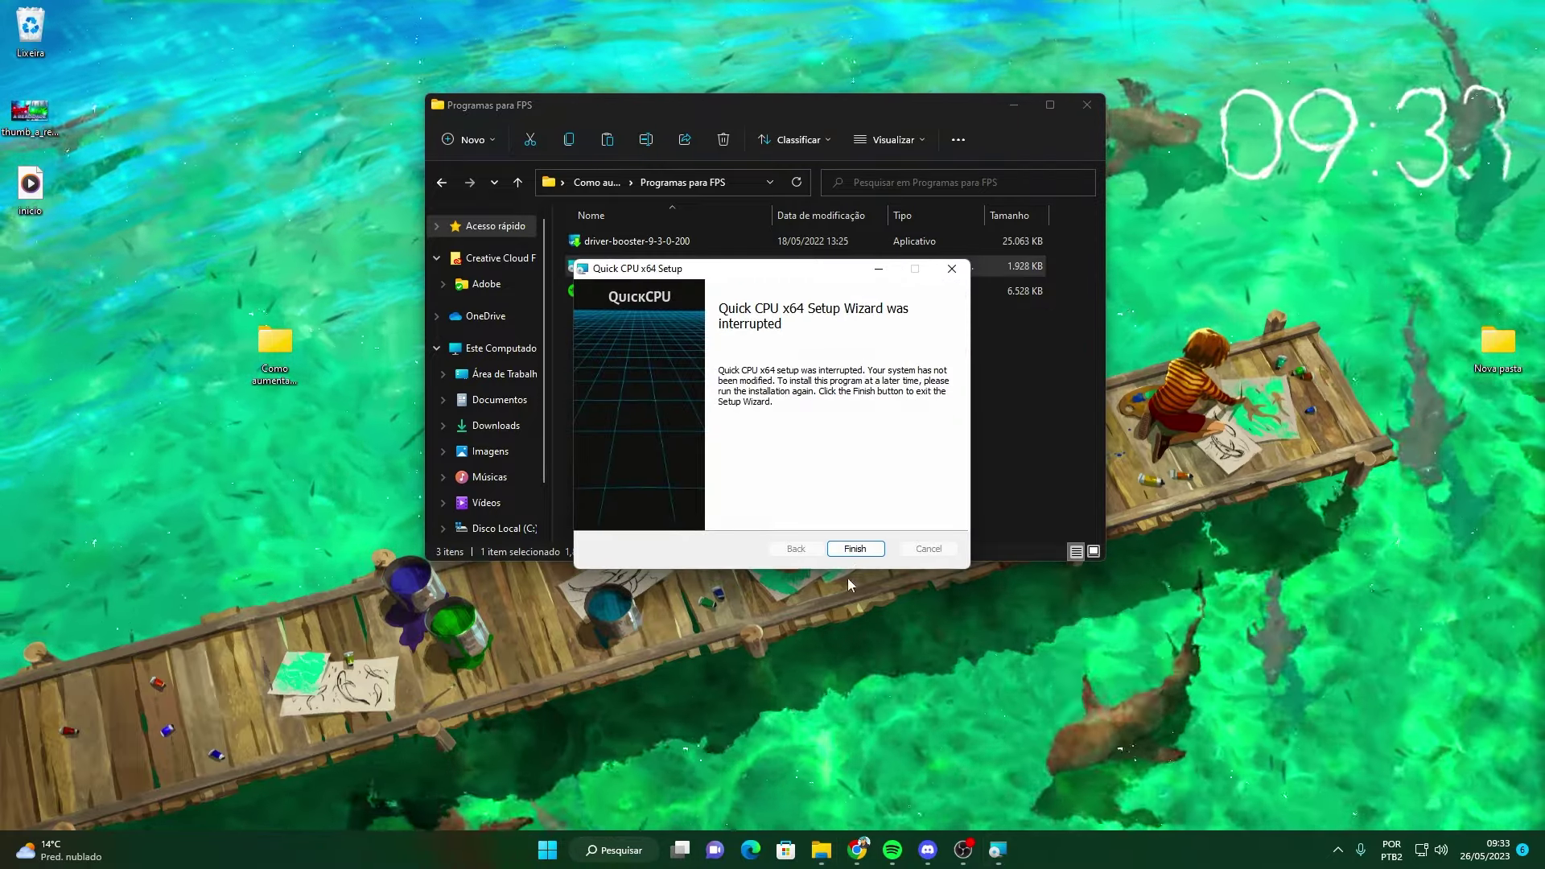
click(848, 548)
- Search Windows for QuickCPU and launch the application
click(635, 853)
text(quic)
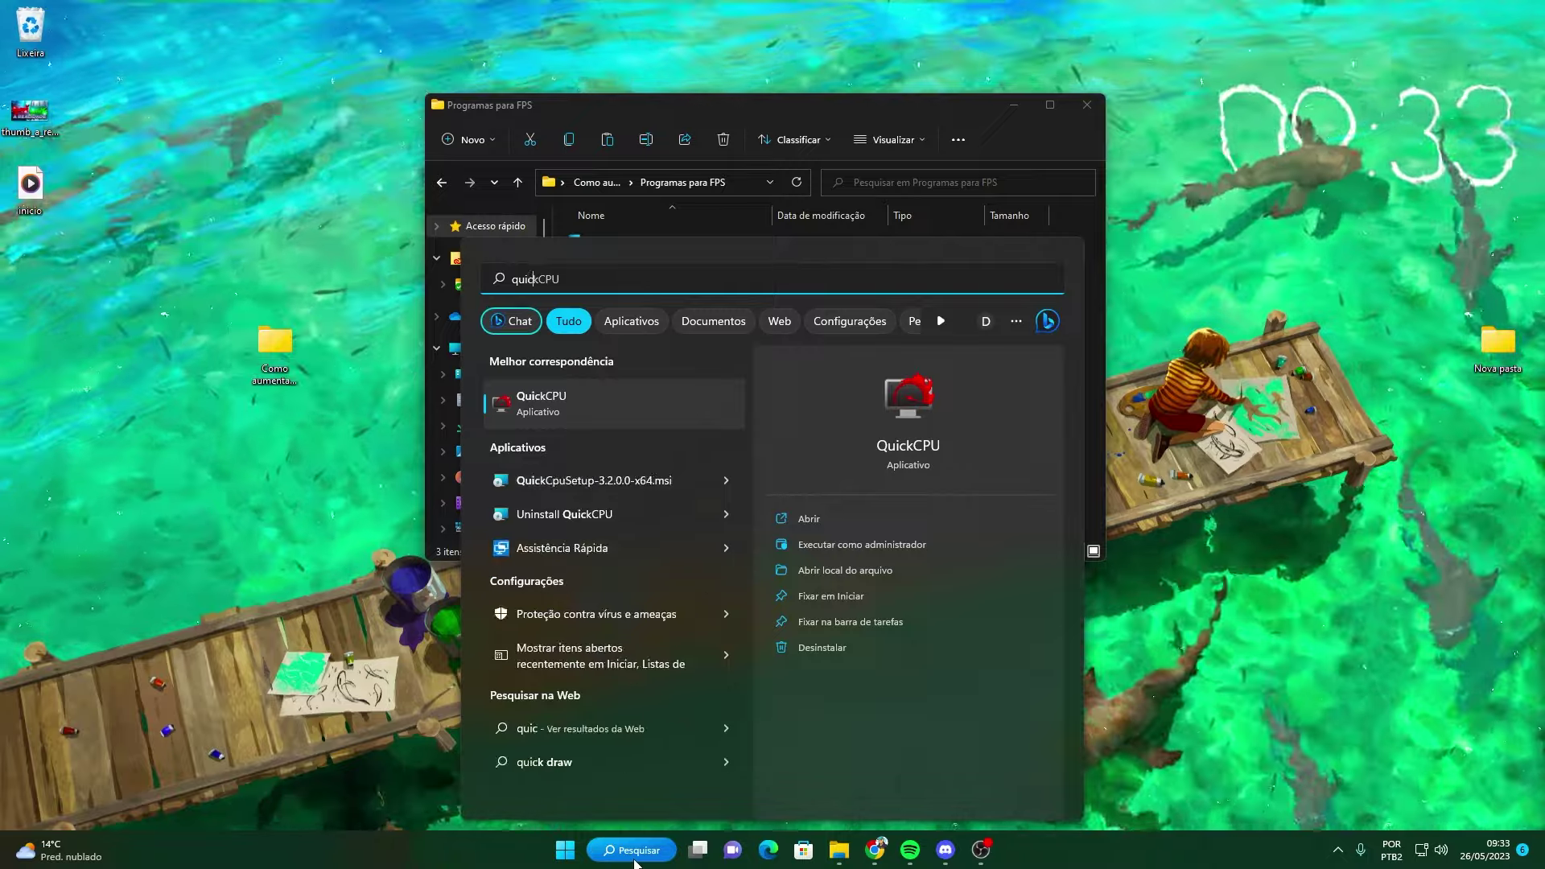
key(Return)
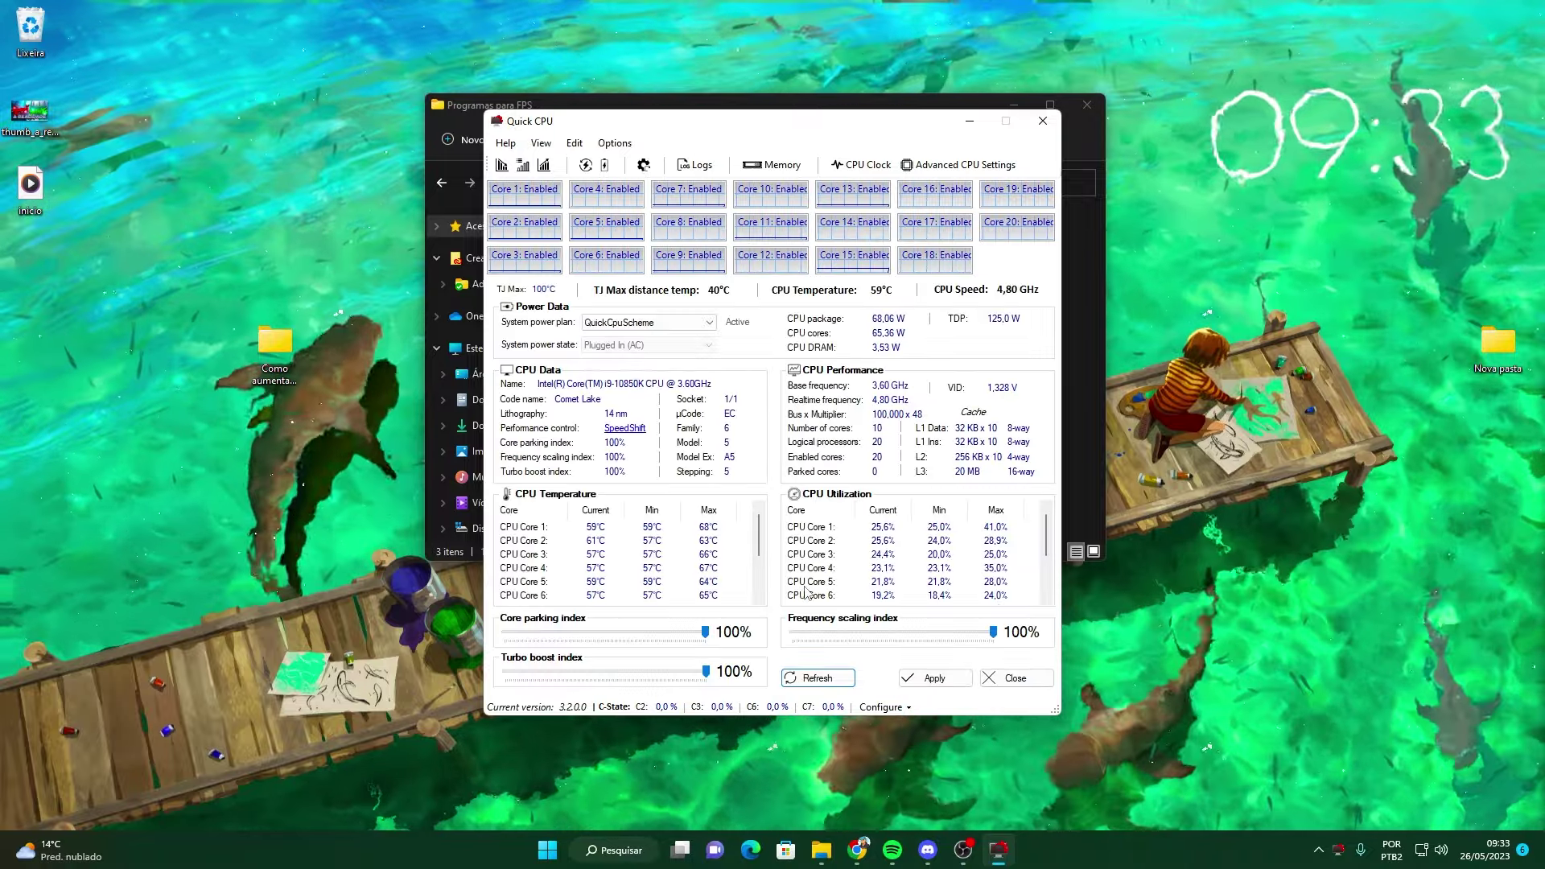
click(890, 469)
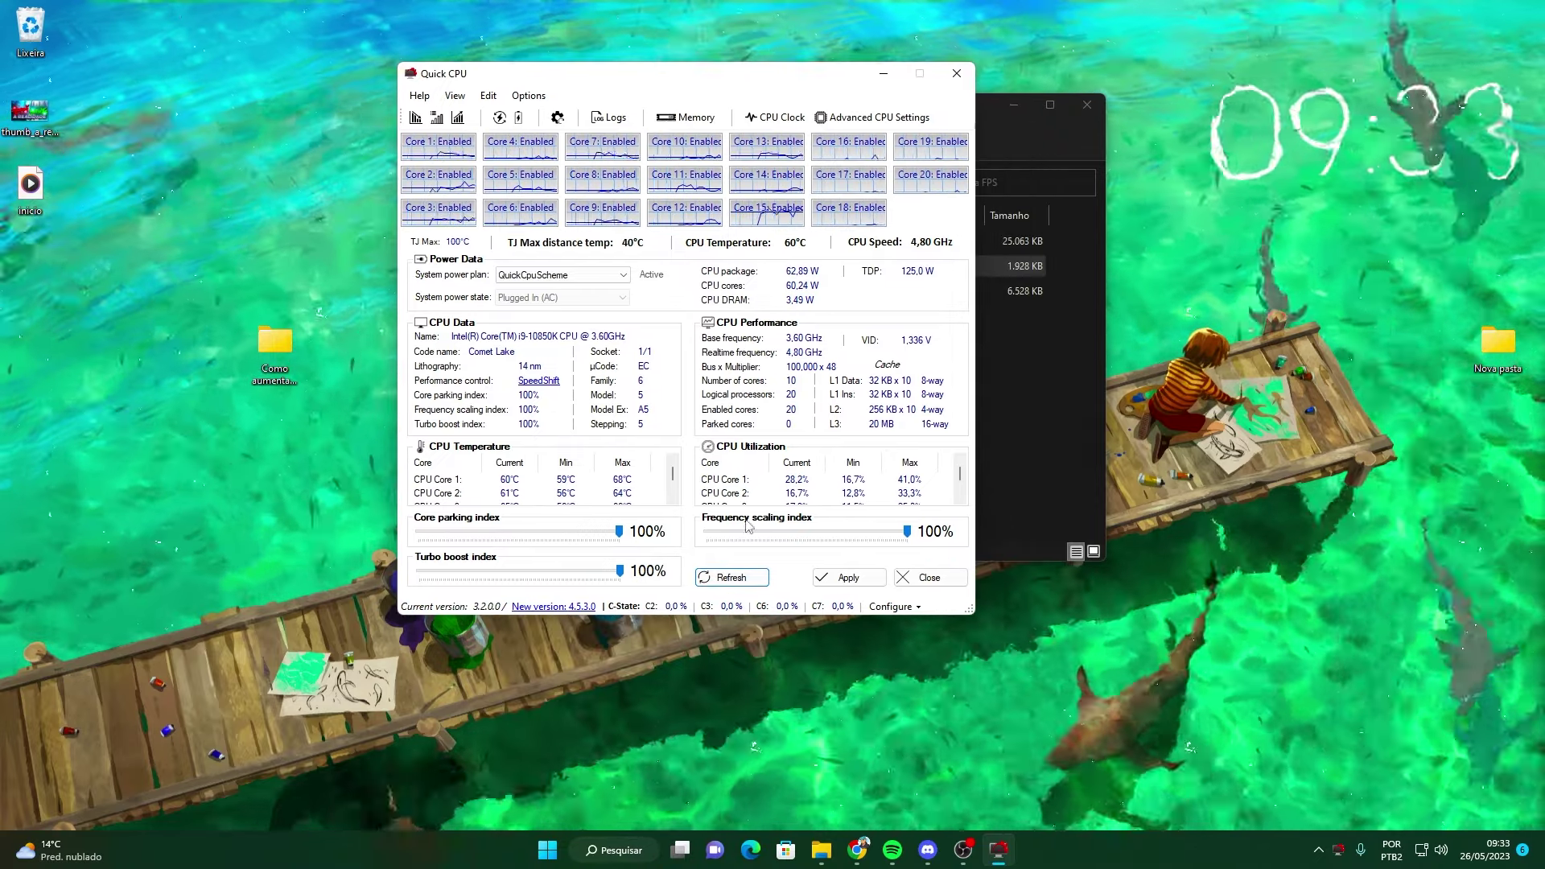
- Select the maximum performance preset in Quick CPU, accept the listed changes, apply the settings and minimize the window
click(459, 119)
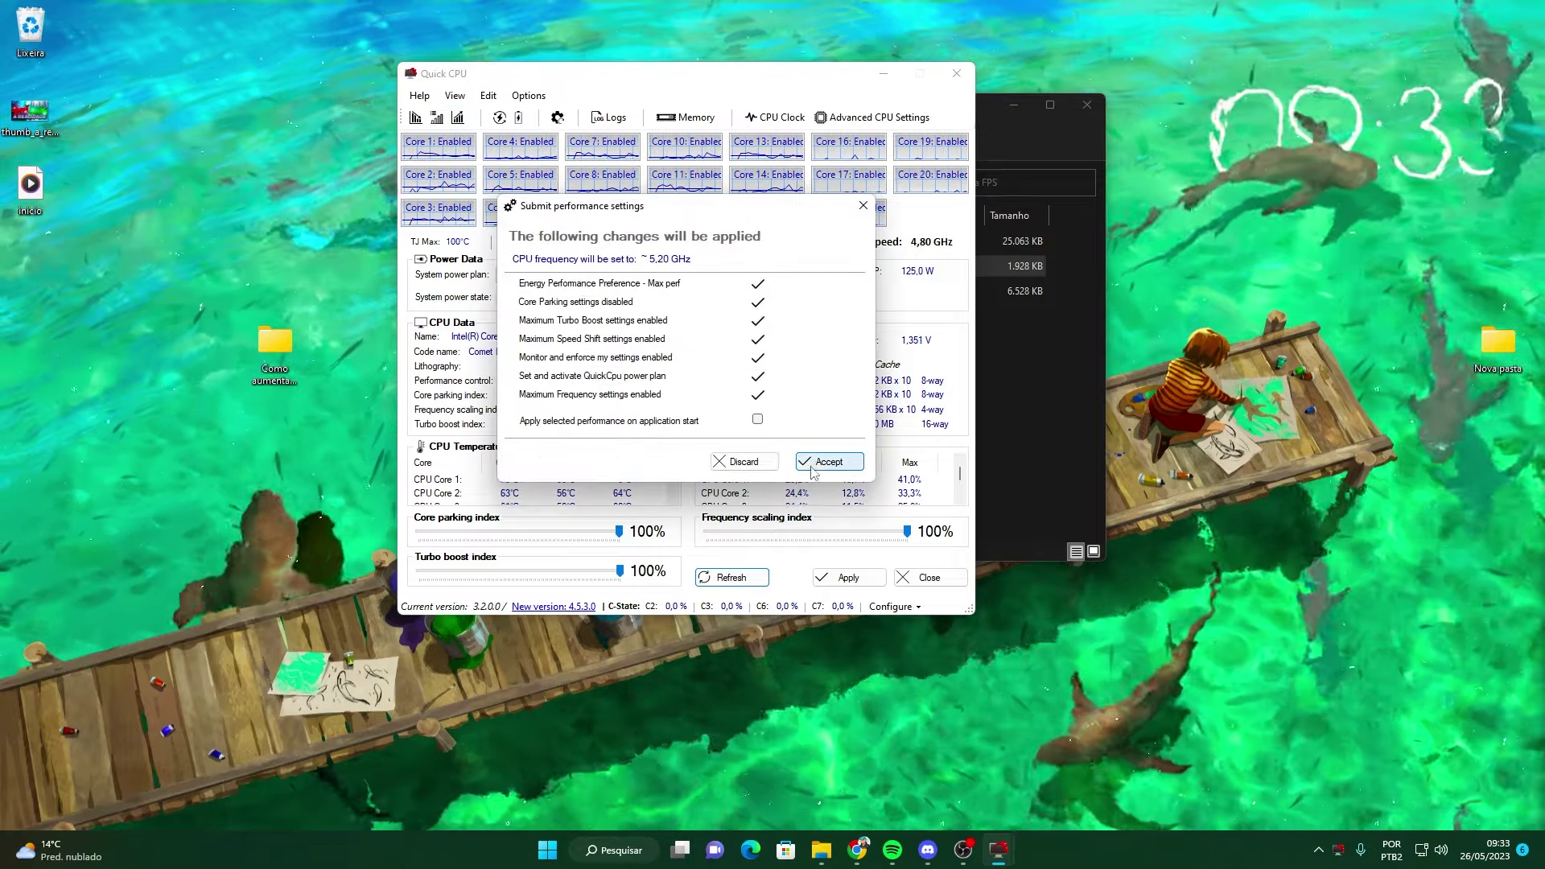
click(813, 465)
click(779, 385)
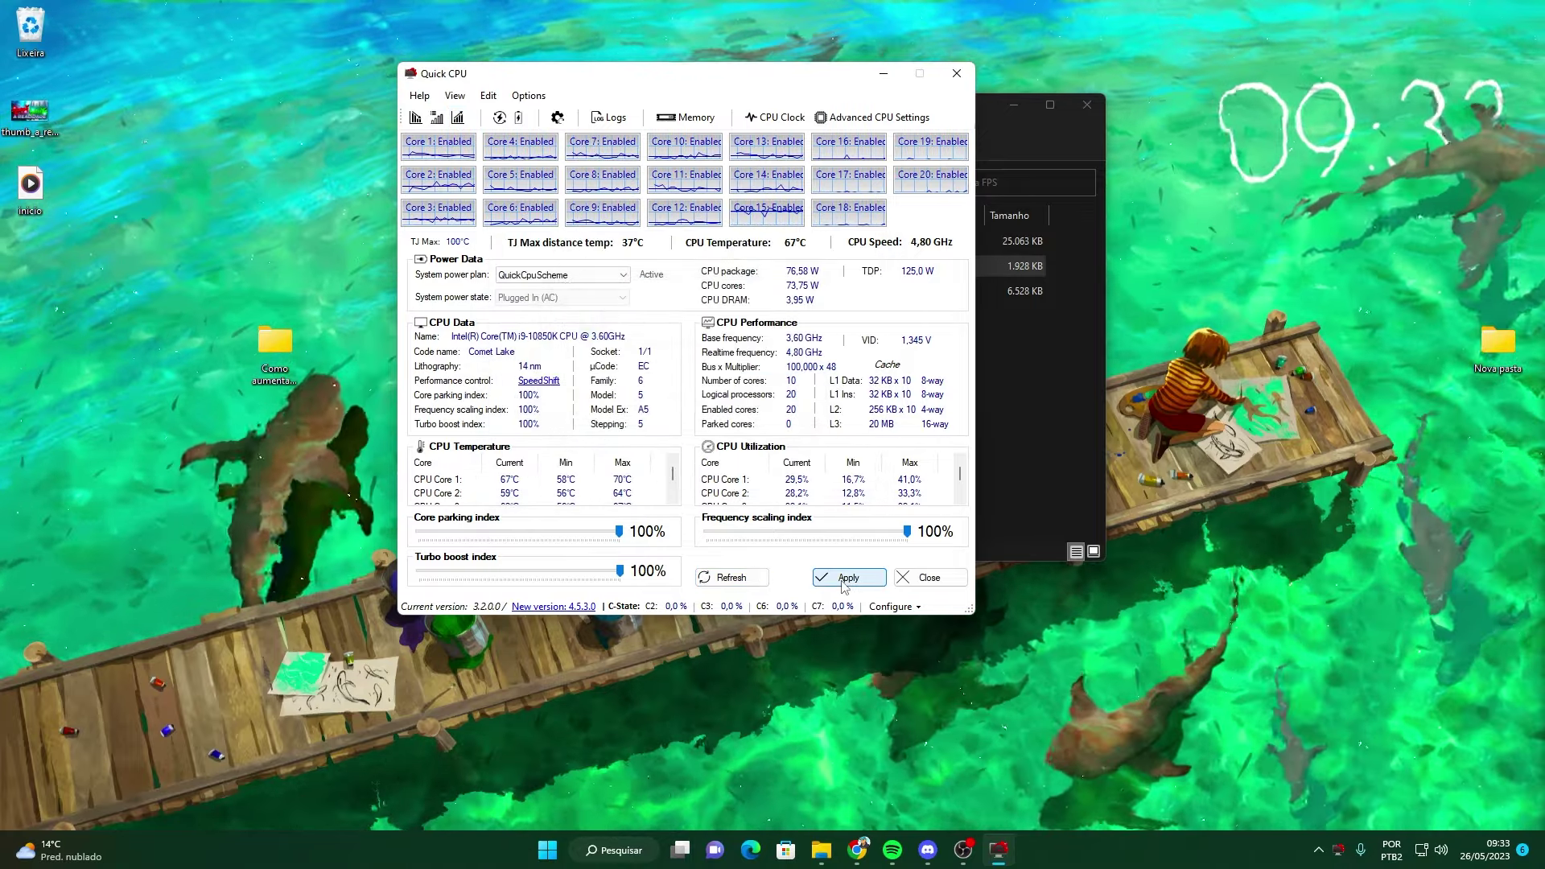
click(843, 582)
click(770, 384)
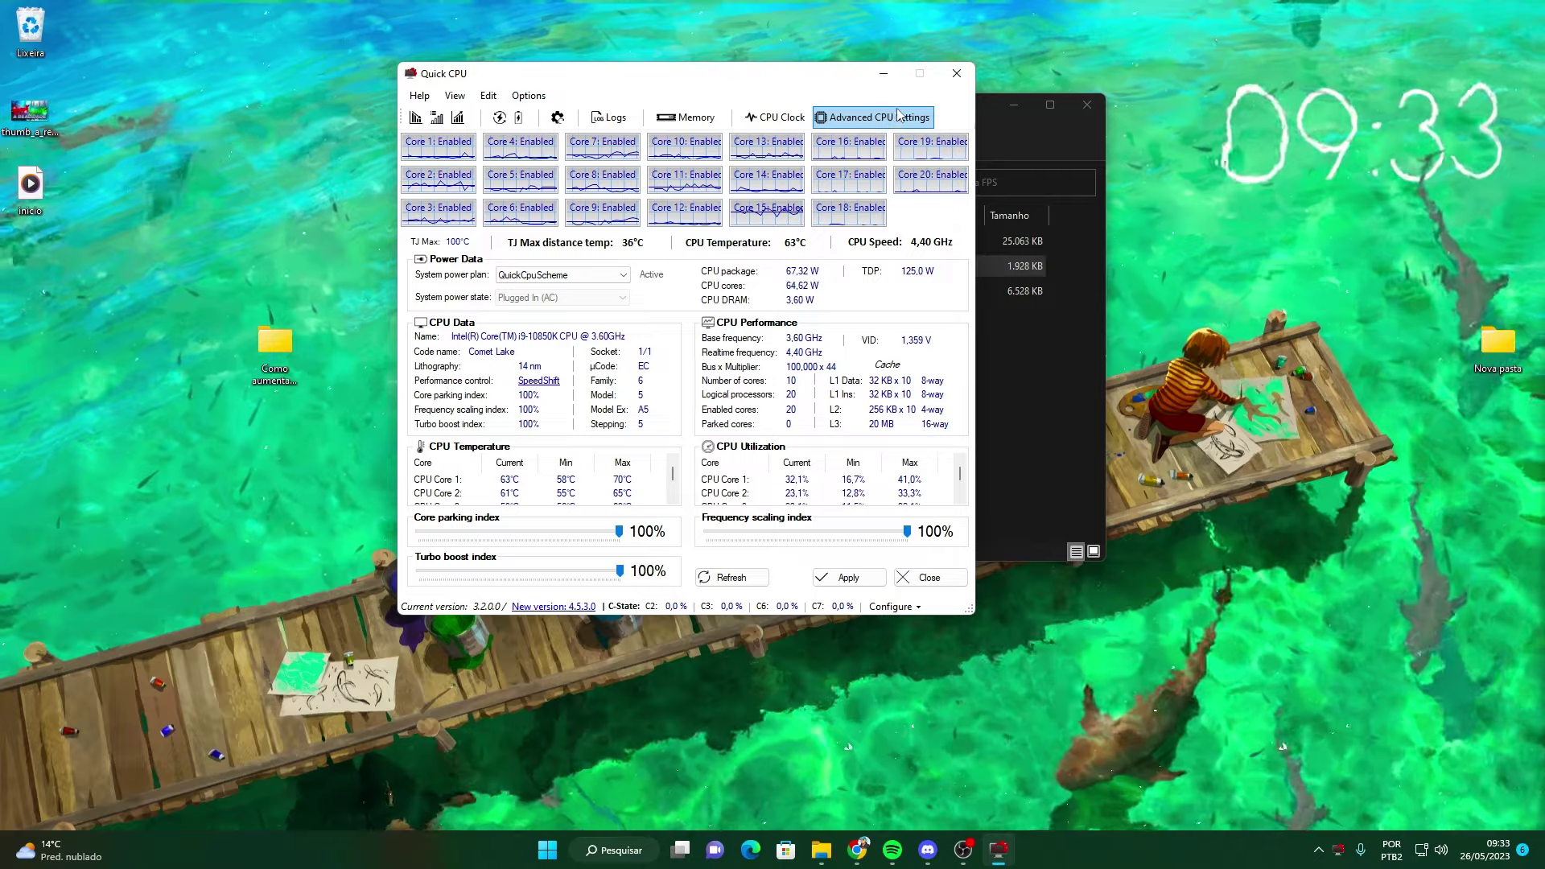
click(883, 76)
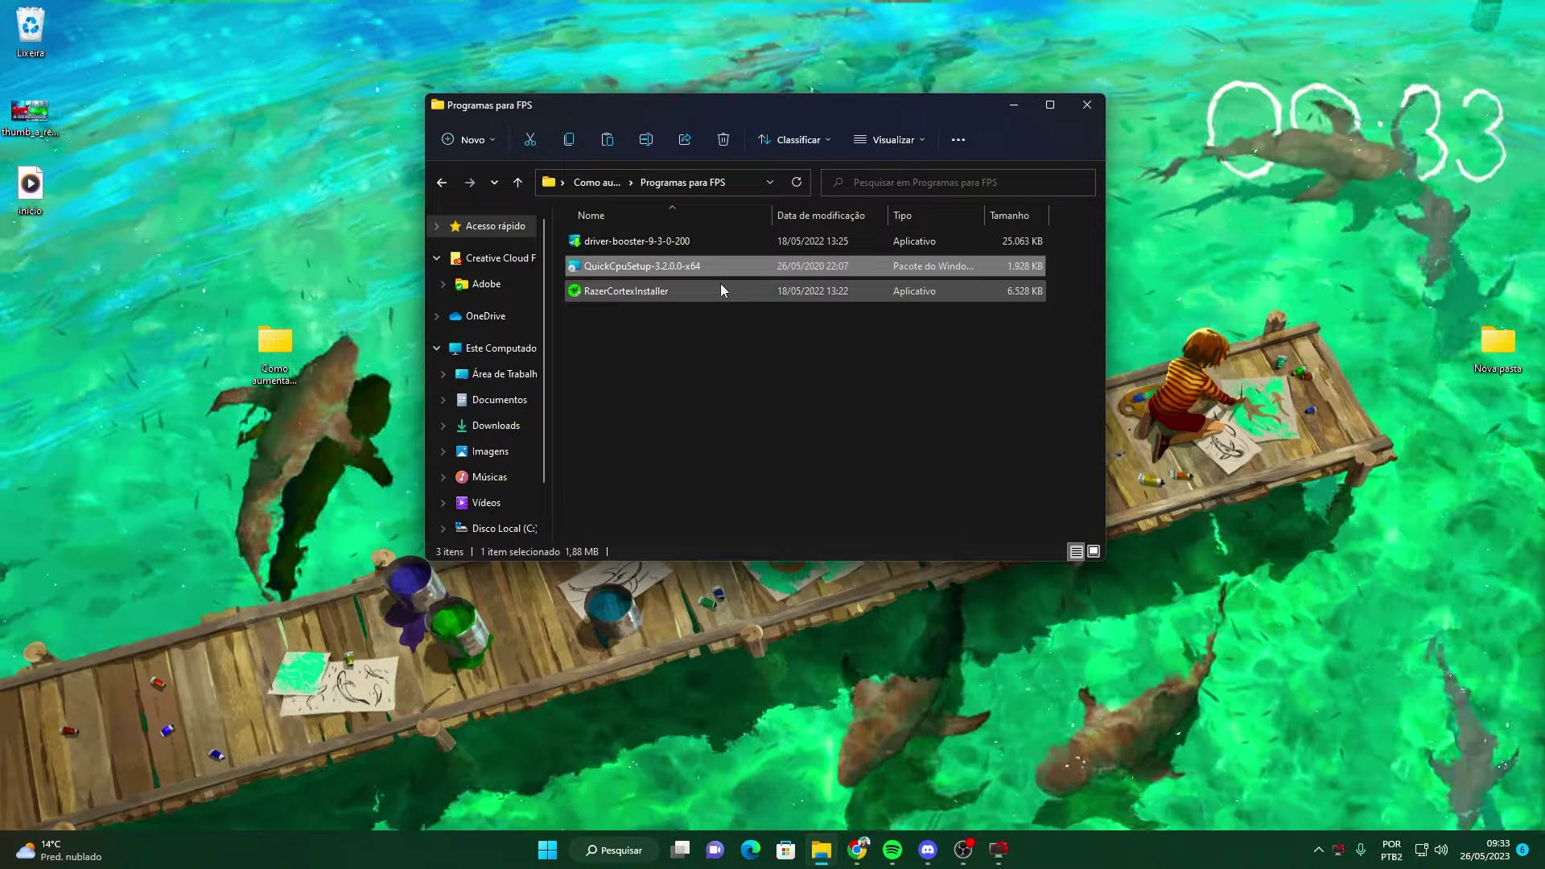
- Search Windows for Razer, dismiss the search, and run RazerCortexInstaller from the Programas para FPS folder
click(620, 854)
text(razer)
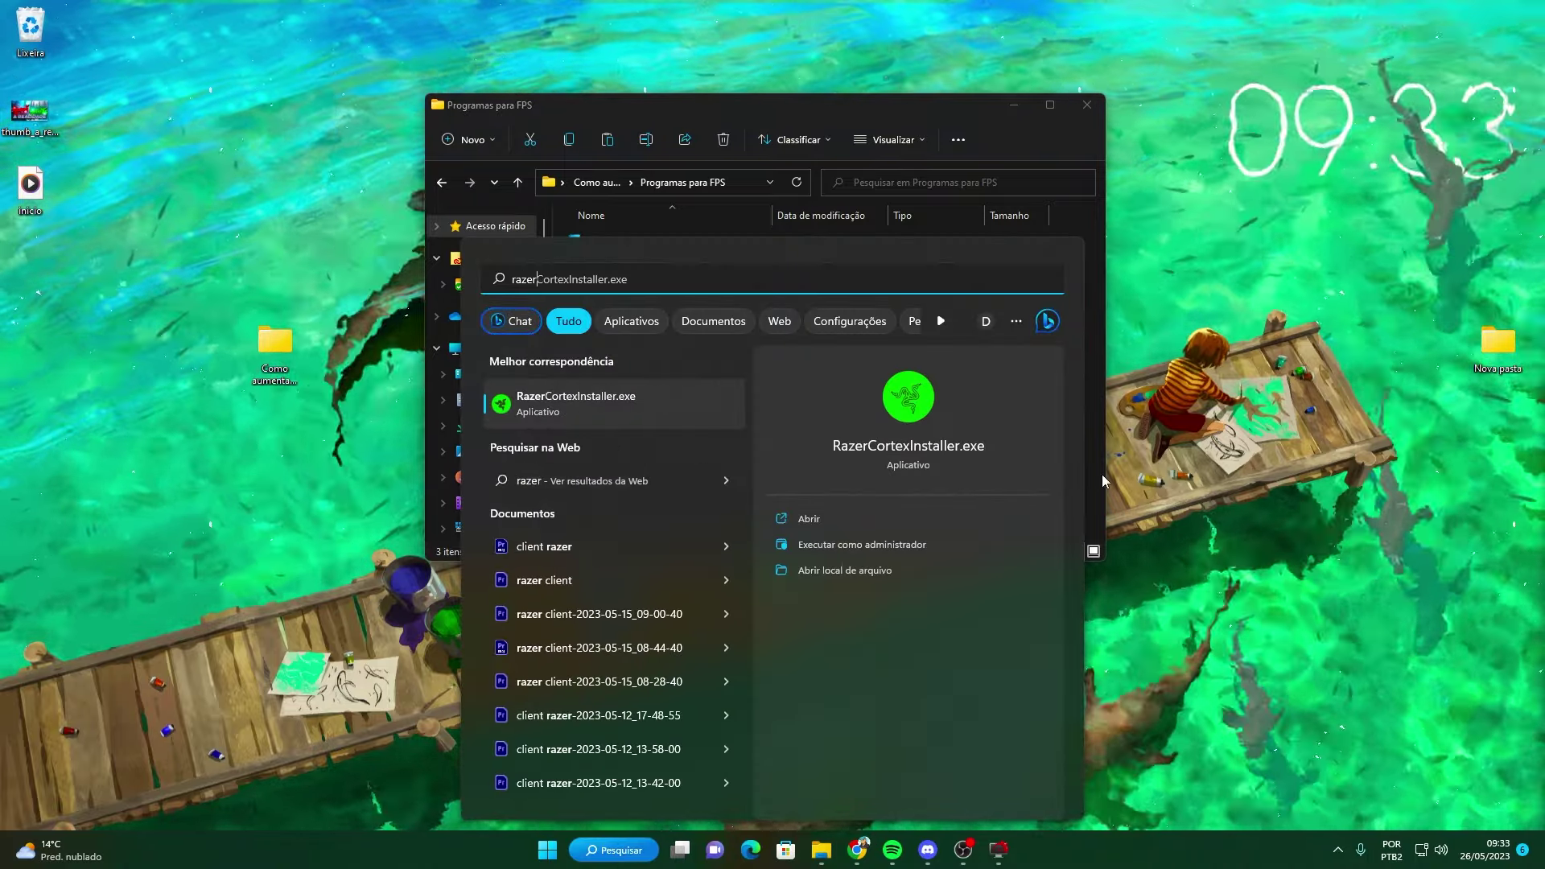
click(1102, 475)
click(804, 299)
double_click(806, 306)
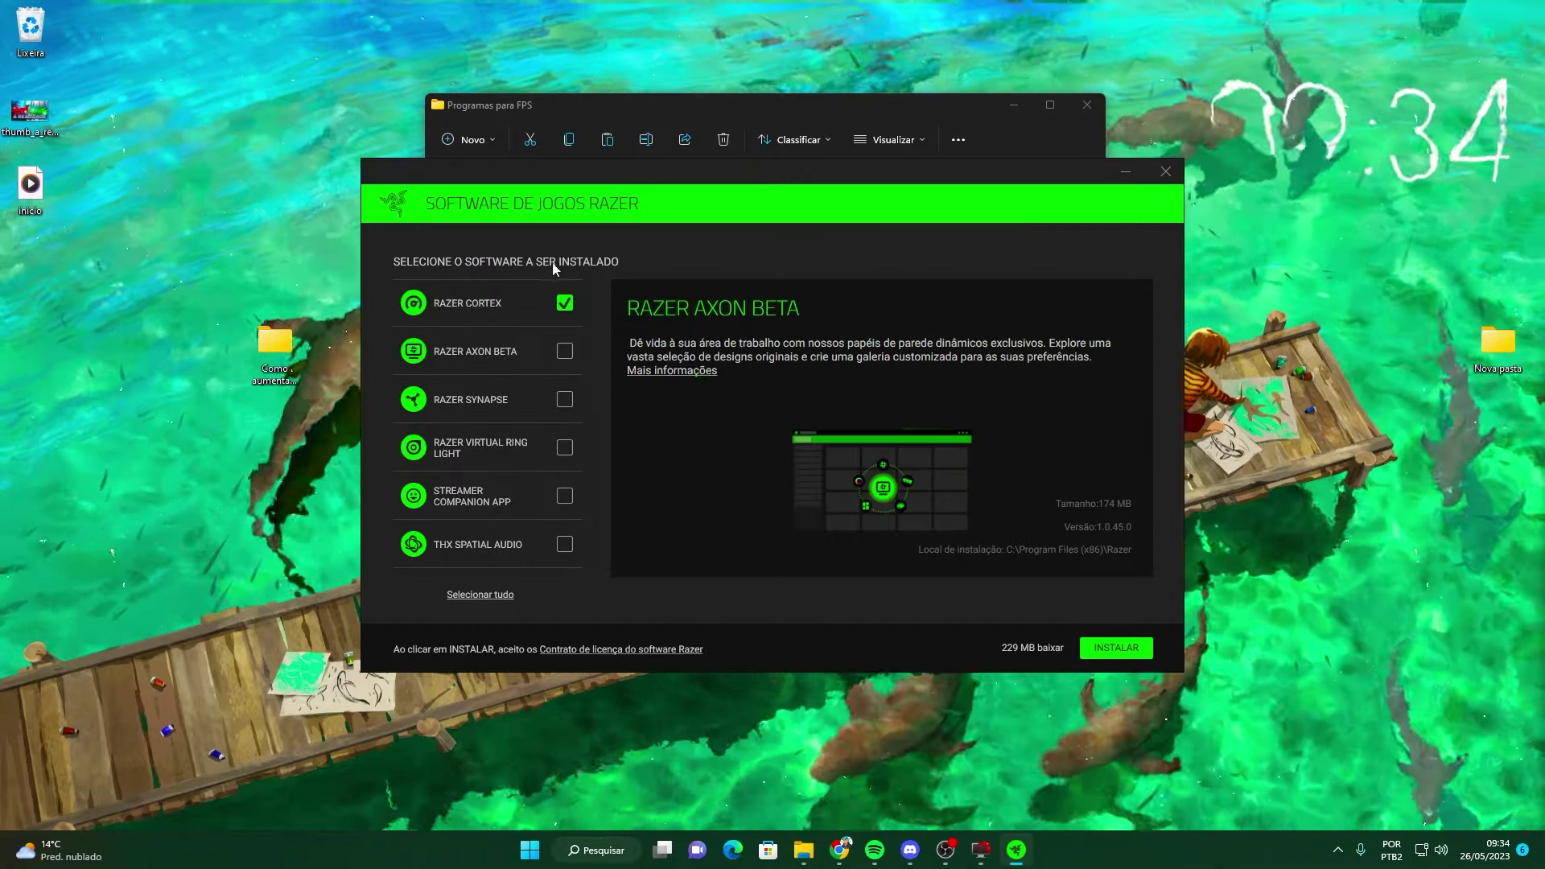
- Install only Razer Cortex, skipping the Razer Axon offer, and finish the installer with Razer Cortex set to start
click(1131, 648)
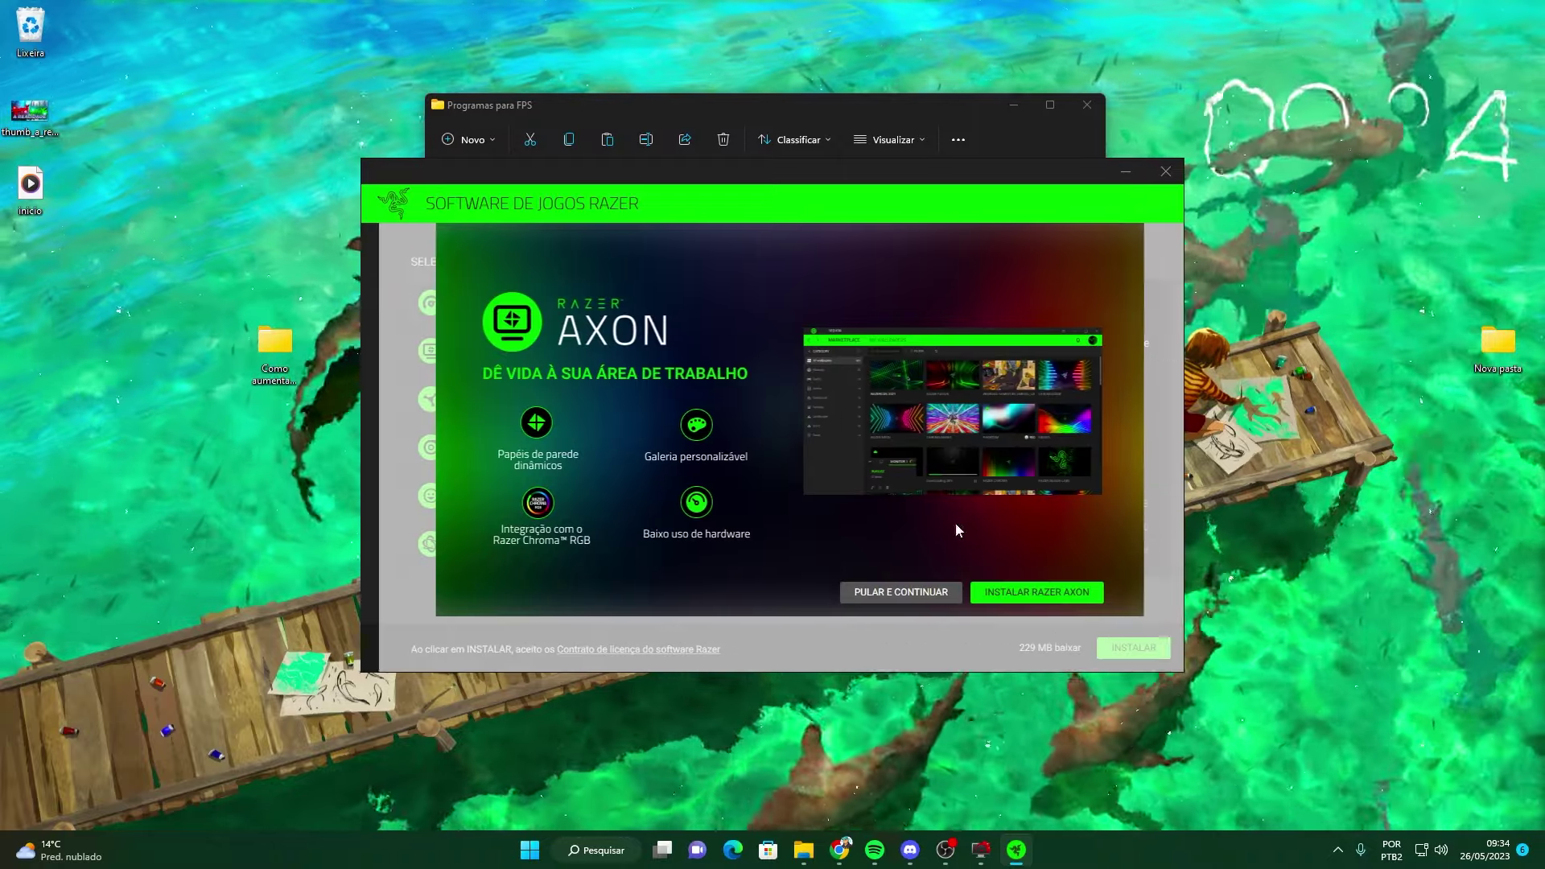
click(910, 600)
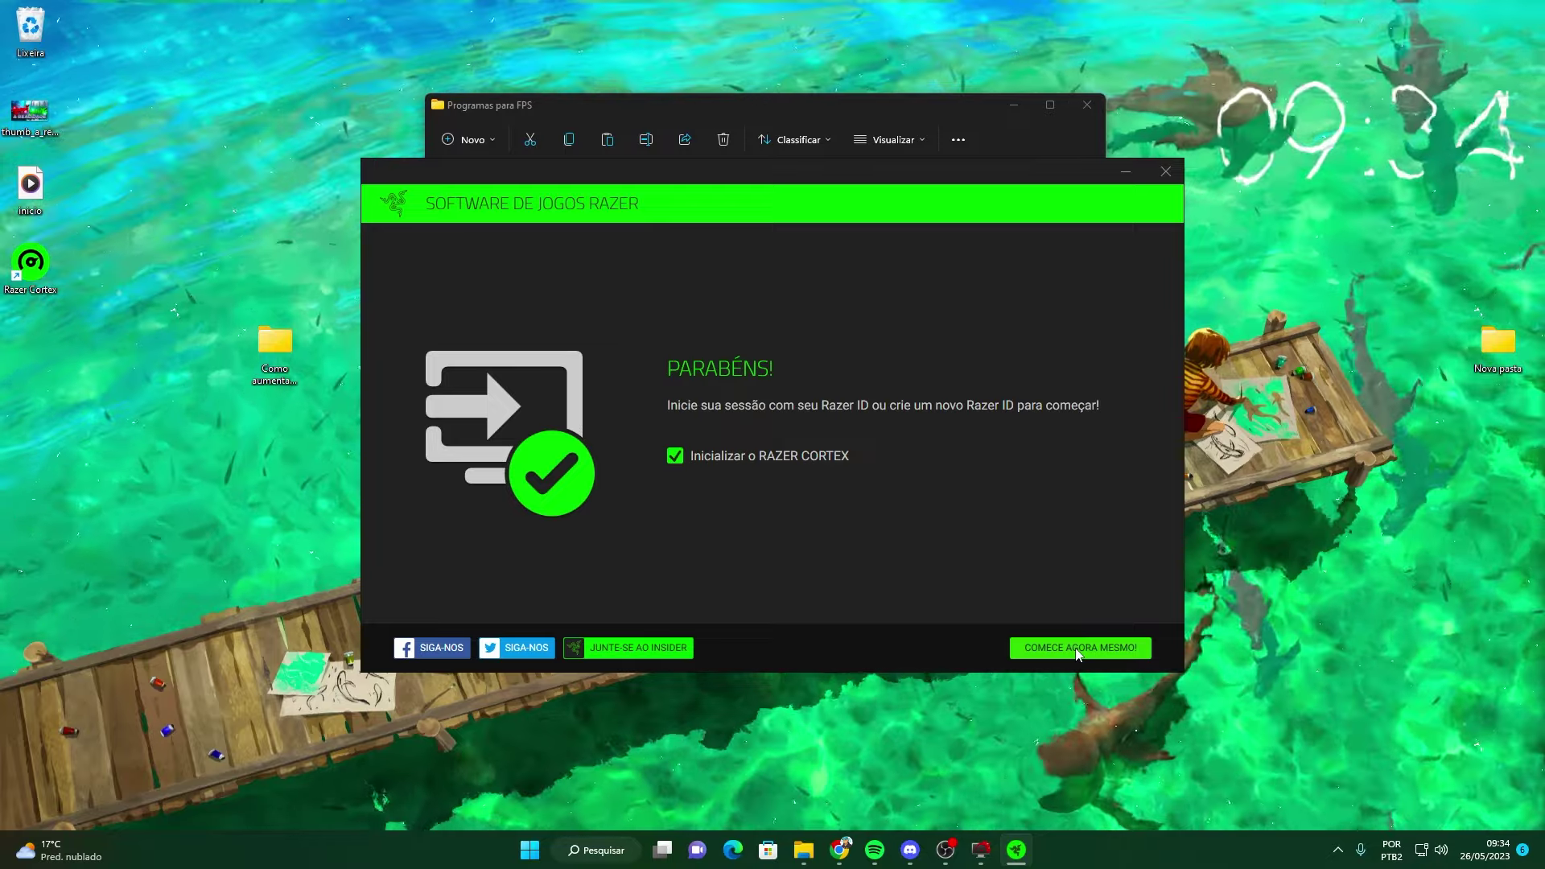
click(1076, 649)
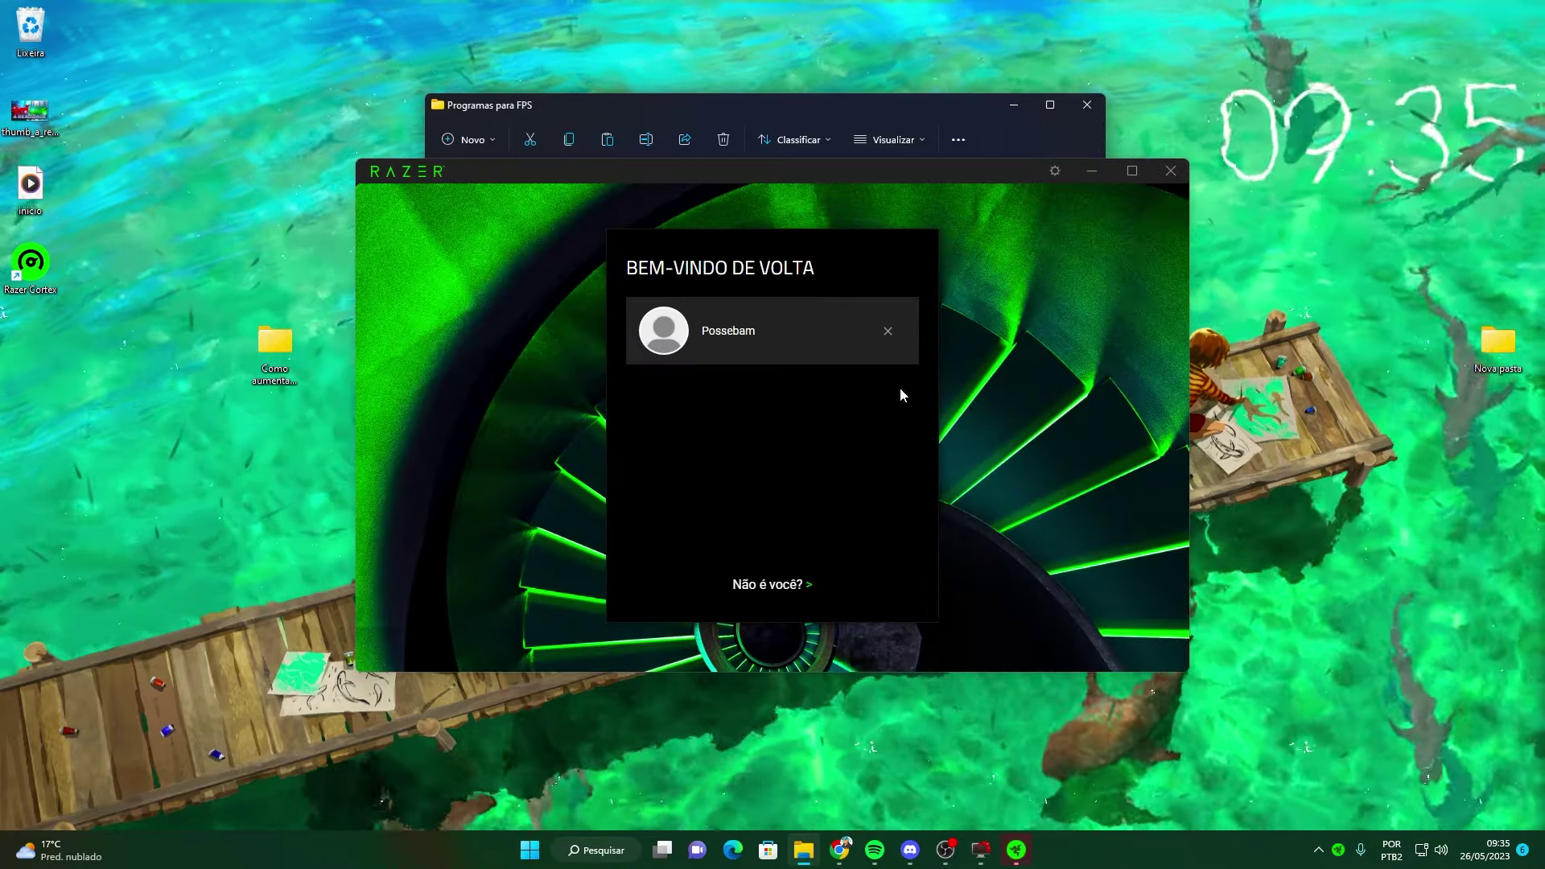
- Sign in to the saved Razer account by entering its password, keeping the session connected
click(853, 342)
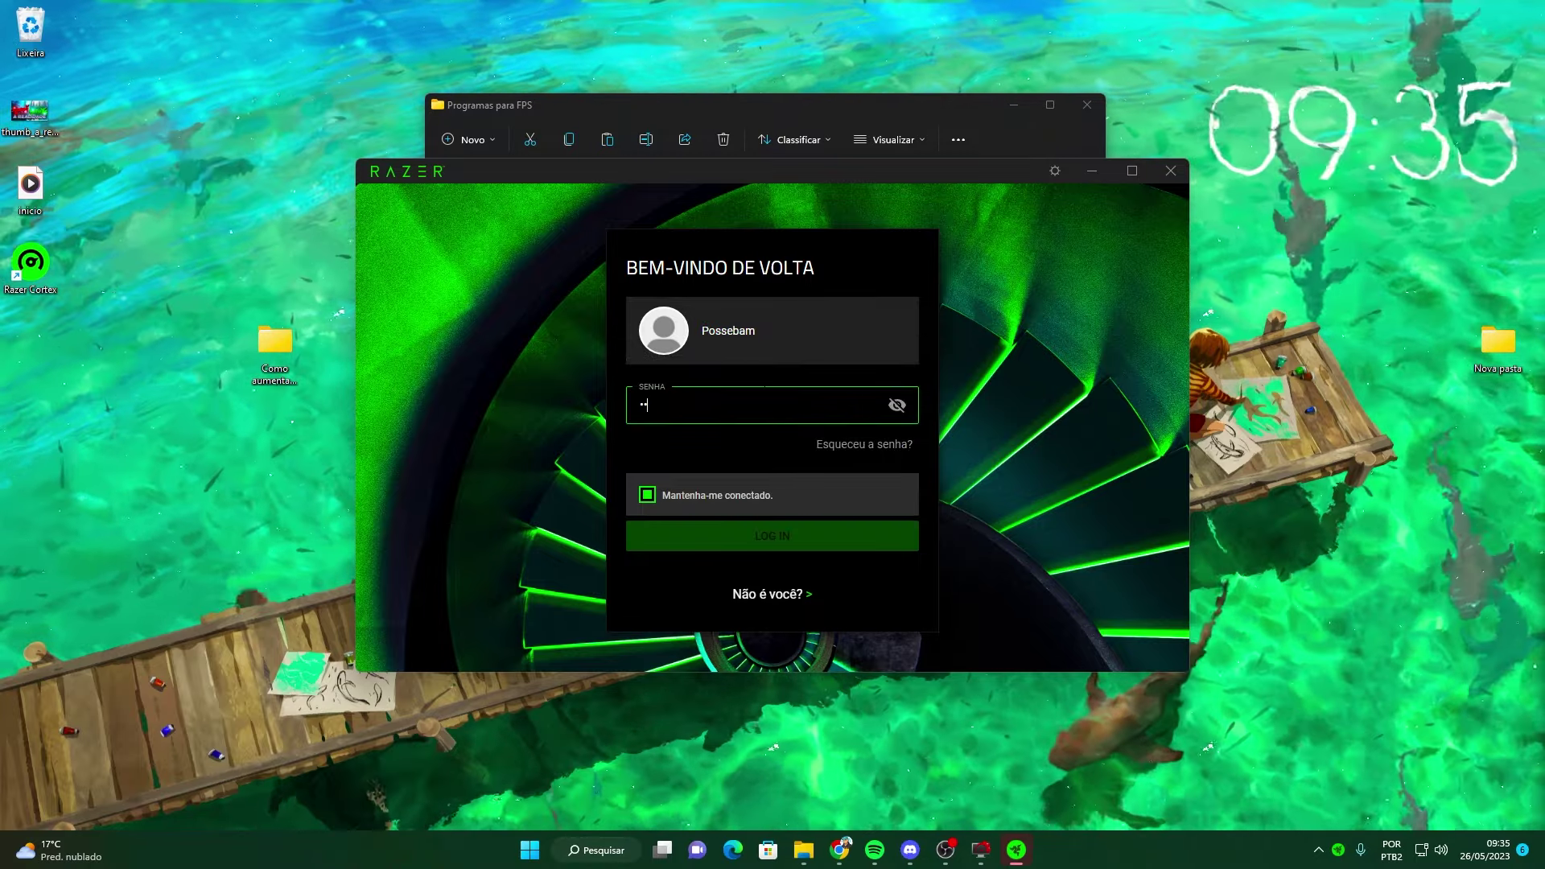
text(••••••••)
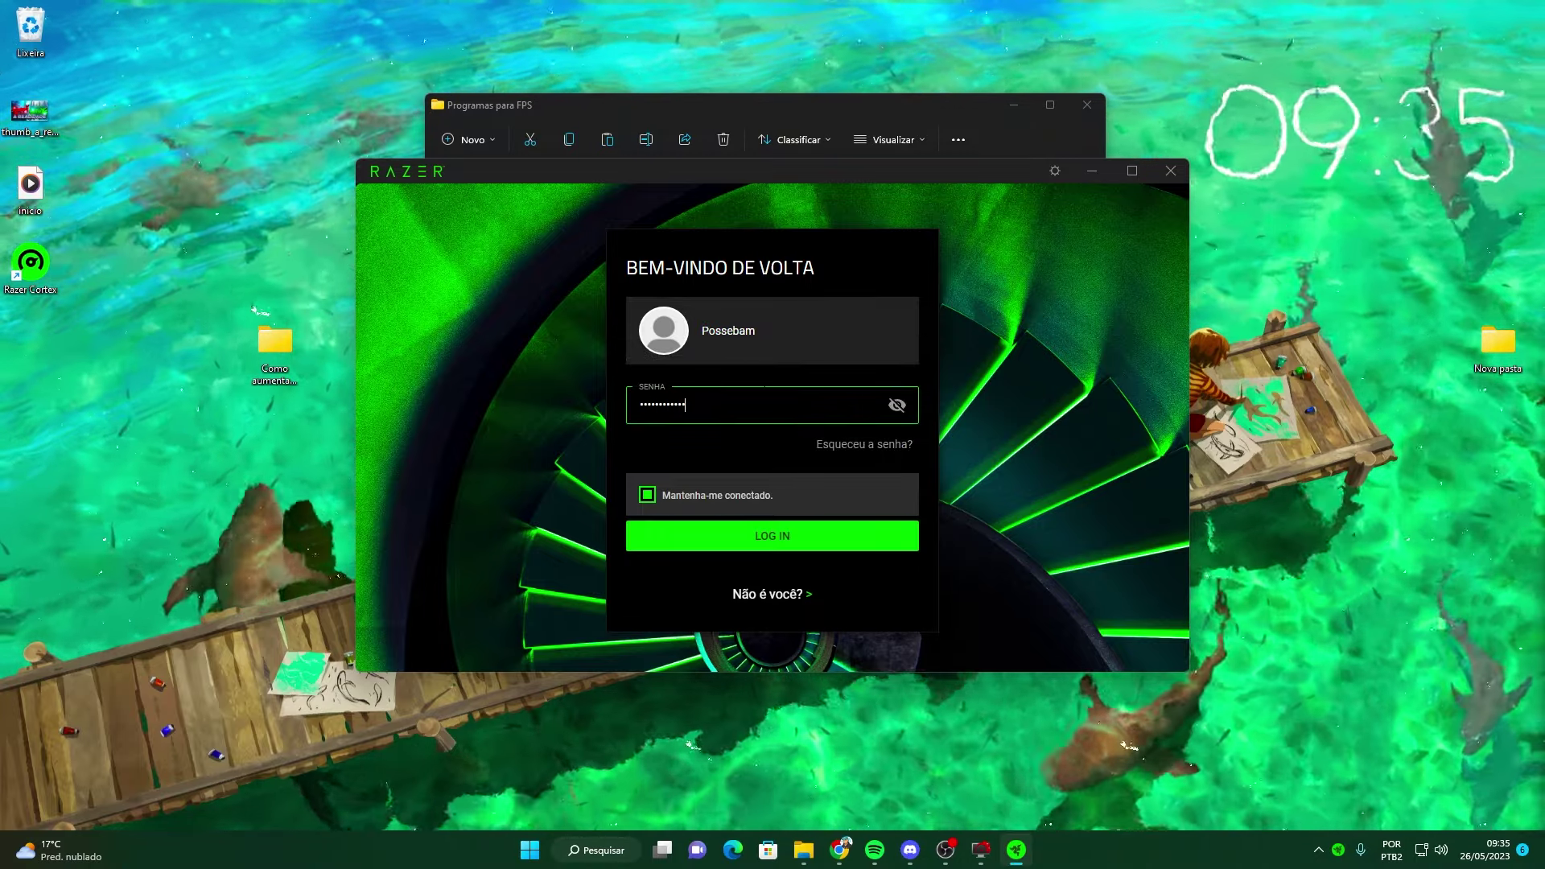
key(Return)
text(••••••••)
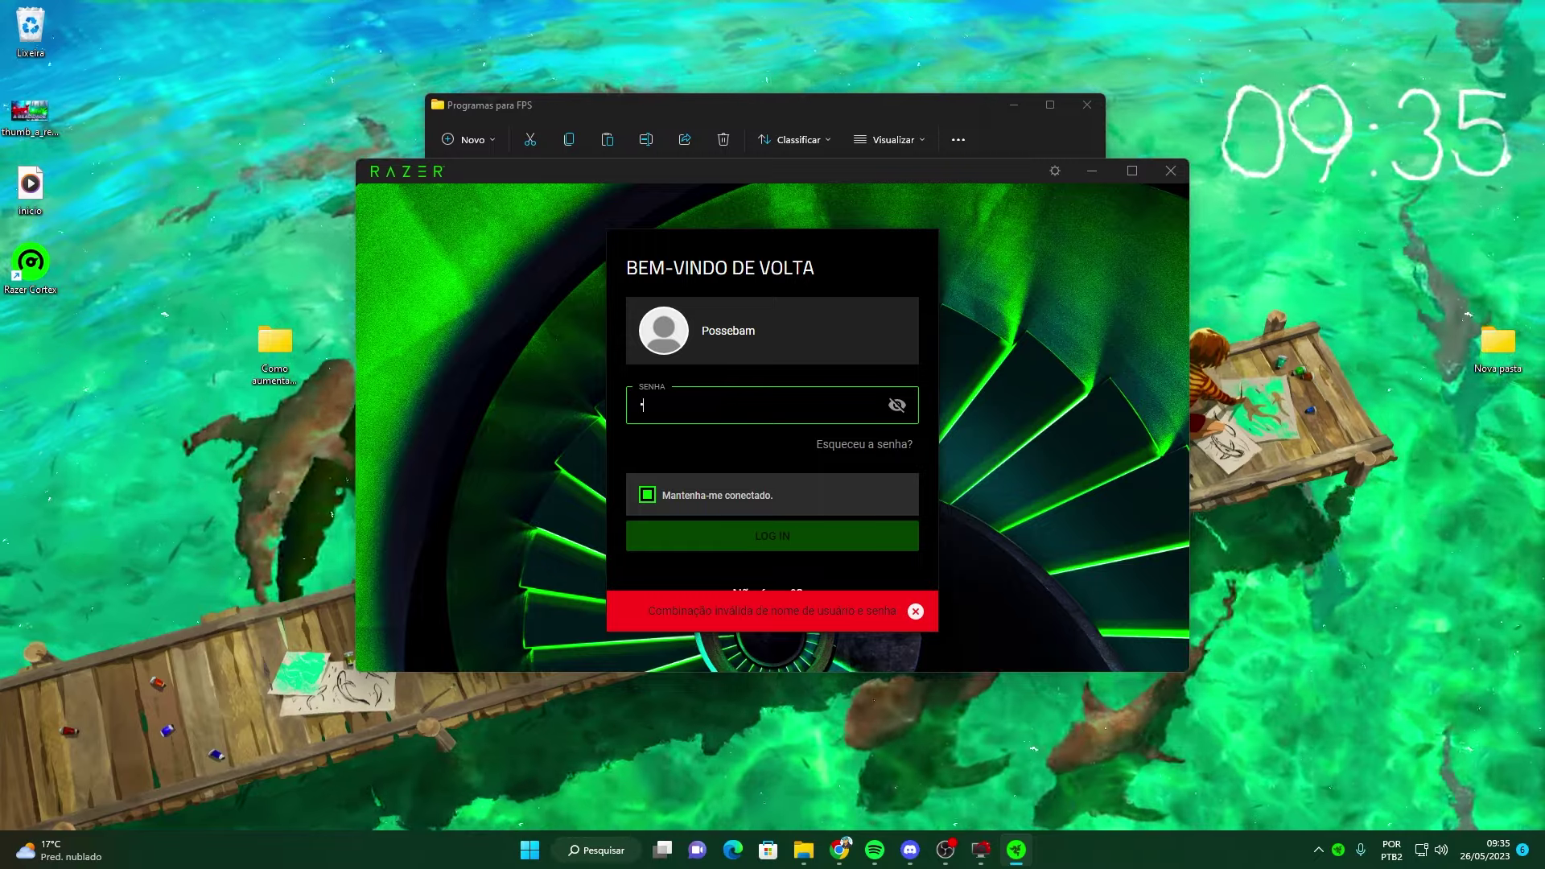
key(Return)
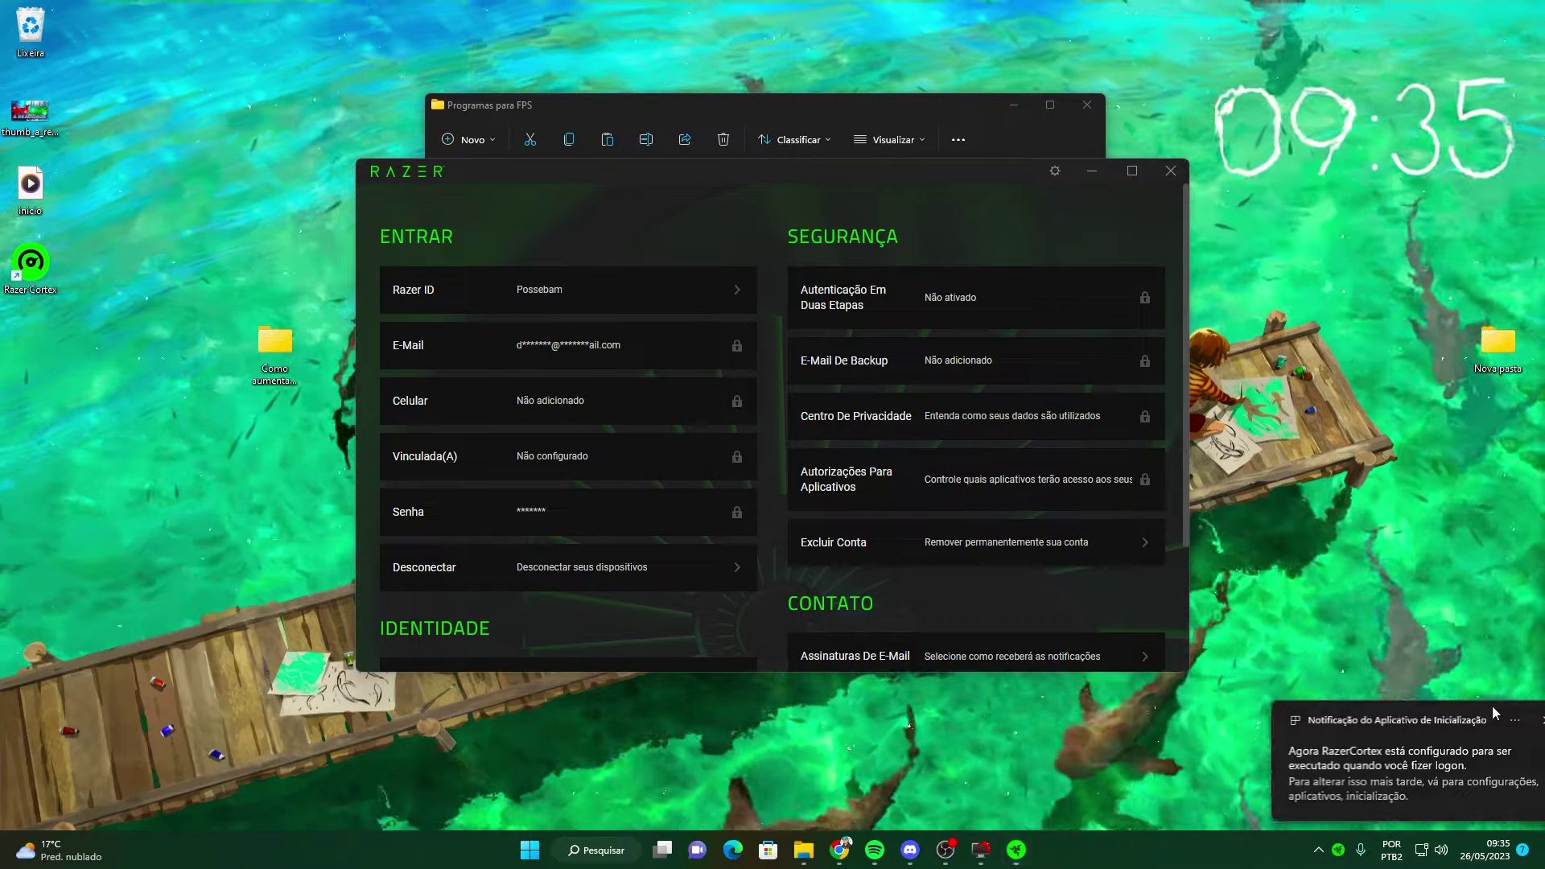
- Dismiss the startup notification and the news pop-up, and review the special optimizations and processes in Razer Cortex's Game Booster
click(1510, 720)
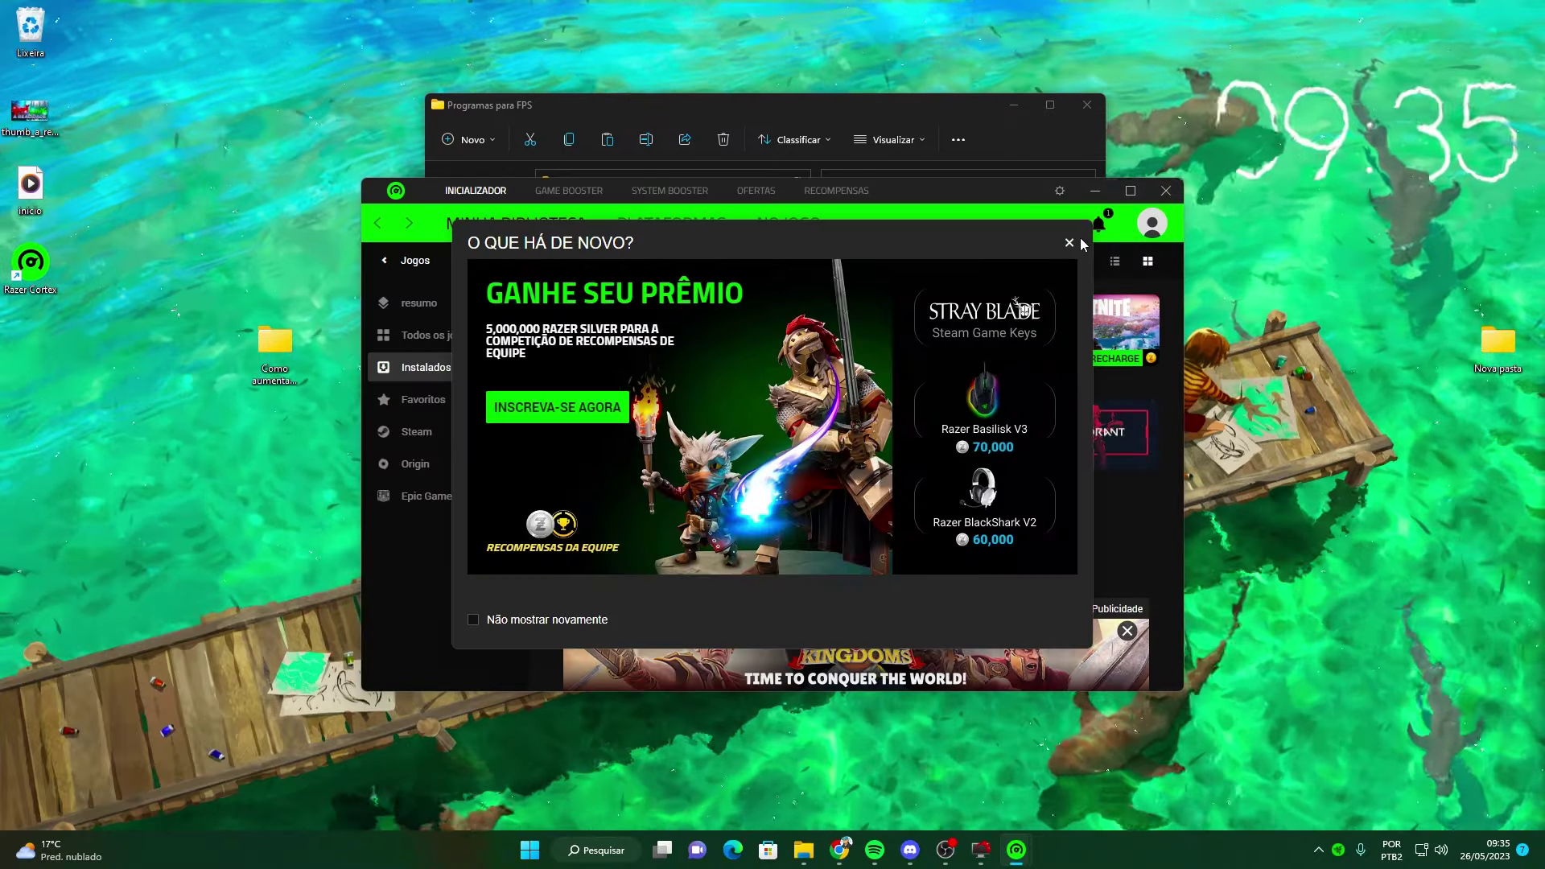
click(1070, 243)
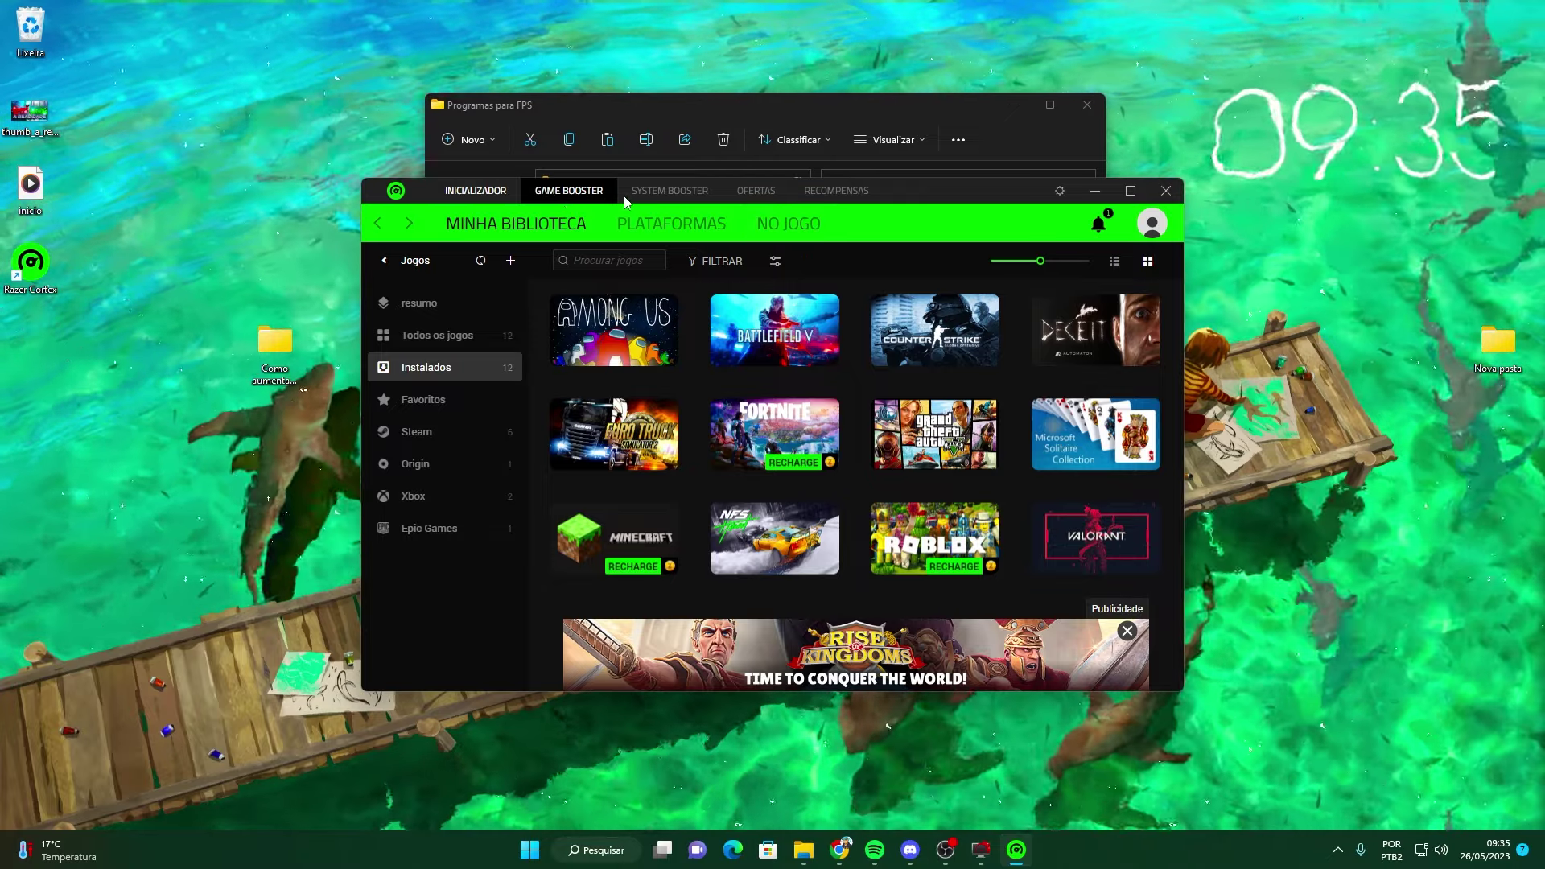
click(564, 190)
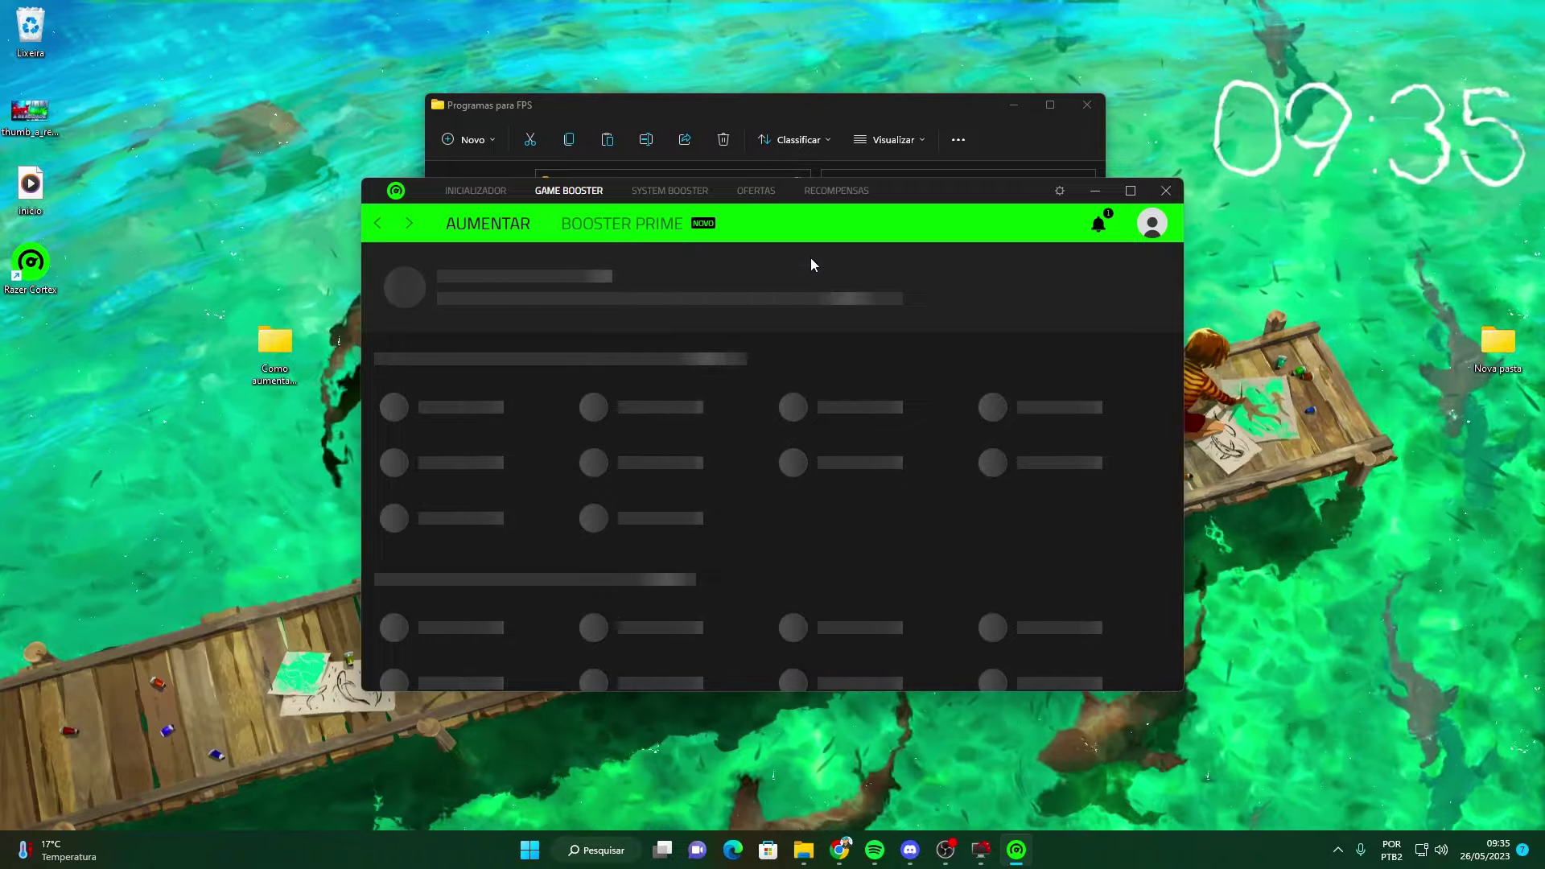
scroll(811, 393, down, 3)
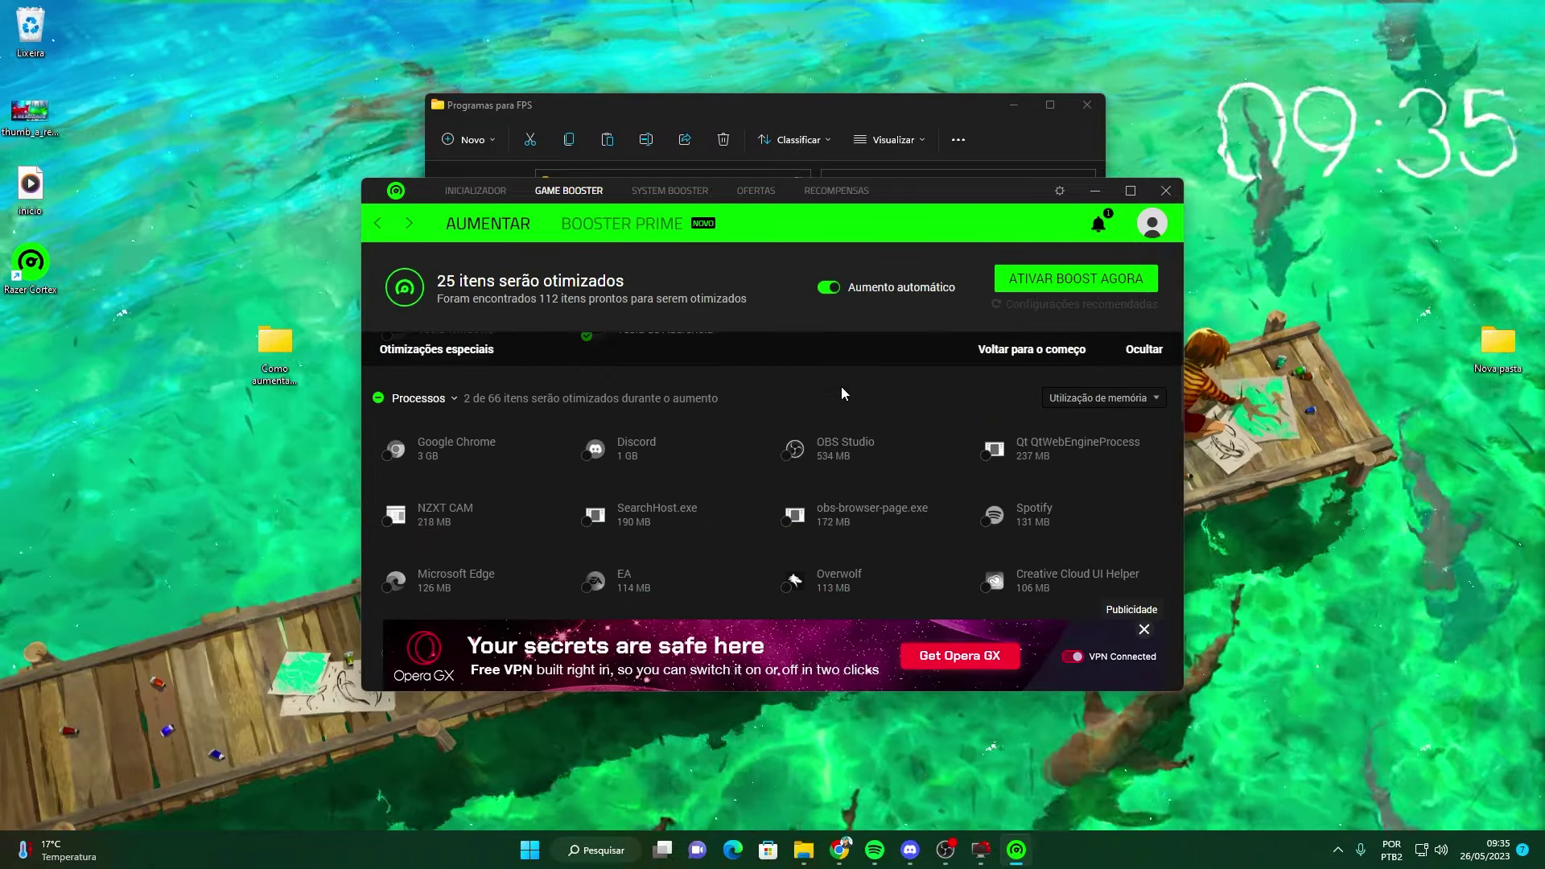
scroll(841, 384, up, 3)
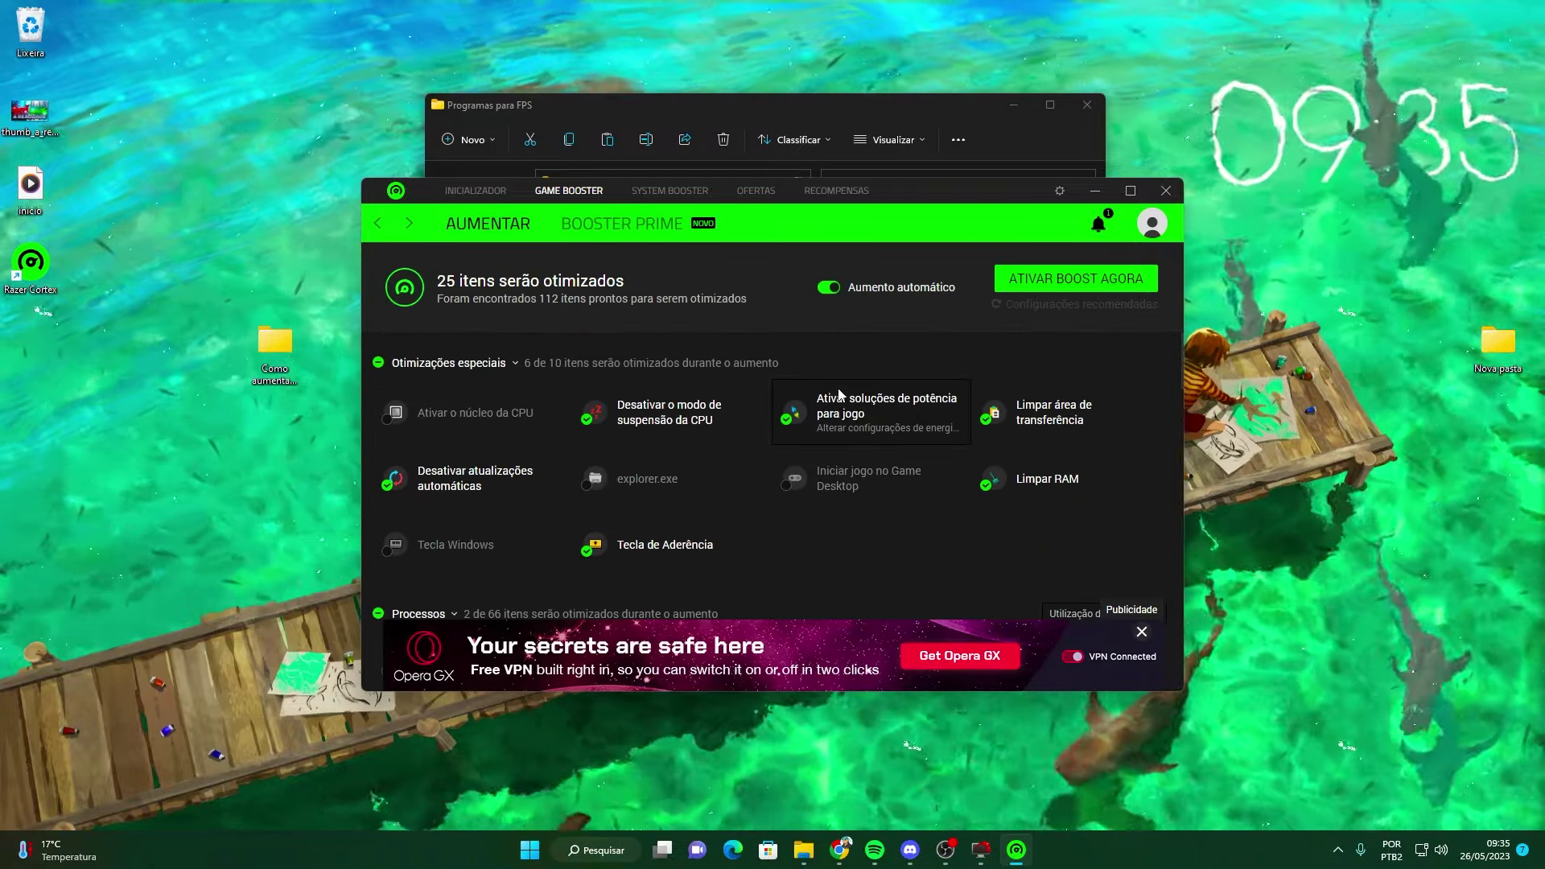
scroll(838, 393, down, 3)
scroll(838, 389, up, 3)
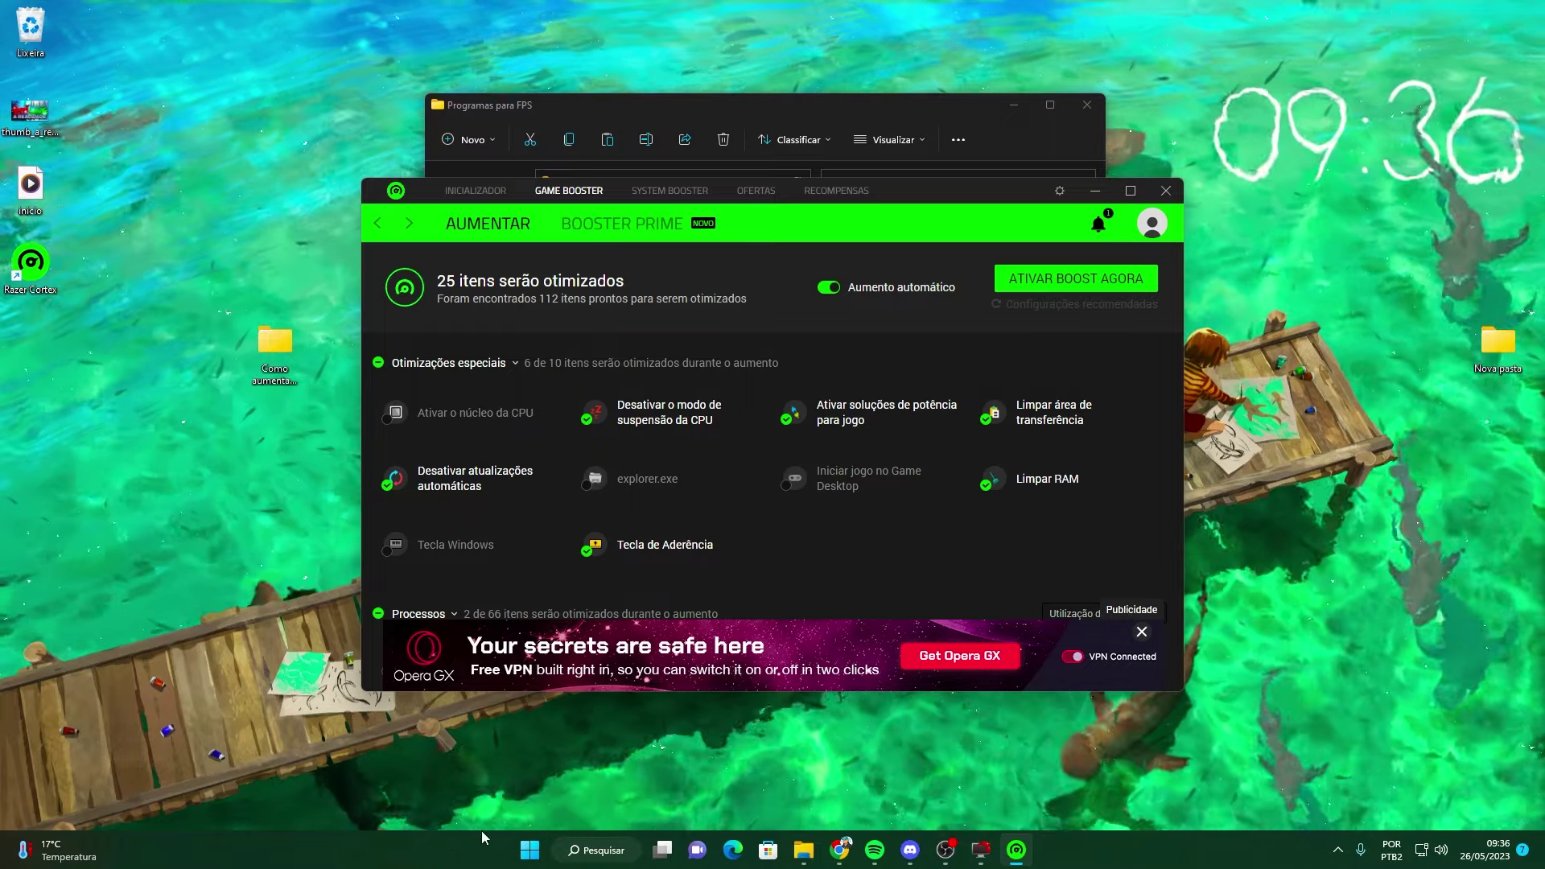
- Try the explorer.exe special optimization in Game Booster and dismiss its confirmation dialog
click(530, 861)
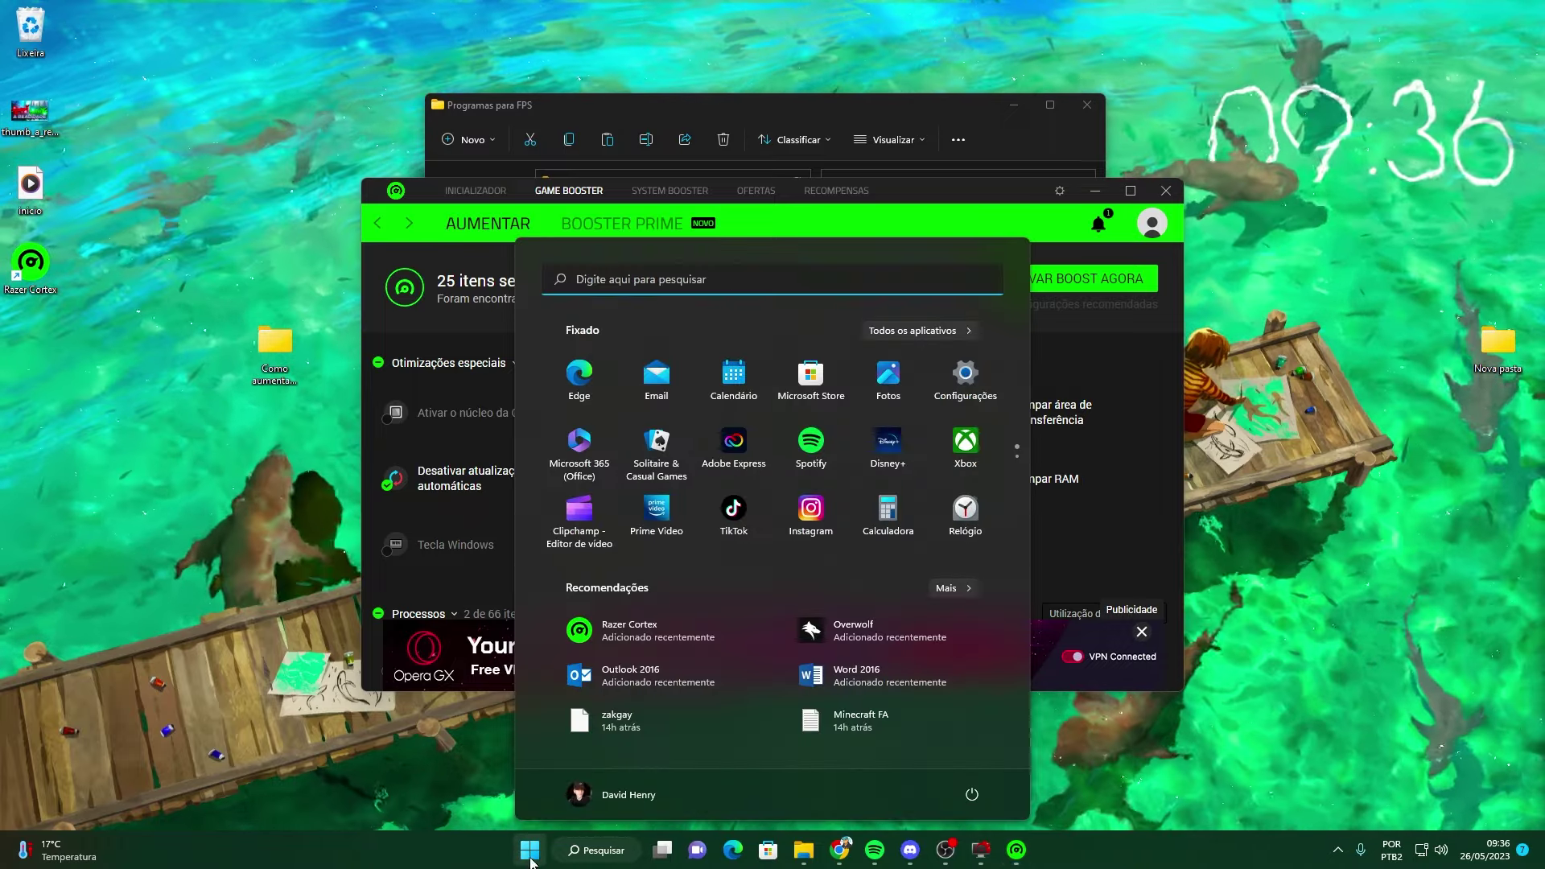
click(529, 861)
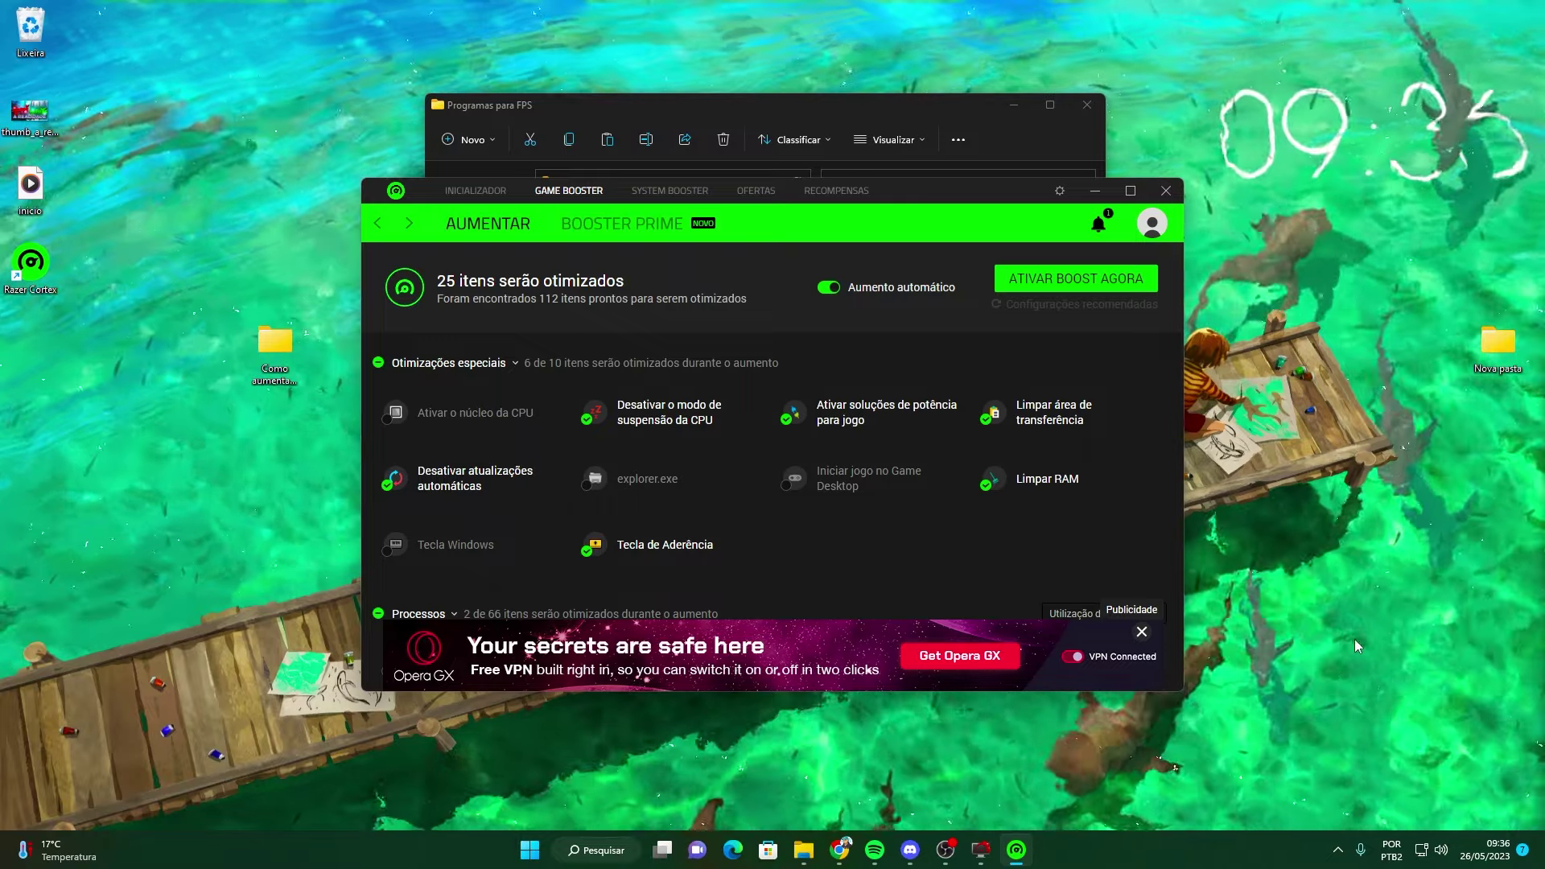
click(597, 488)
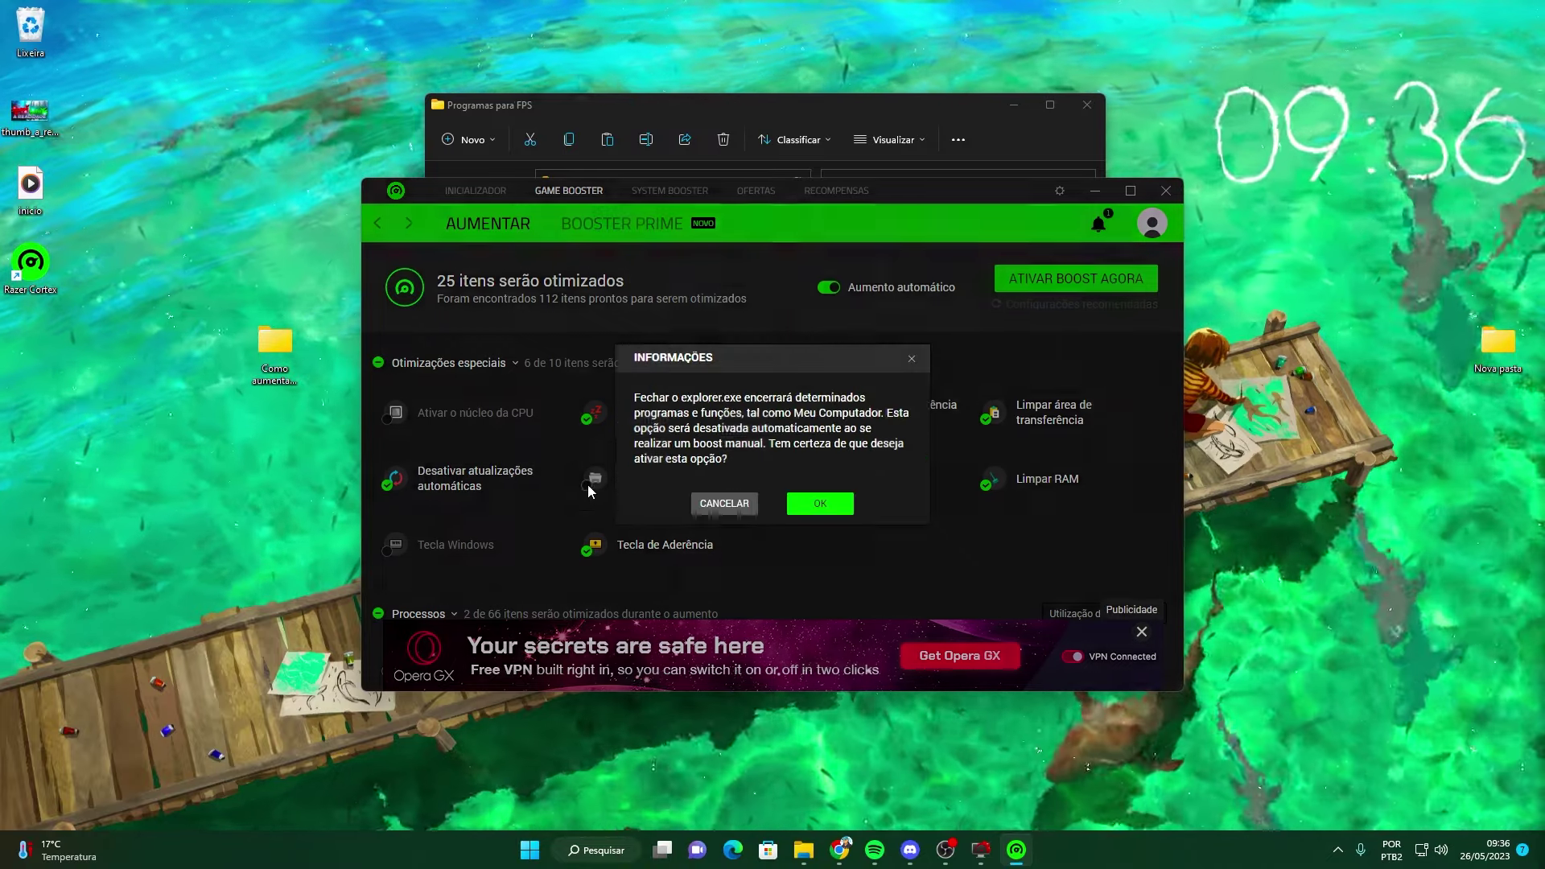
click(914, 362)
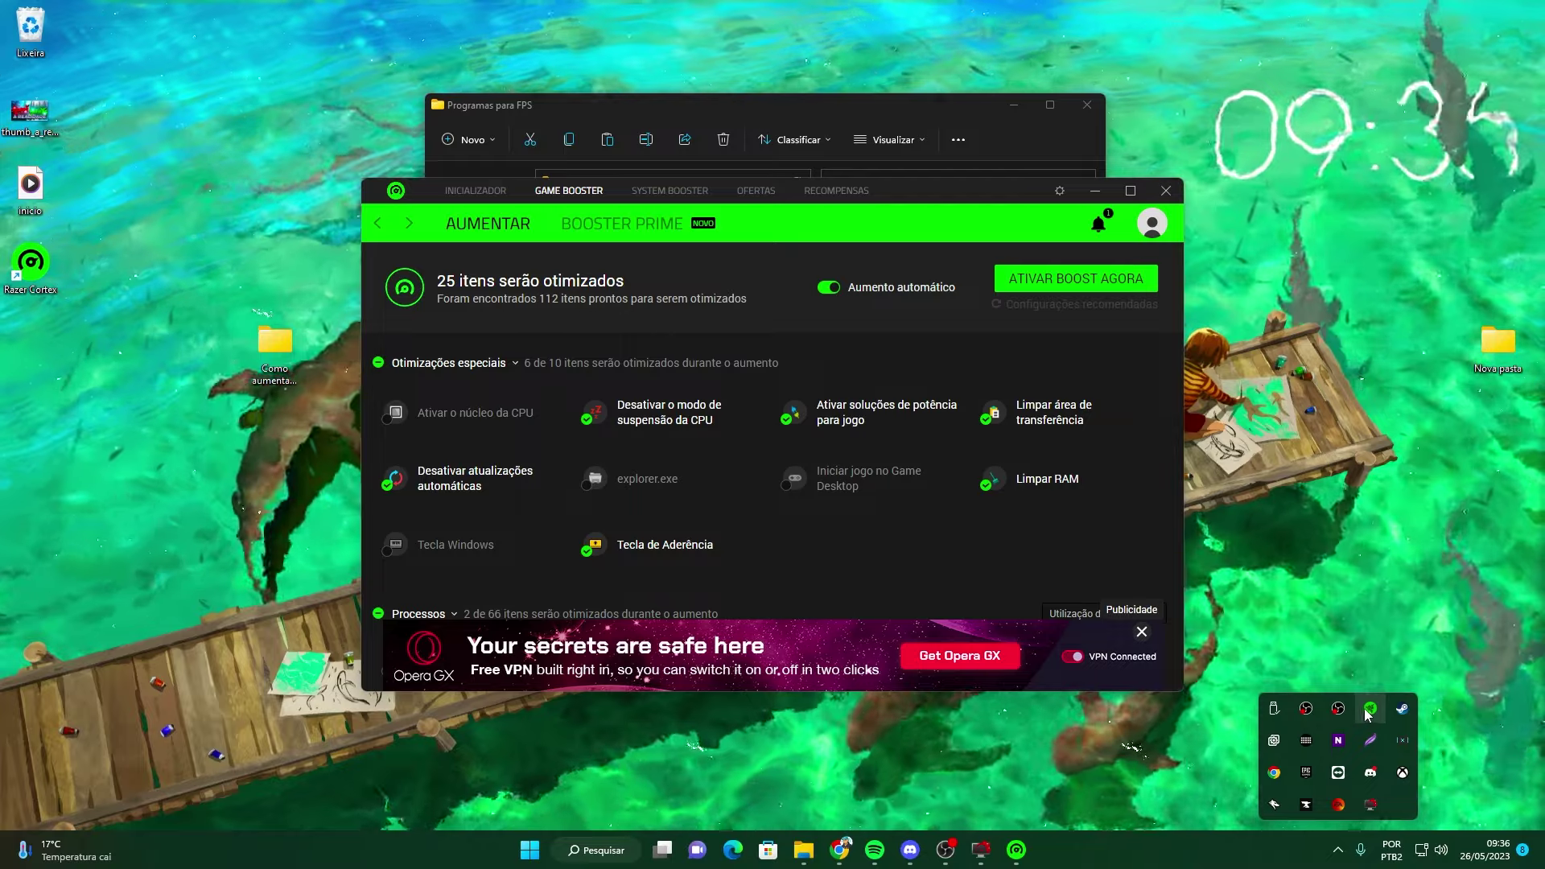
click(1218, 579)
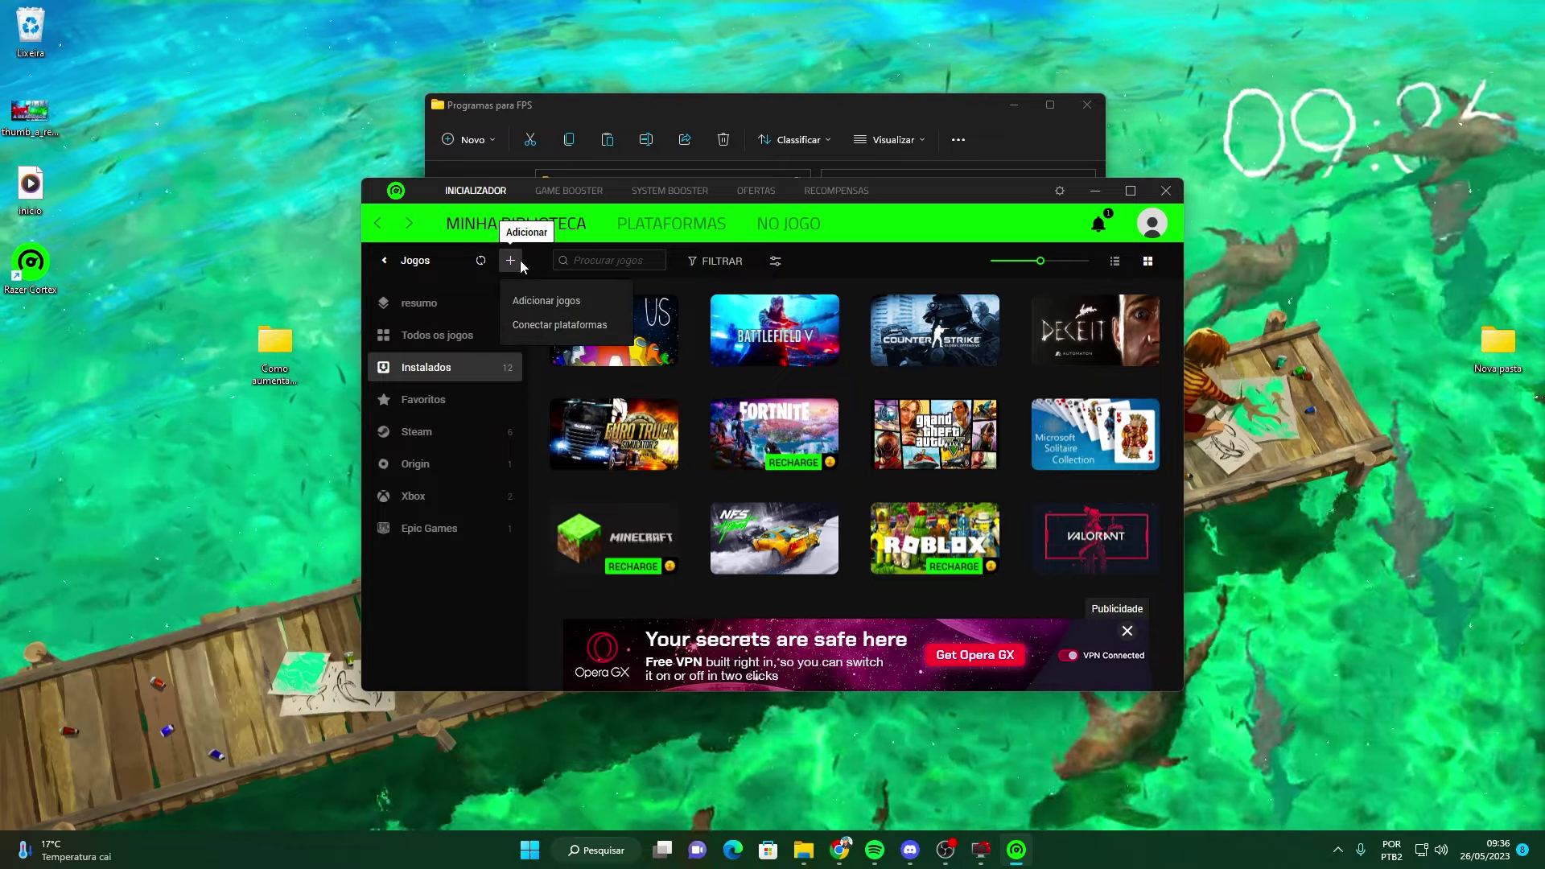
- Try to add a game to the Cortex library by browsing Arquivos de Programas (x86) and Arquivos de Programas, and cancel the file selection
click(547, 309)
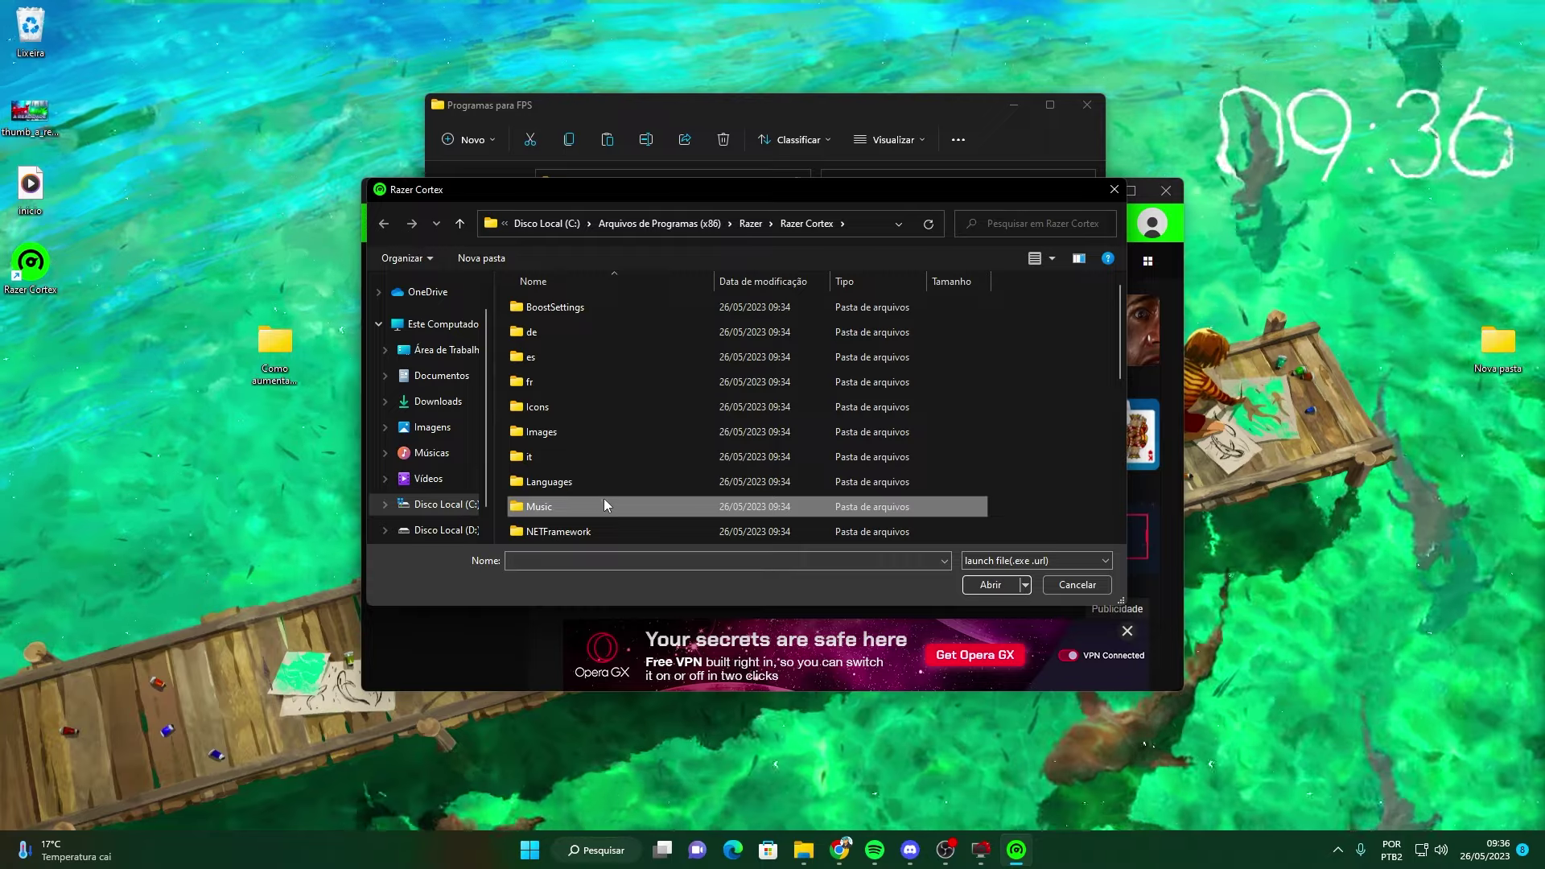
scroll(603, 499, down, 5)
click(564, 298)
click(453, 505)
double_click(553, 358)
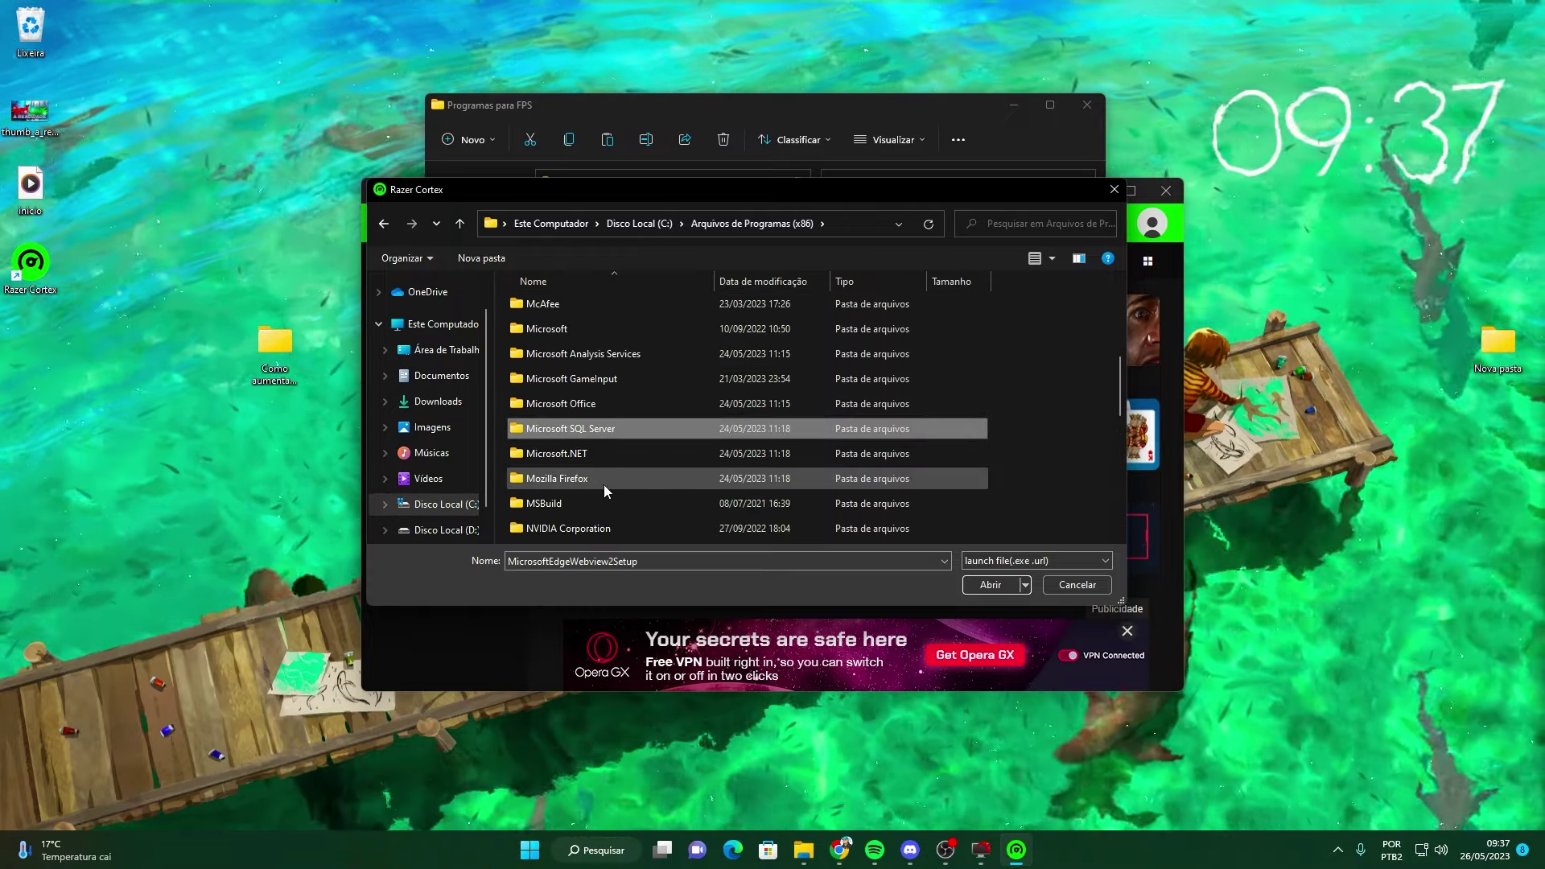
key(alt+Left)
double_click(586, 330)
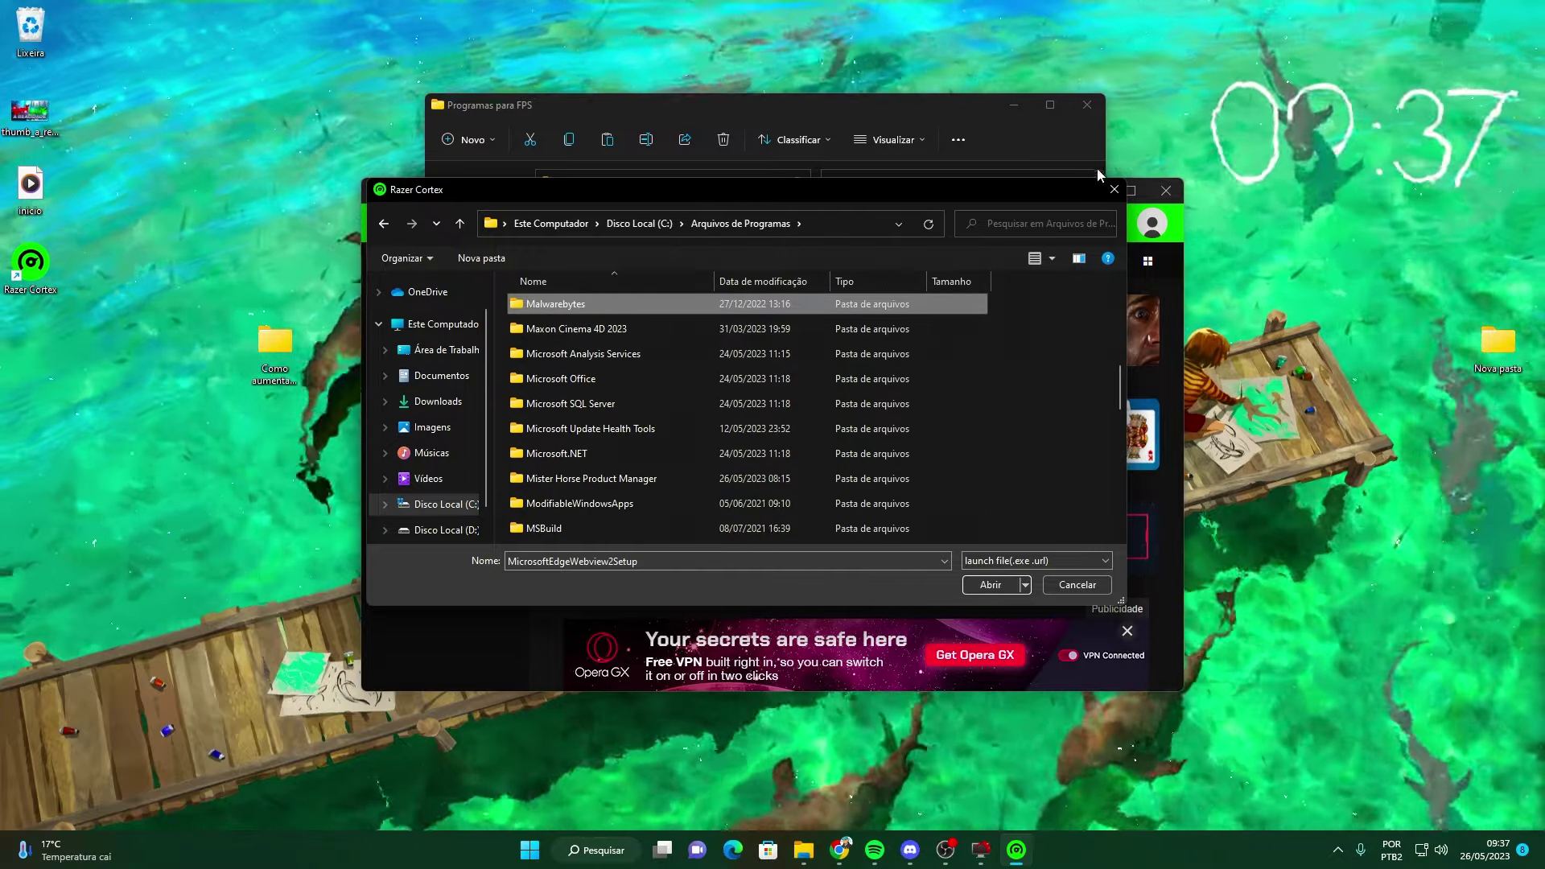
key(Escape)
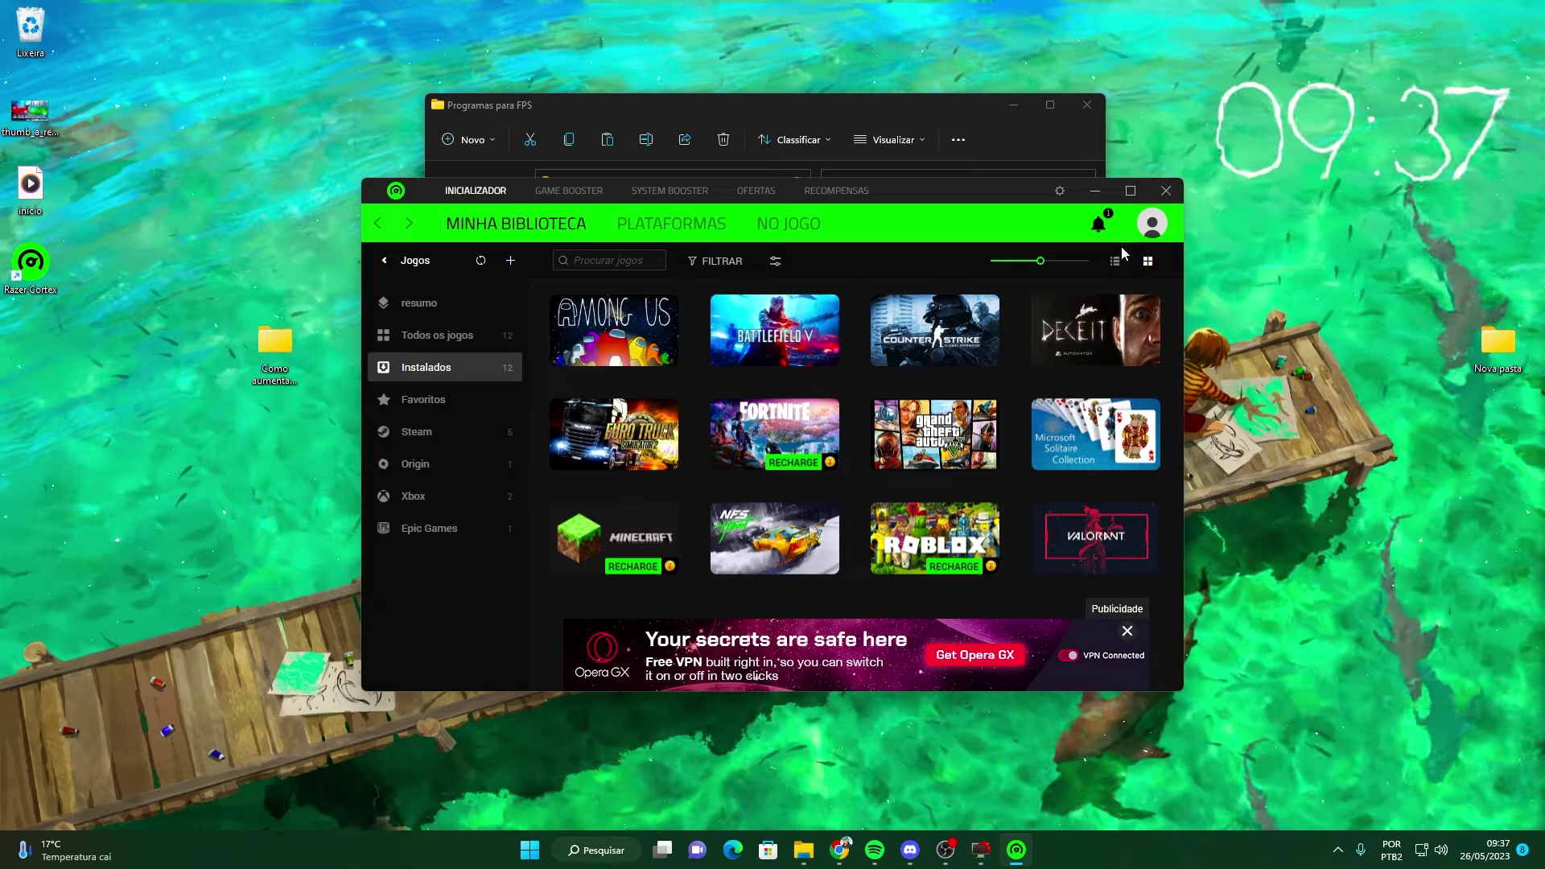
- Exit all running Razer applications
click(1333, 849)
right_click(1362, 710)
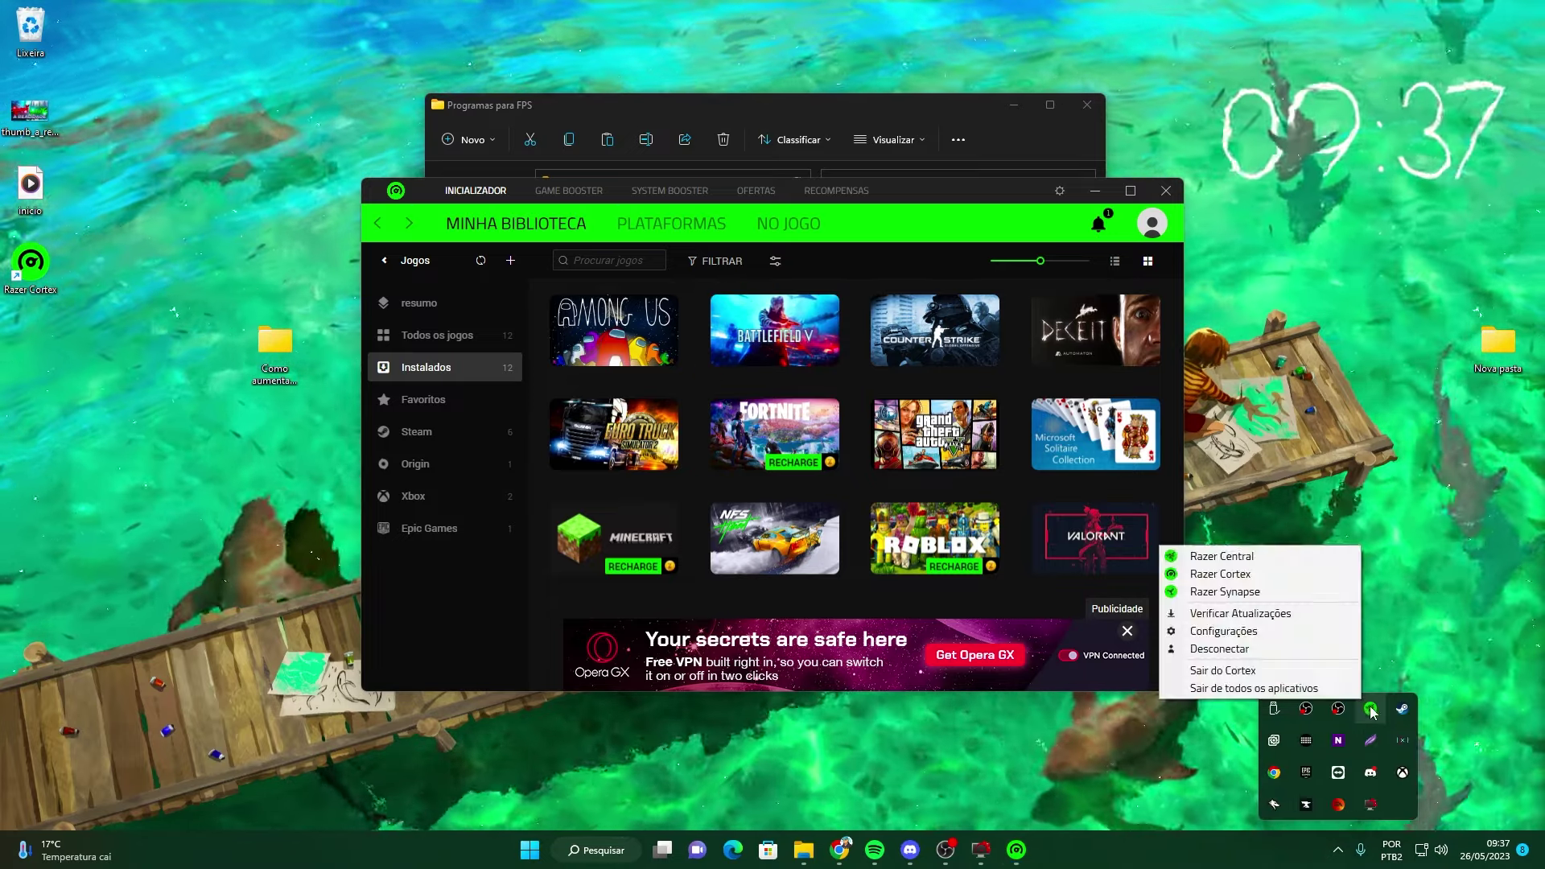
click(1199, 686)
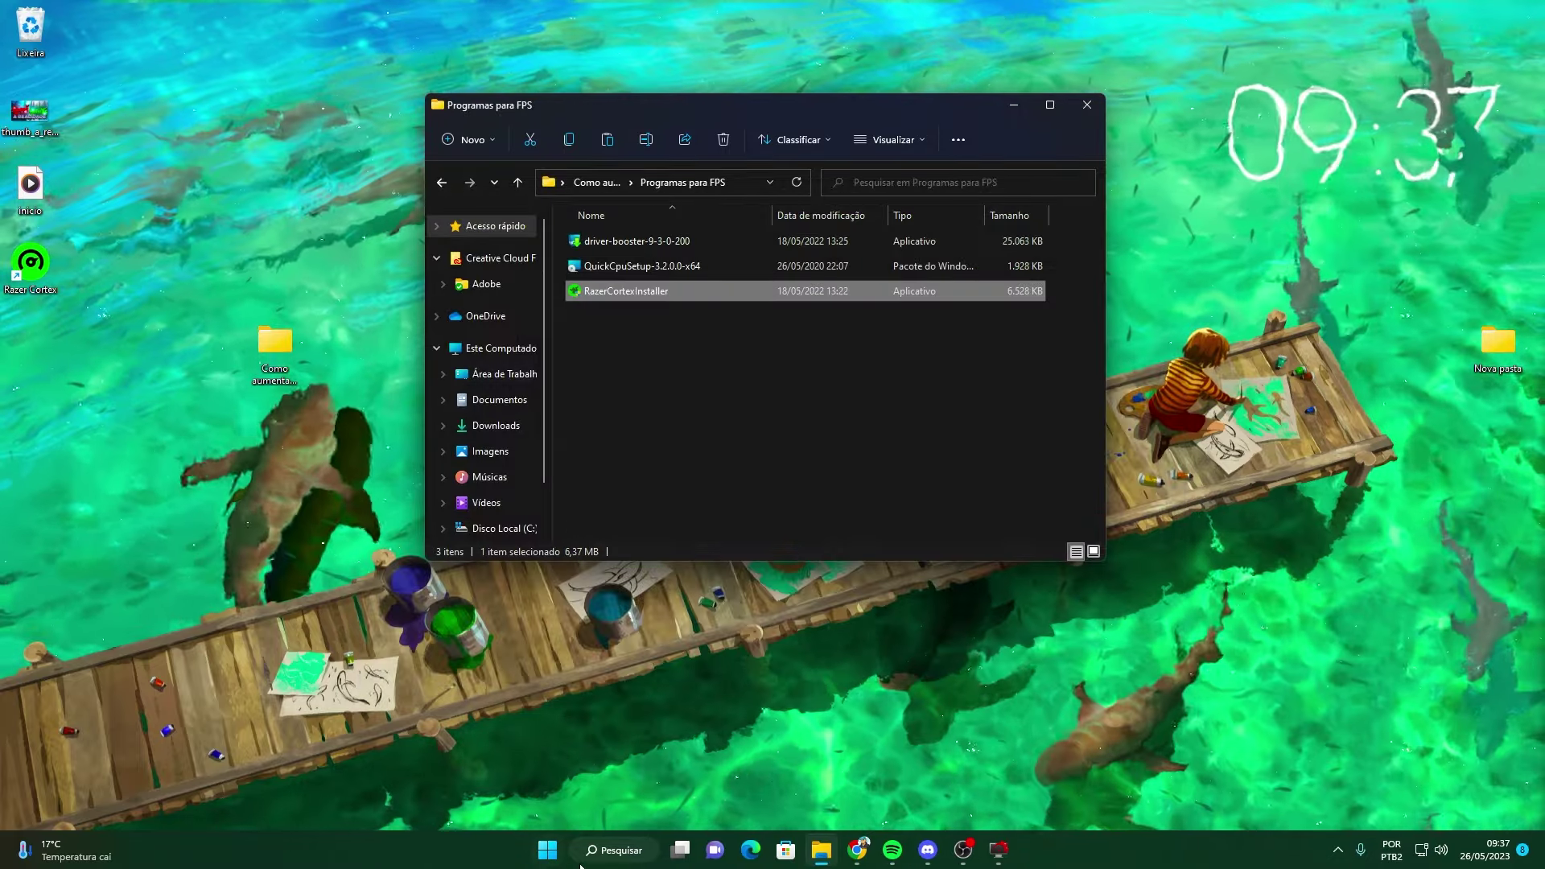
- Search Windows for desis and open the Aplicativos e recursos settings
click(611, 850)
text(di)
key(BackSpace)
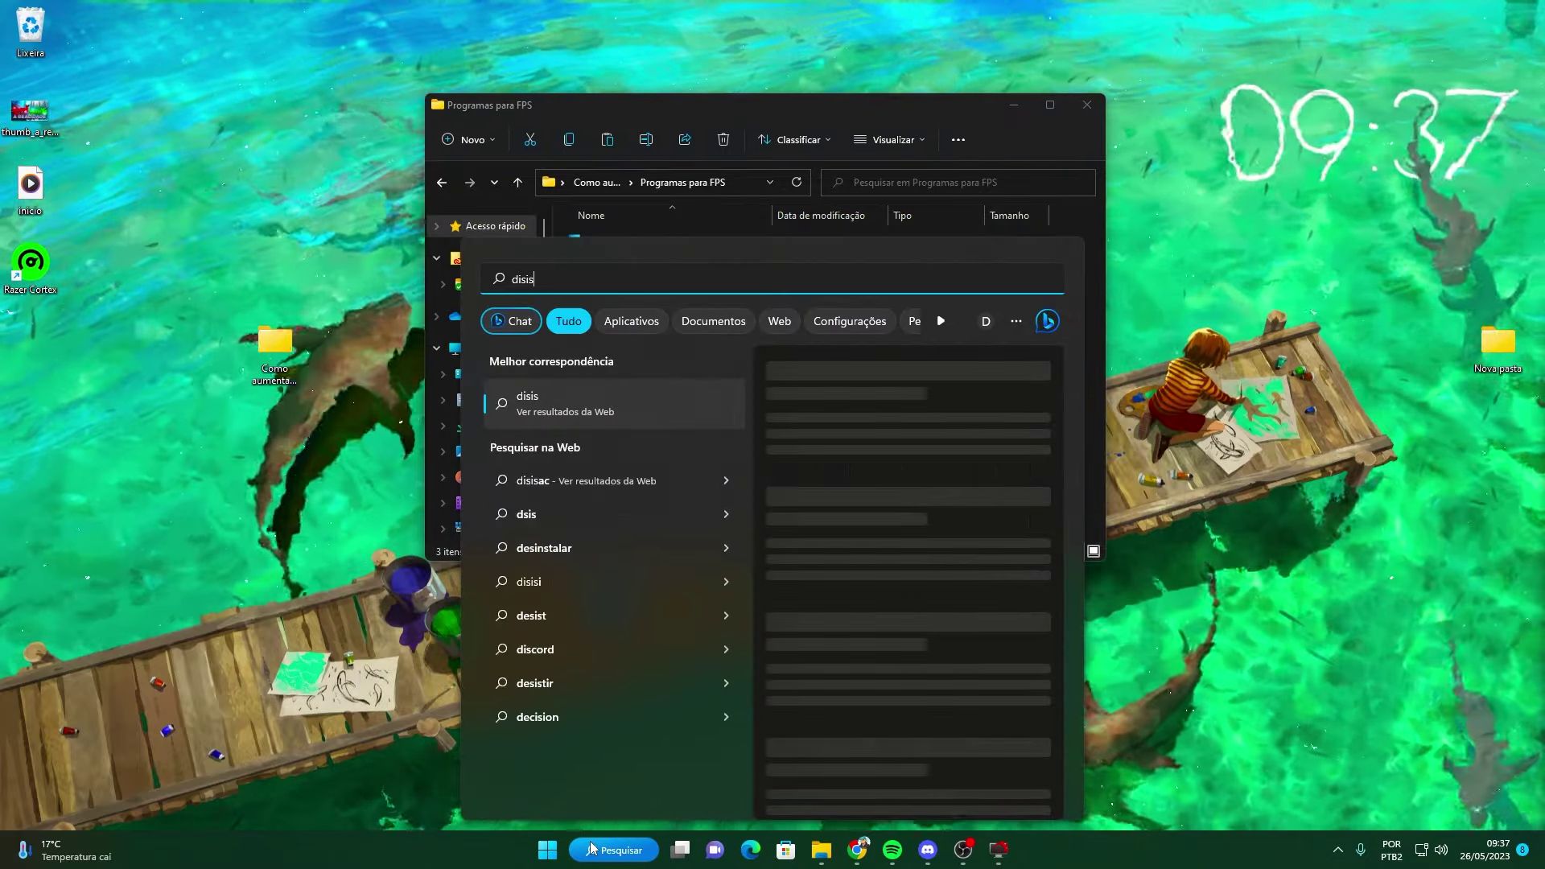
text(esis)
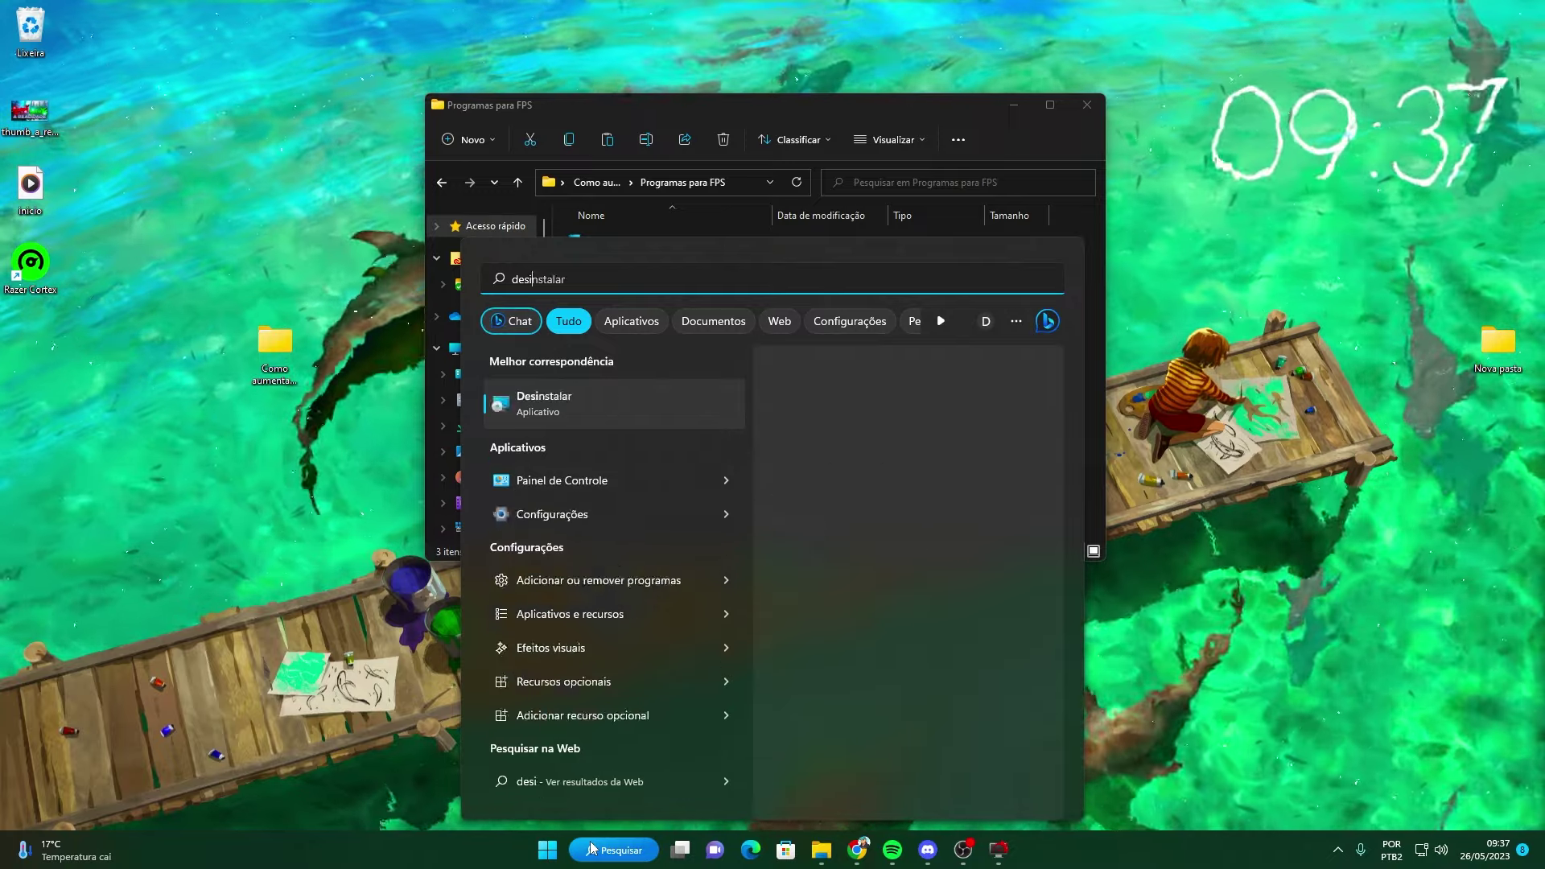
key(BackSpace)
key(BackSpace)
key(BackSpace)
key(BackSpace)
key(BackSpace)
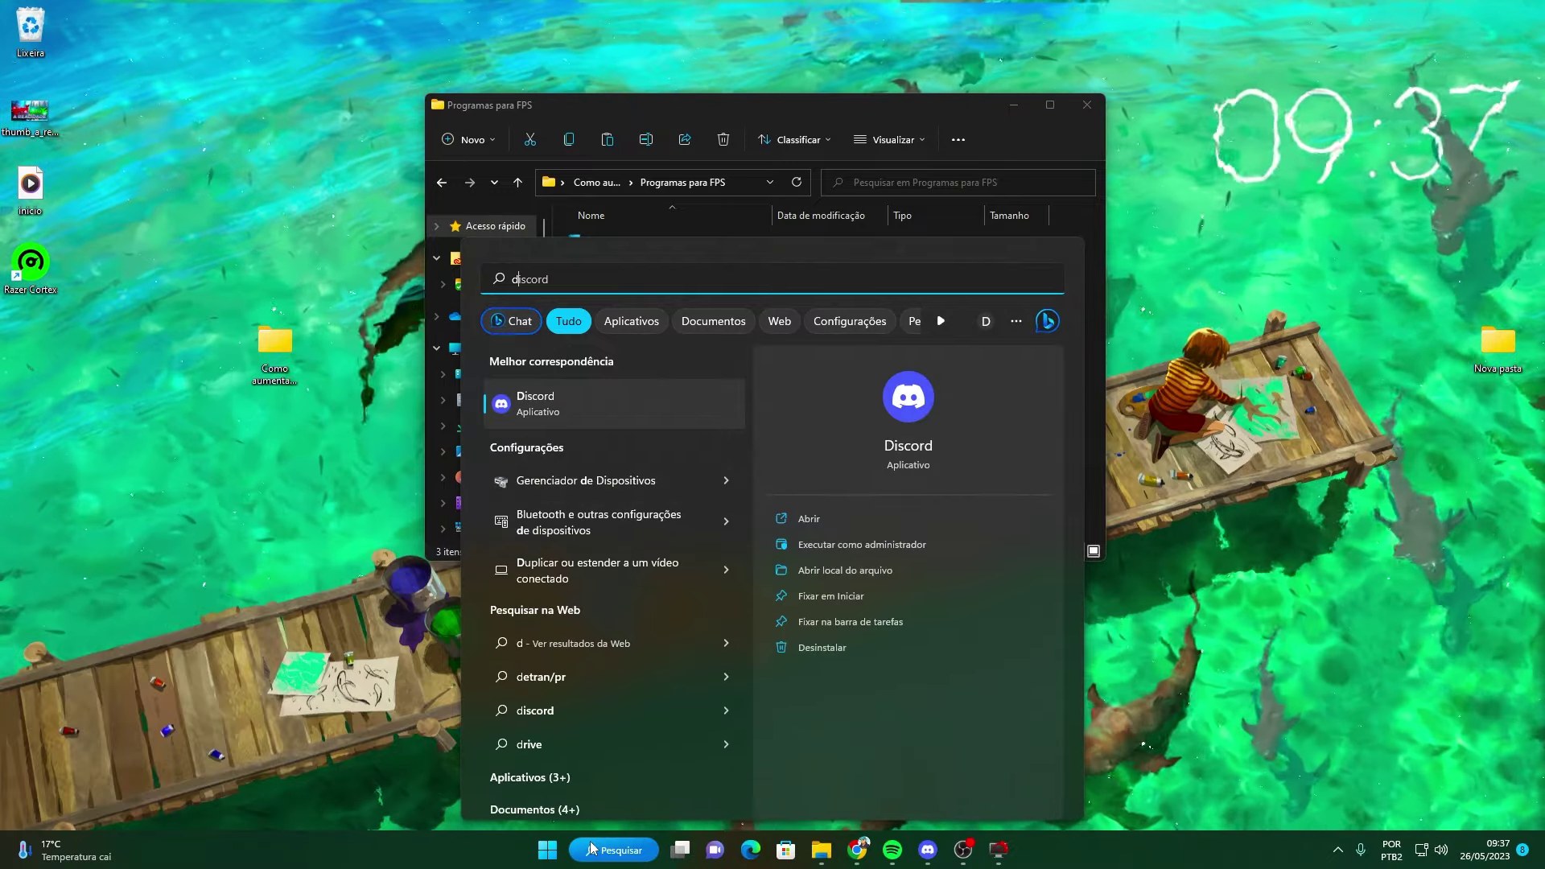
text(desis)
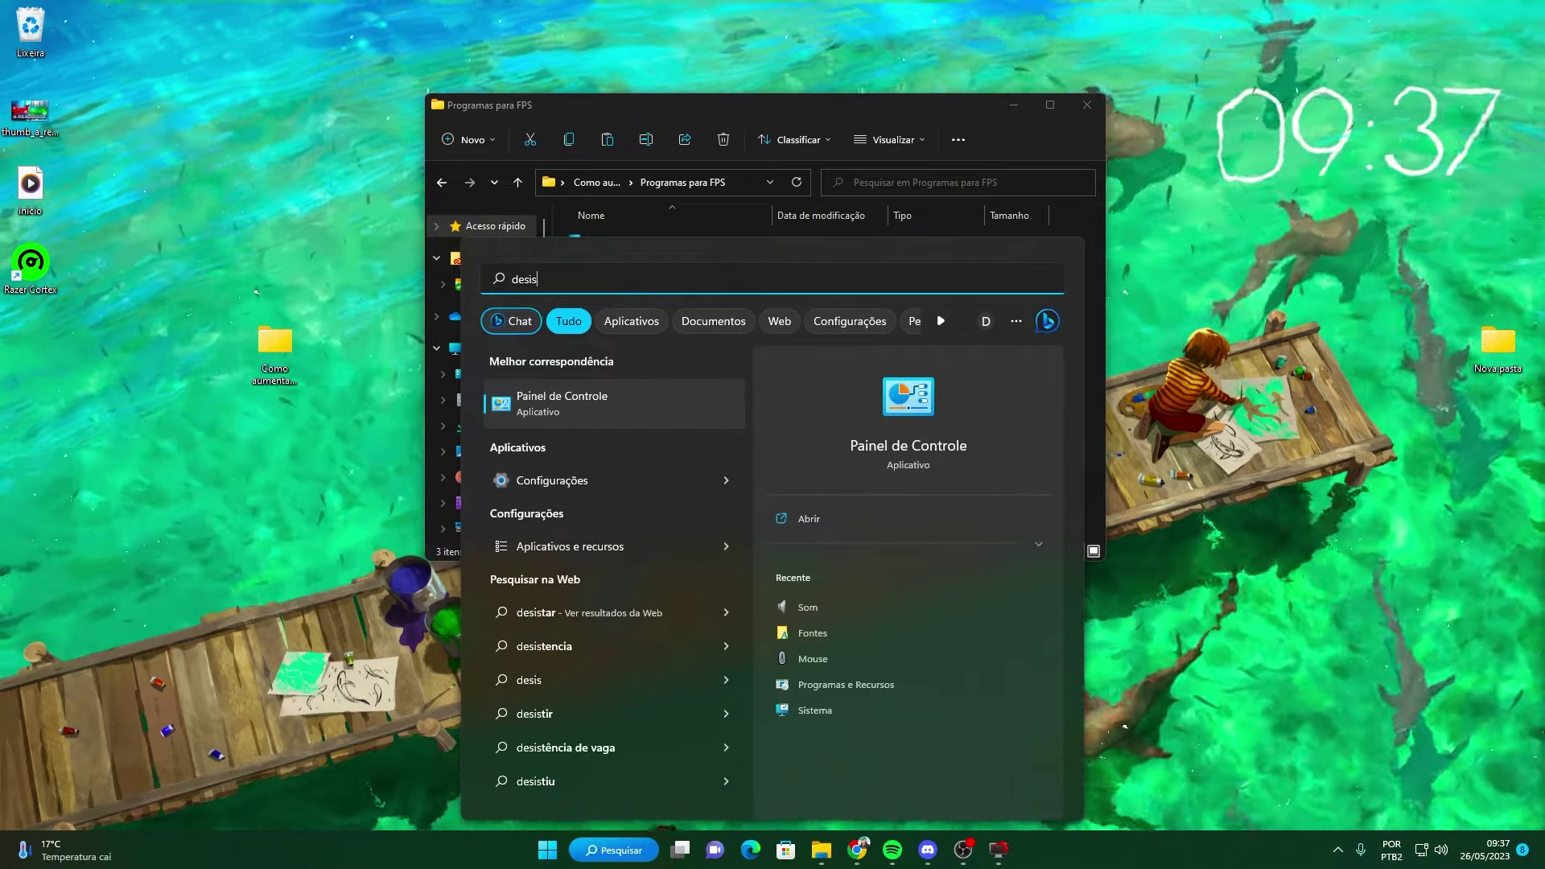
click(611, 546)
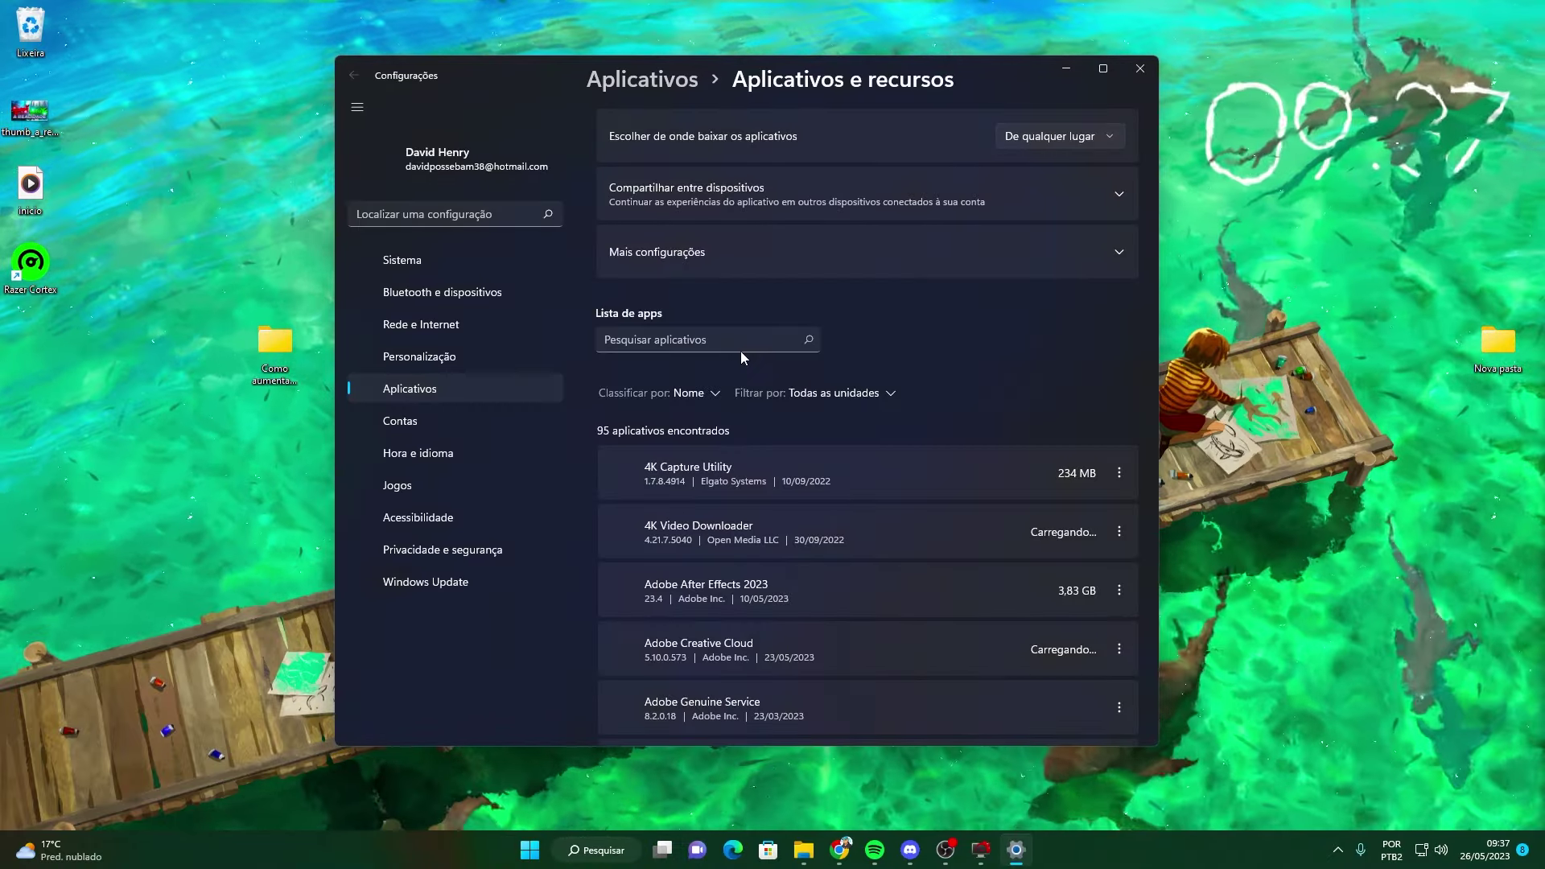
- Filter the installed apps by razer, start uninstalling Razer Cortex, allow the uninstaller to run and close Settings
click(747, 474)
text(razer)
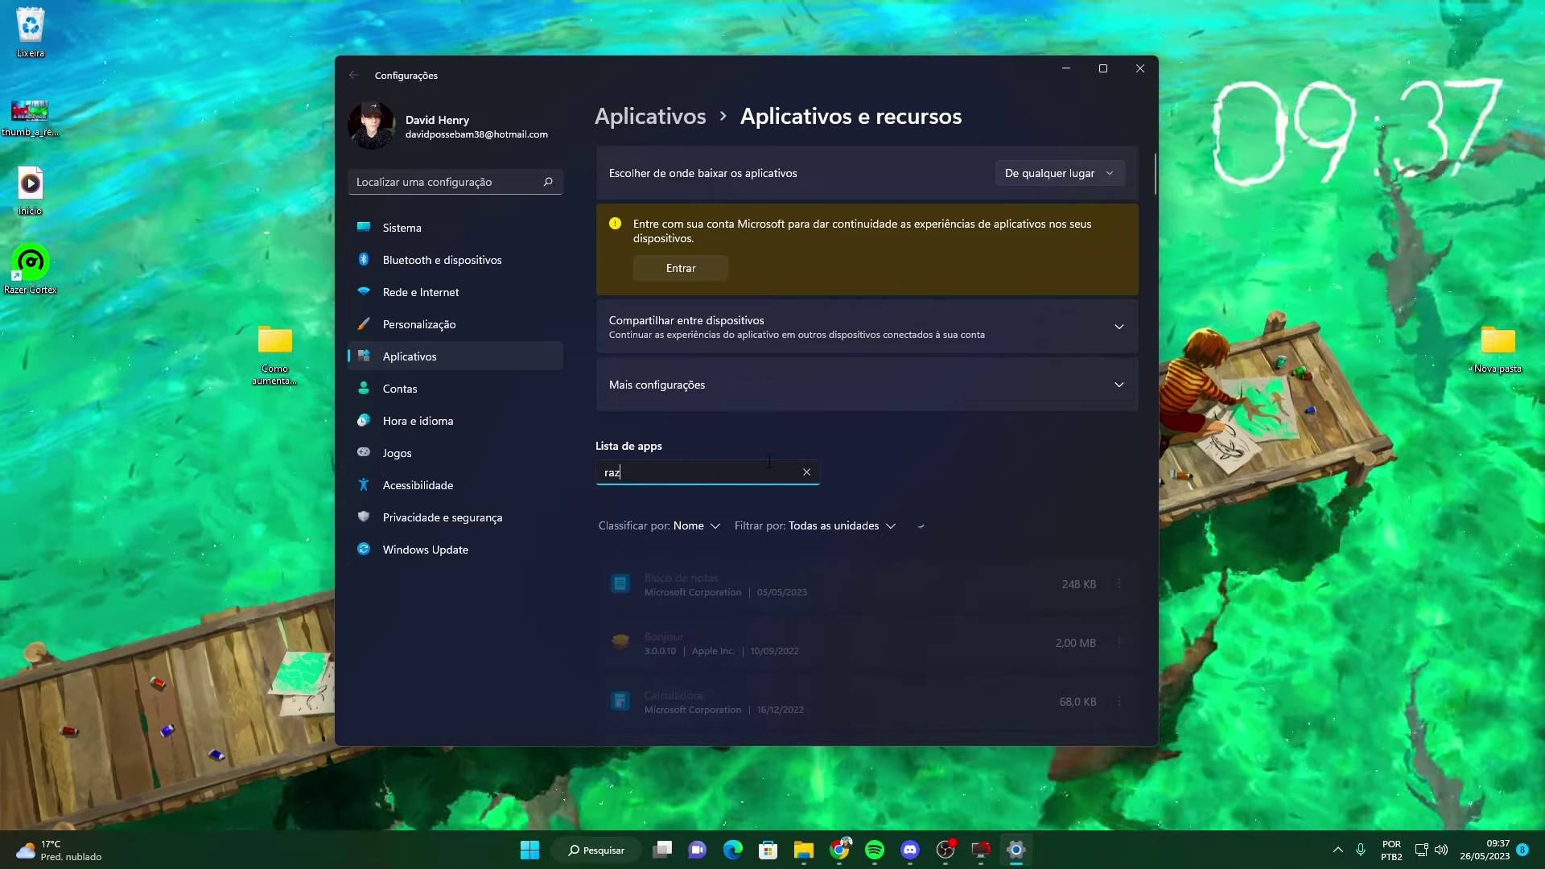
click(1119, 605)
click(1007, 667)
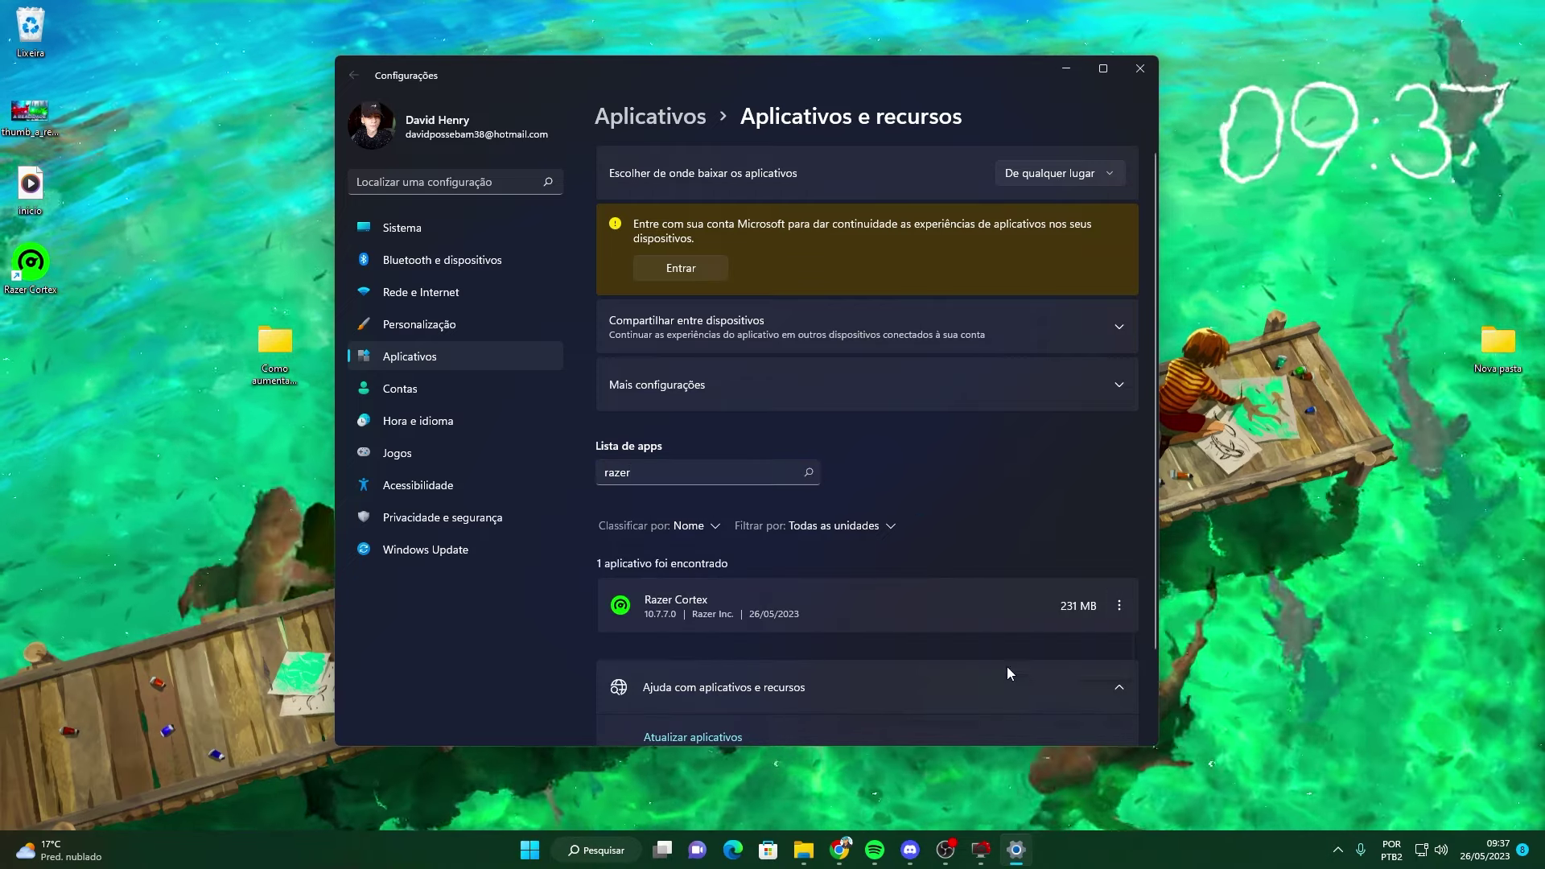
click(1094, 649)
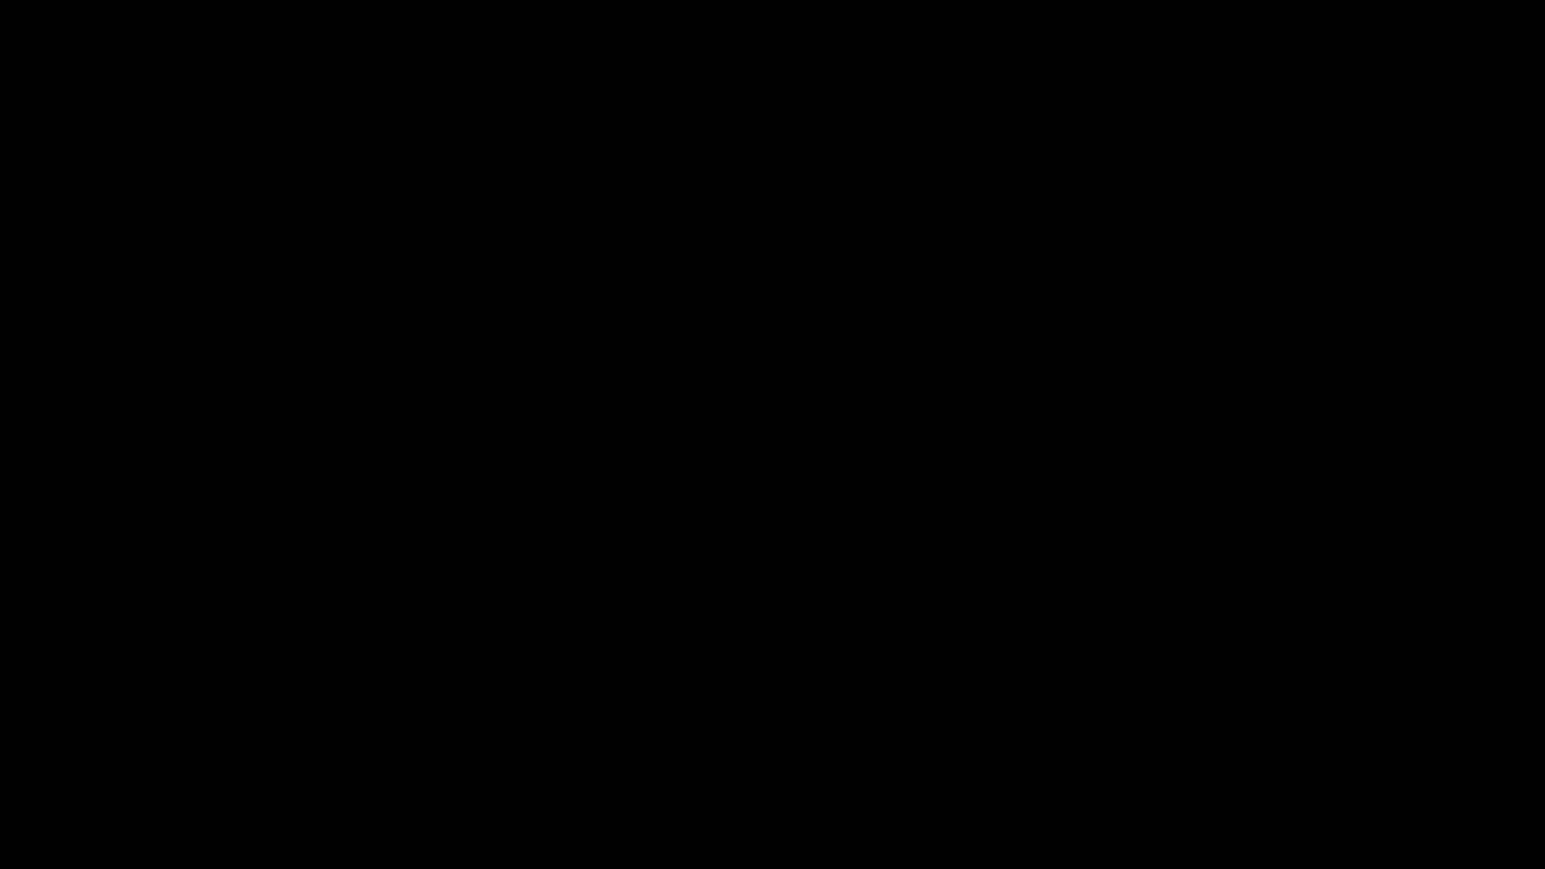
click(1049, 325)
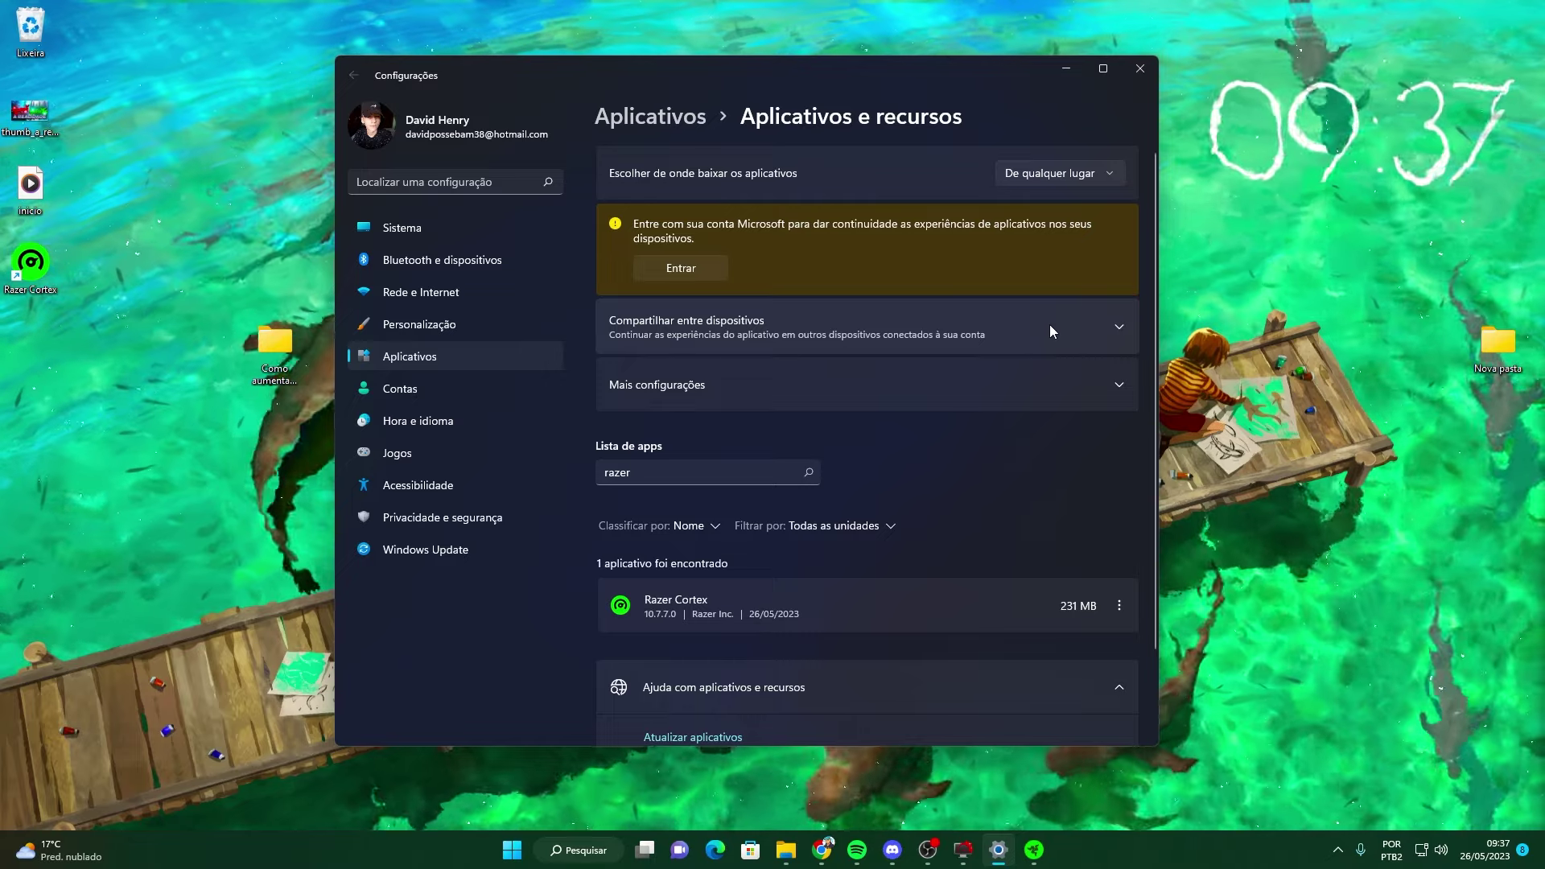
click(1142, 69)
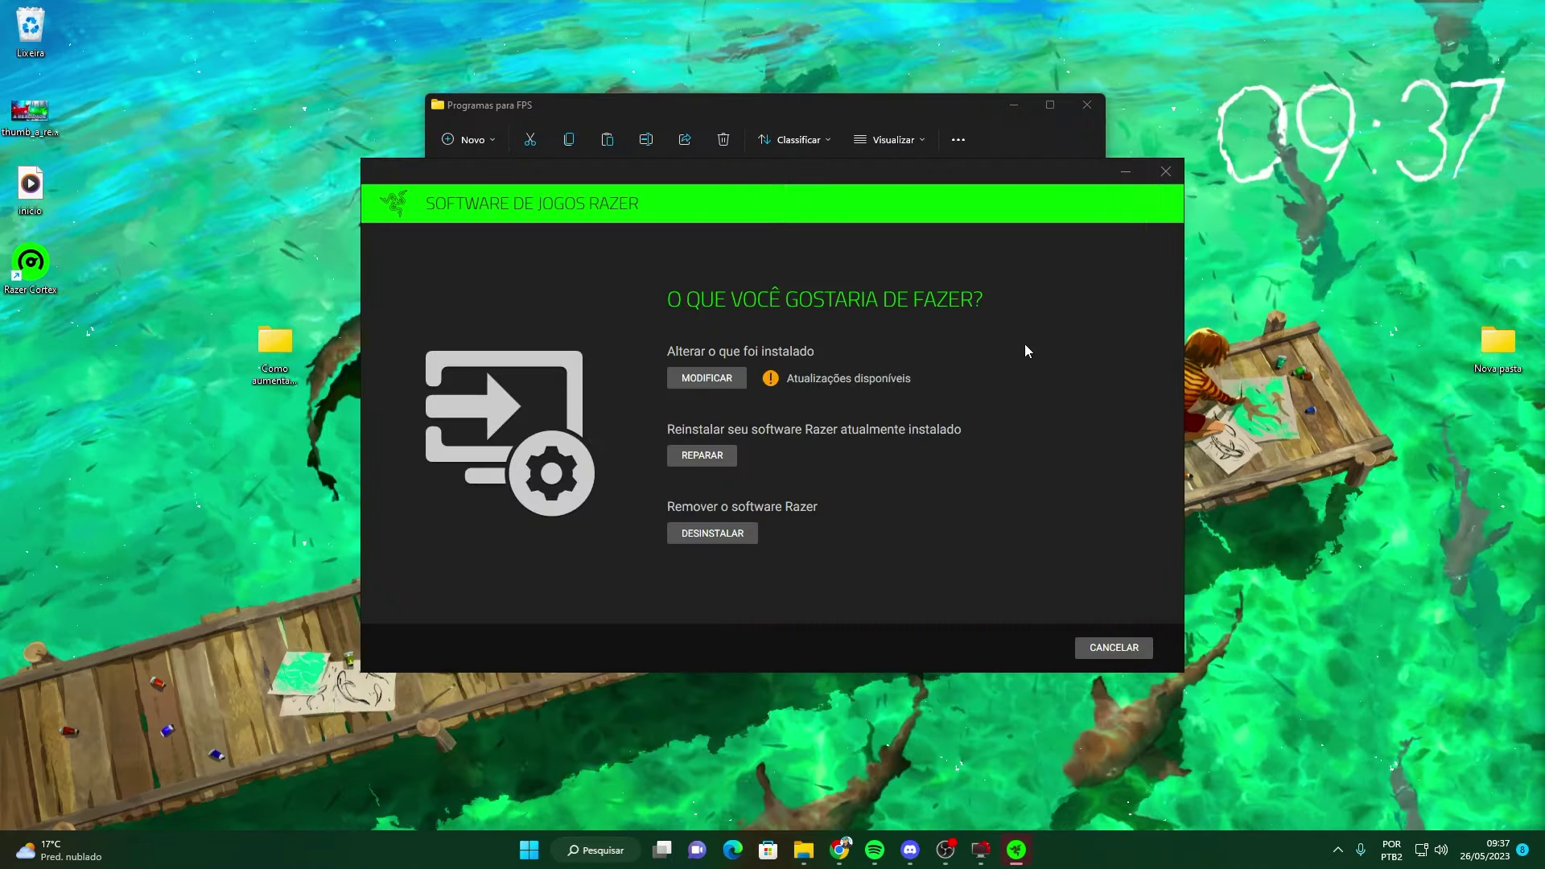
- Choose to remove Razer software in the uninstaller, select Razer Cortex and confirm its removal
click(713, 534)
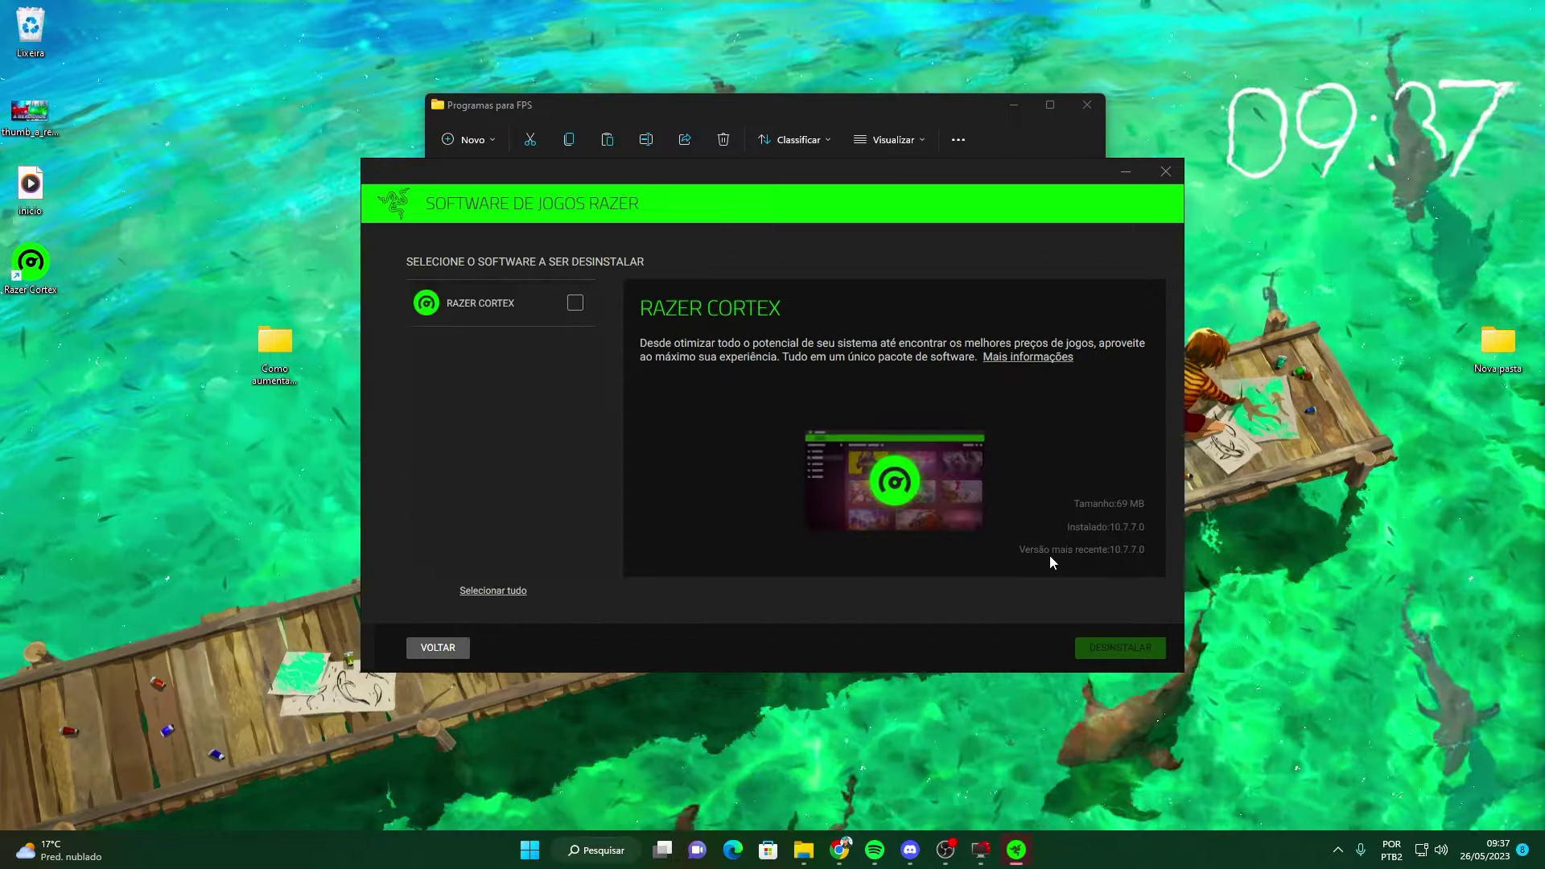
click(1076, 650)
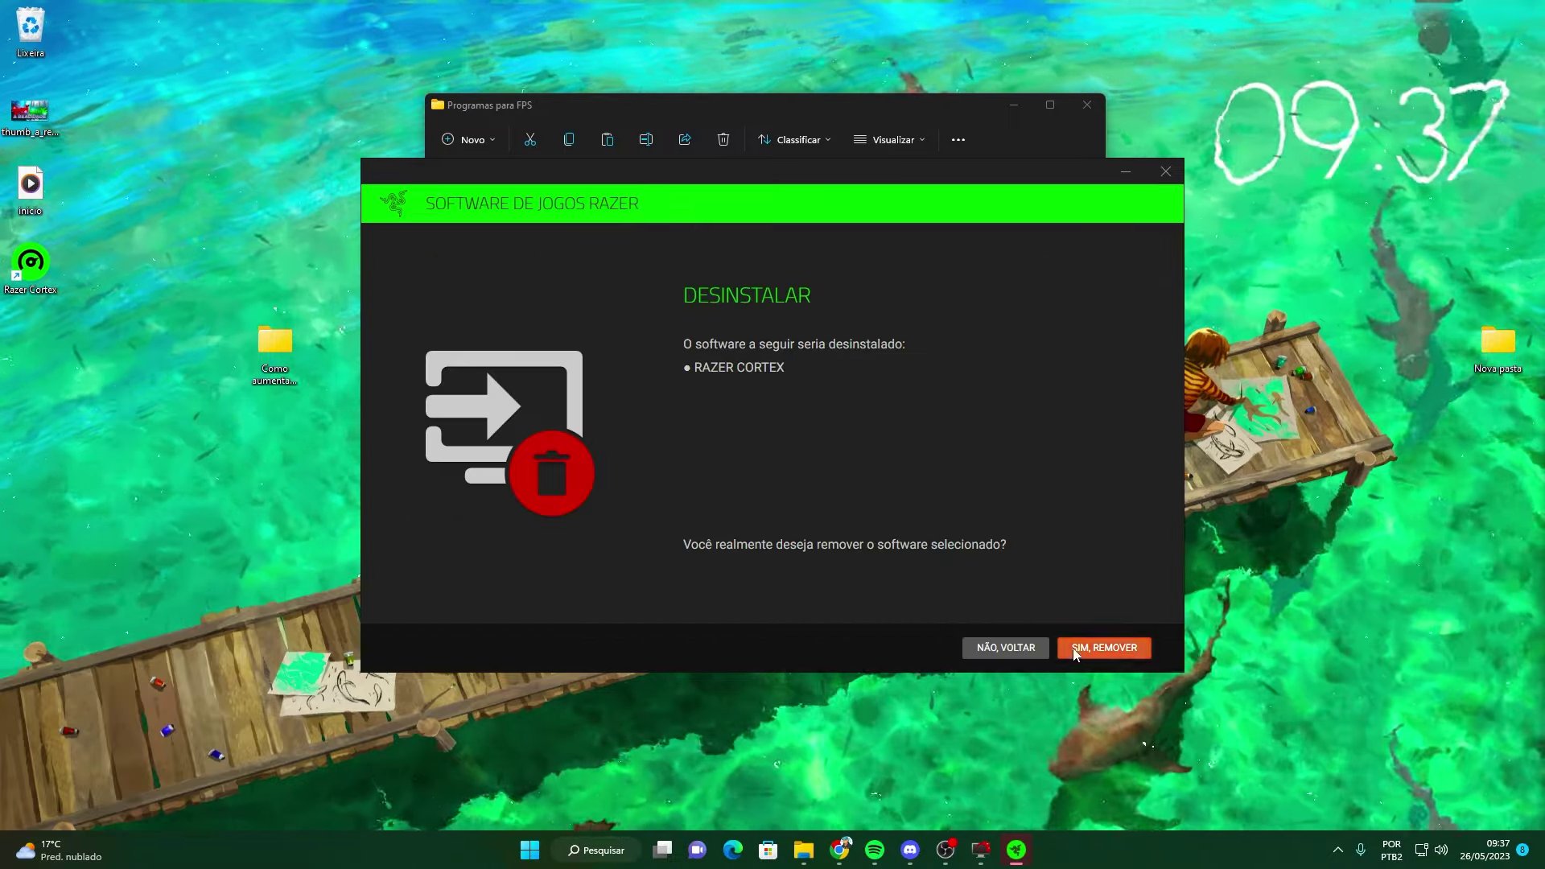
click(1125, 657)
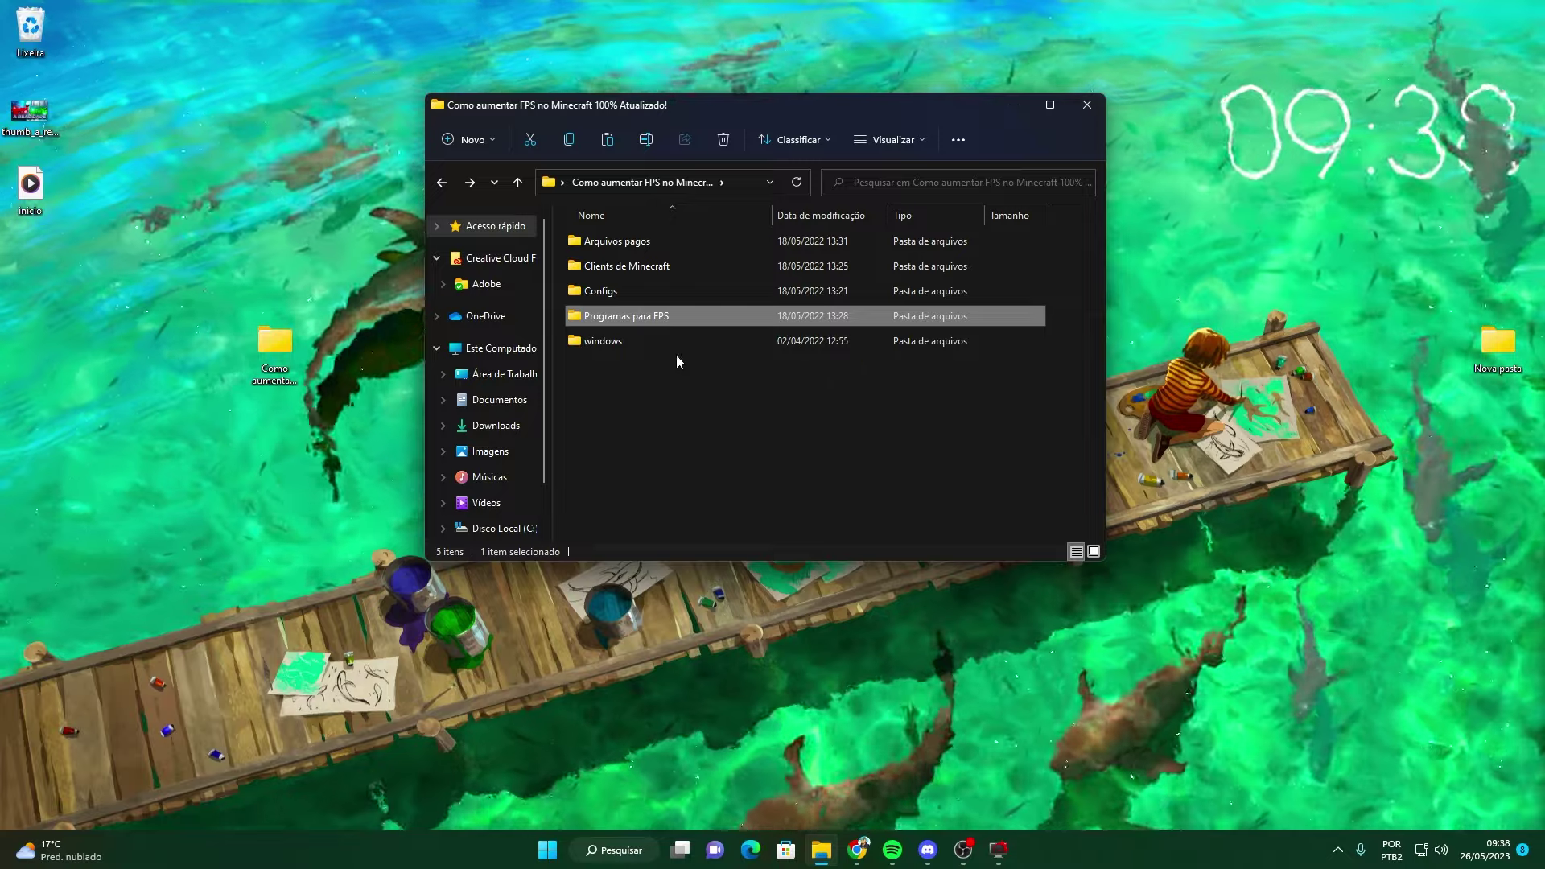
- Open the windows folder inside the Minecraft FPS optimization folder
double_click(664, 344)
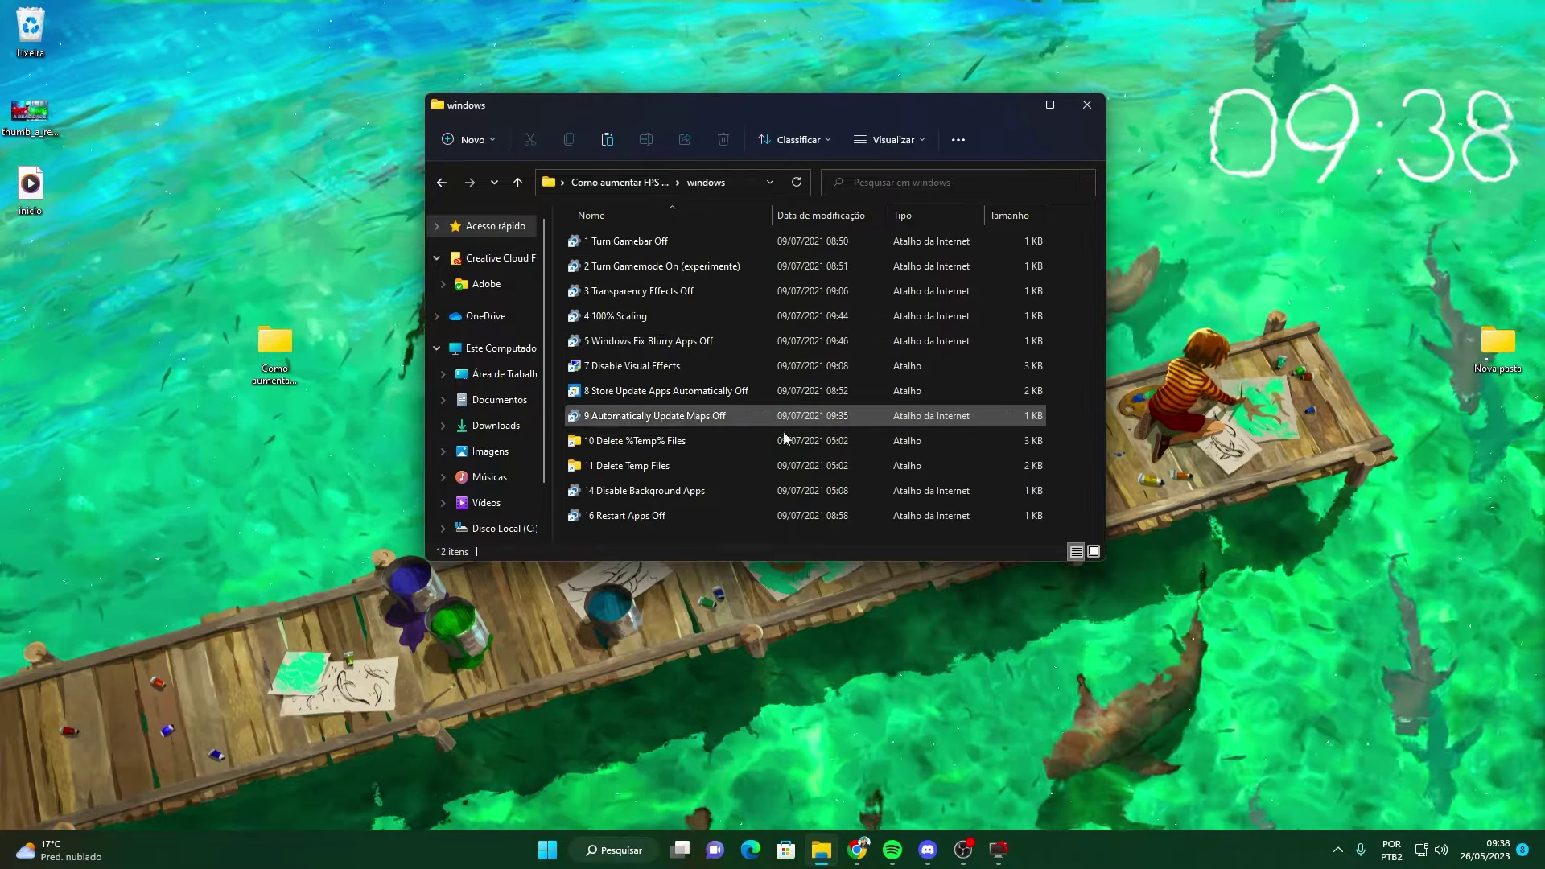
- Delete everything in the folder opened by the 10 Delete %Temp% Files shortcut, skipping items in use, and return to the windows folder
double_click(697, 436)
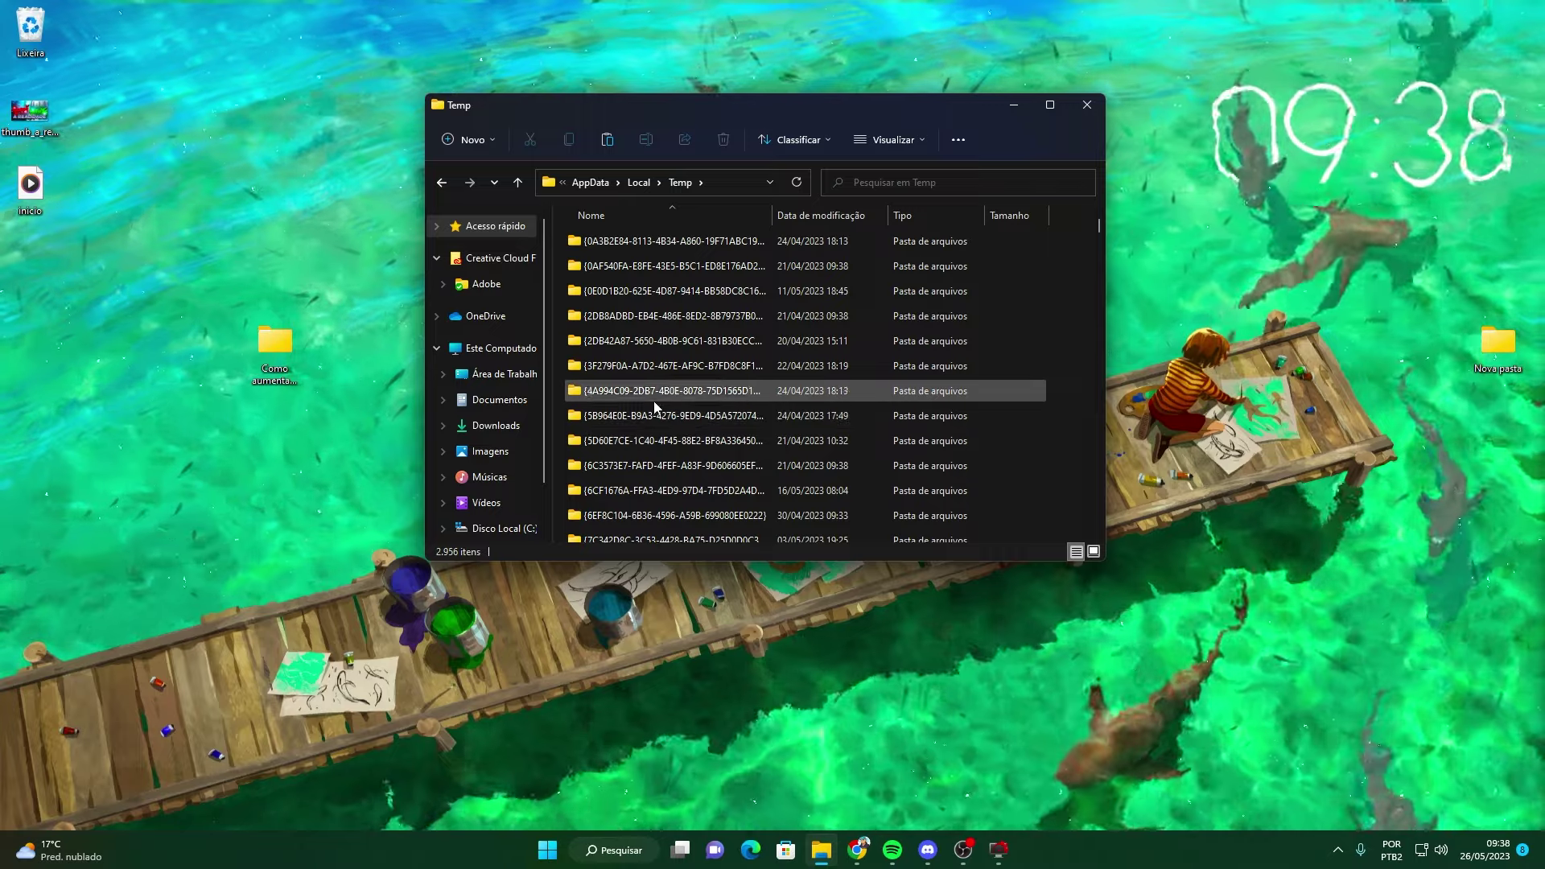
key(alt+Left)
double_click(630, 443)
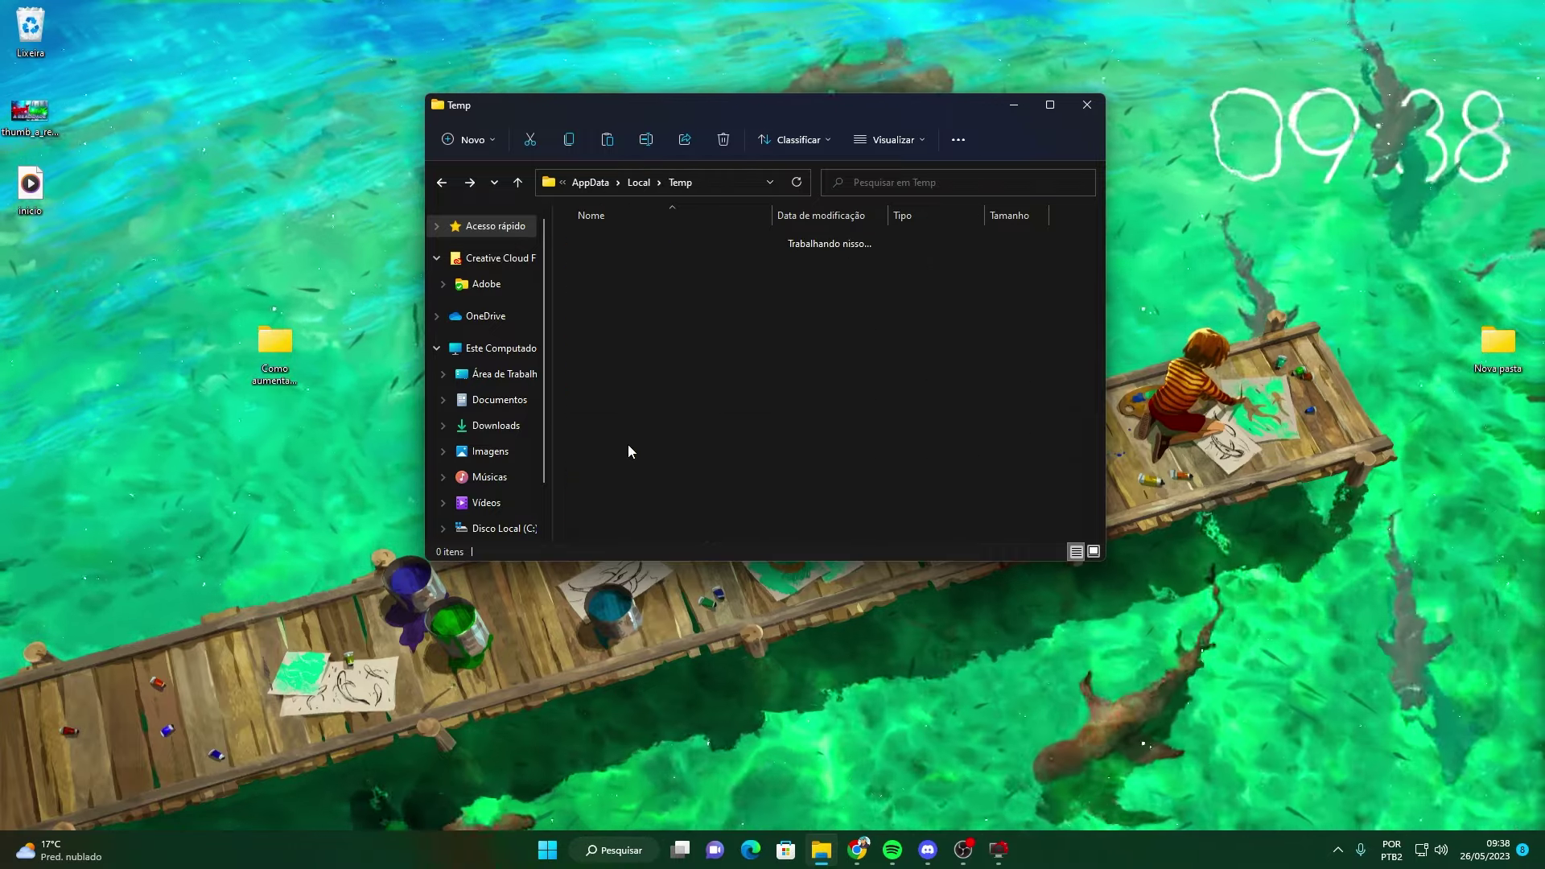
key(ctrl+a)
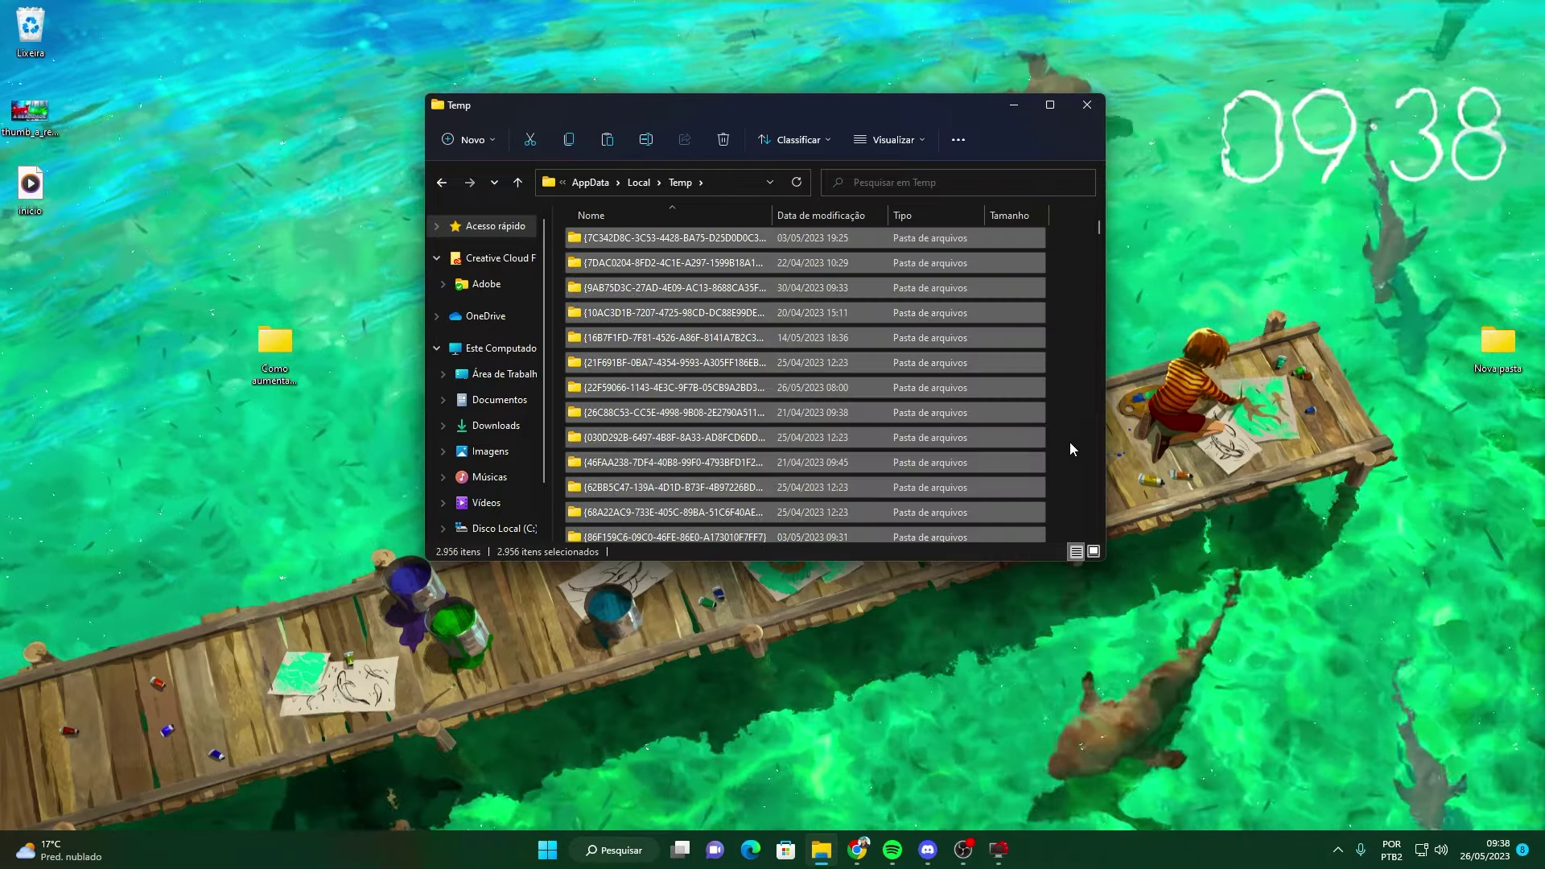
key(Delete)
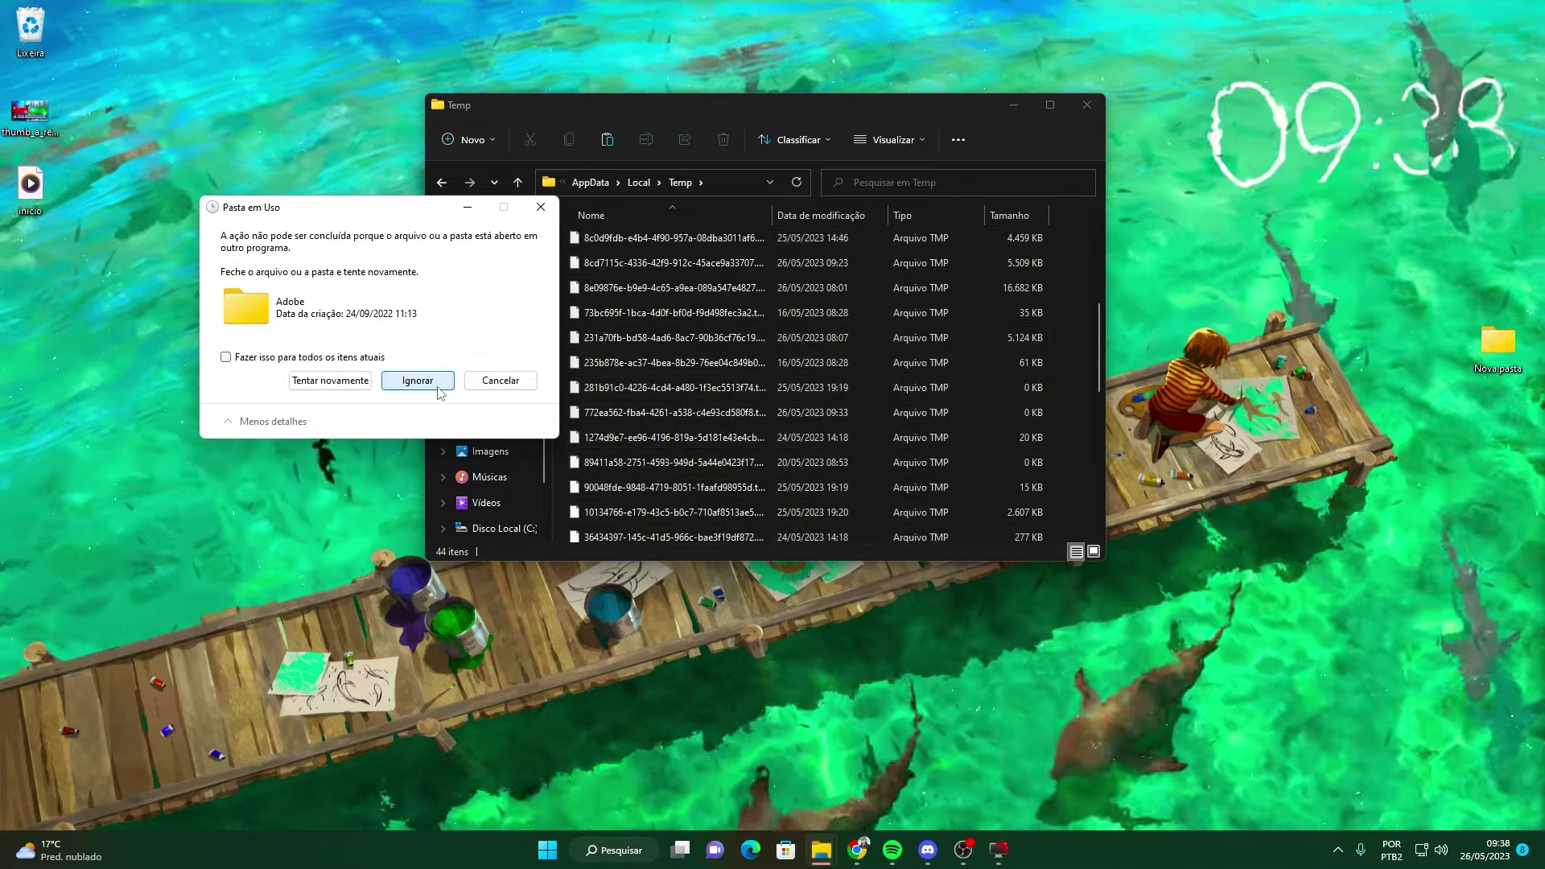
click(438, 387)
click(445, 385)
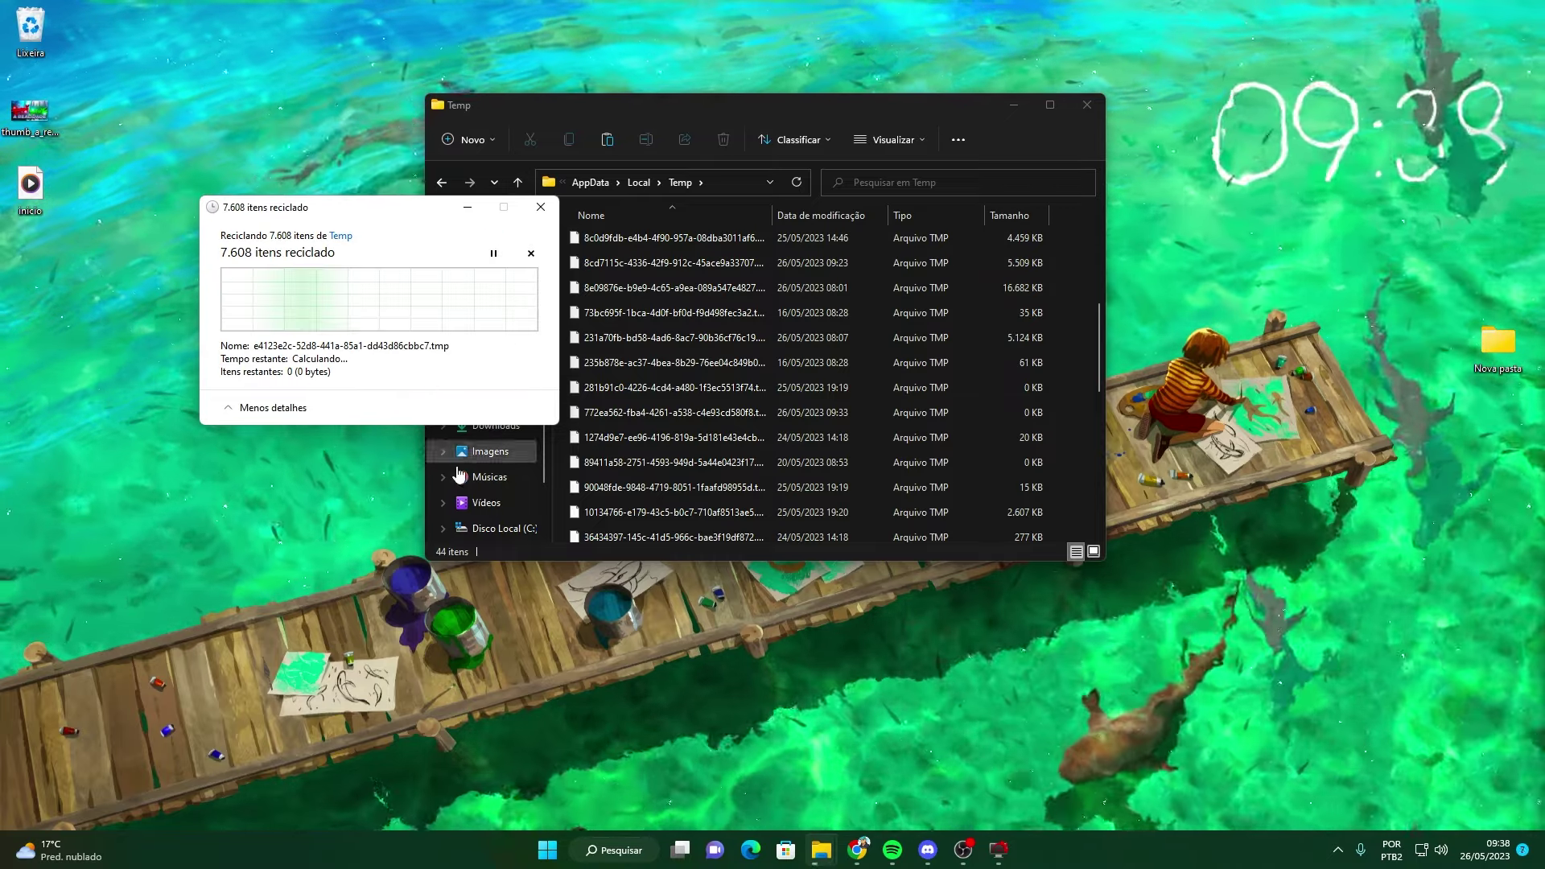
click(1509, 637)
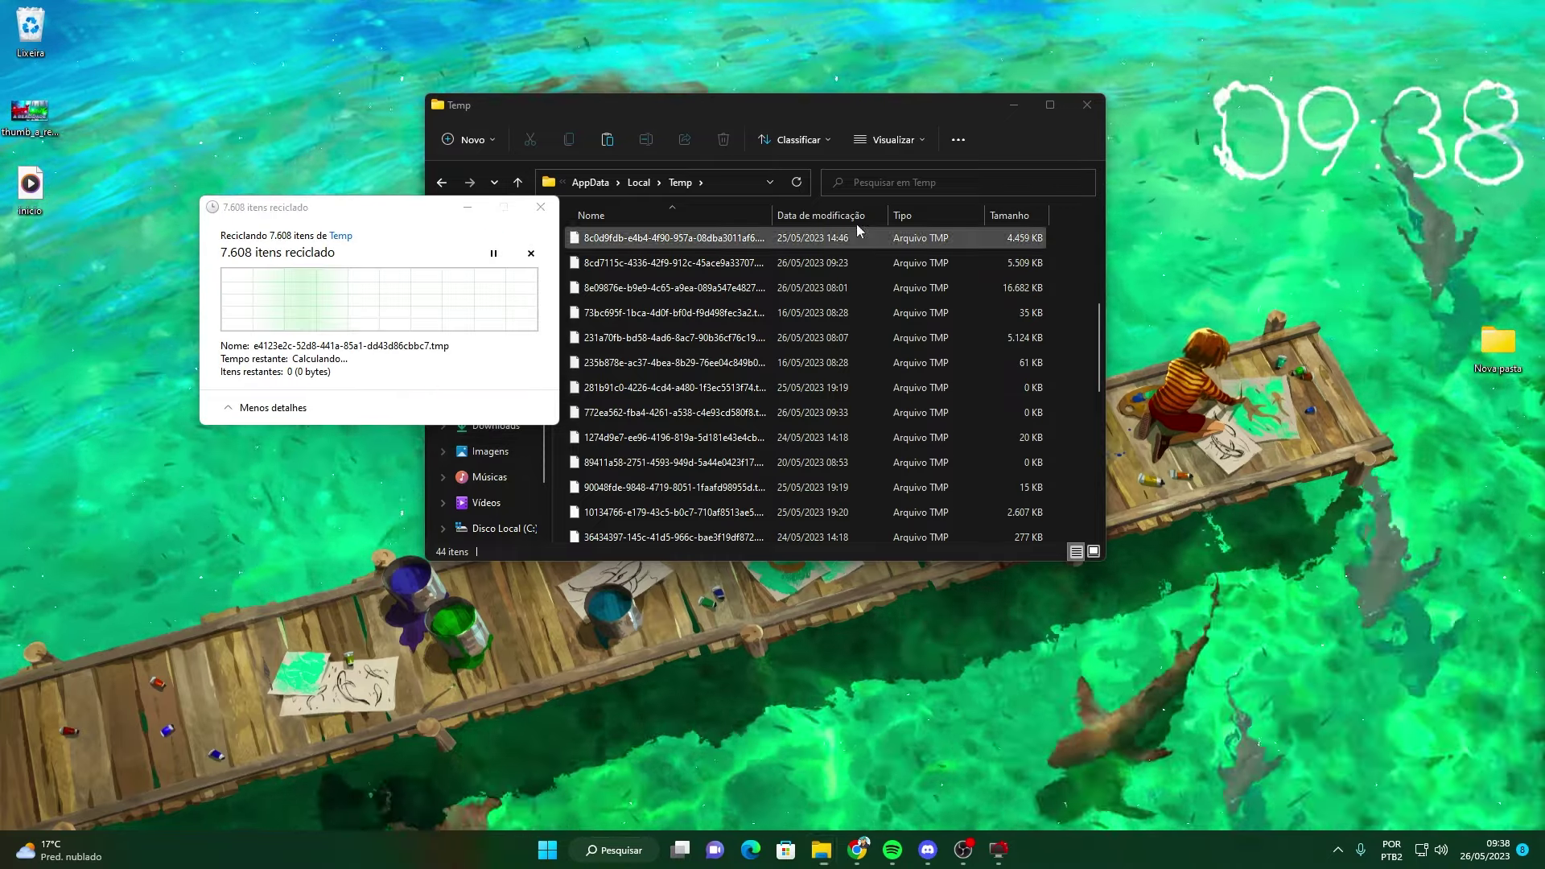
drag(522, 288, 407, 251)
click(441, 181)
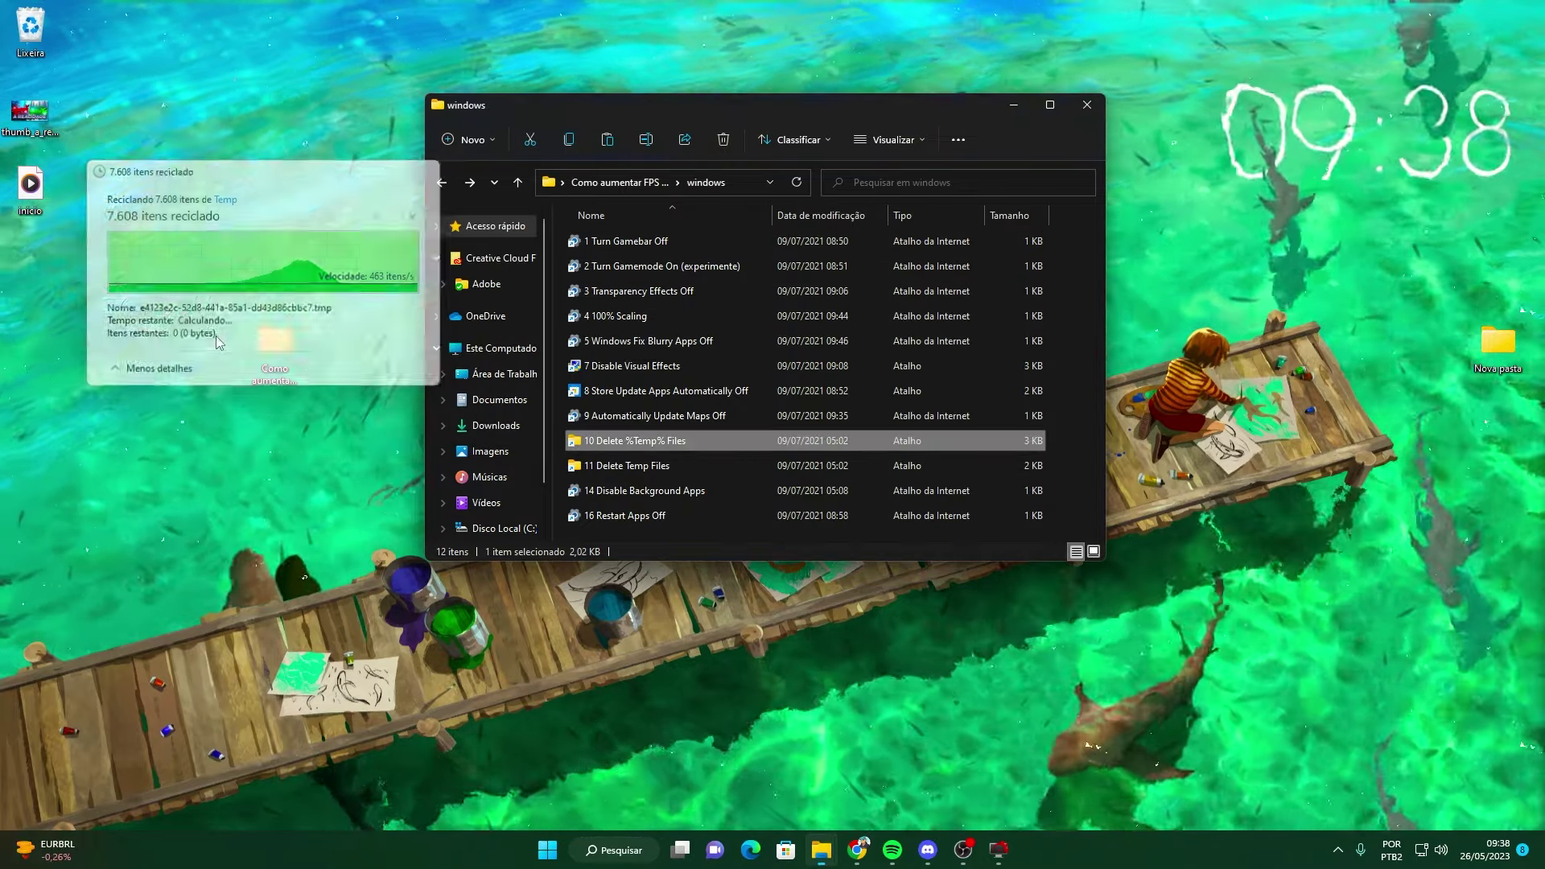
- Delete everything in the Windows Temp folder via 11 Delete Temp Files, skipping all items in use, and return to the windows folder
click(661, 467)
double_click(664, 470)
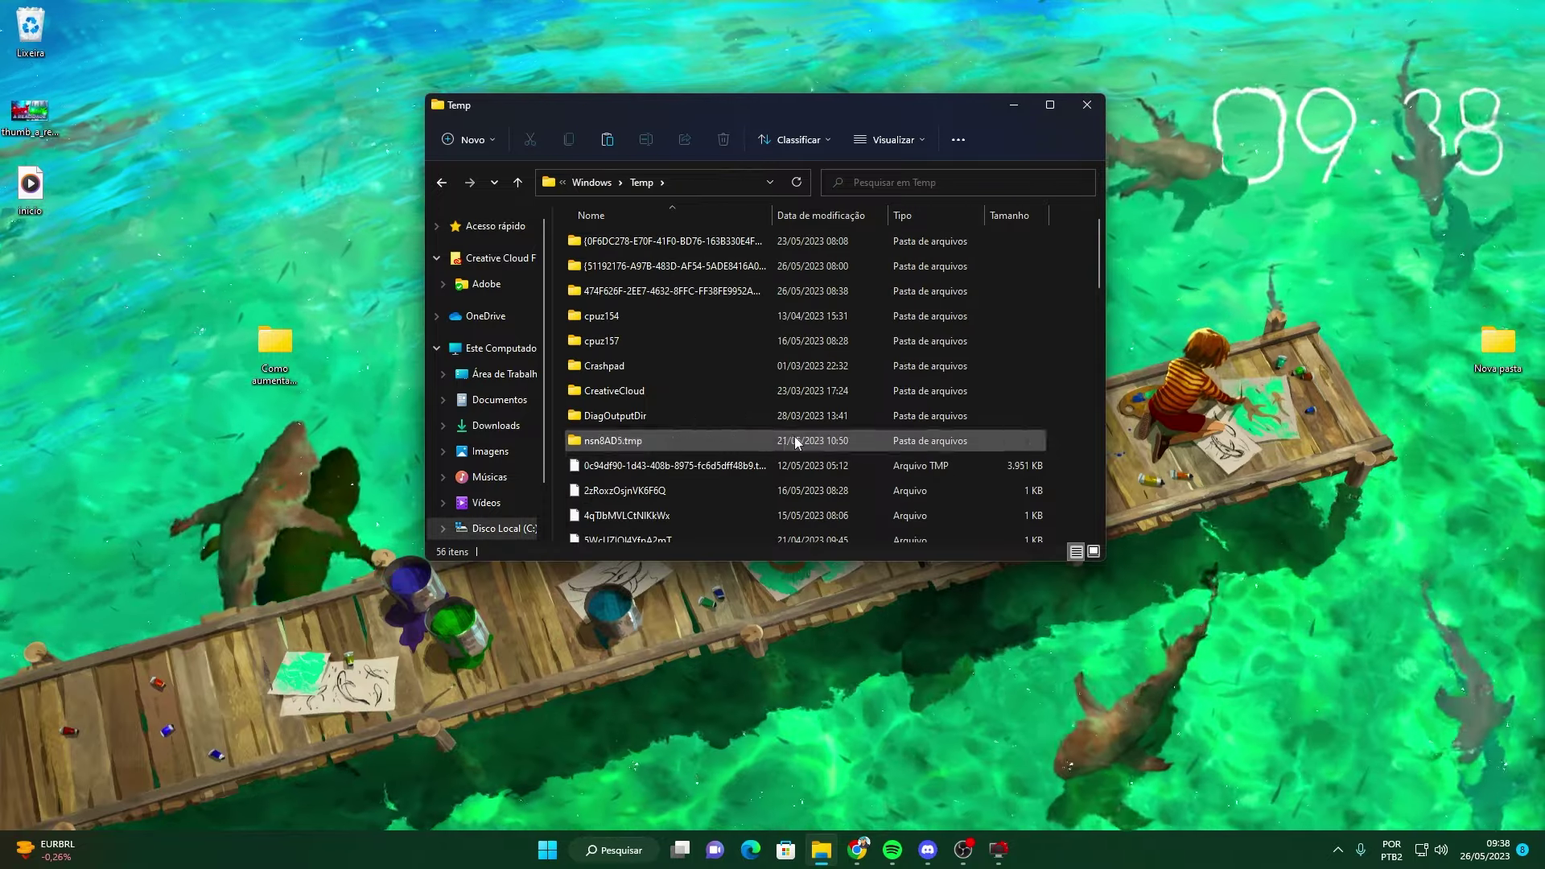
key(ctrl+a)
key(Delete)
click(619, 356)
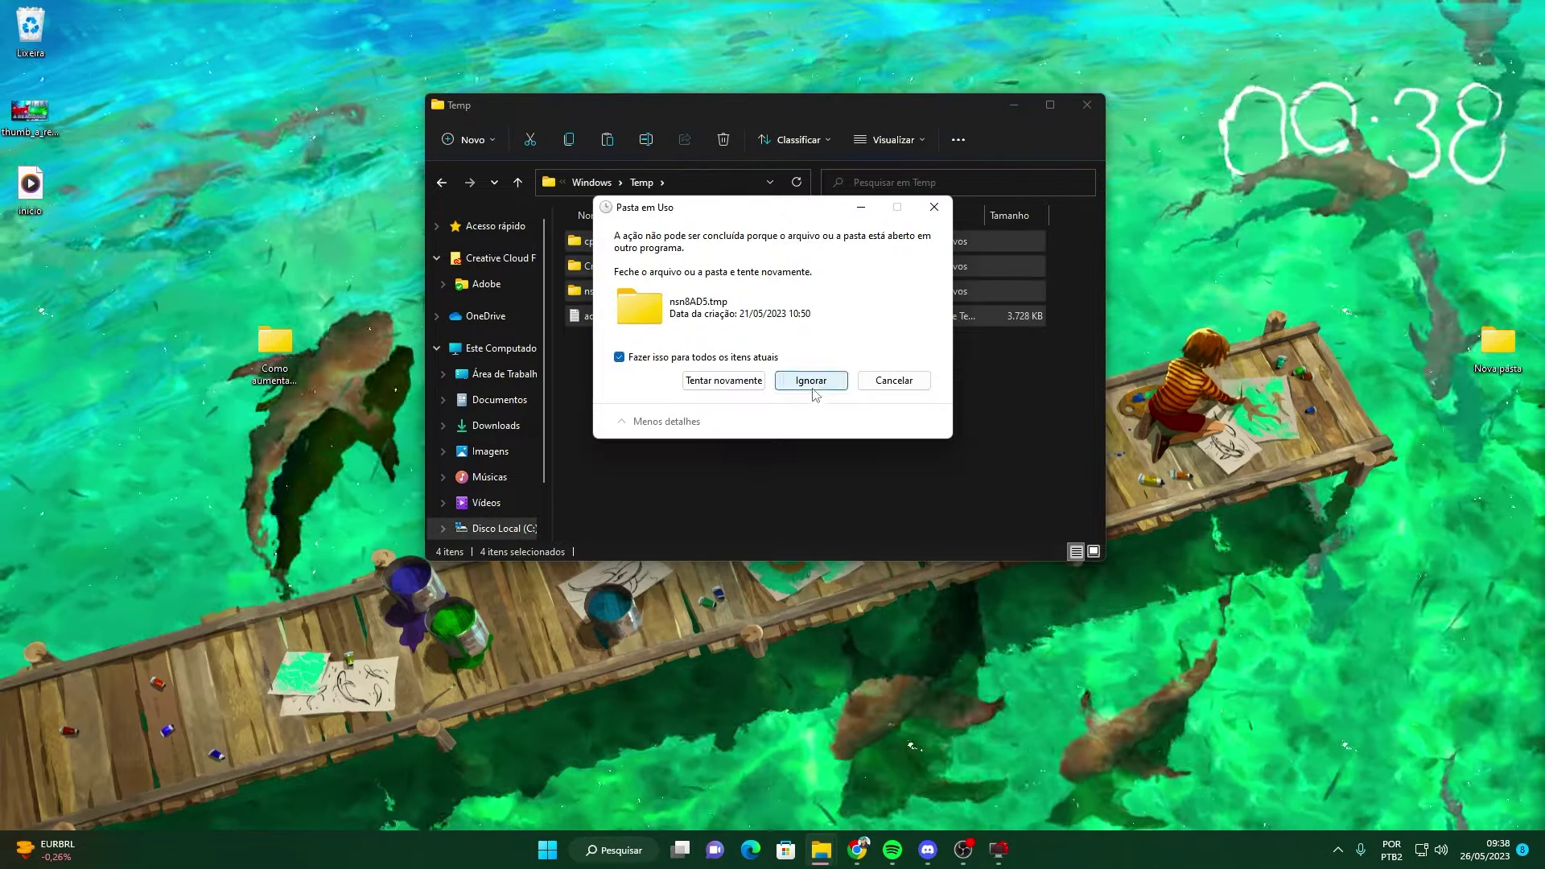
click(811, 379)
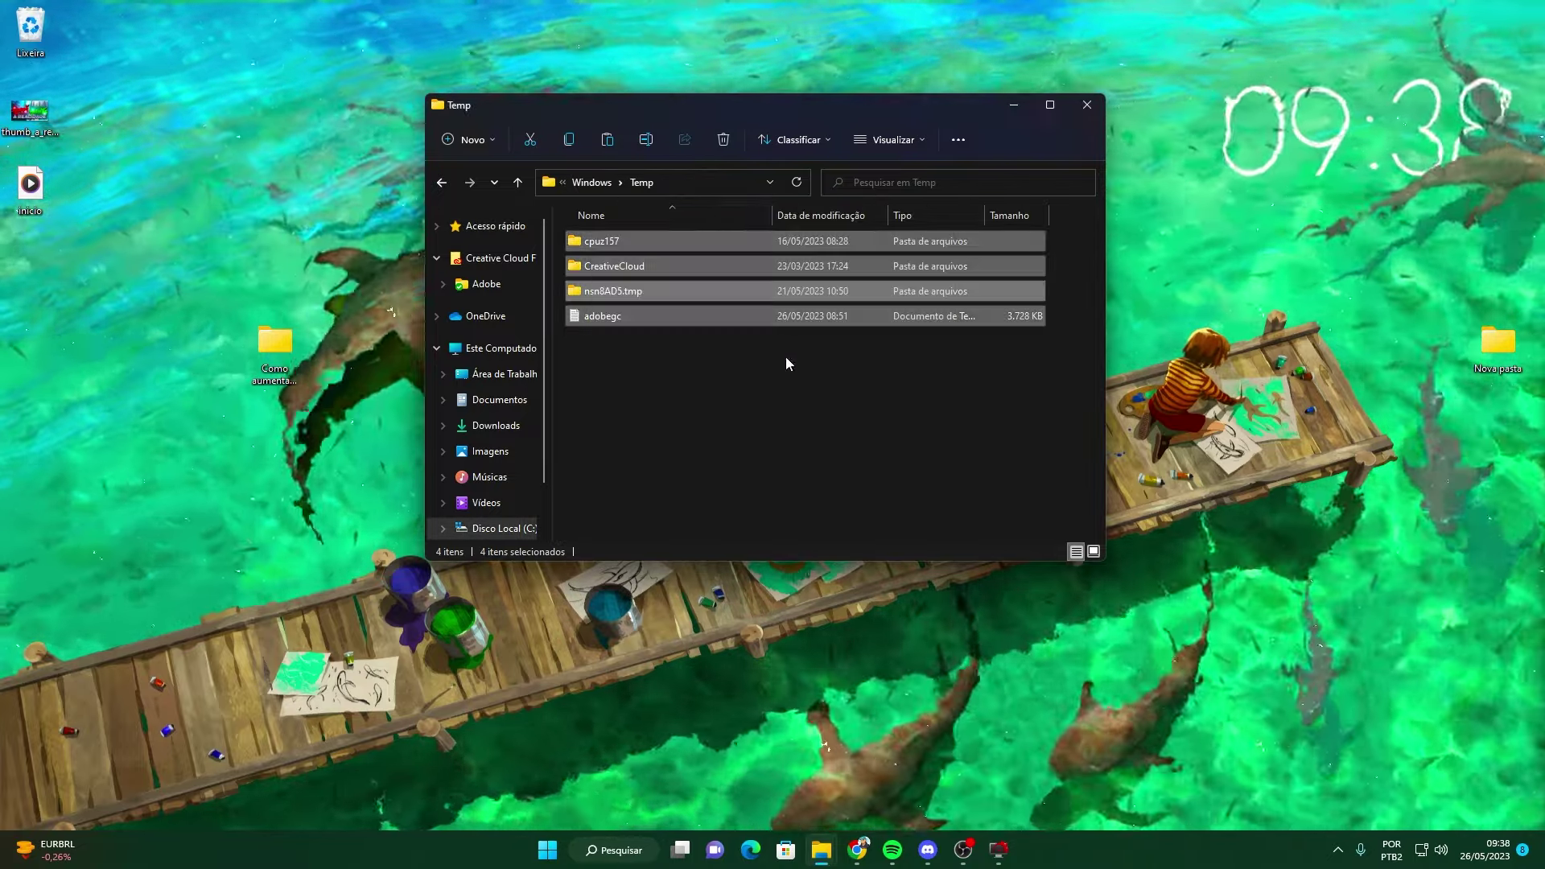
key(alt+Left)
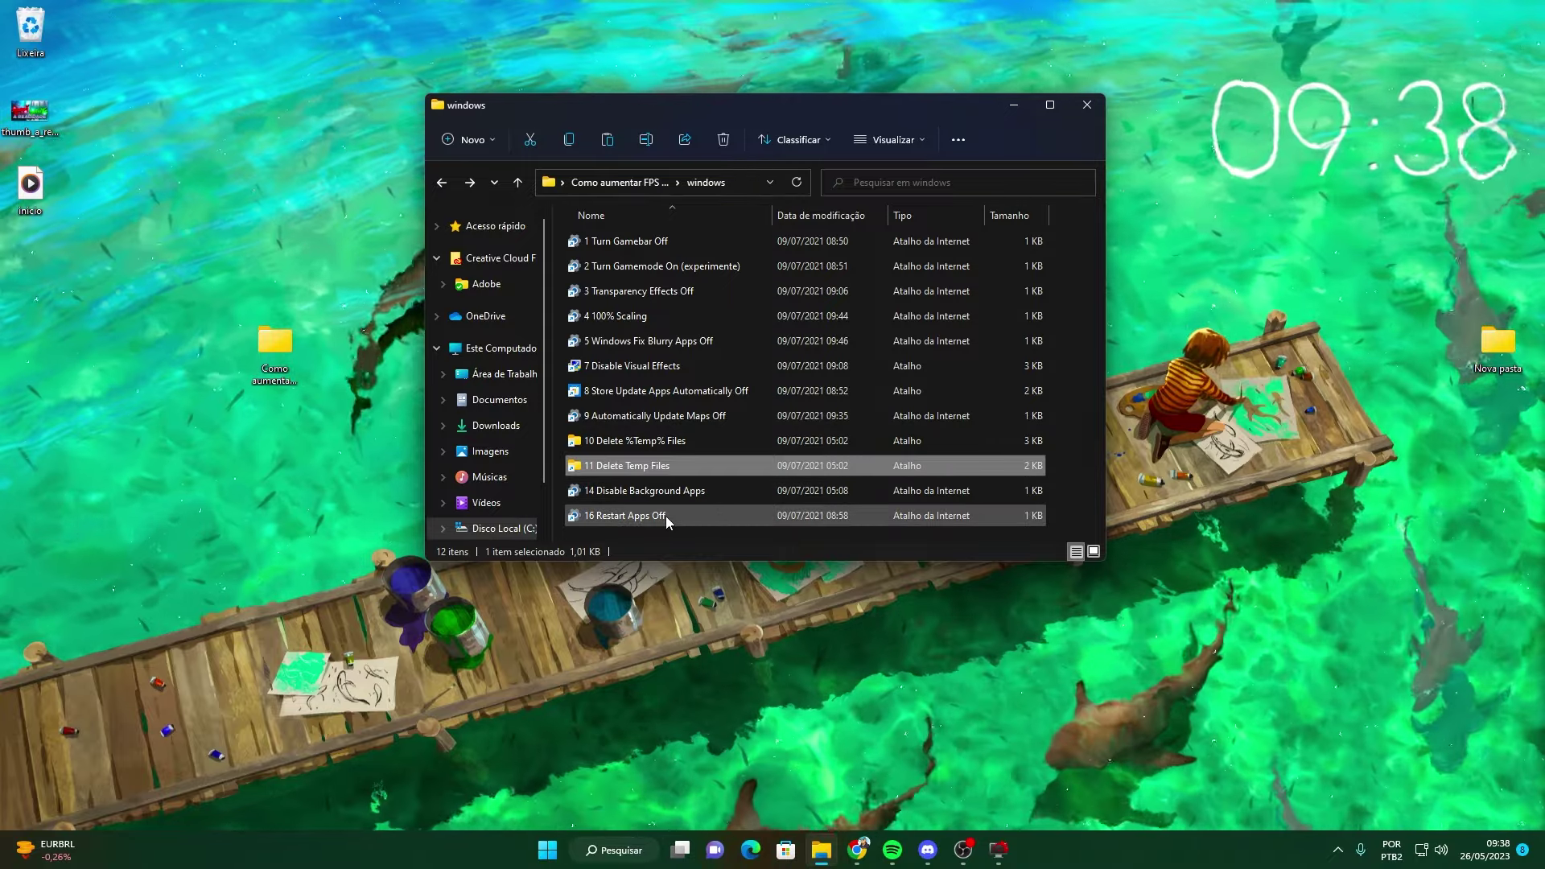
- Review the Xbox Game Bar and Modo de Jogo settings through shortcuts 1 and 2, closing Settings after each
double_click(646, 251)
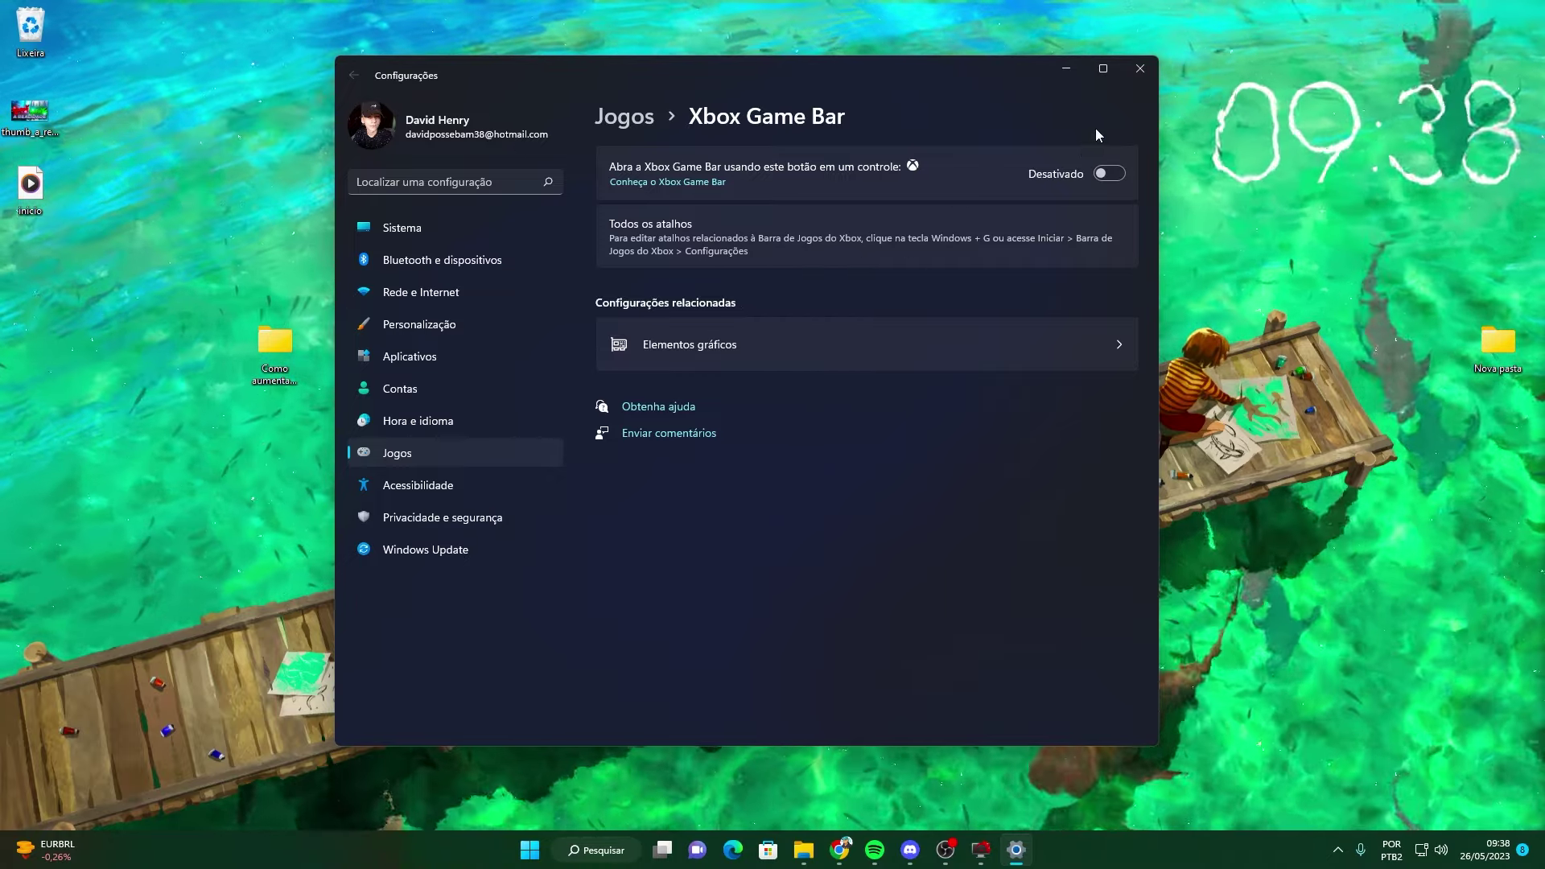
click(1140, 69)
double_click(636, 268)
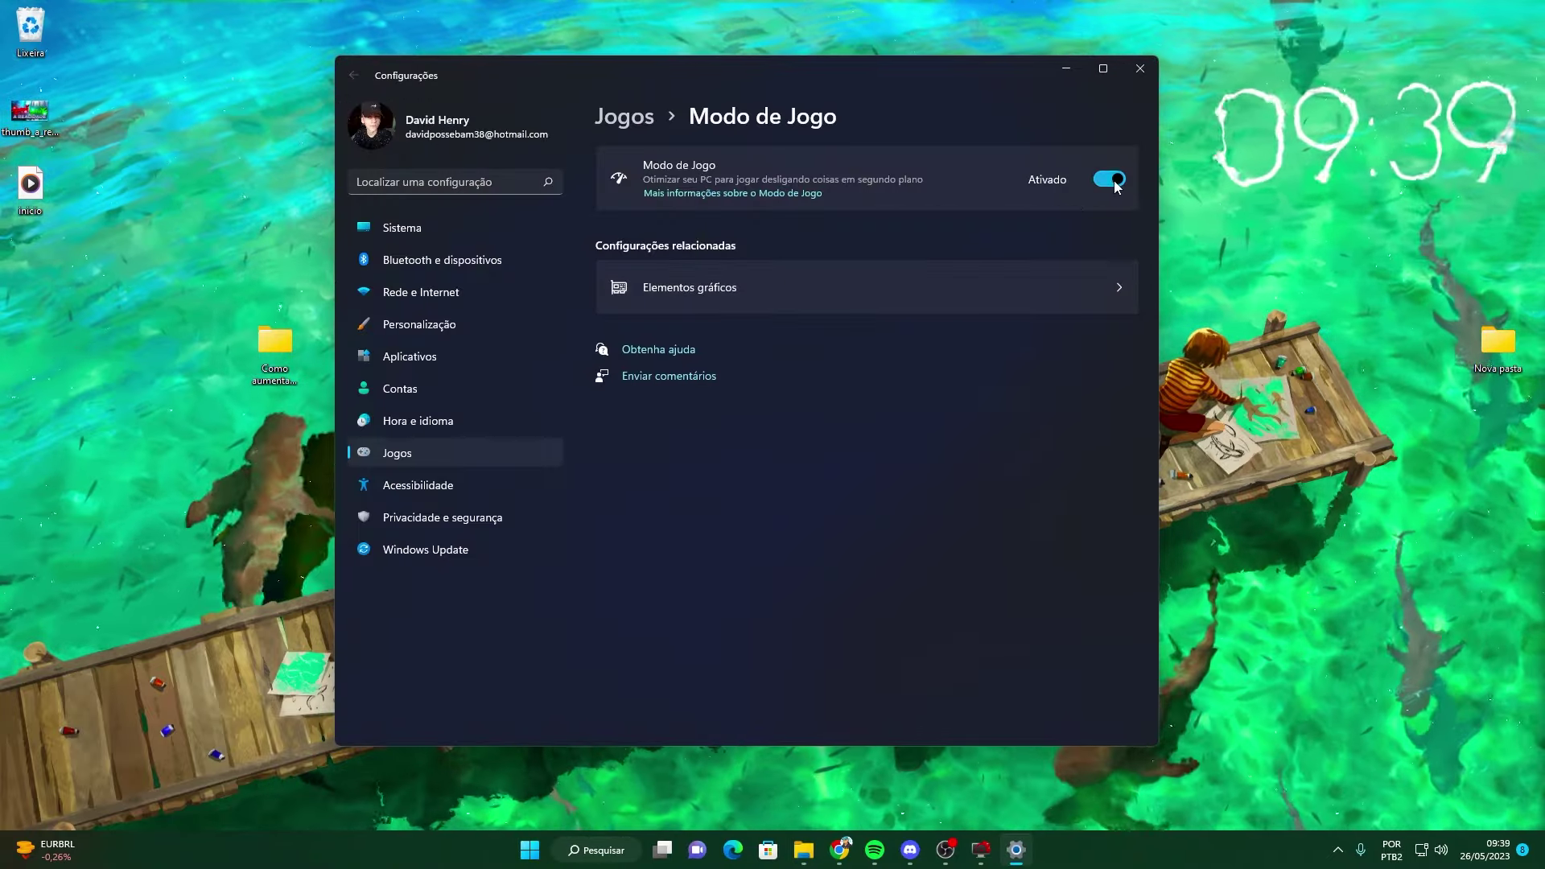
click(1139, 69)
- Open the 3 Transparency Effects Off shortcut and toggle the Efeitos de transparência setting
double_click(716, 287)
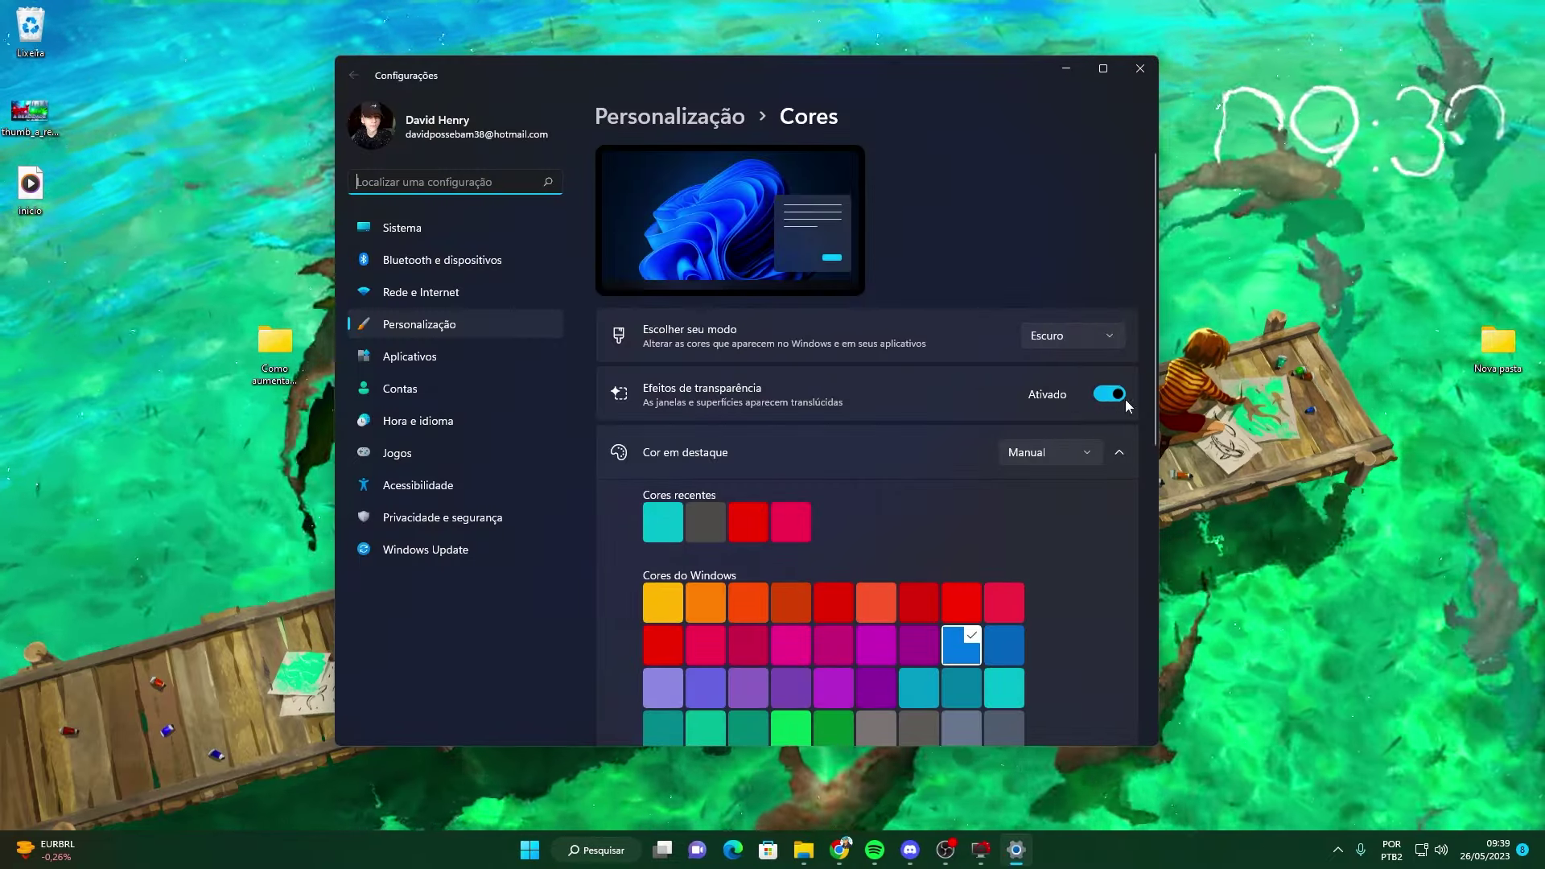
click(1112, 397)
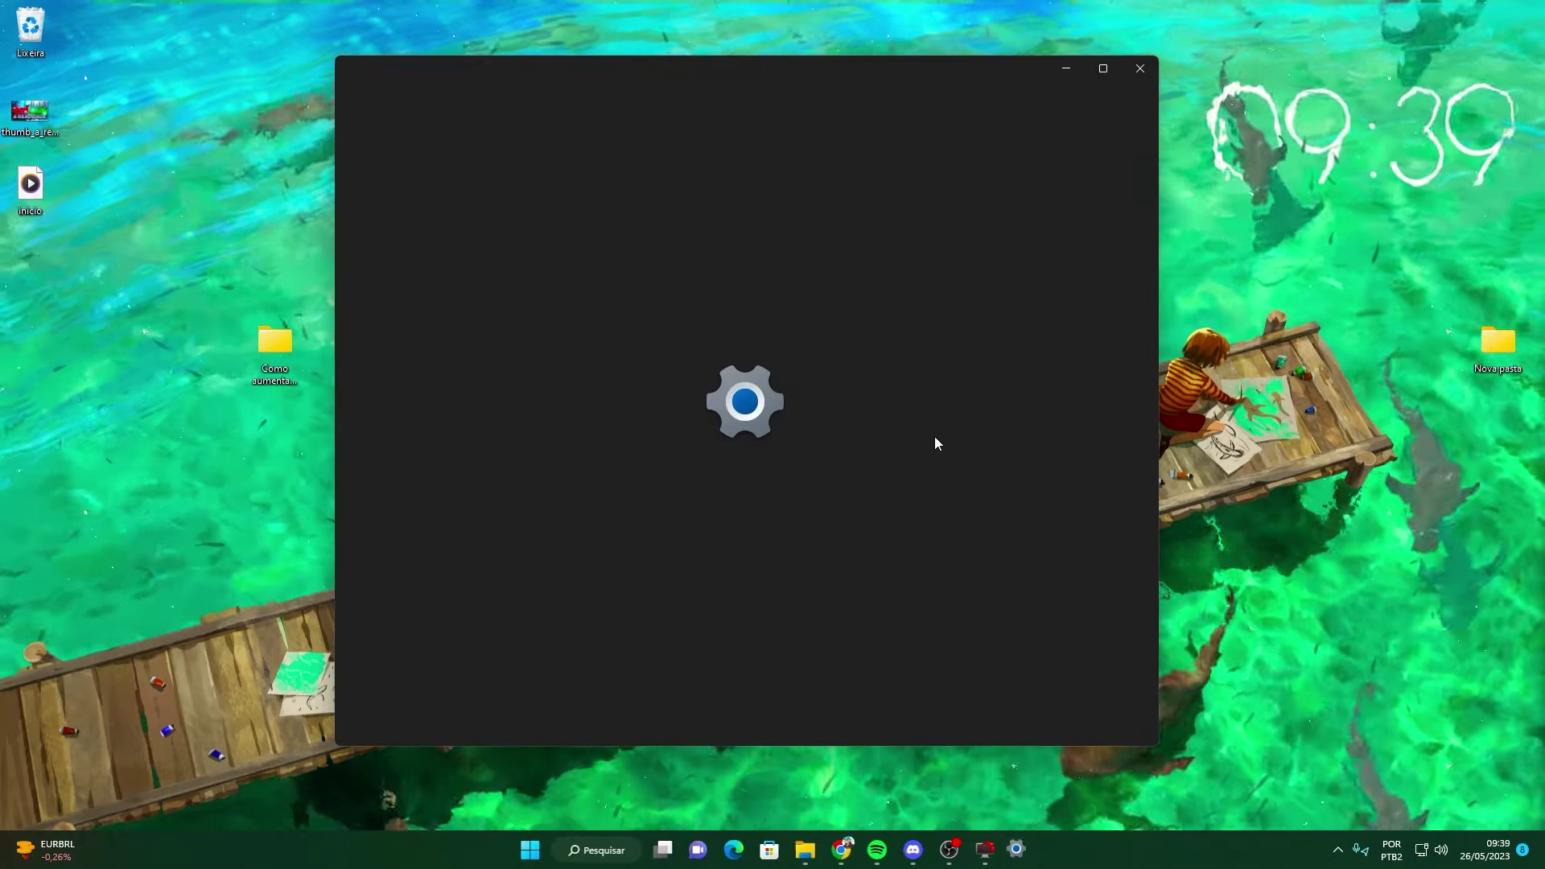
- Review the display scale and layout settings for the 4 100% Scaling and 5 Windows Fix Blurry Apps Off shortcuts, closing Settings after each
scroll(926, 547, down, 5)
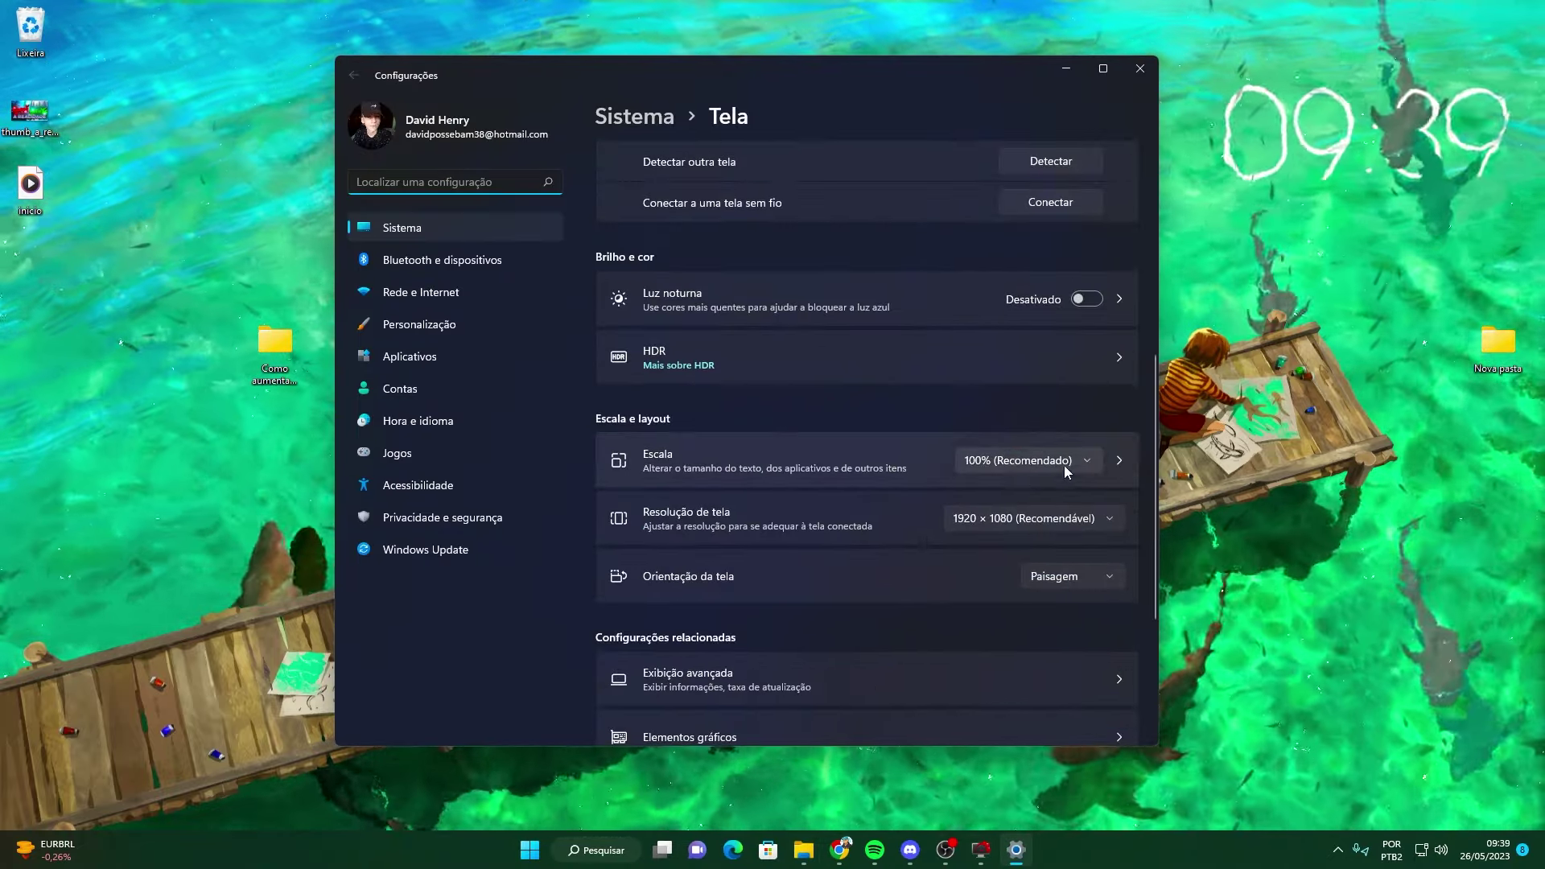
click(1134, 75)
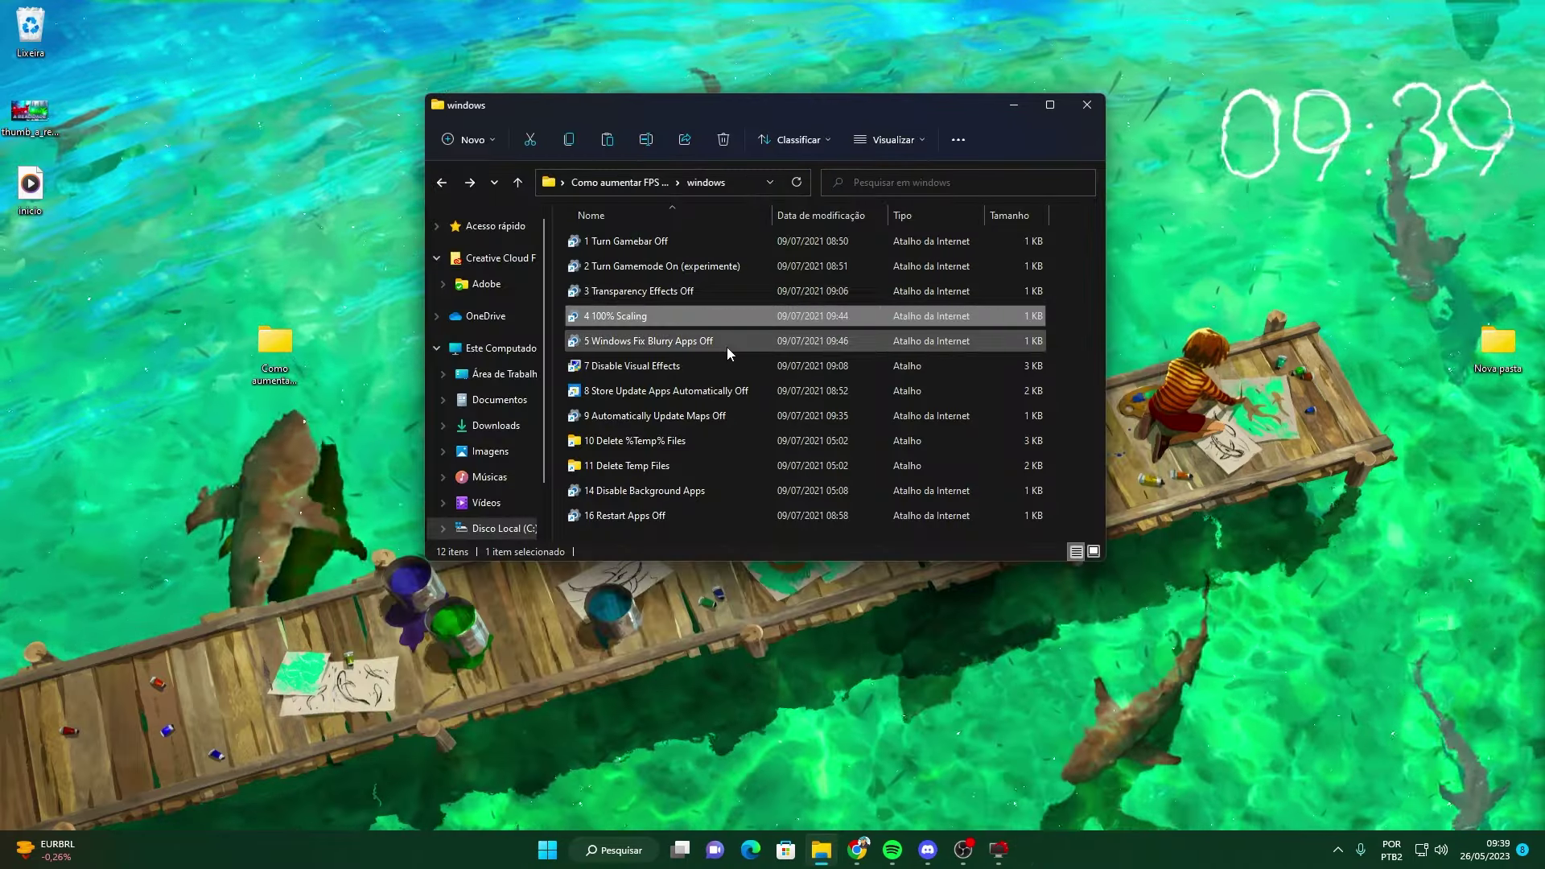
double_click(726, 346)
drag(815, 81, 1056, 109)
scroll(1242, 518, up, 3)
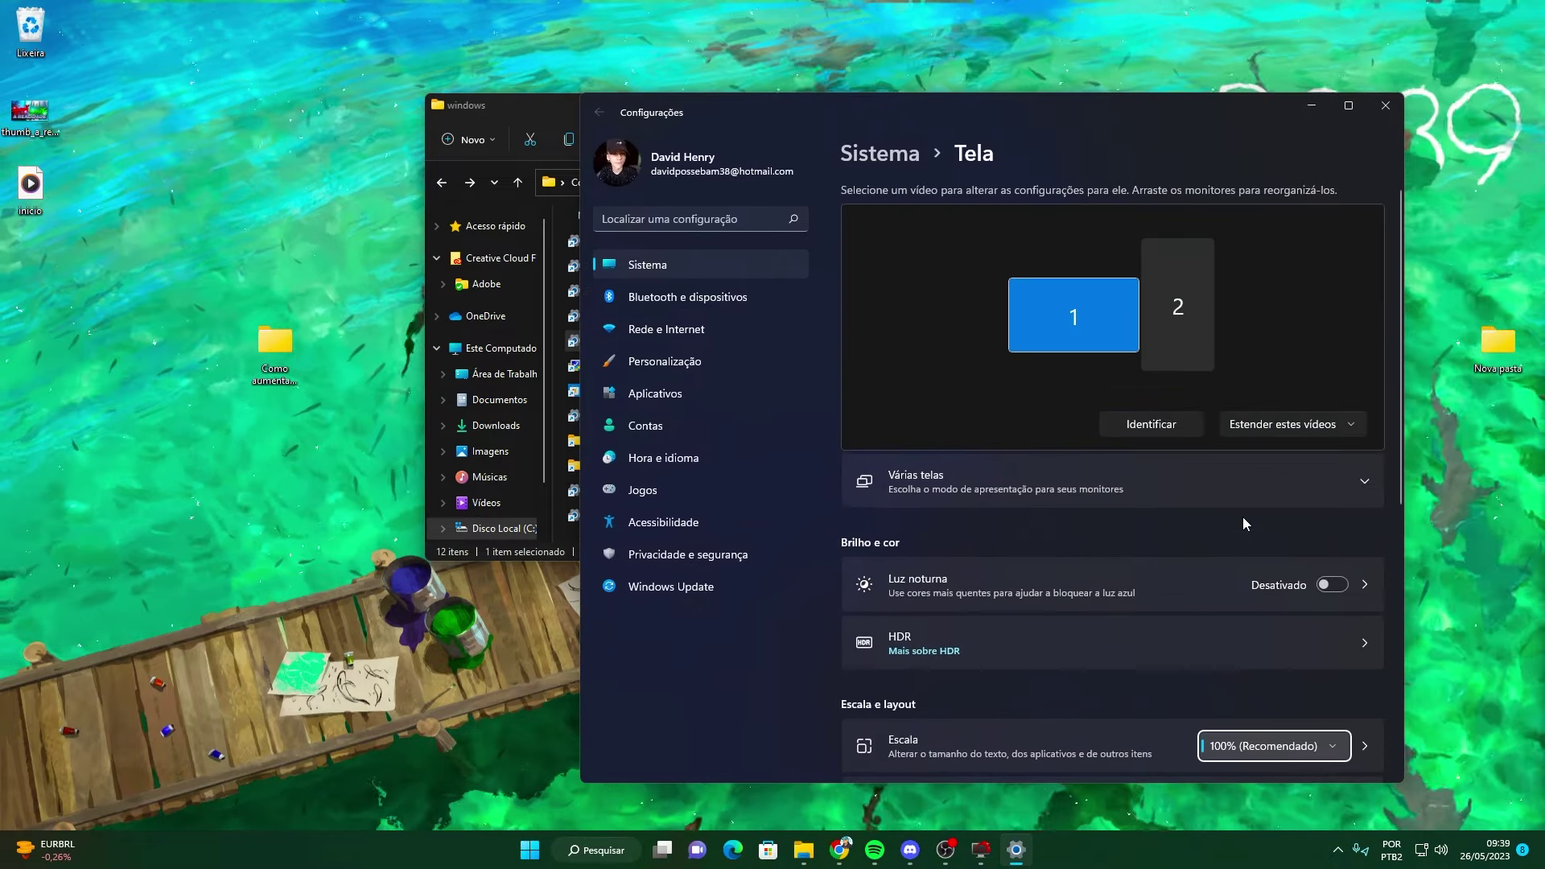
scroll(1243, 517, down, 2)
scroll(1246, 522, down, 4)
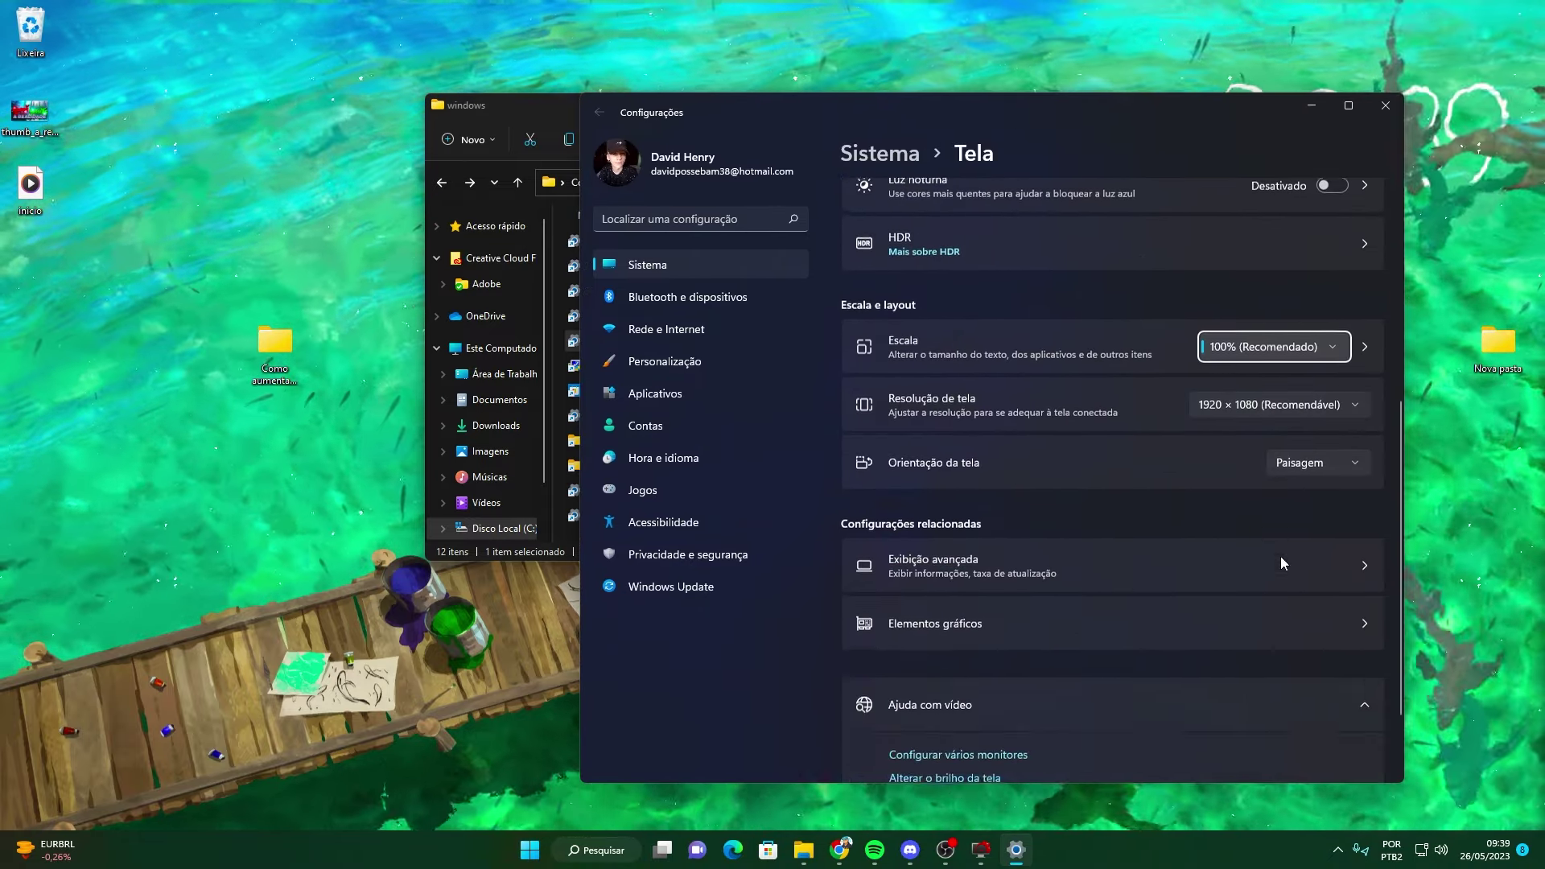
click(1385, 105)
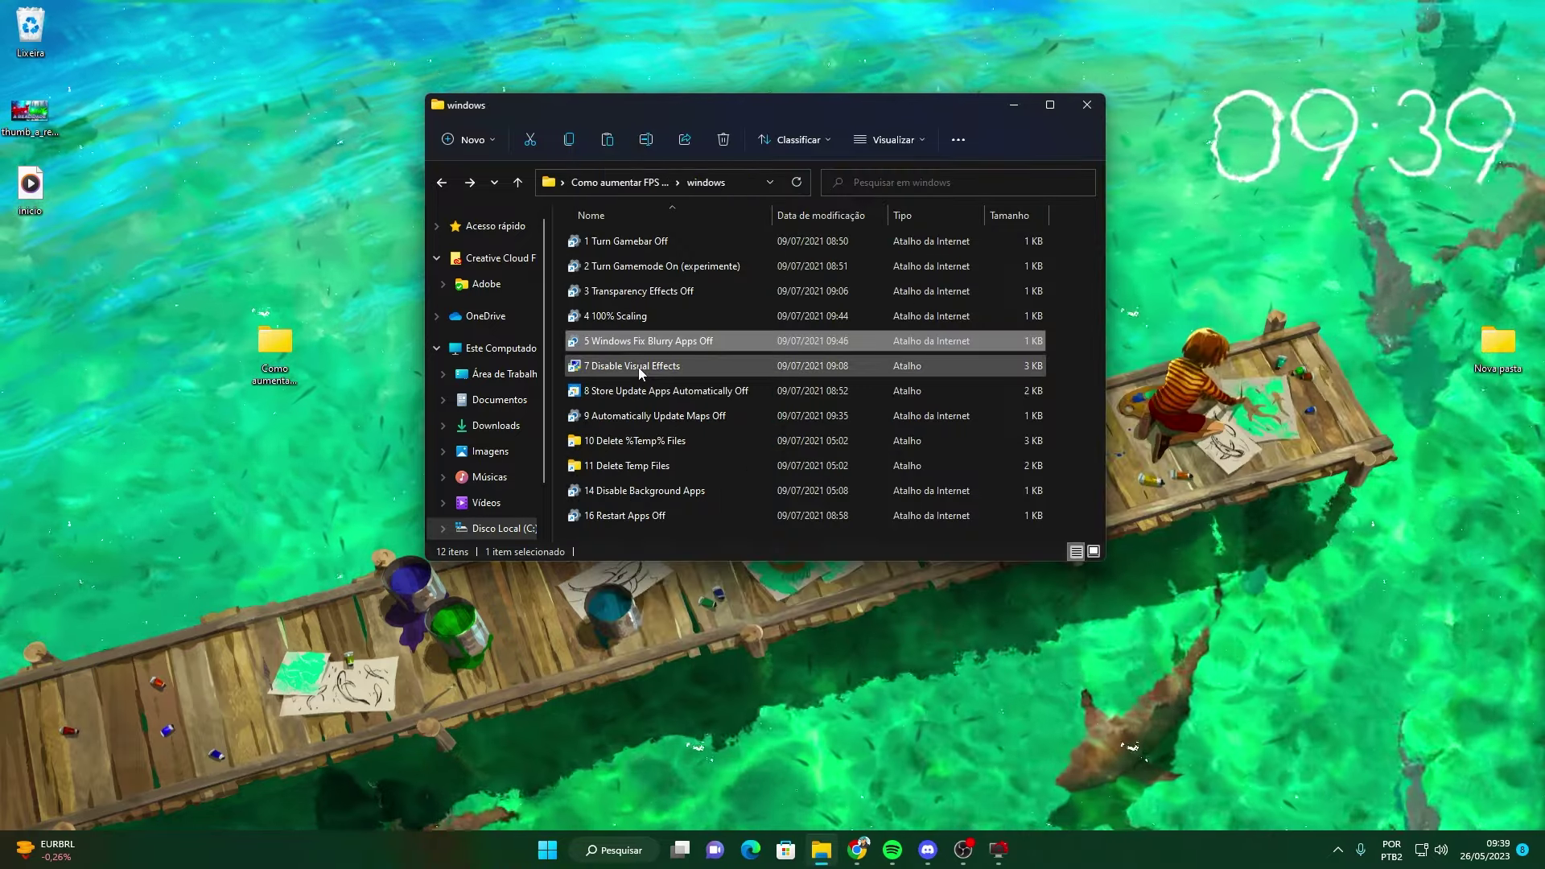
- Try the best performance option in the visual effects settings of 7 Disable Visual Effects, and apply Personalizar with all listed effects enabled
double_click(639, 368)
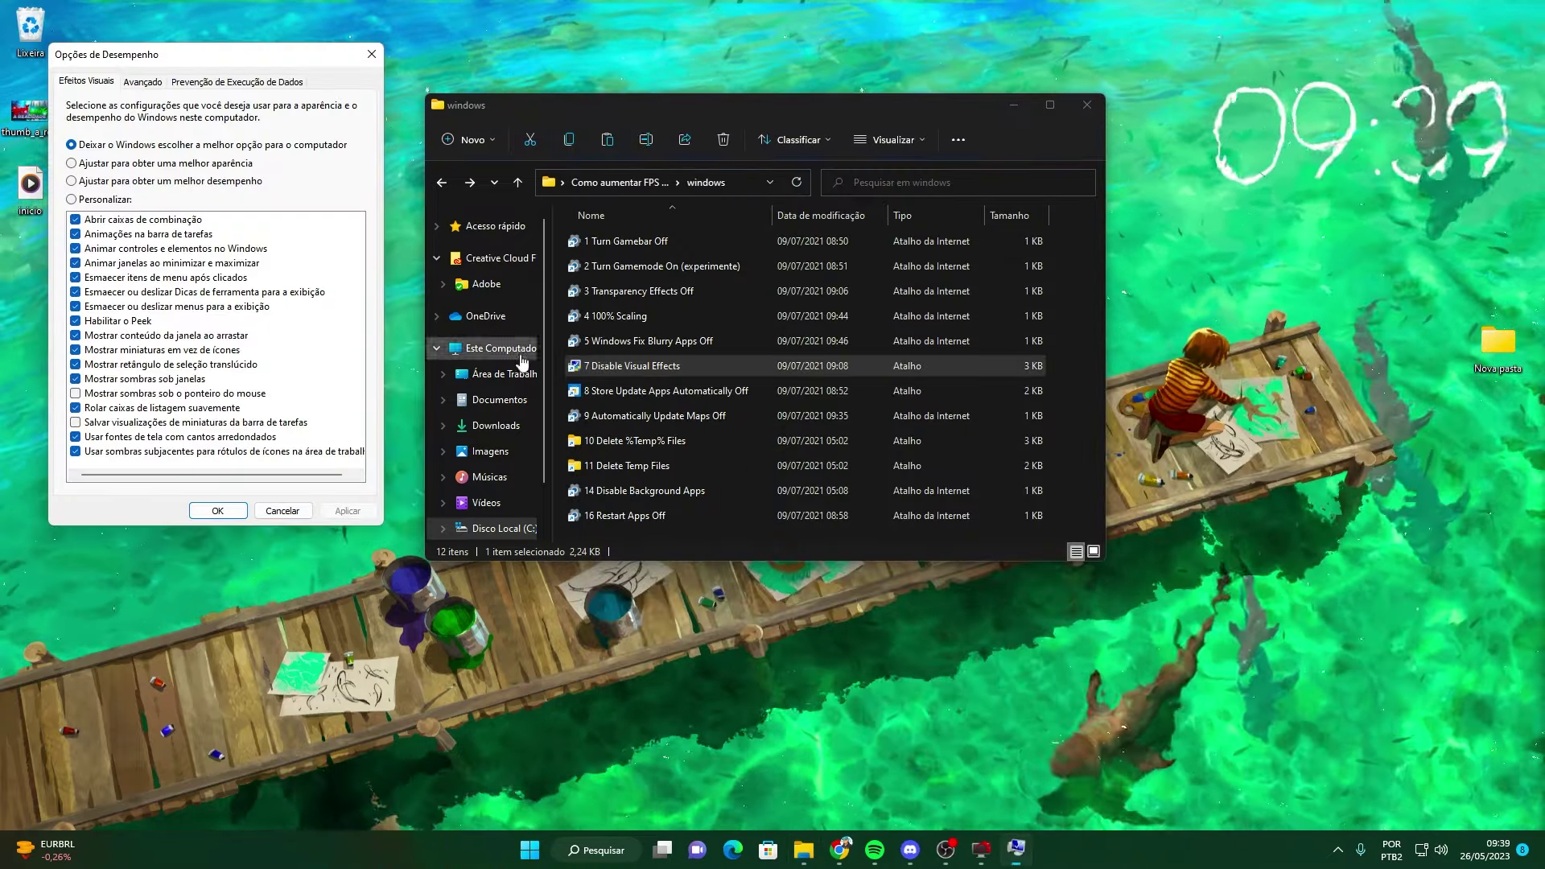
click(89, 182)
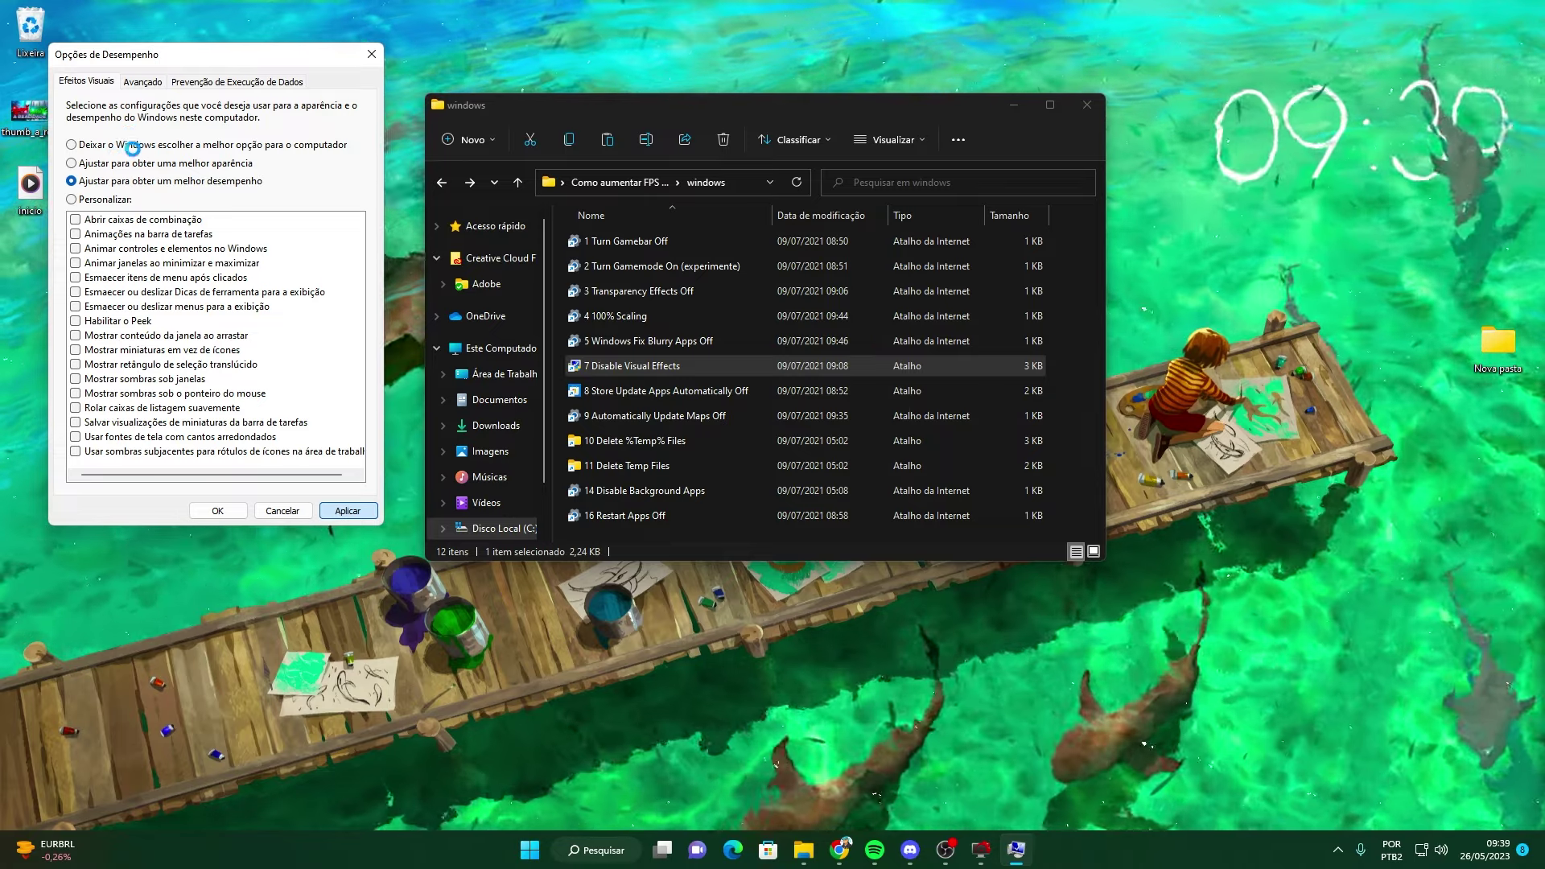
click(91, 143)
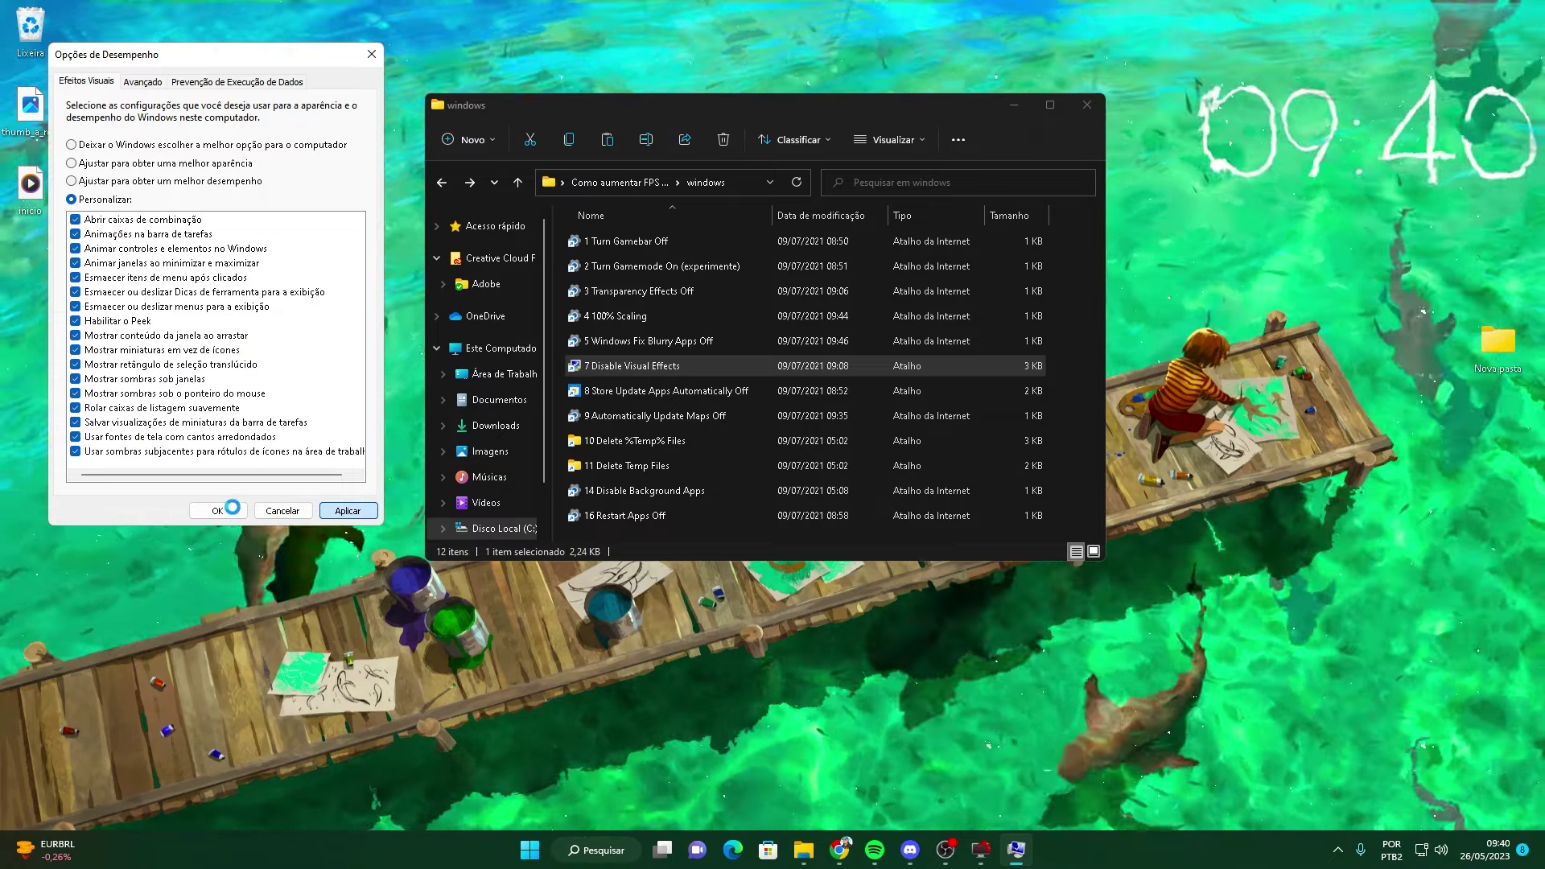
- Open the Microsoft Store from the 8 Store Update Apps Automatically Off shortcut, close Opções de Desempenho, and close the Store
double_click(649, 400)
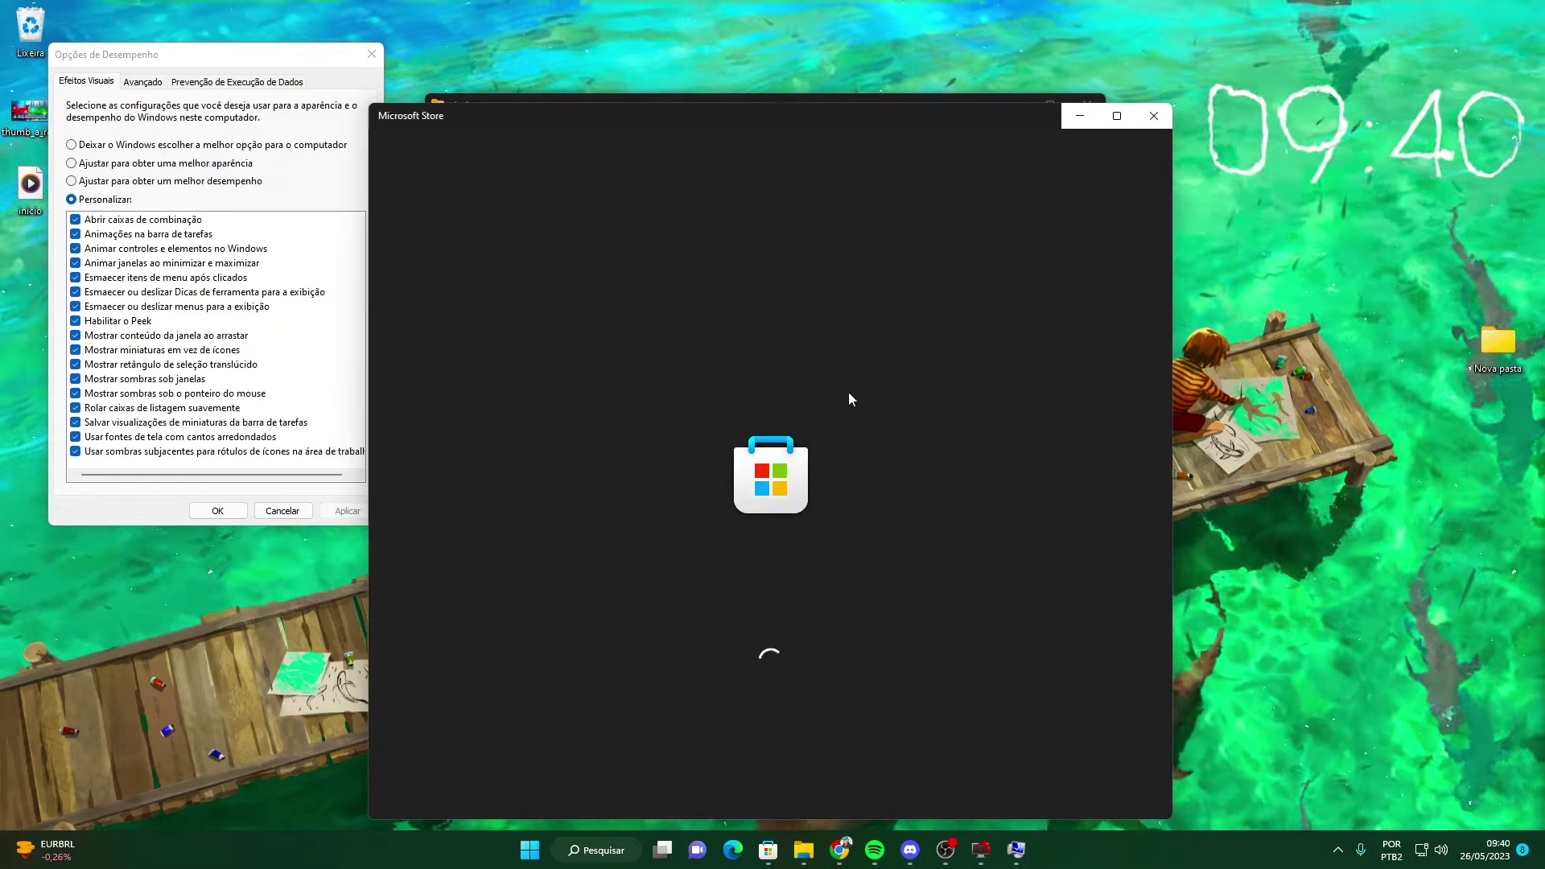
drag(749, 121, 645, 96)
click(371, 55)
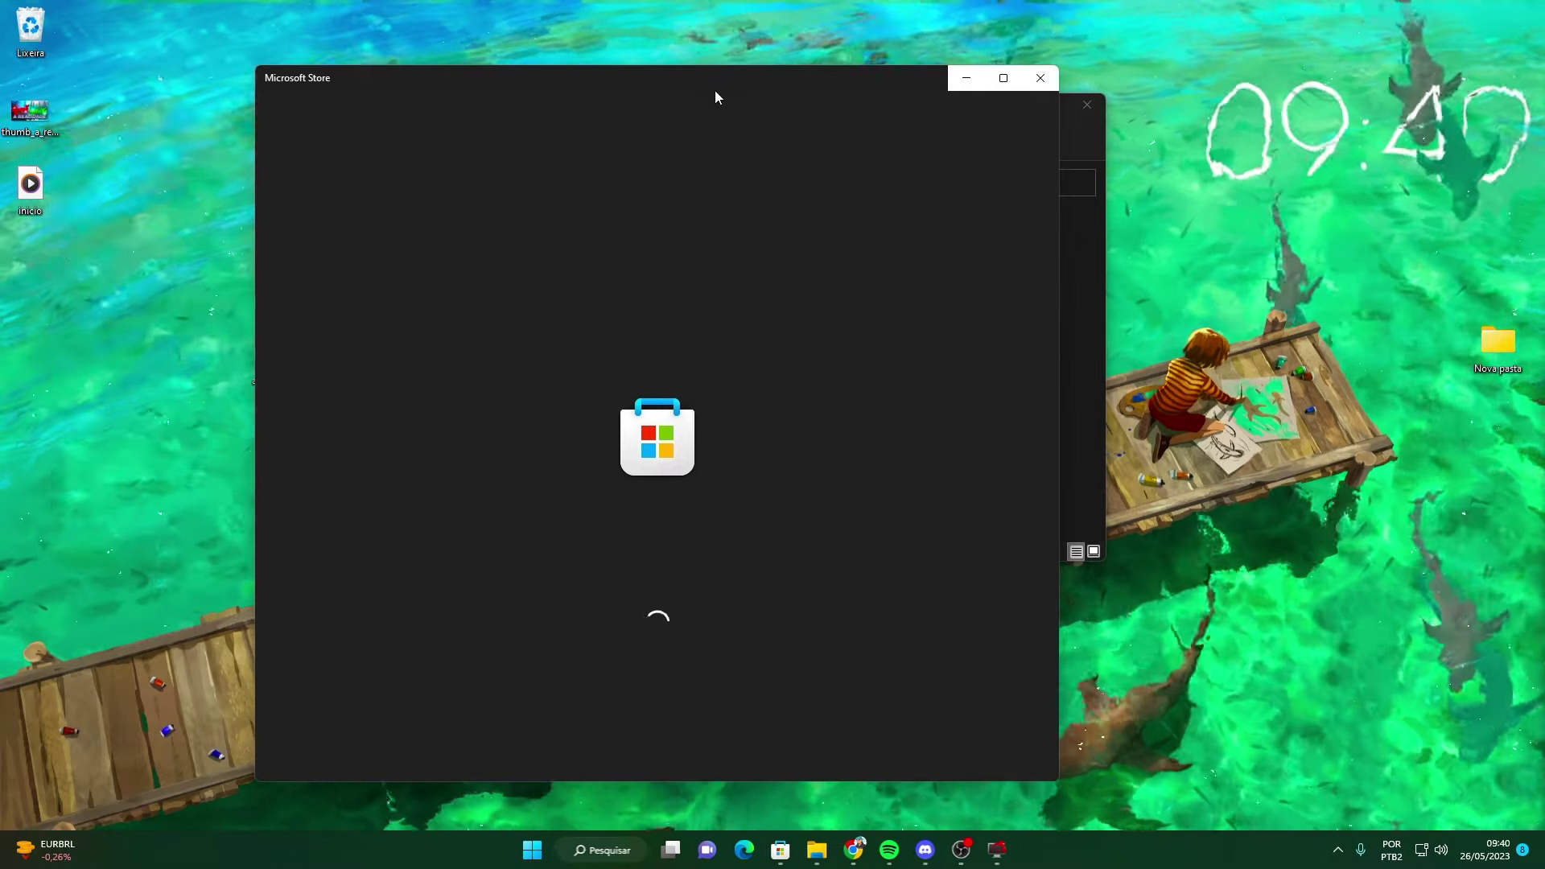
drag(804, 88, 499, 48)
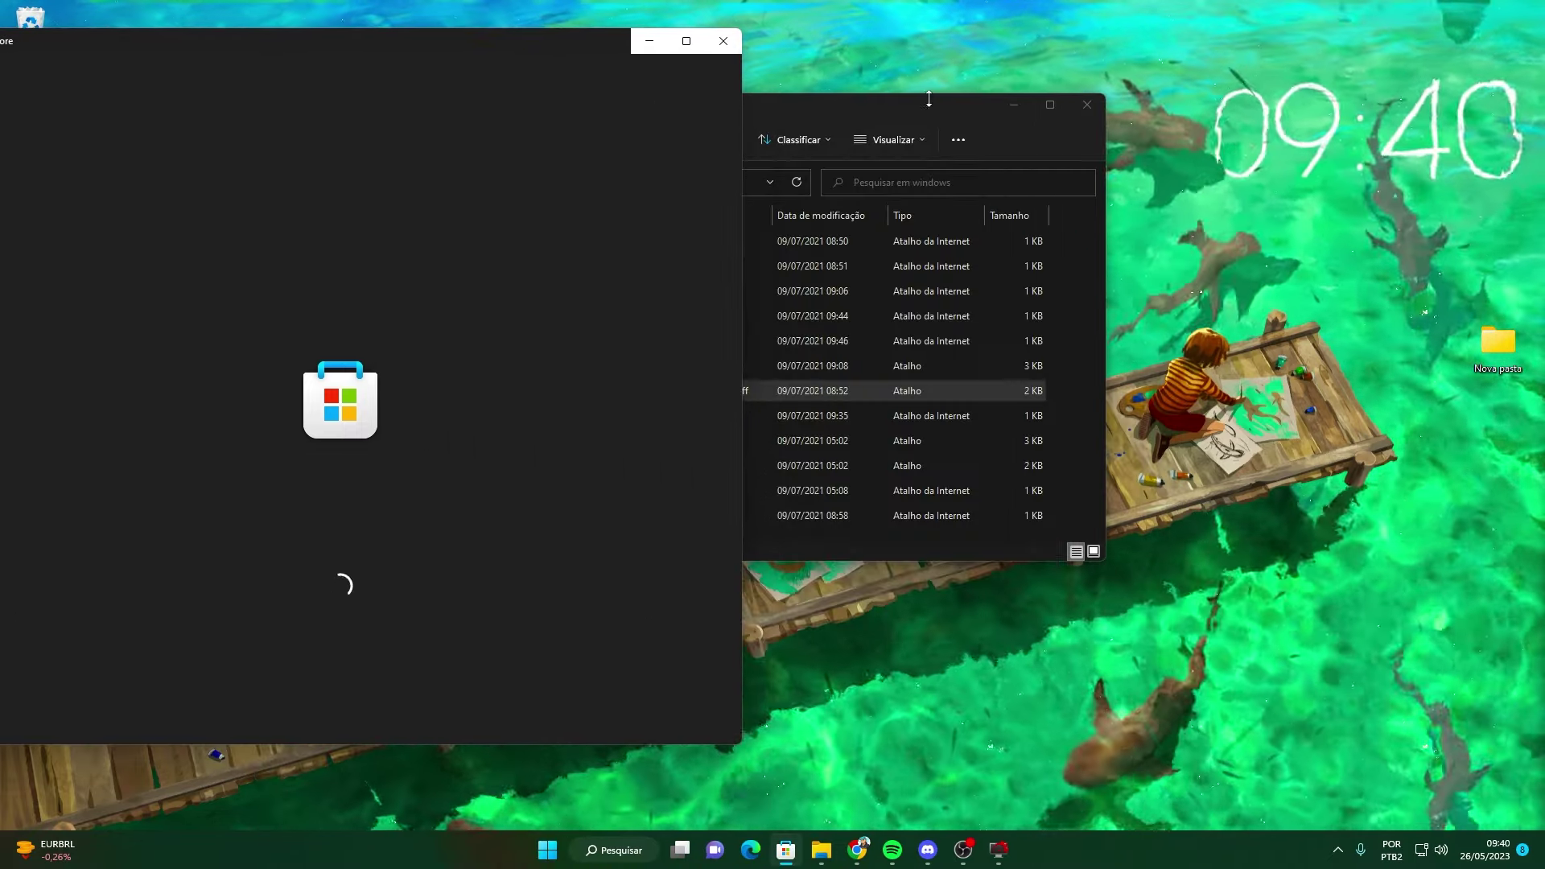
drag(922, 105, 1148, 93)
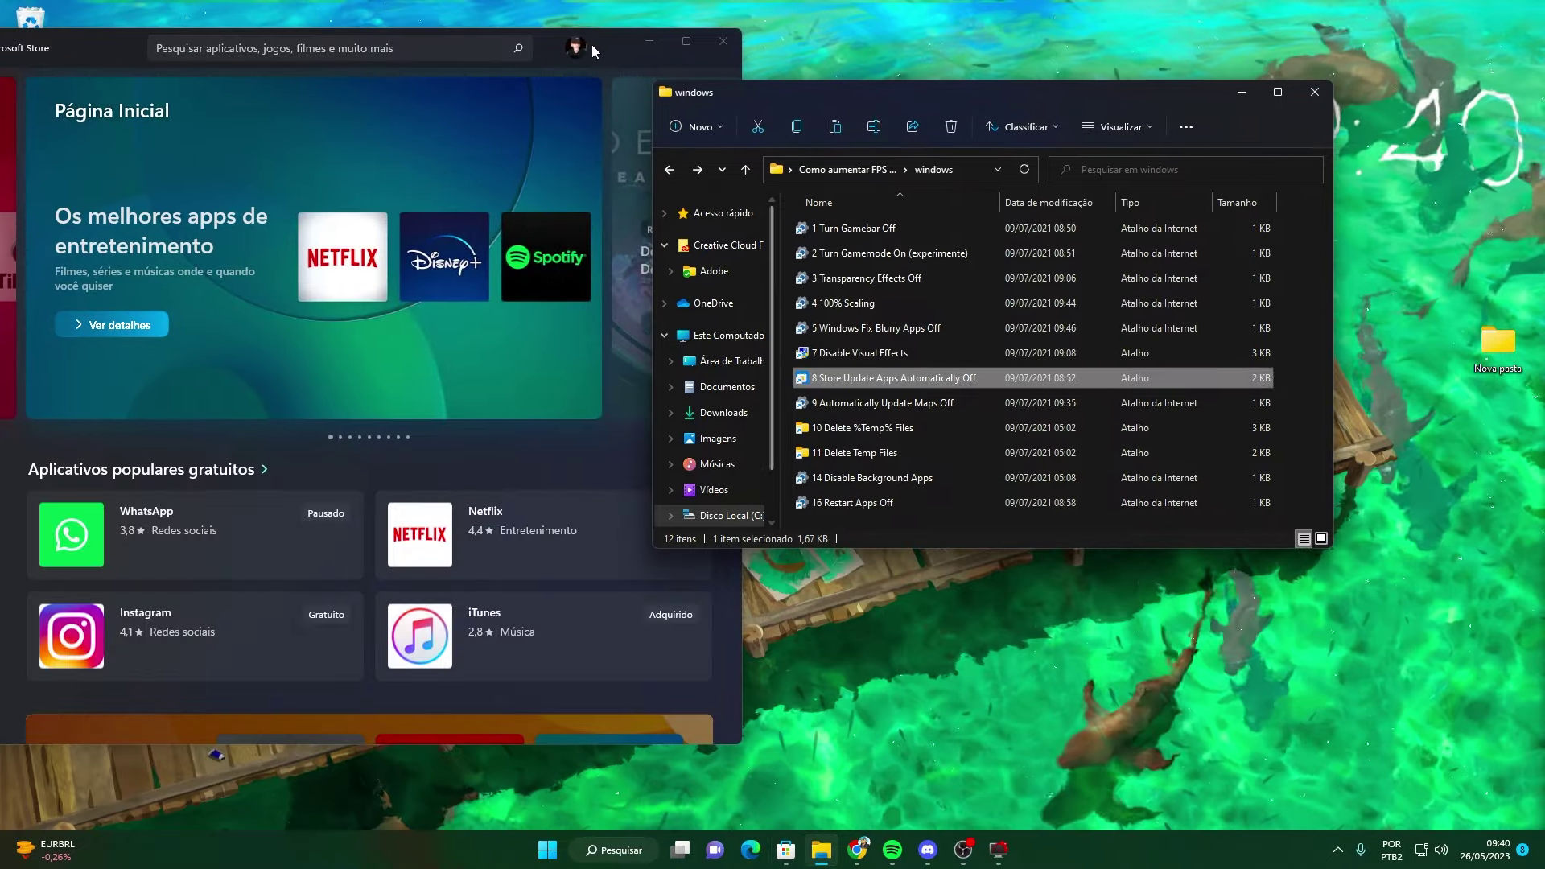
click(723, 40)
- Review the Mapas offline settings through the 9 Automatically Update Maps Off shortcut and close Settings
click(819, 404)
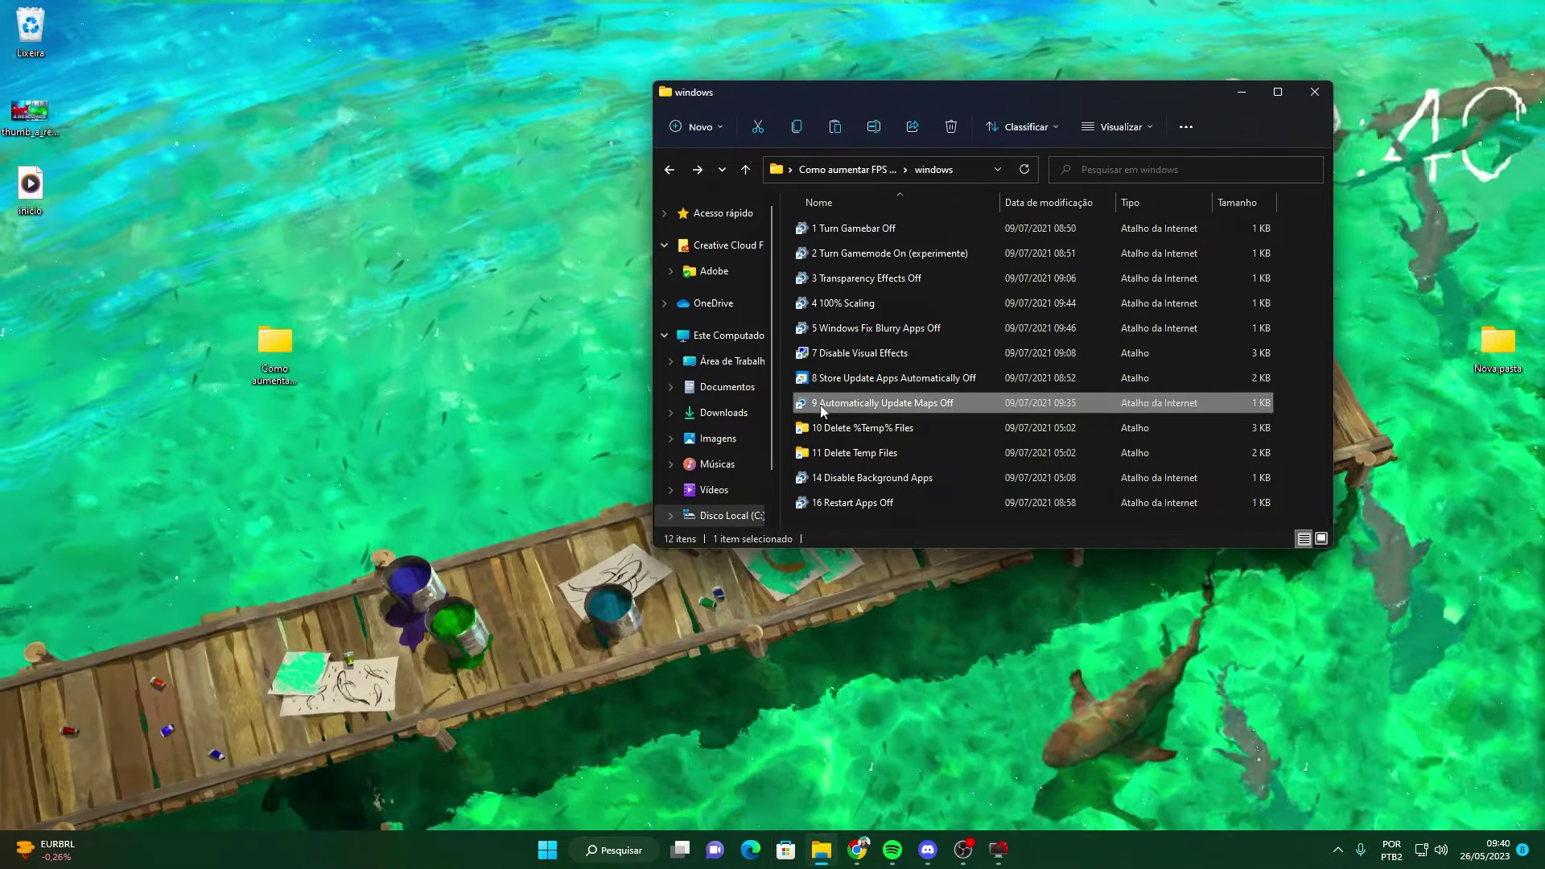
double_click(837, 403)
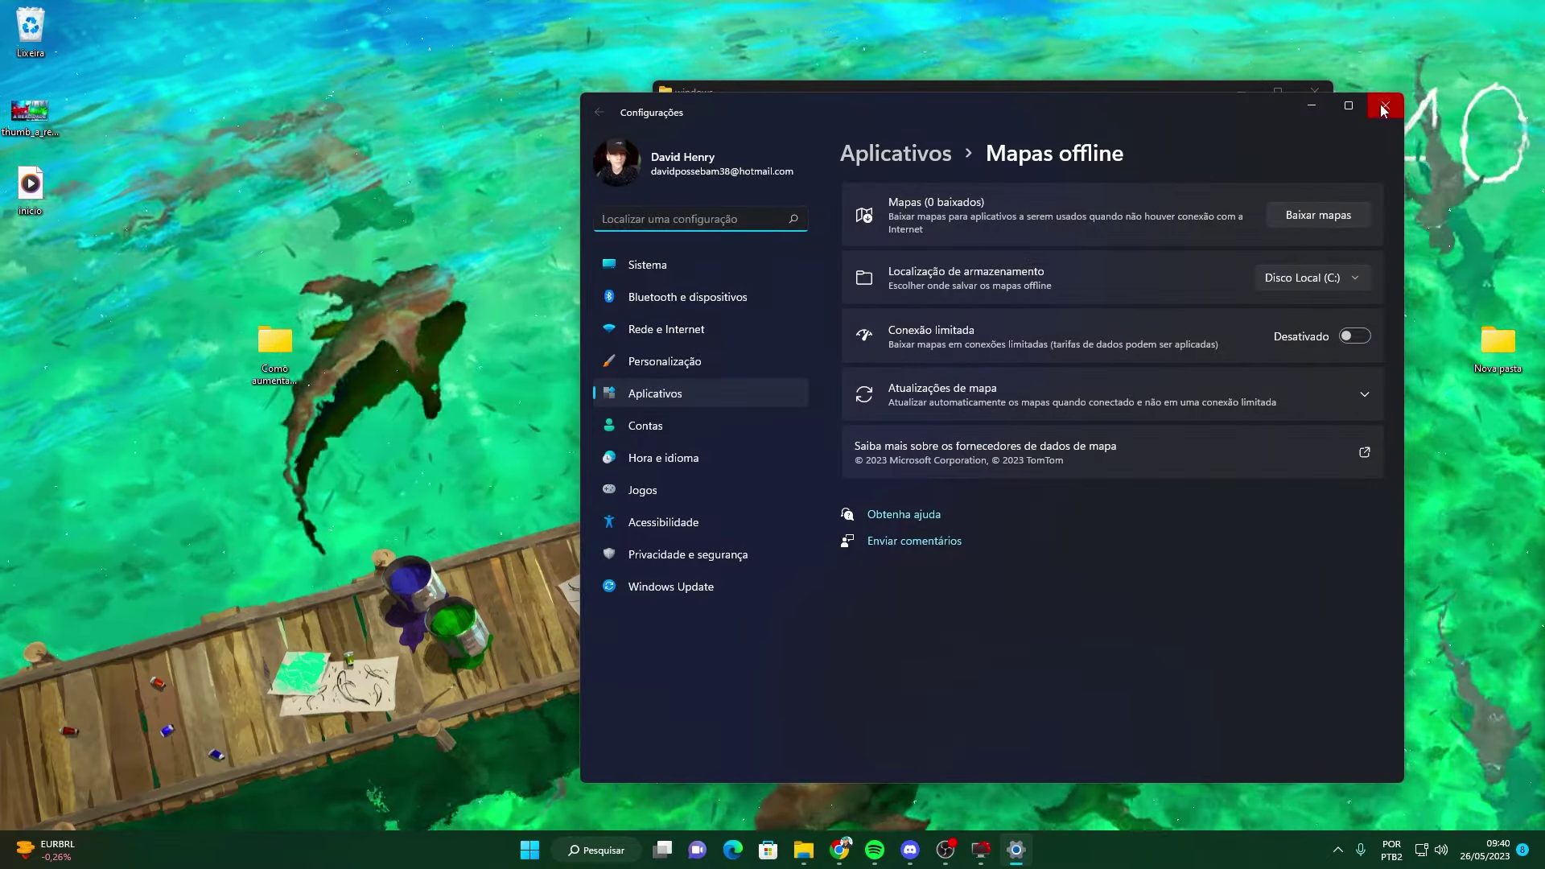
click(1385, 105)
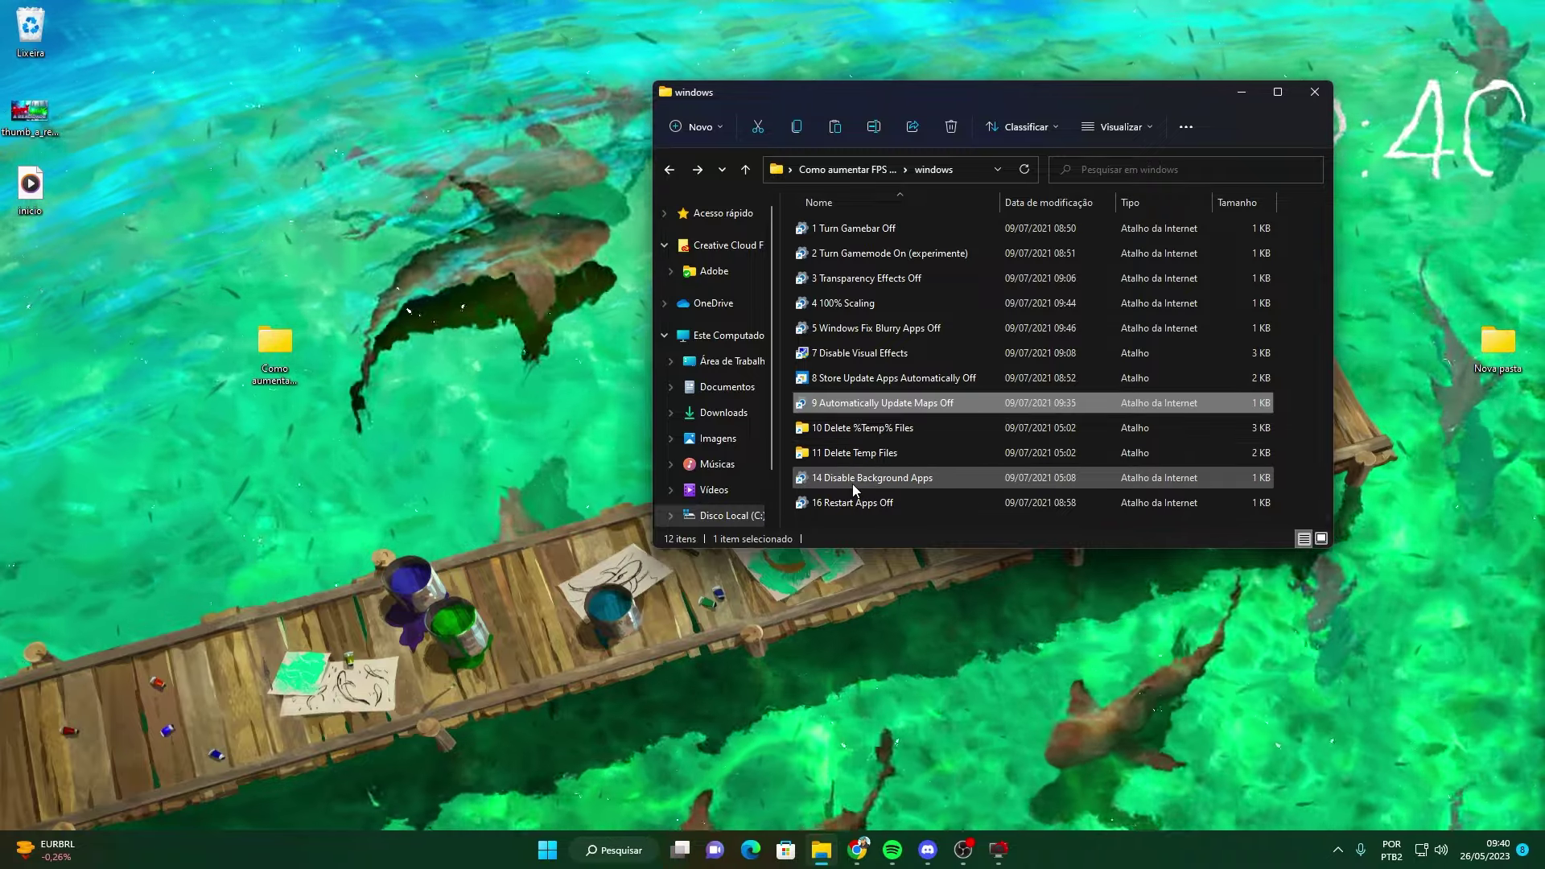
- Launch the 14 Disable Background Apps and 16 Restart Apps Off shortcuts, review the app restart setting in Opções de entrada, and close Settings
double_click(853, 485)
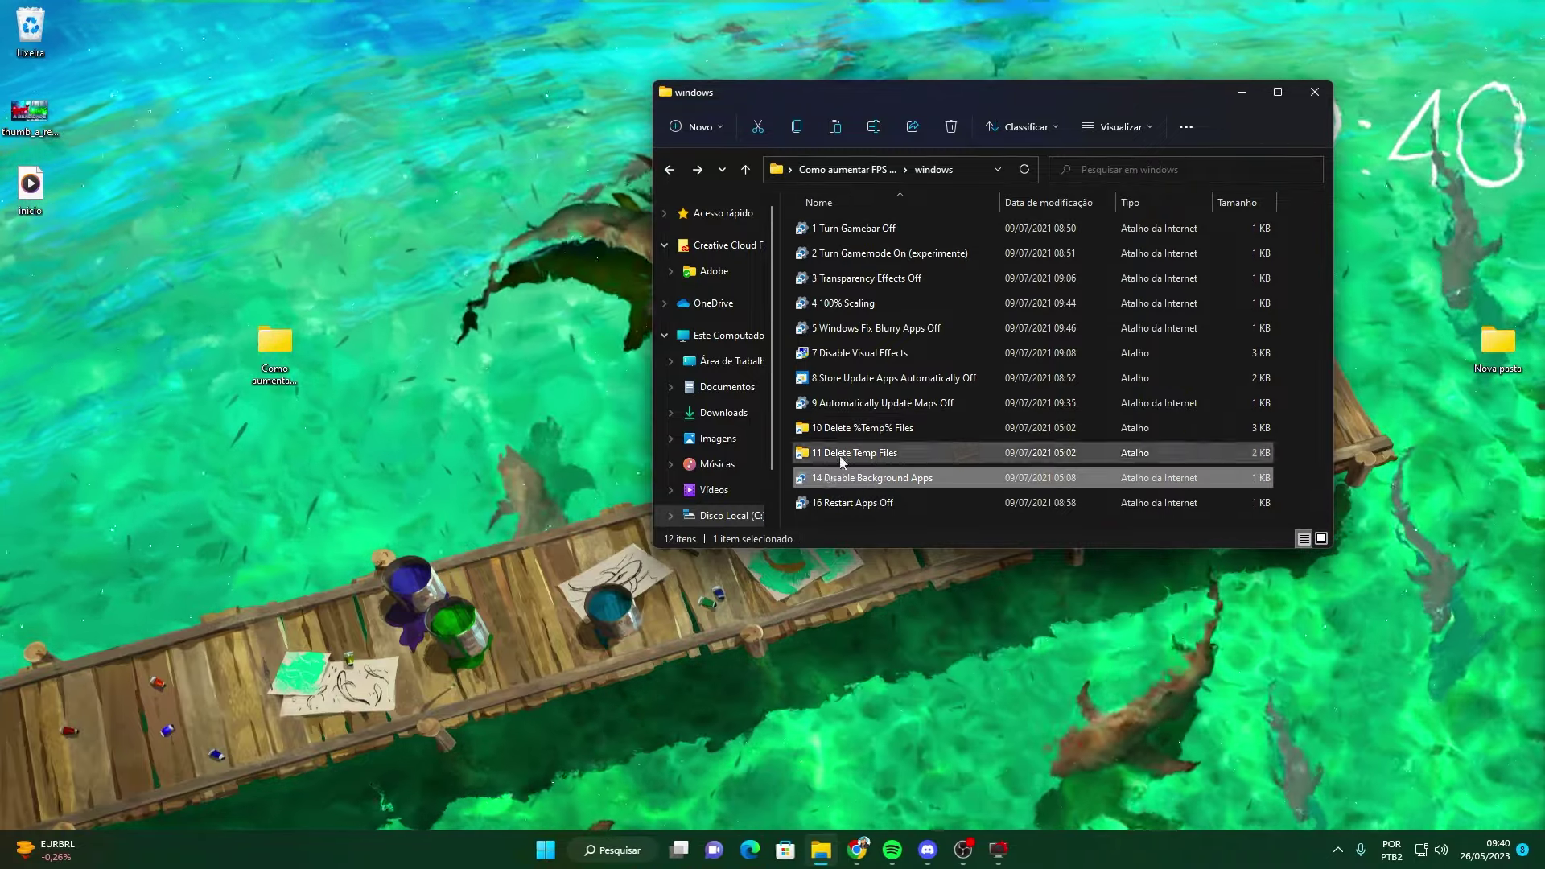
double_click(885, 506)
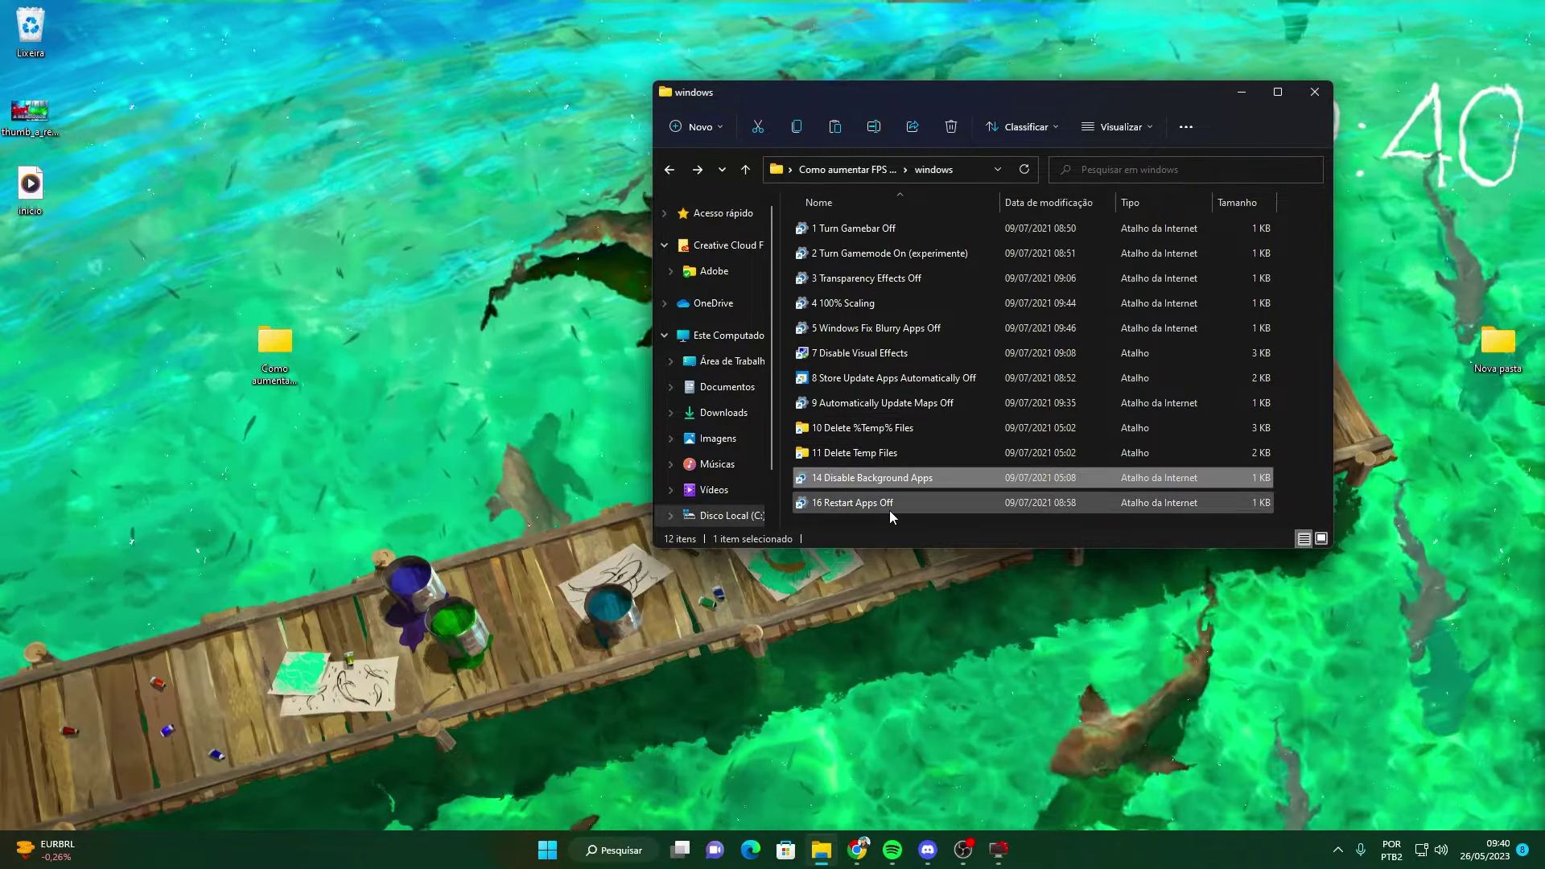
drag(1023, 117, 483, 37)
scroll(577, 428, down, 10)
scroll(610, 456, up, 5)
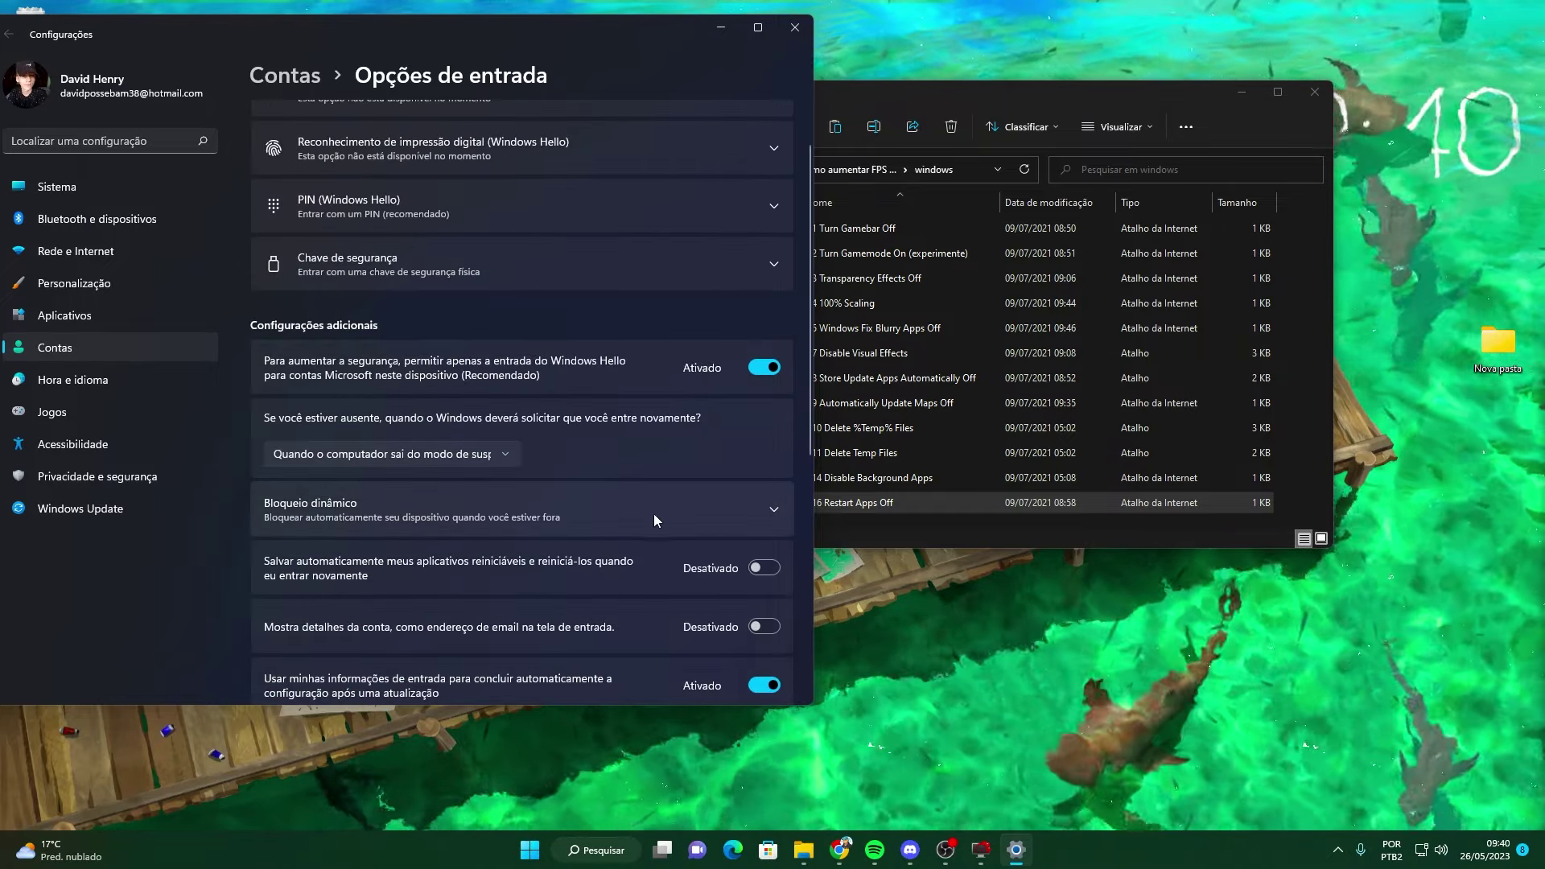
scroll(654, 516, up, 2)
click(794, 27)
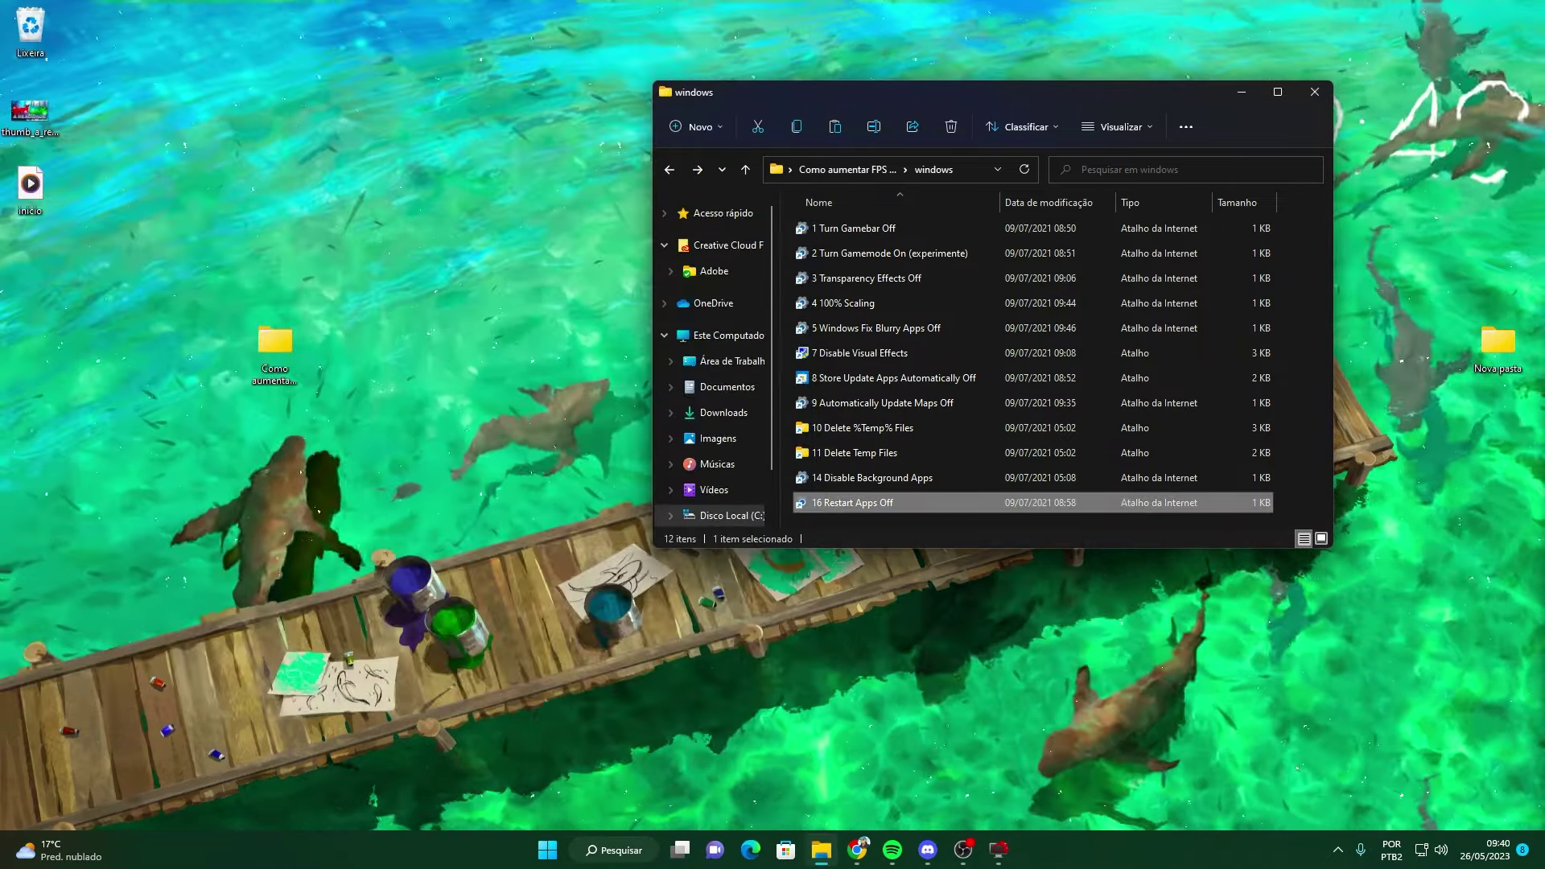
- Close the windows shortcuts folder and launch Lunar Client through a Windows search for "lunar client"
key(alt+Up)
click(1316, 92)
click(620, 850)
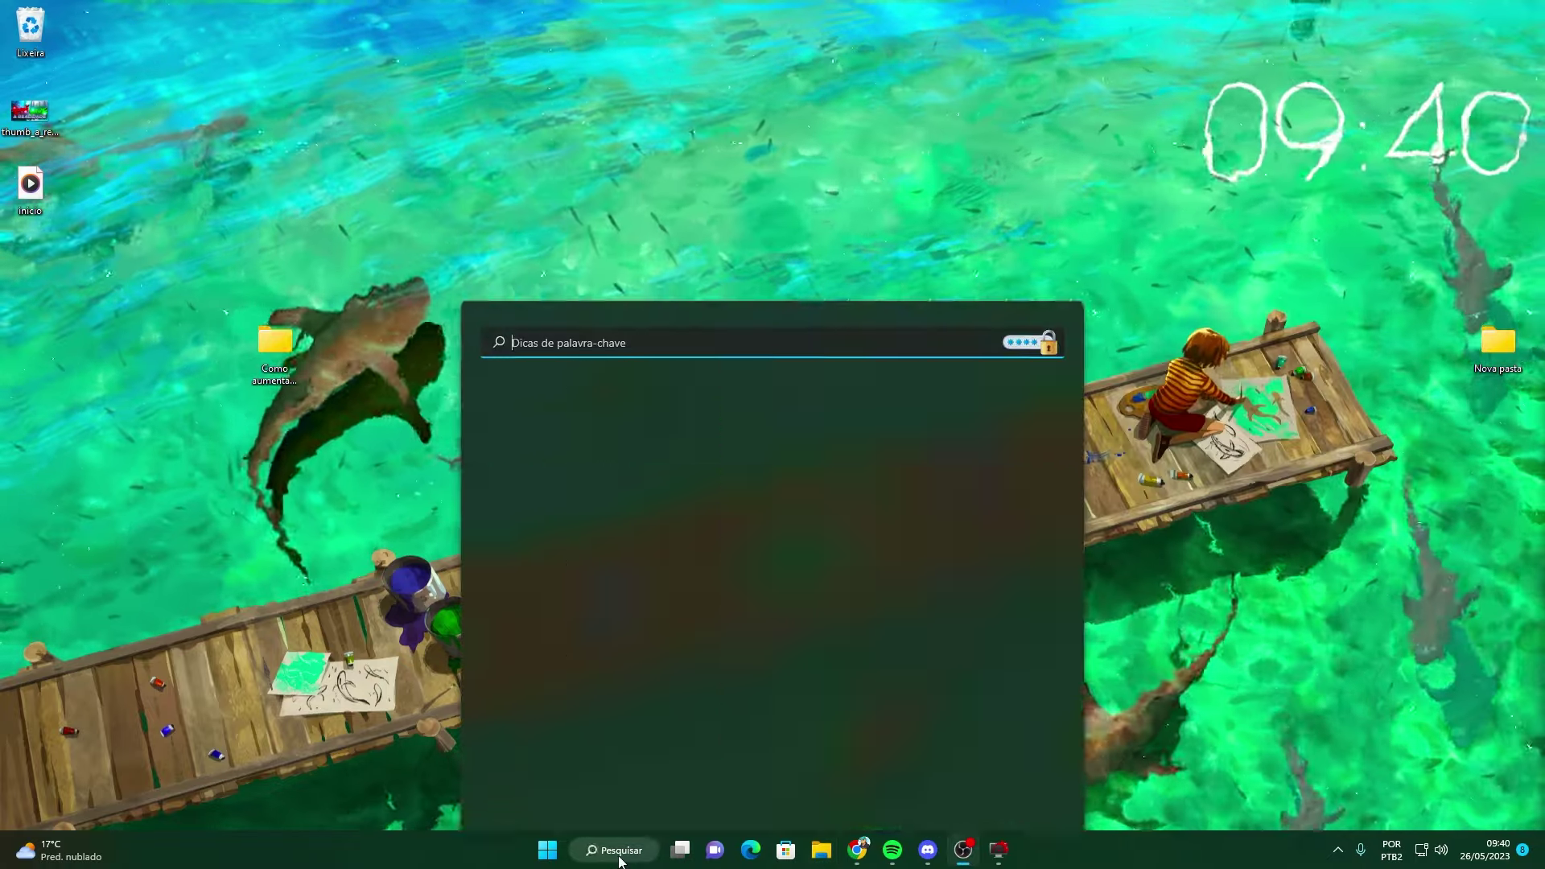
text(lunar client)
key(Return)
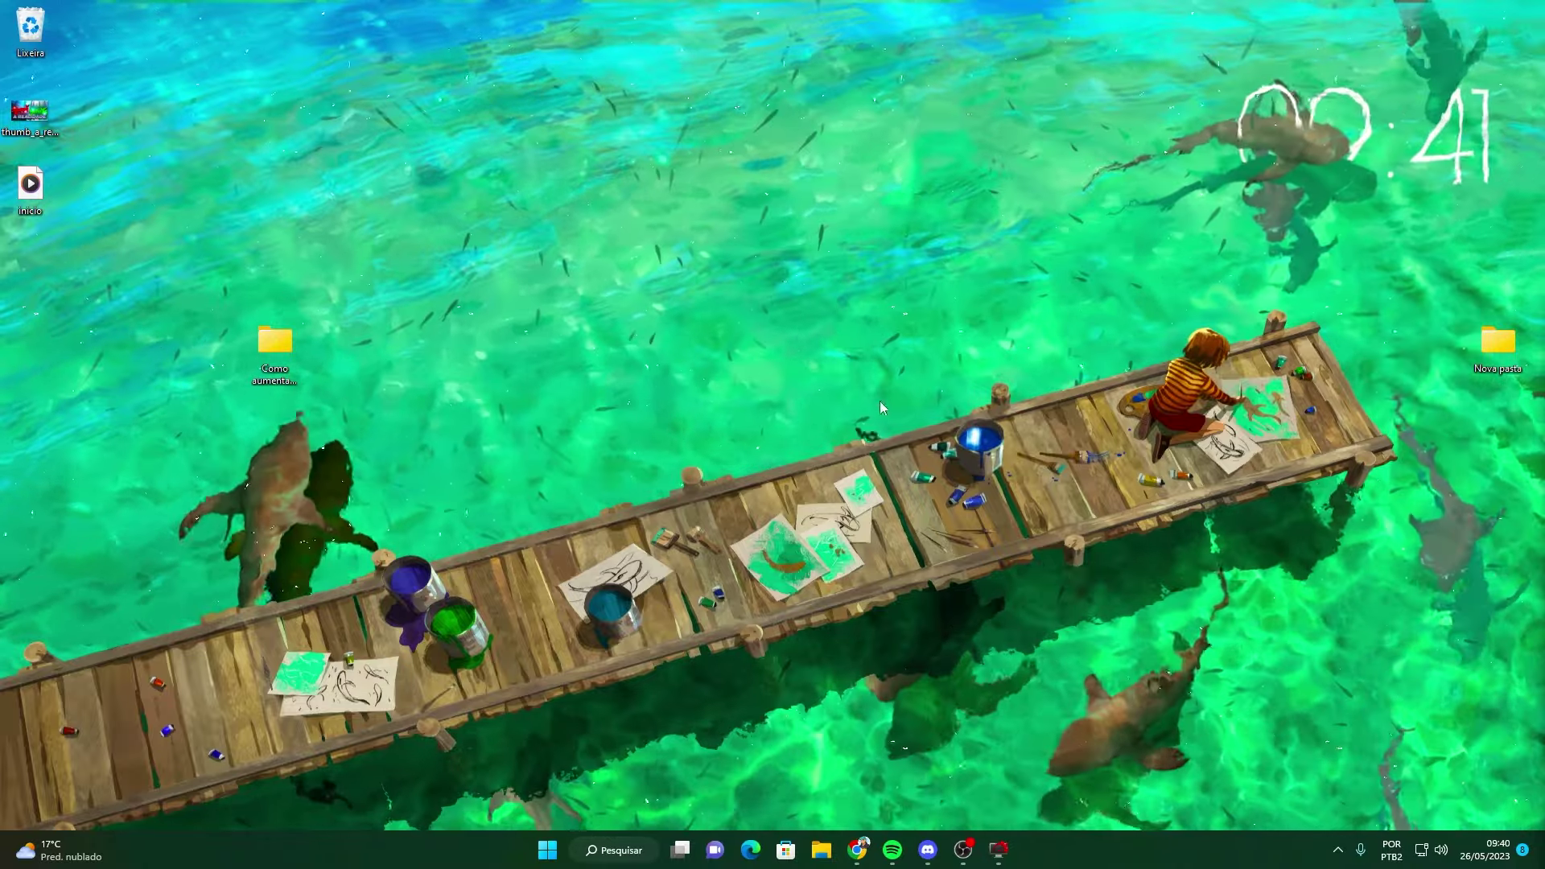
- Check the CPU temperatures and core activity in Quick CPU while Lunar Client 1.8.9 loads
click(998, 849)
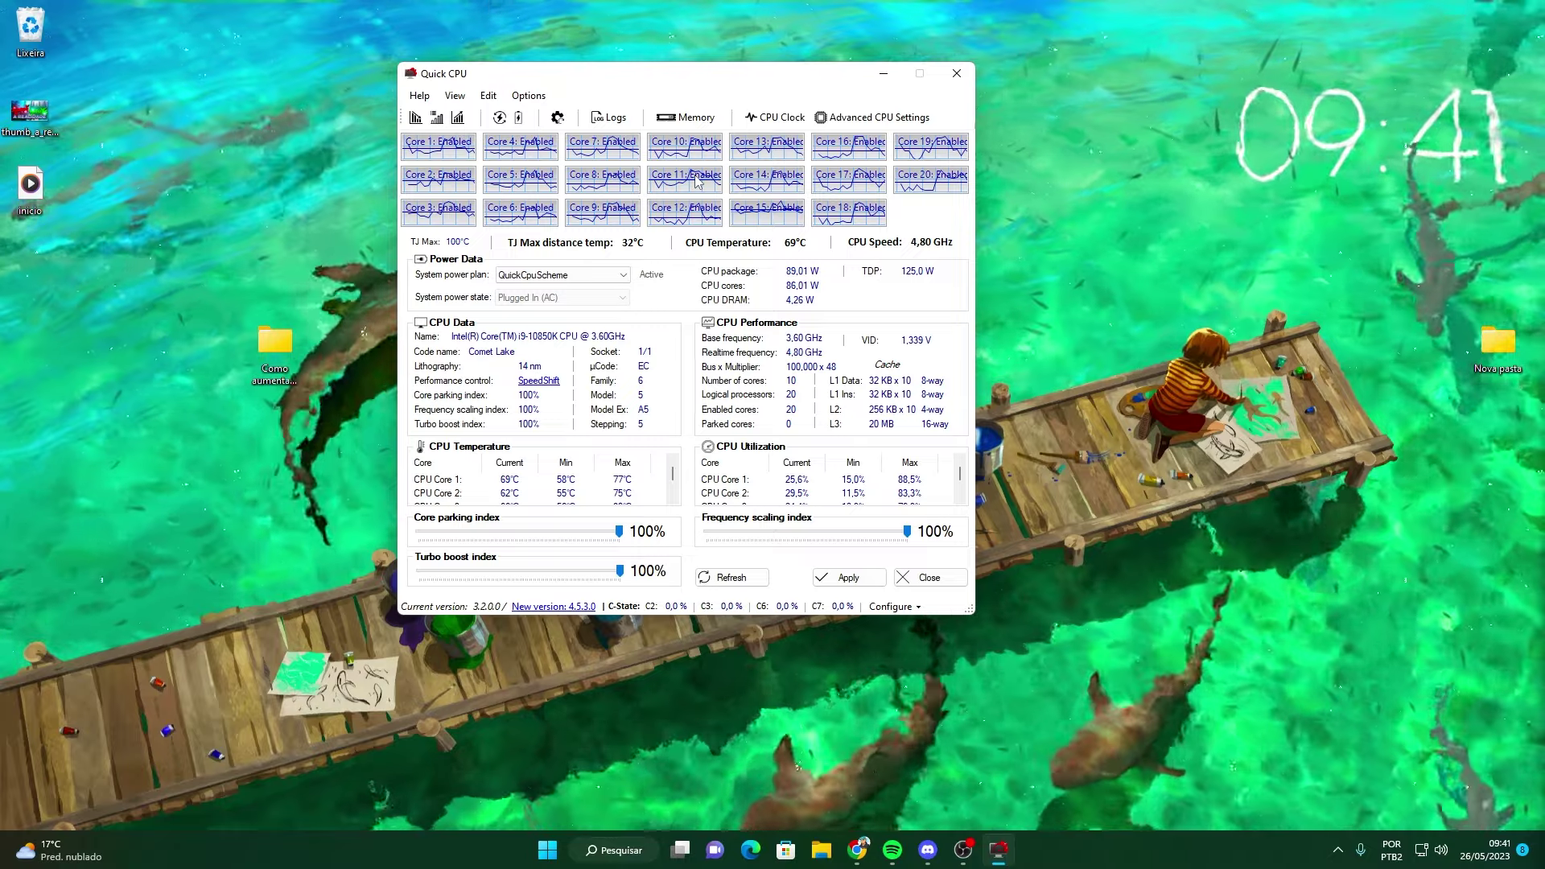
click(883, 73)
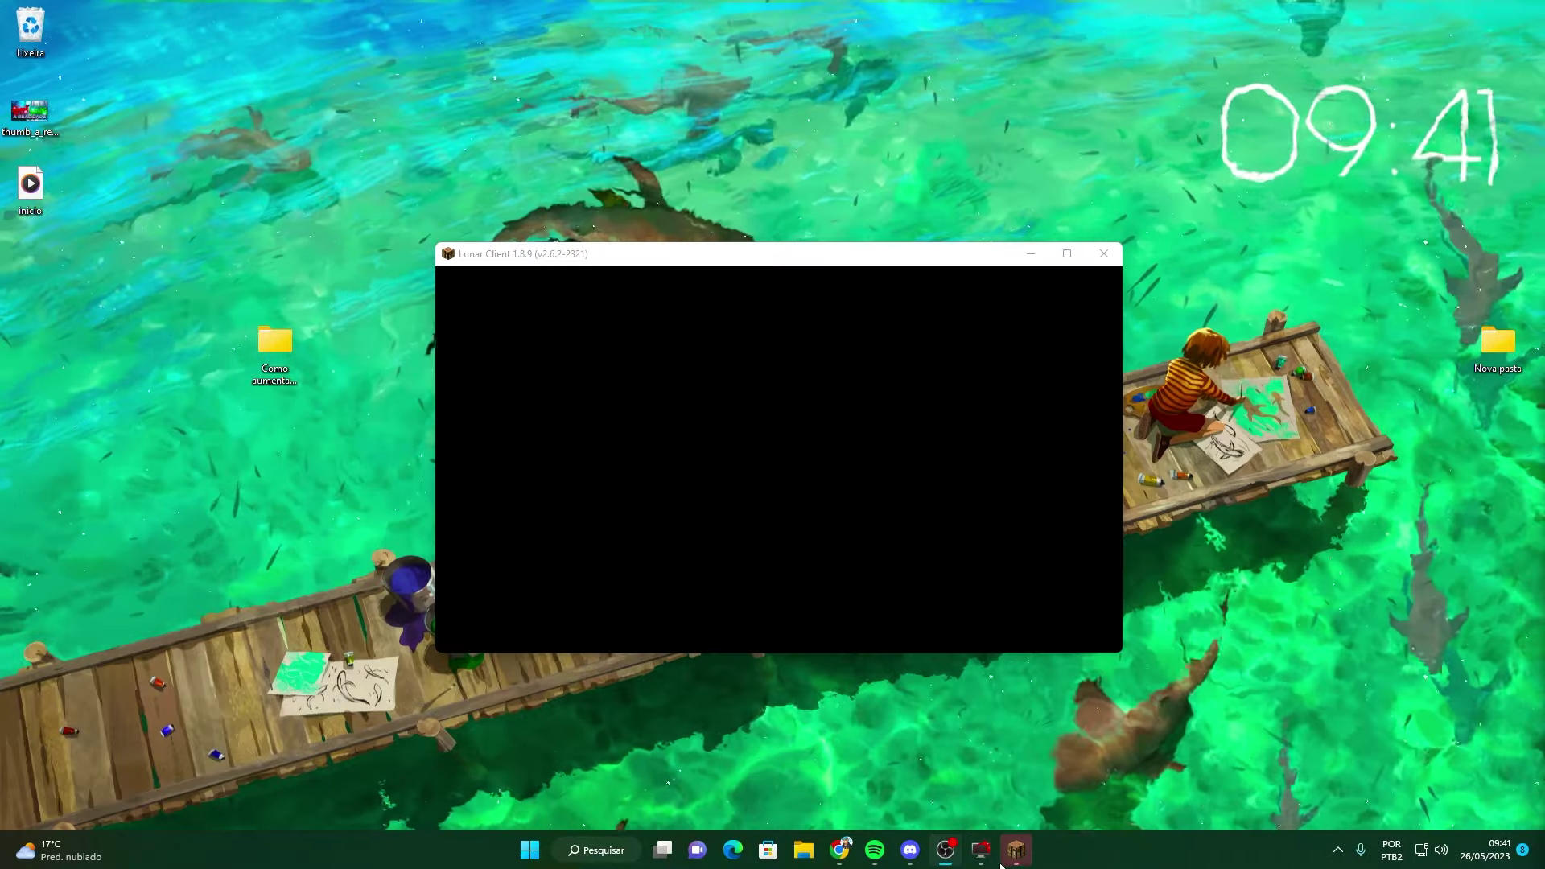
click(980, 850)
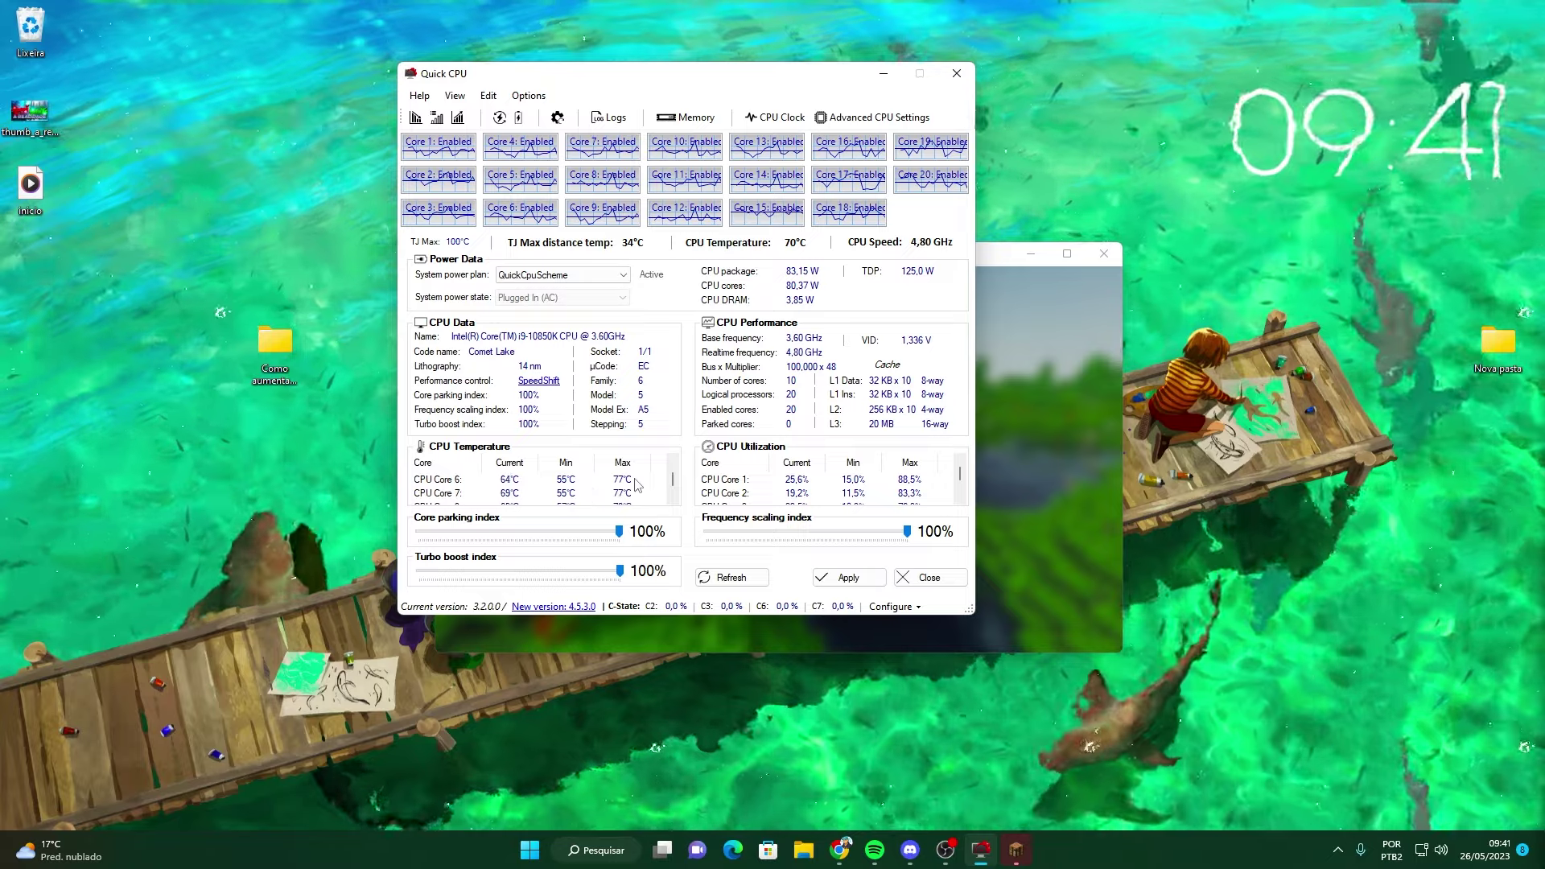
click(1007, 354)
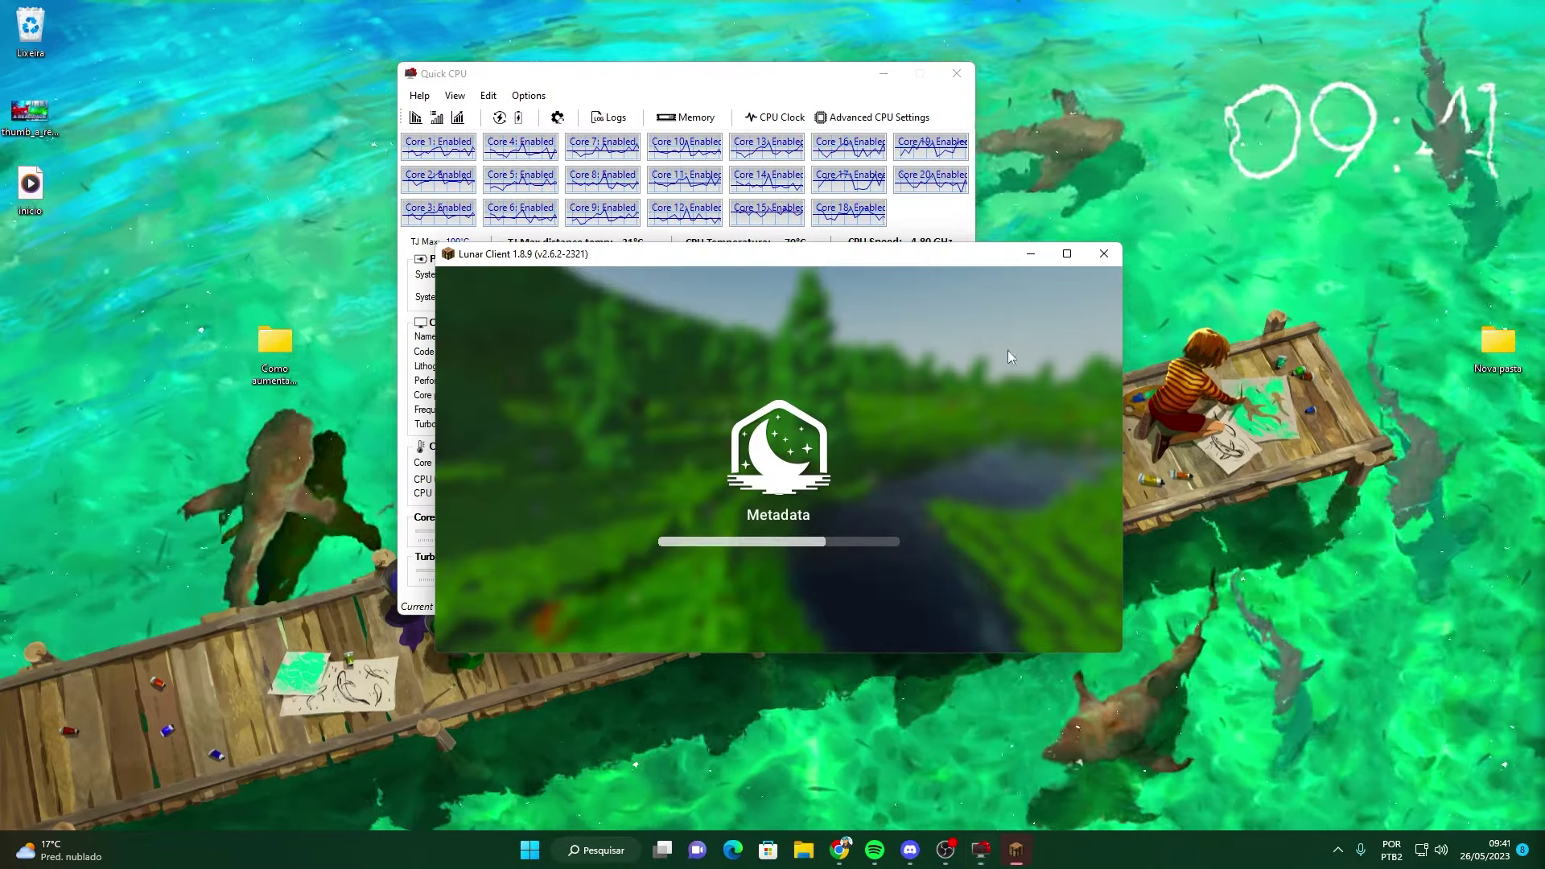
click(785, 121)
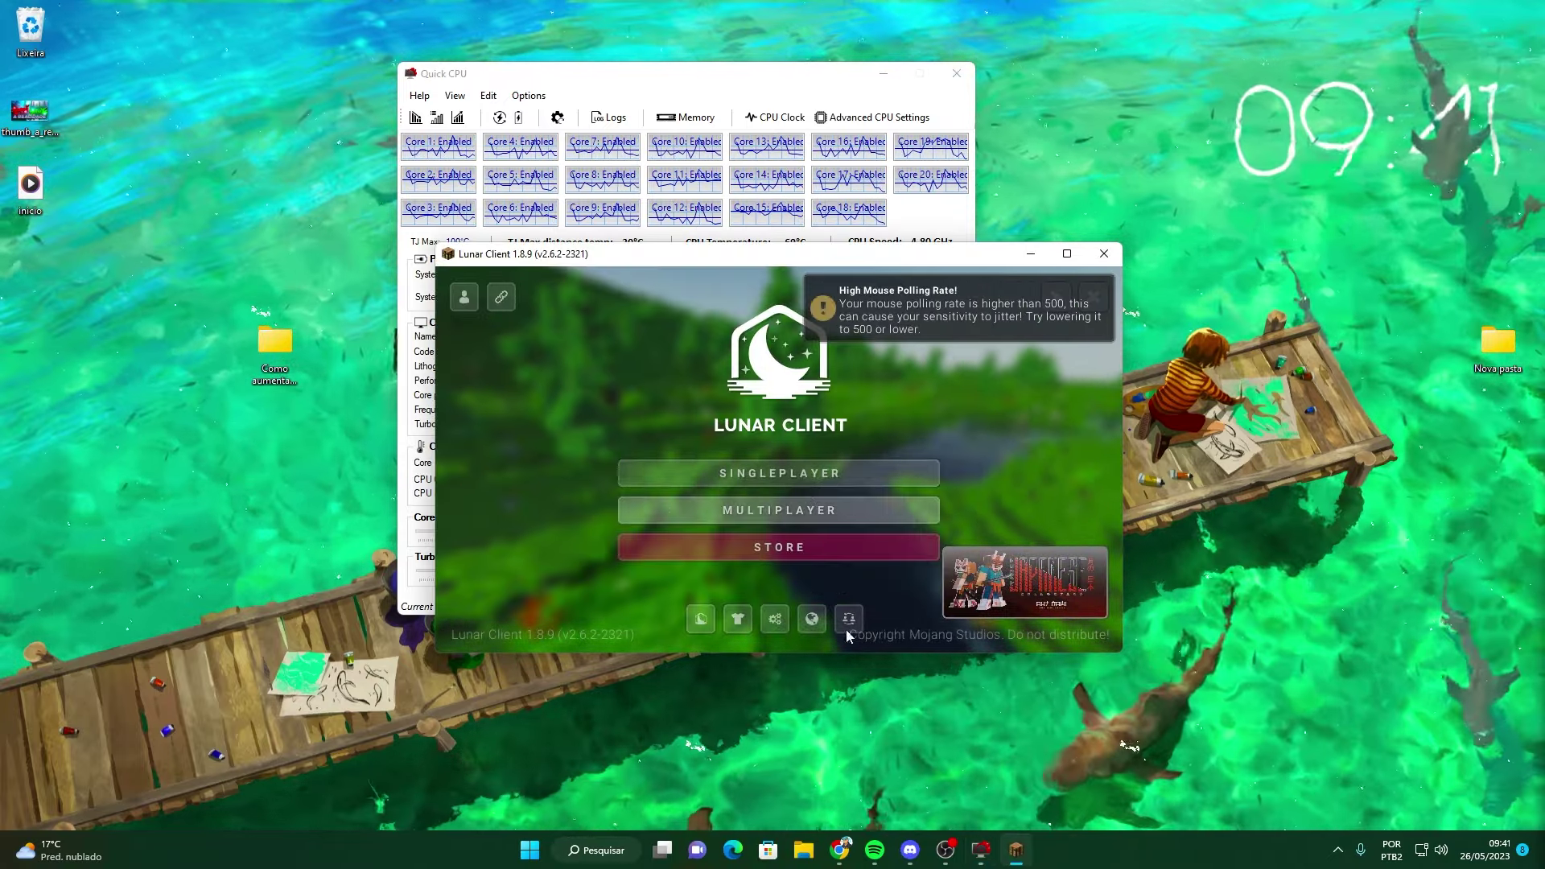
- Join the HYLEX.gg server from the multiplayer list and show the debug overlay in its lobby
click(846, 628)
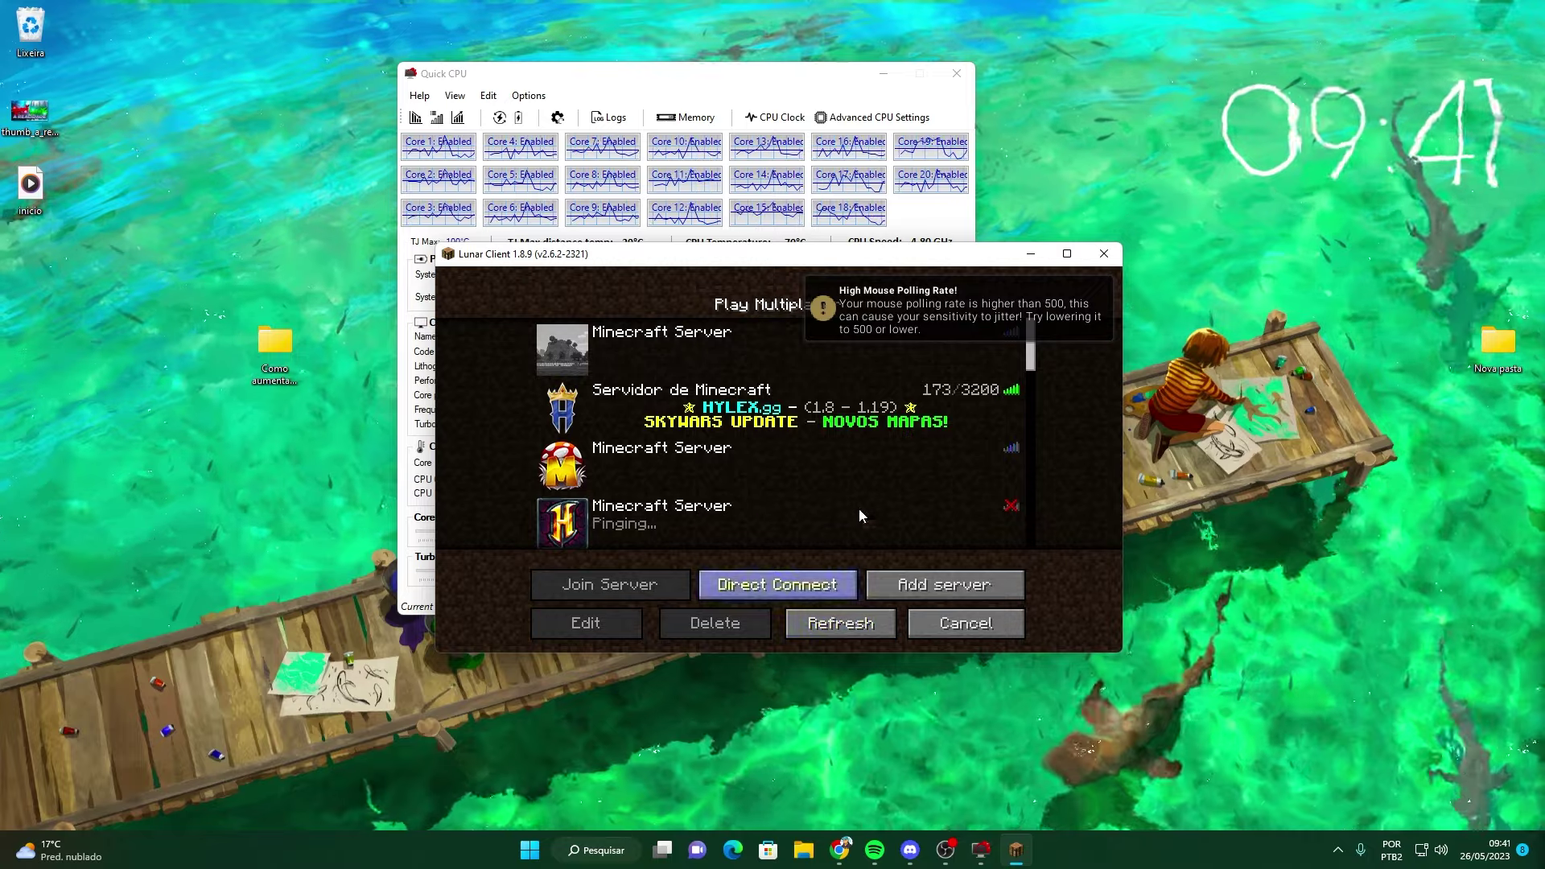
click(847, 415)
double_click(866, 406)
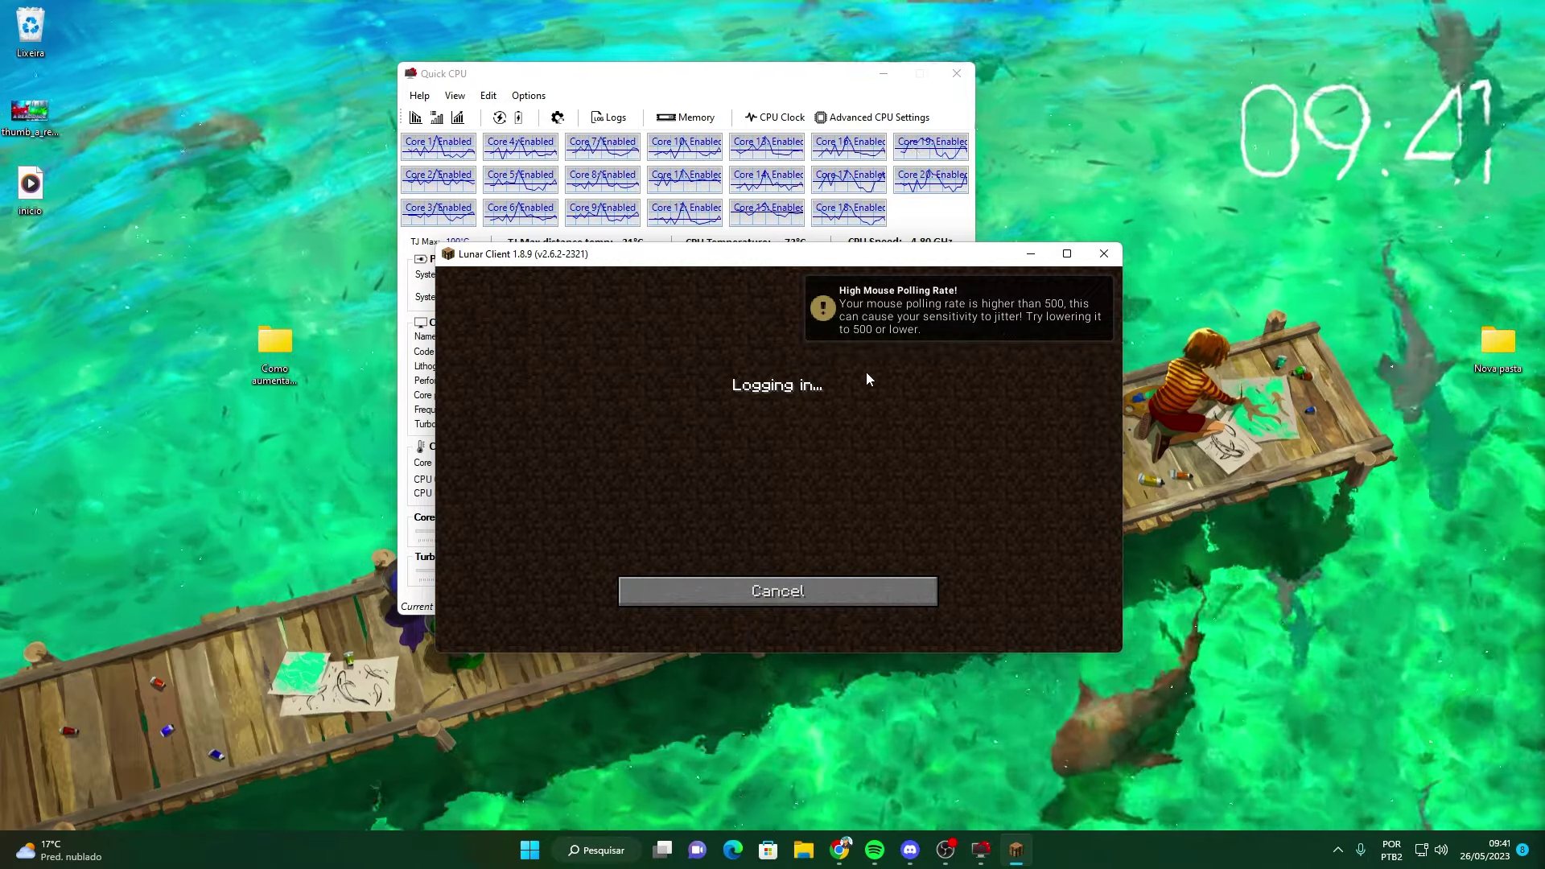
key(F3)
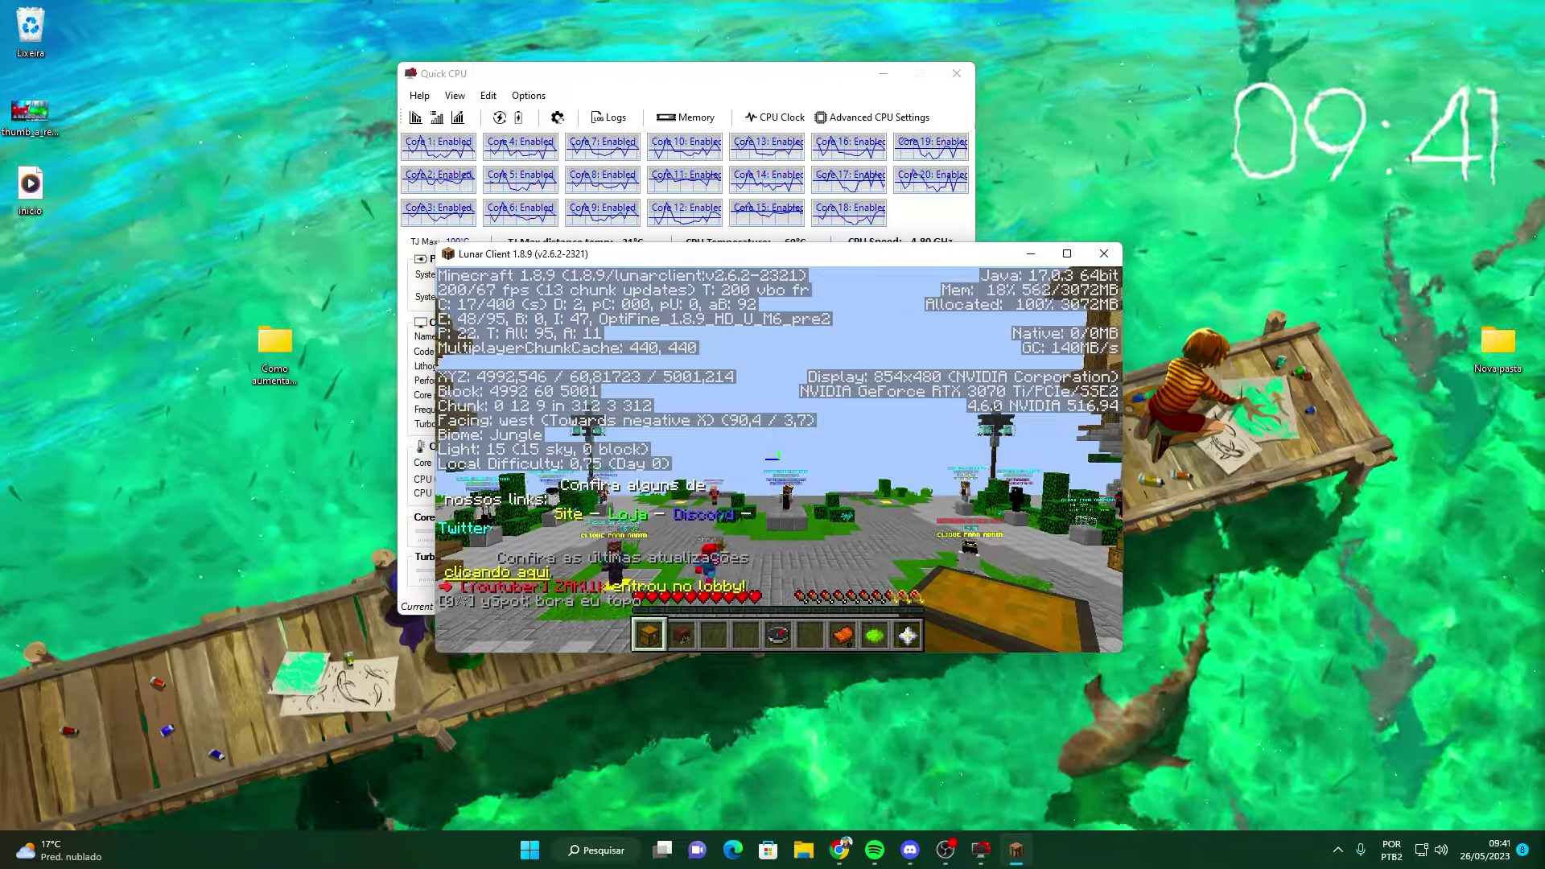
- Release the cursor from the game, minimize Quick CPU and maximize the Lunar Client window
key(t)
click(883, 73)
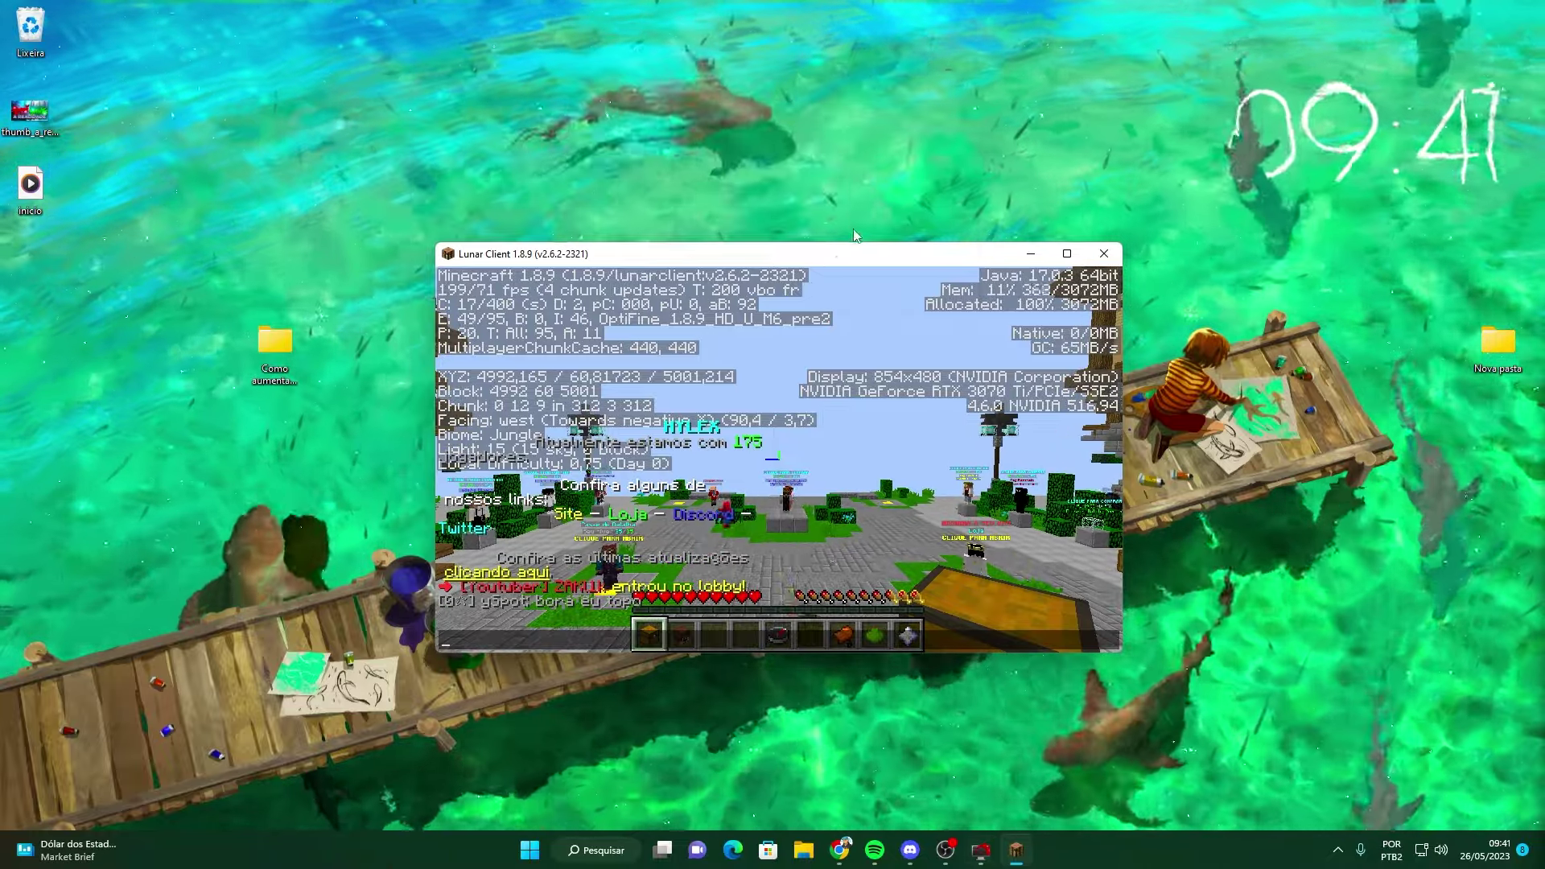
double_click(851, 254)
- Set the maximum framerate to unlimited in the game's Video Settings and return to the lobby
key(Escape)
key(Escape)
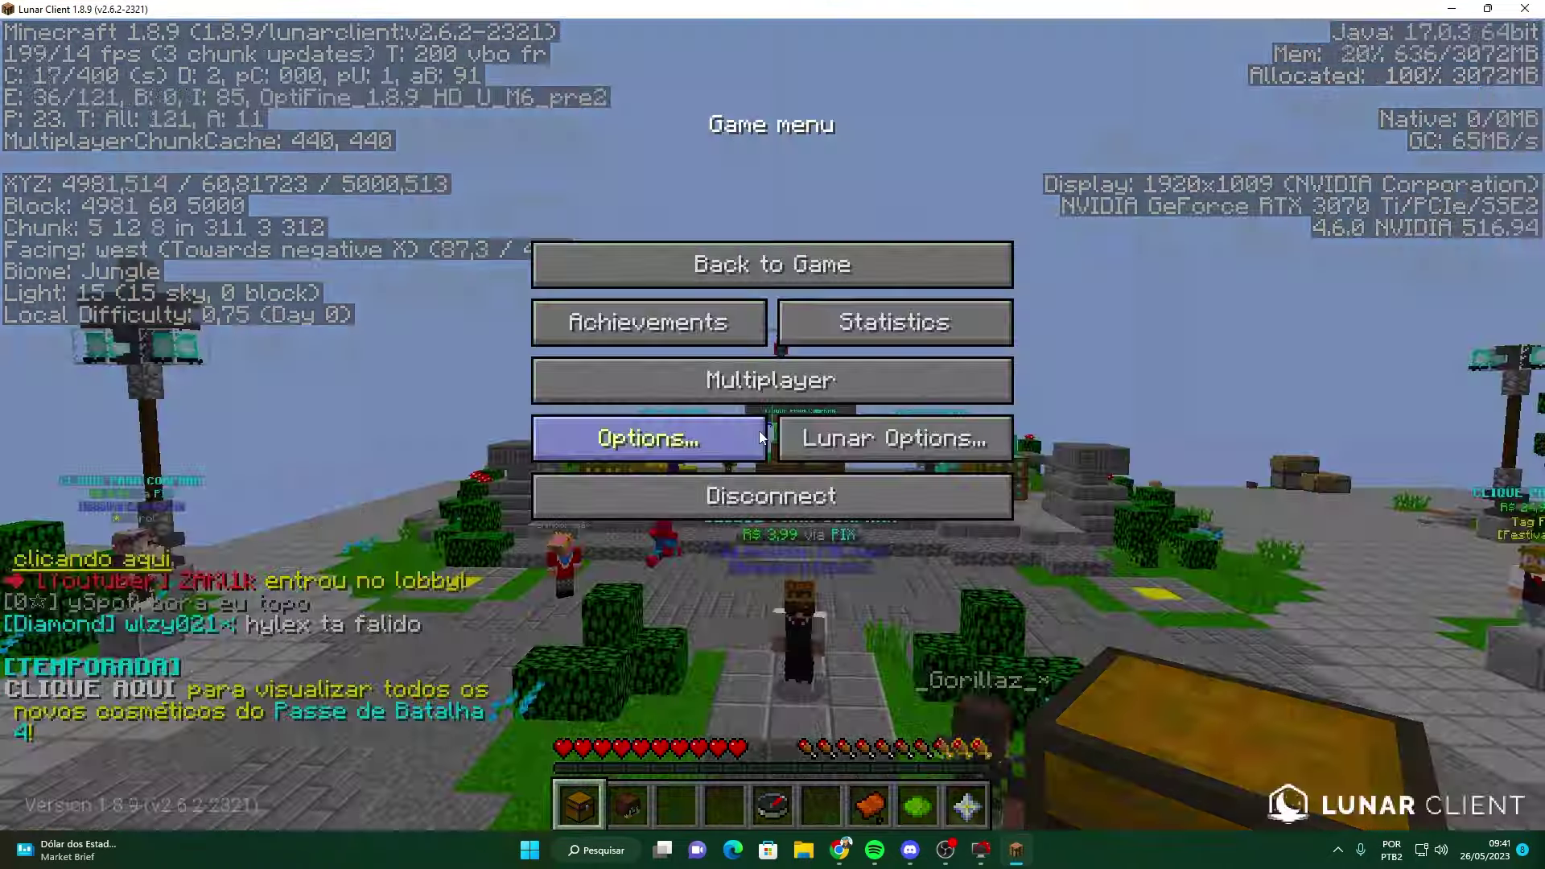
click(759, 431)
click(685, 394)
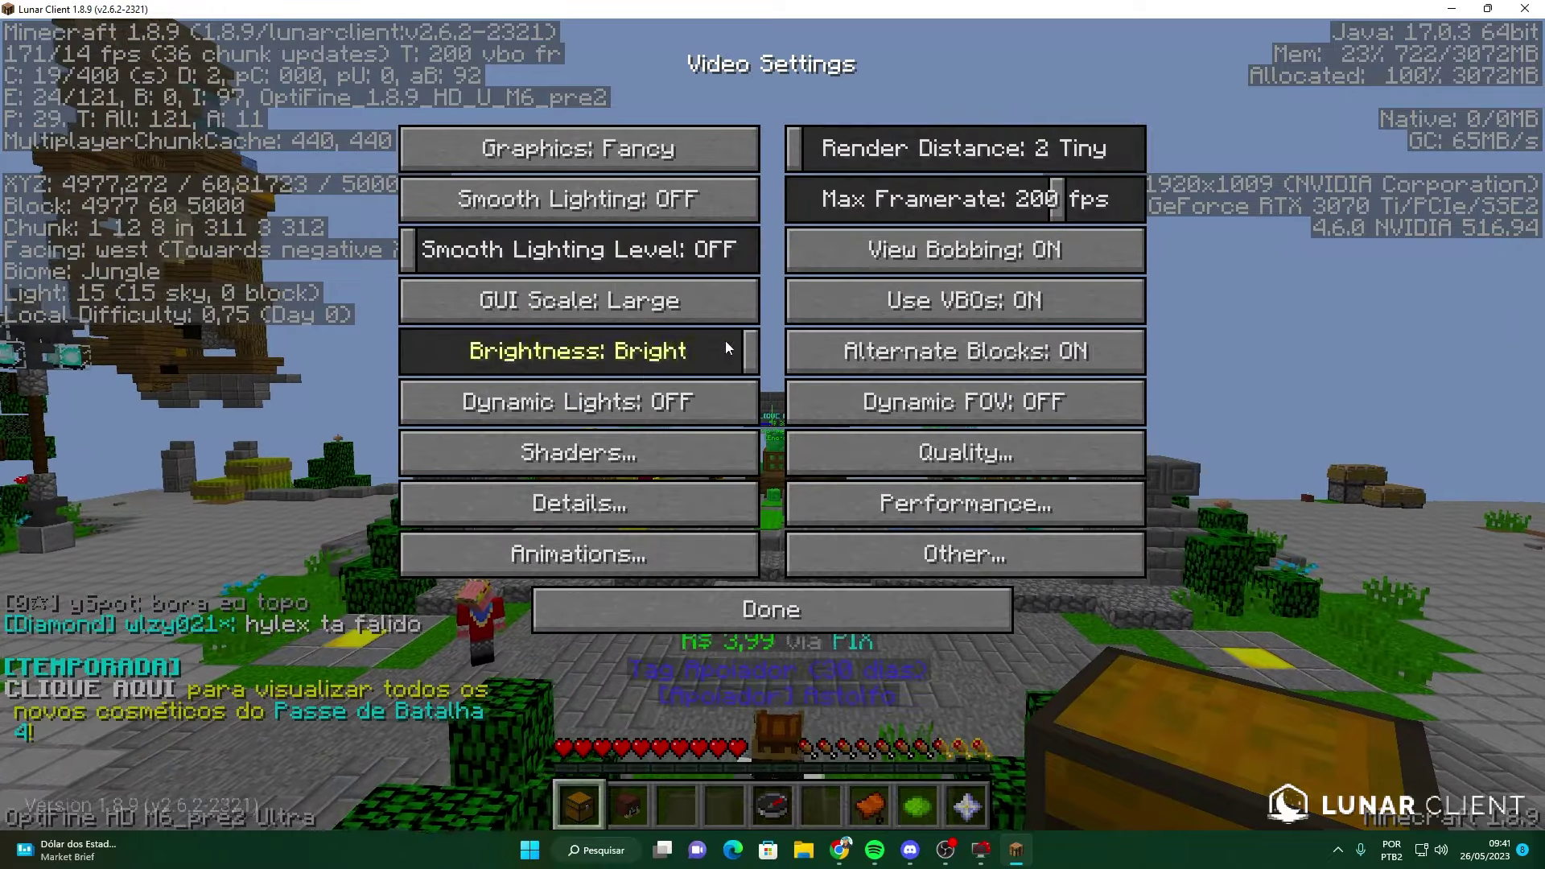
click(845, 631)
click(837, 576)
click(801, 269)
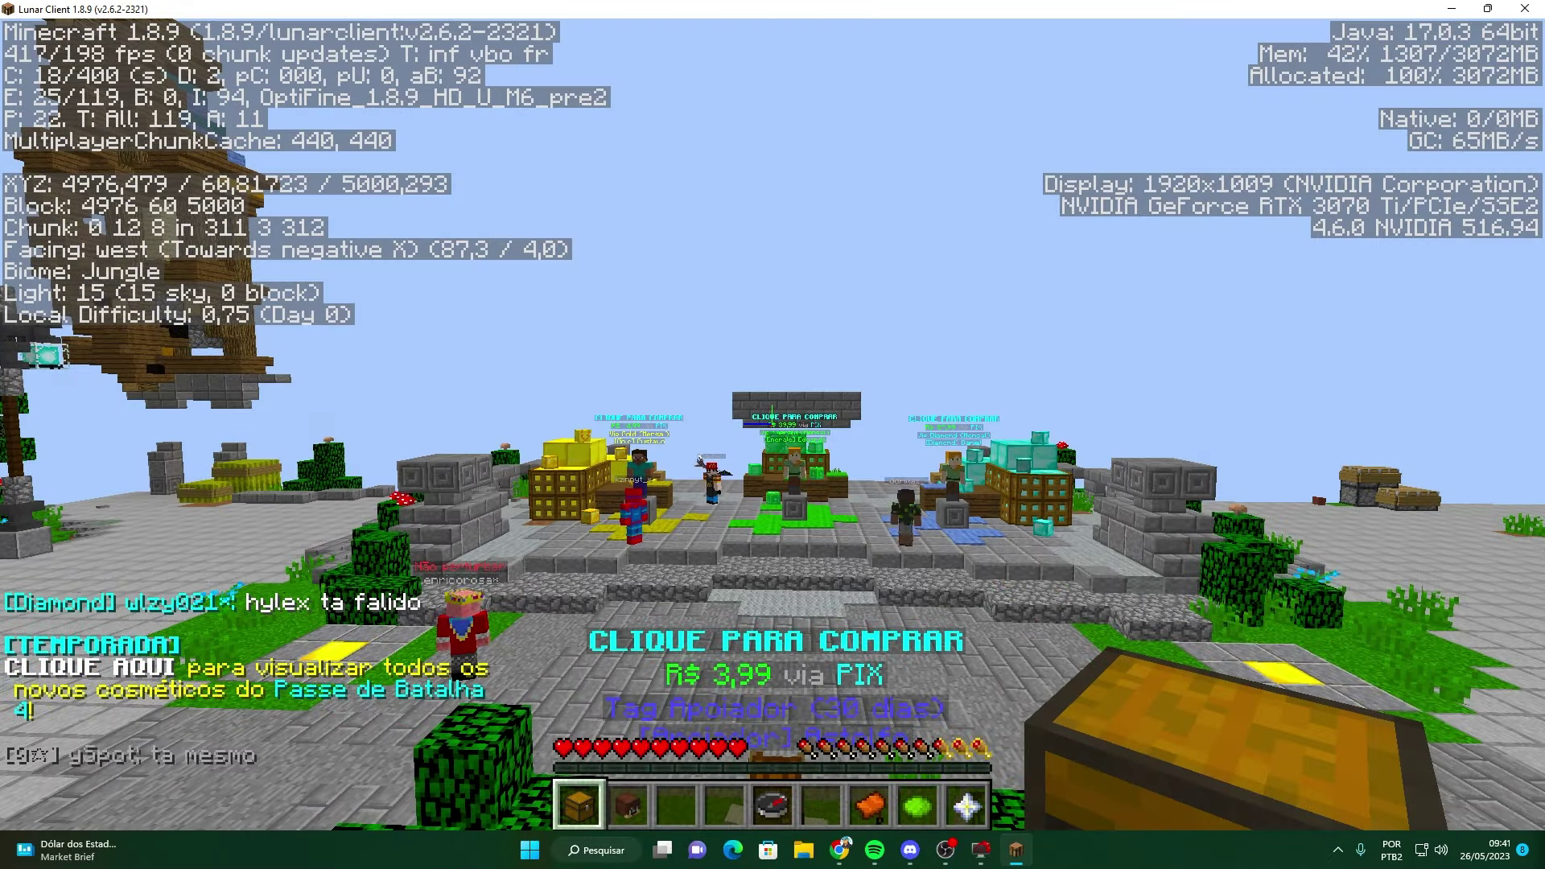
- Walk around the HYLEX lobby past the game mode characters, toggling the debug overlay to check the FPS
key(w)
key(3)
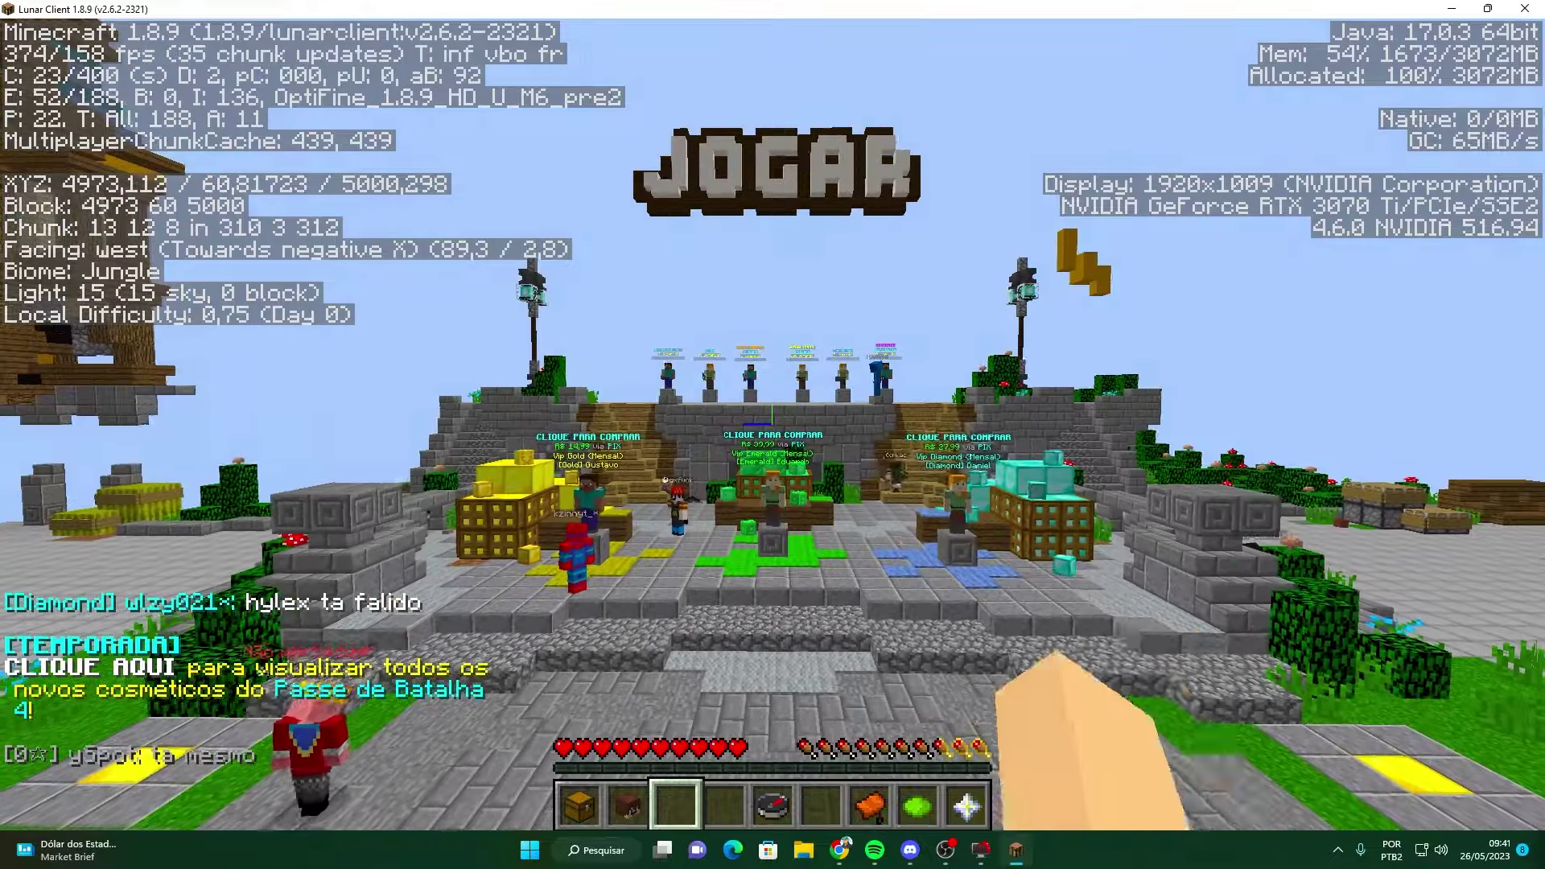
key(F3)
key(w)
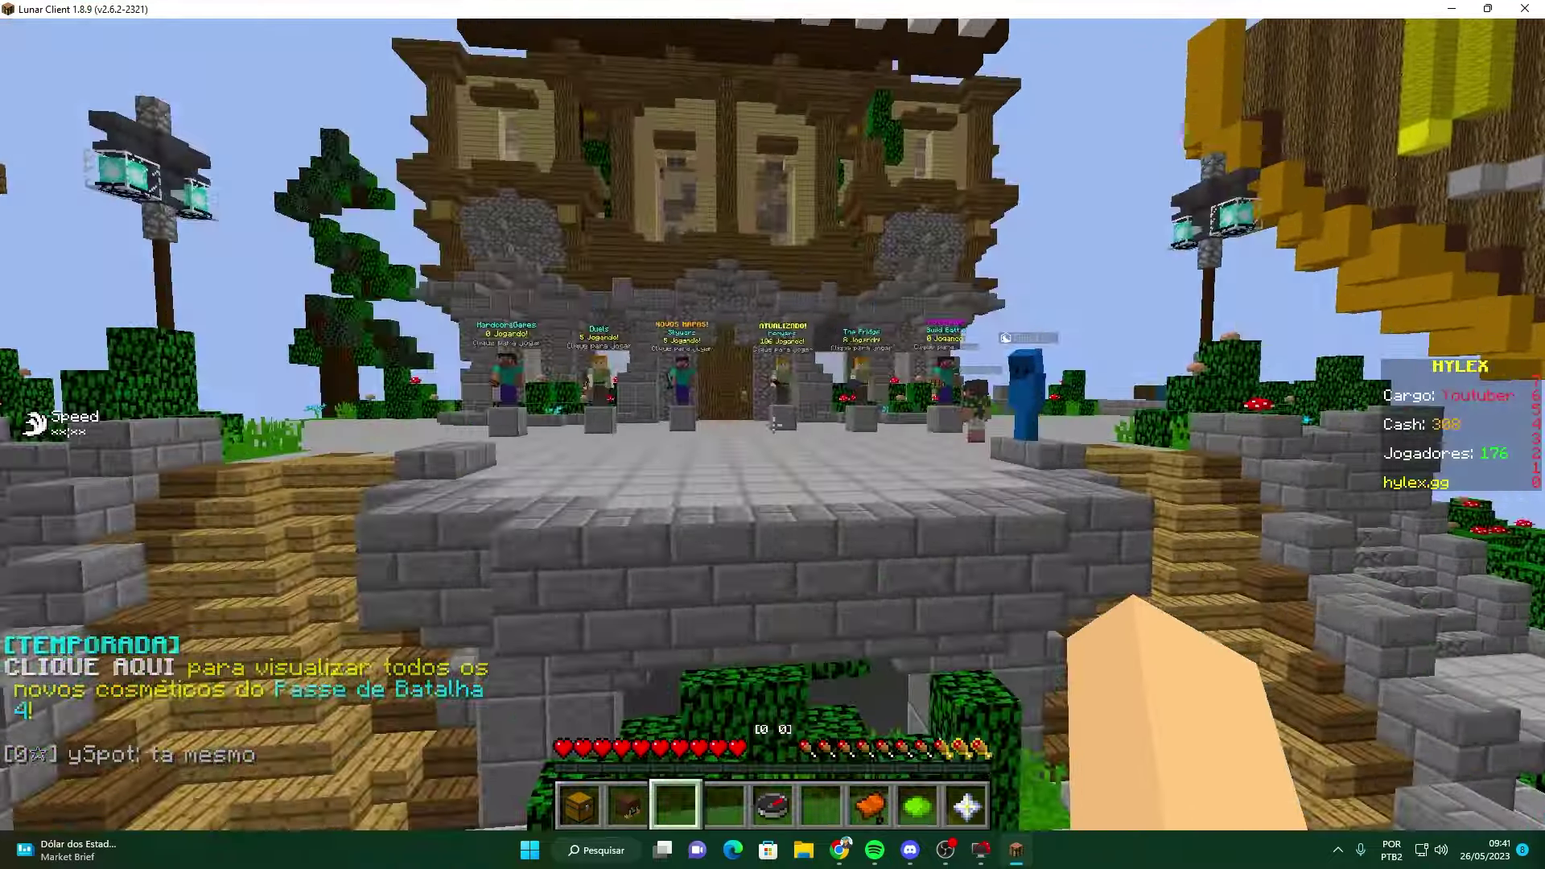
key(F3)
key(F3)
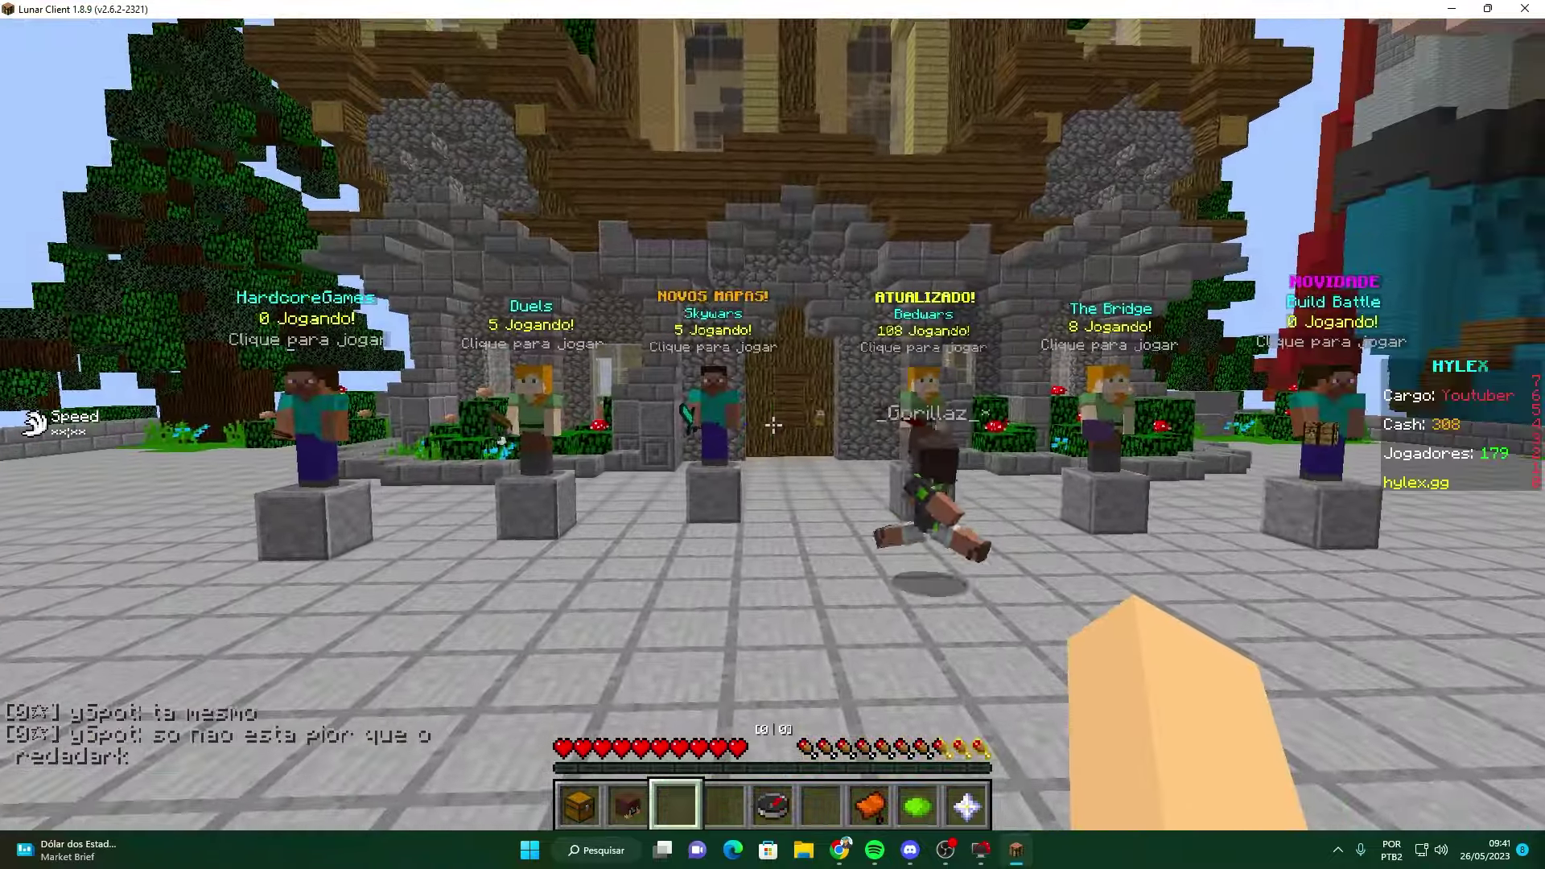
key(w)
key(w)
key(F3)
key(F3)
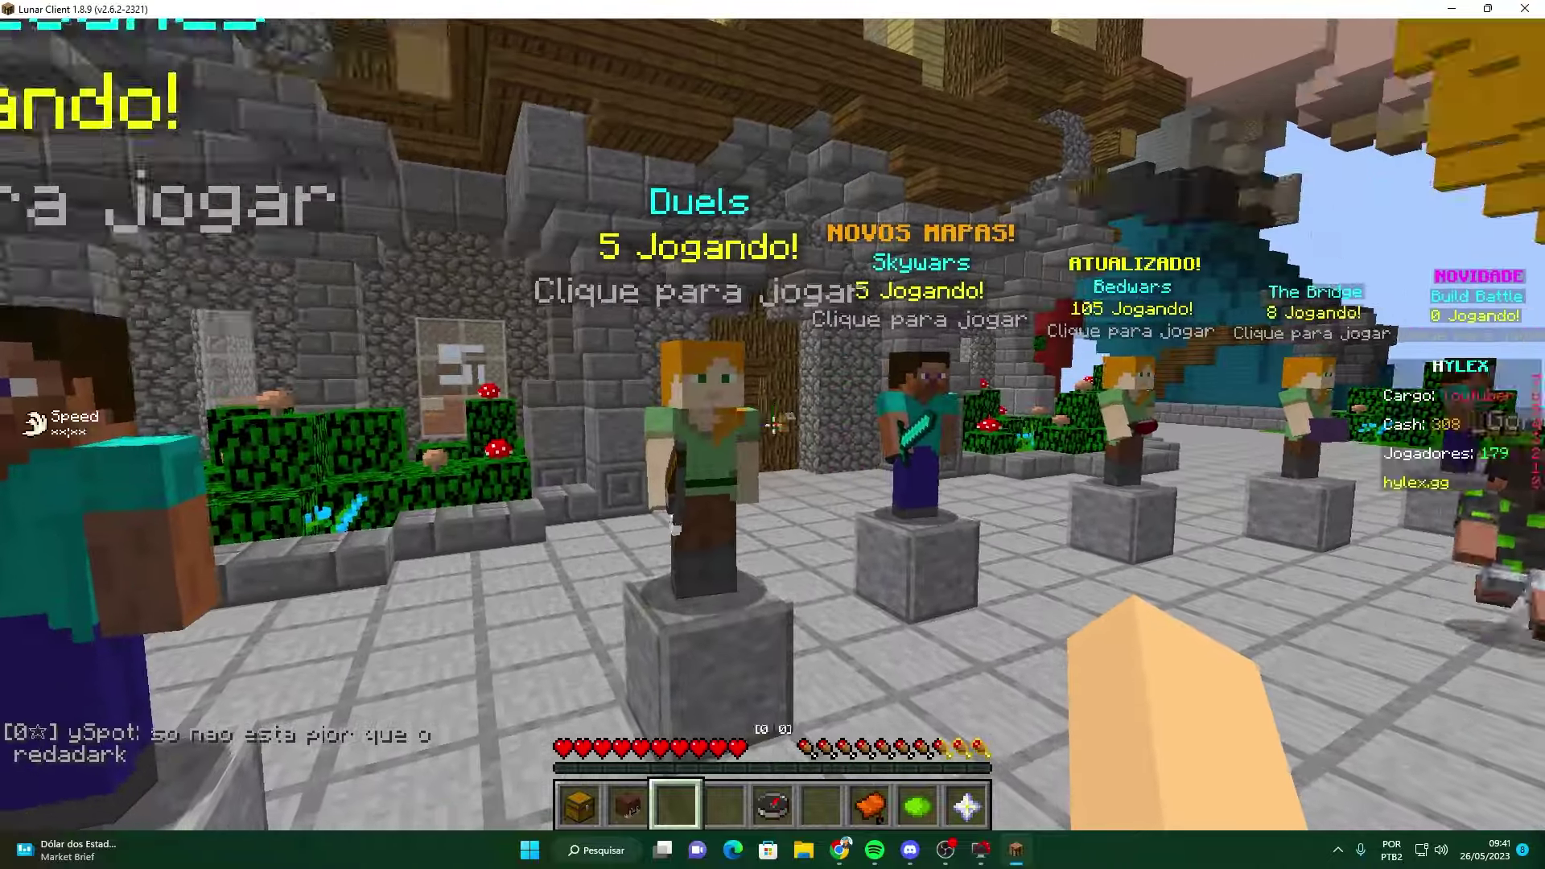
key(F3)
key(w)
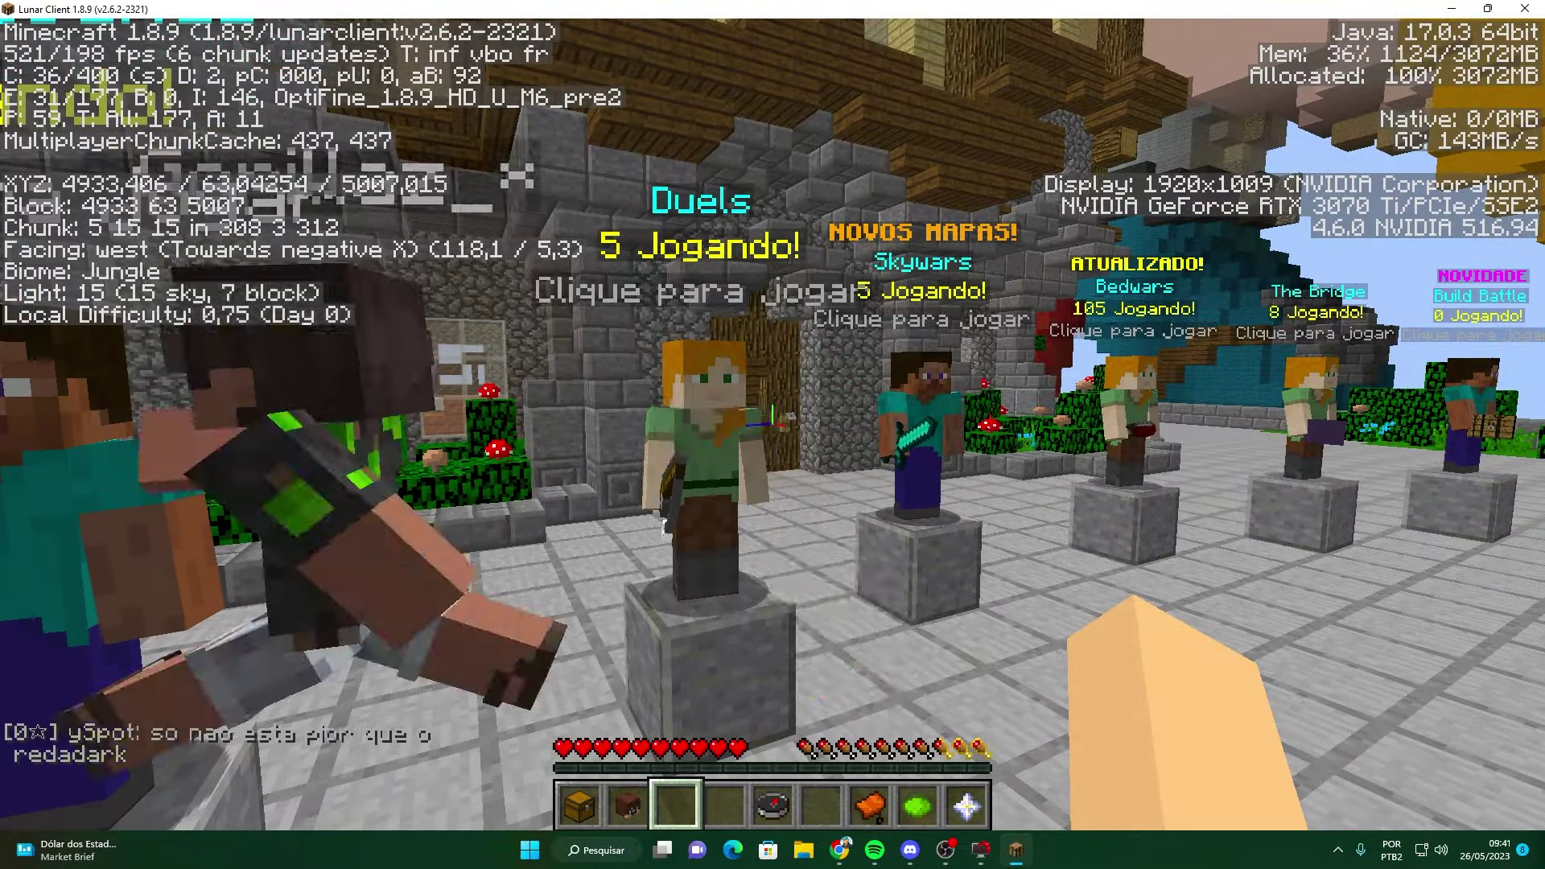
key(F3)
key(w)
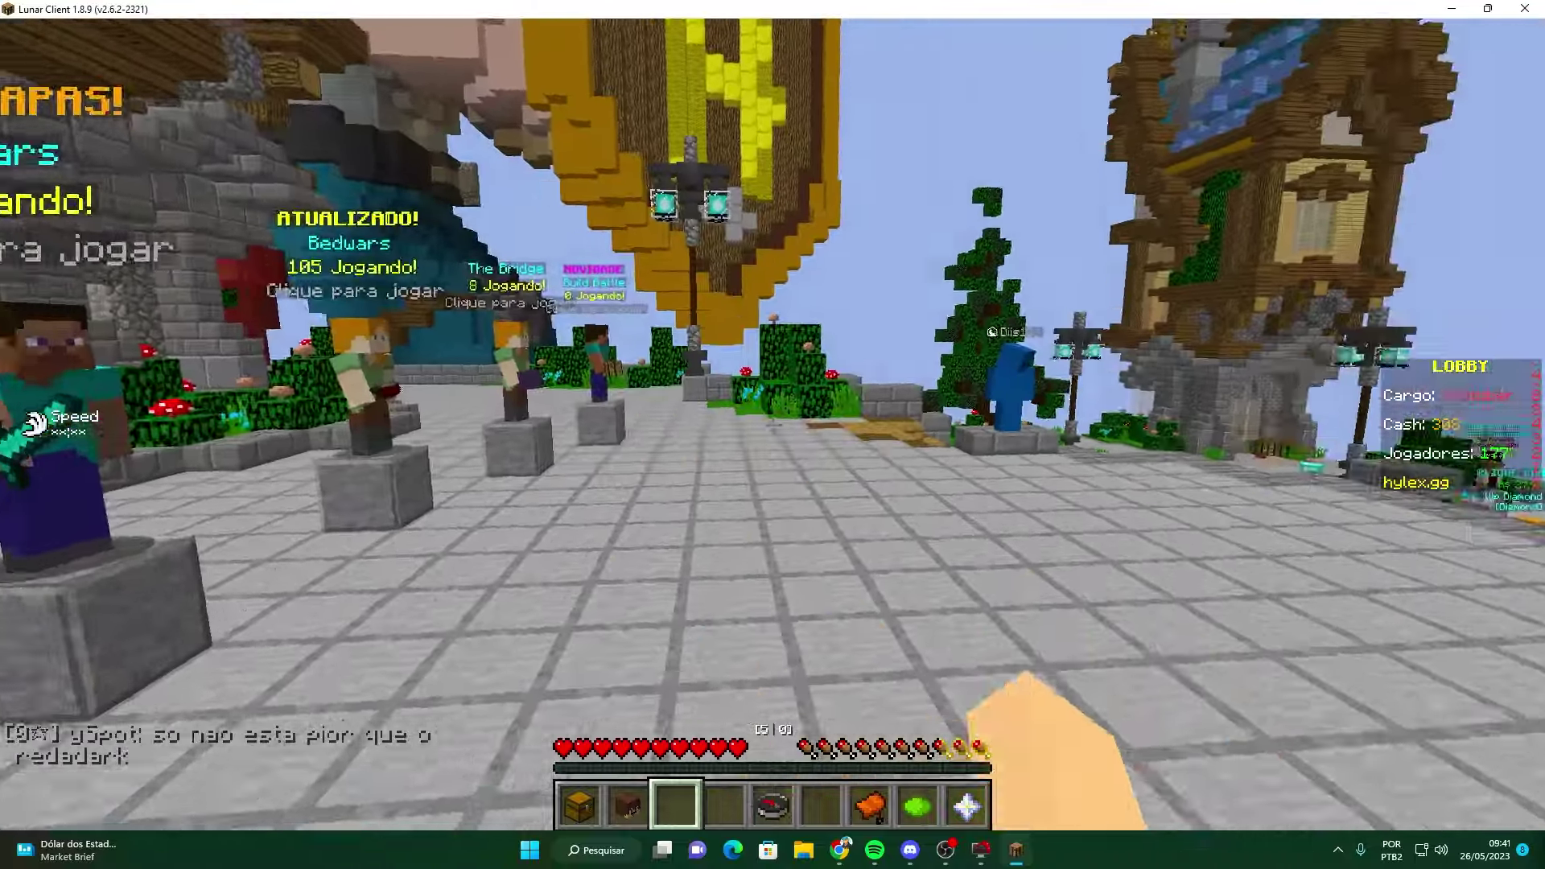
key(F3)
key(F3)
key(w)
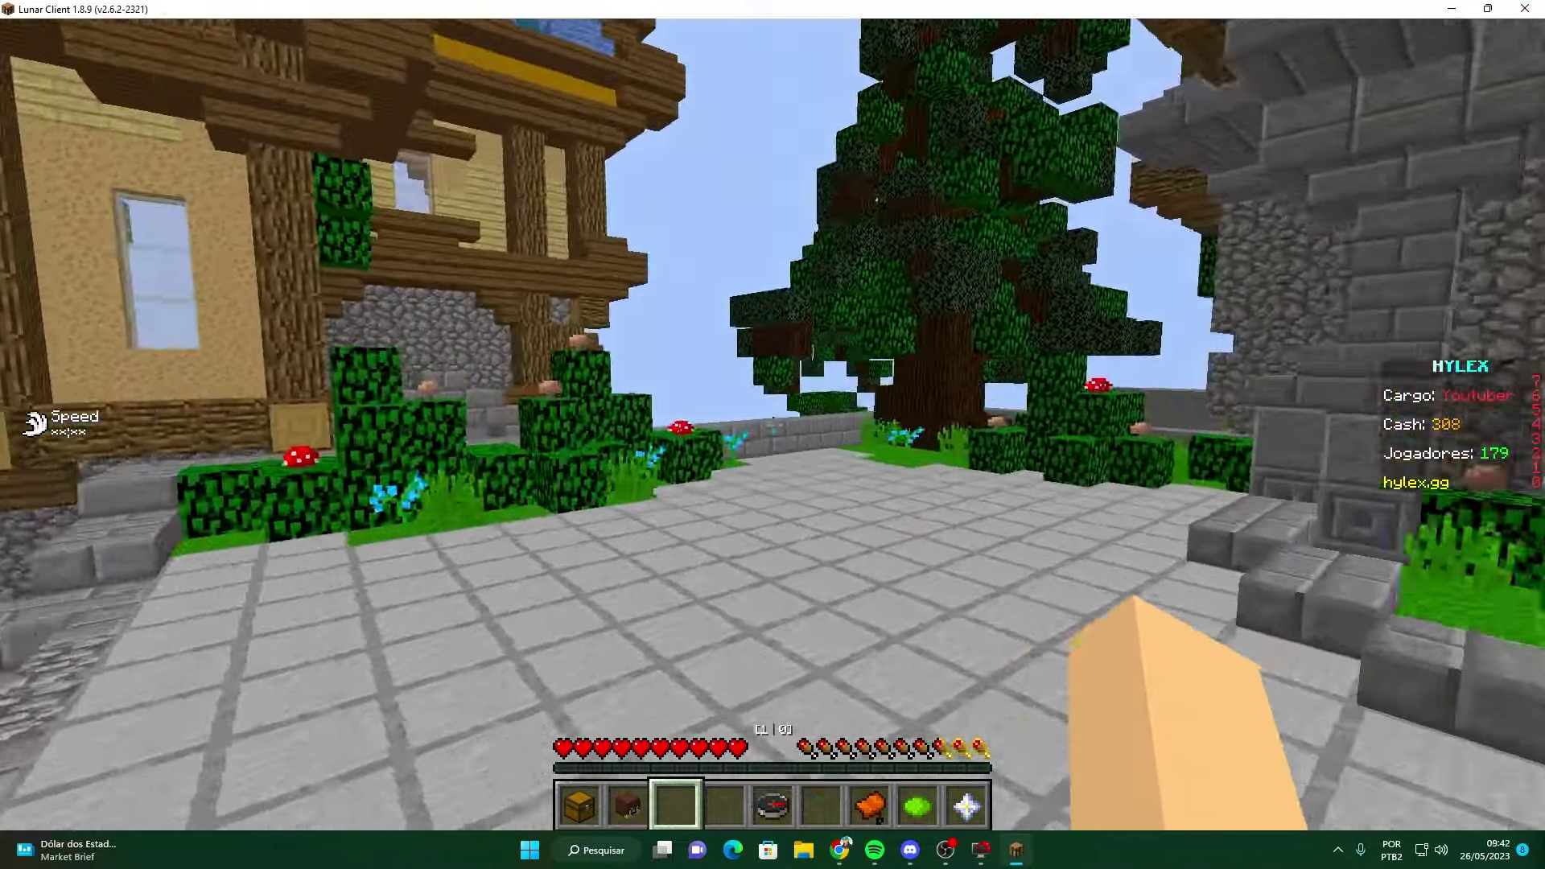